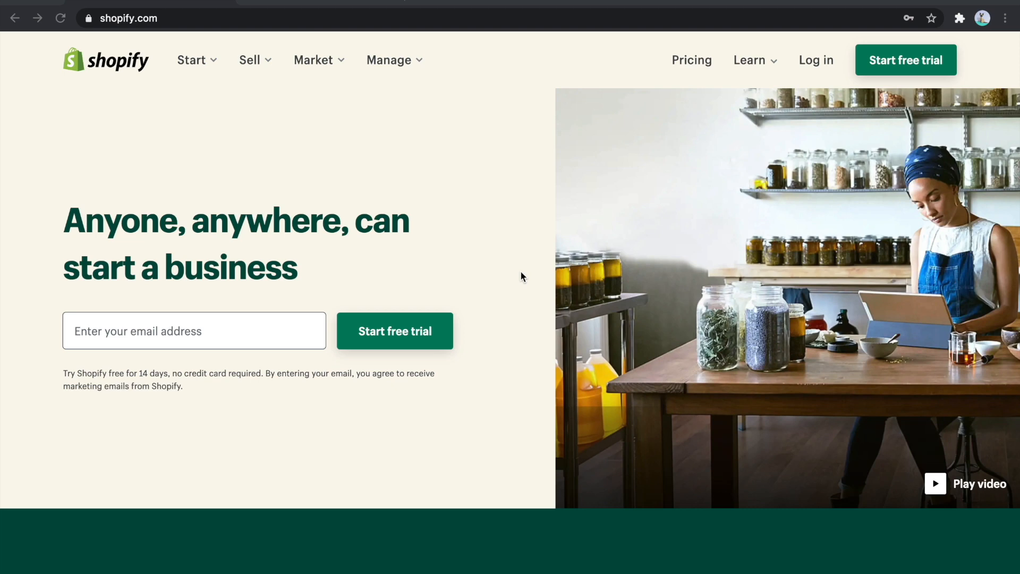
- Open Shopify's pricing information and compare the plan features of Basic Shopify, Shopify and Advanced Shopify
{"action": "left_click", "coordinate": [686, 69]}
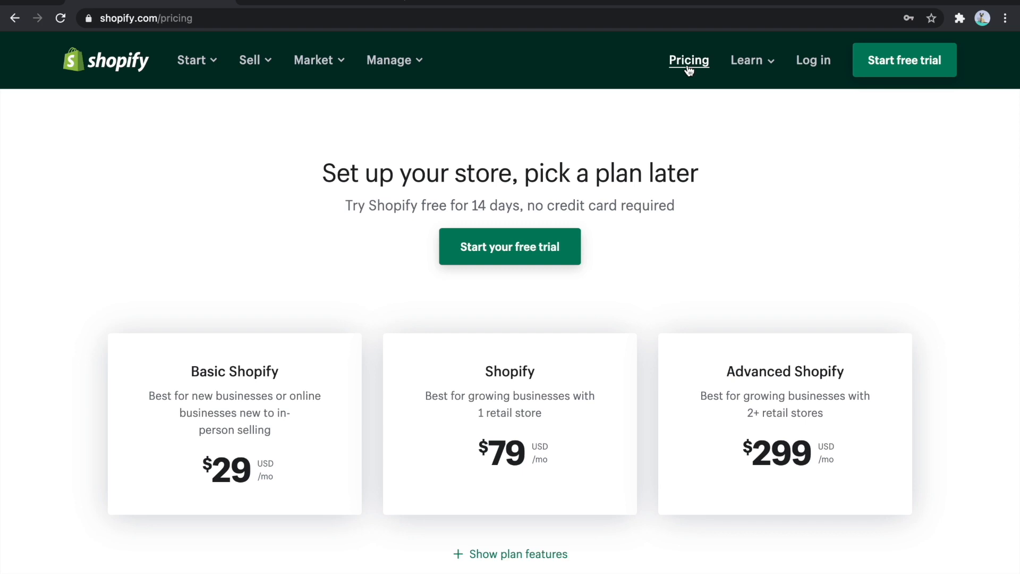
{"action": "scroll", "coordinate": [677, 298], "scroll_direction": "down", "scroll_amount": 1}
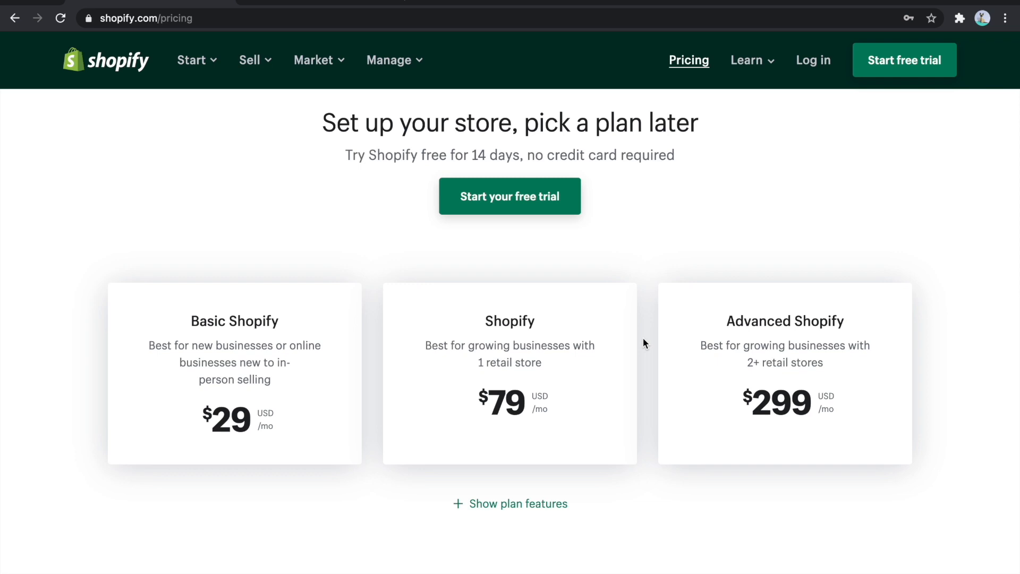
{"action": "scroll", "coordinate": [643, 338], "scroll_direction": "down", "scroll_amount": 2}
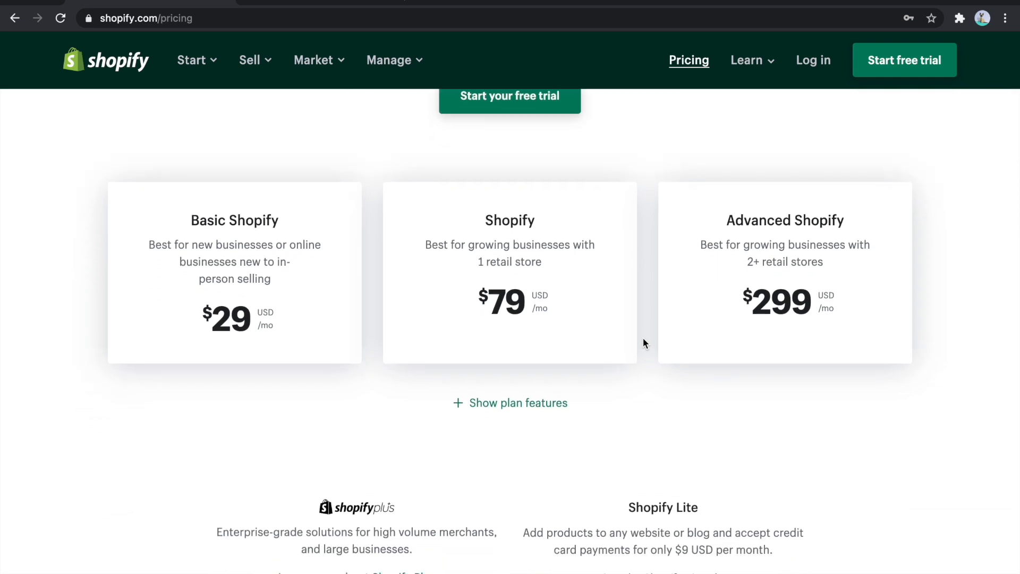
{"action": "left_click", "coordinate": [524, 407]}
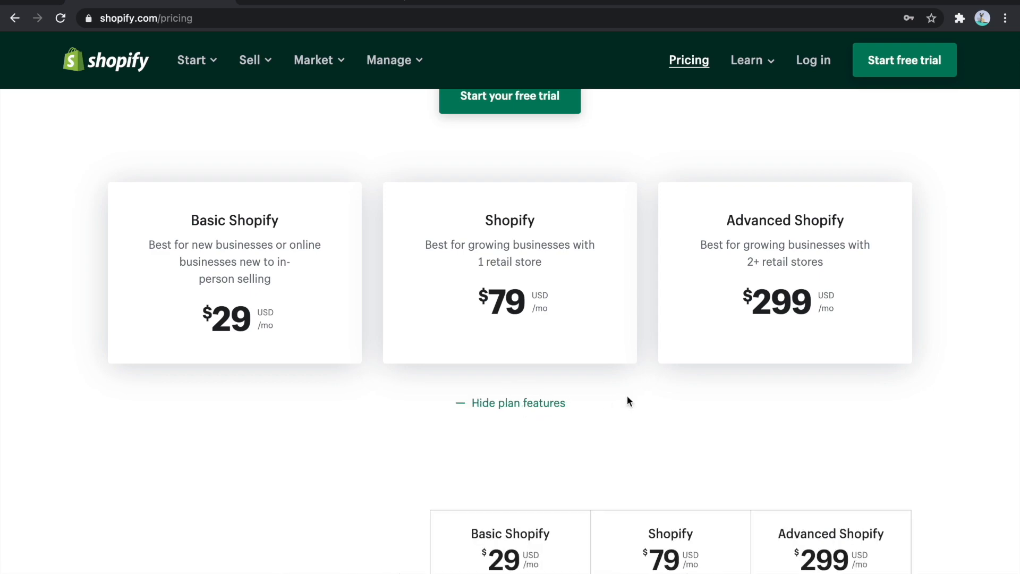
{"action": "scroll", "coordinate": [626, 394], "scroll_direction": "down", "scroll_amount": 9}
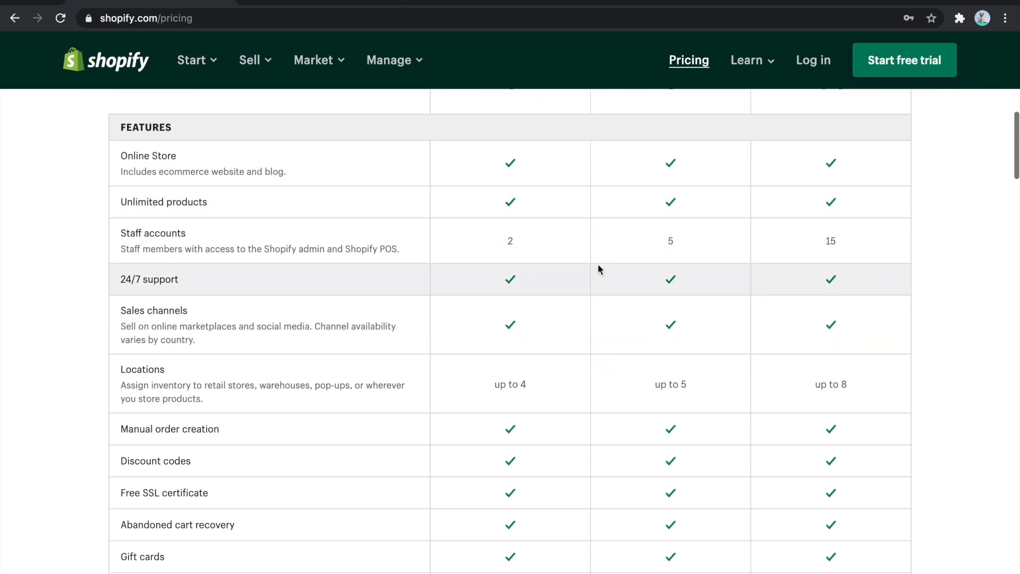
{"action": "scroll", "coordinate": [598, 264], "scroll_direction": "down", "scroll_amount": 12}
{"action": "scroll", "coordinate": [598, 264], "scroll_direction": "down", "scroll_amount": 6}
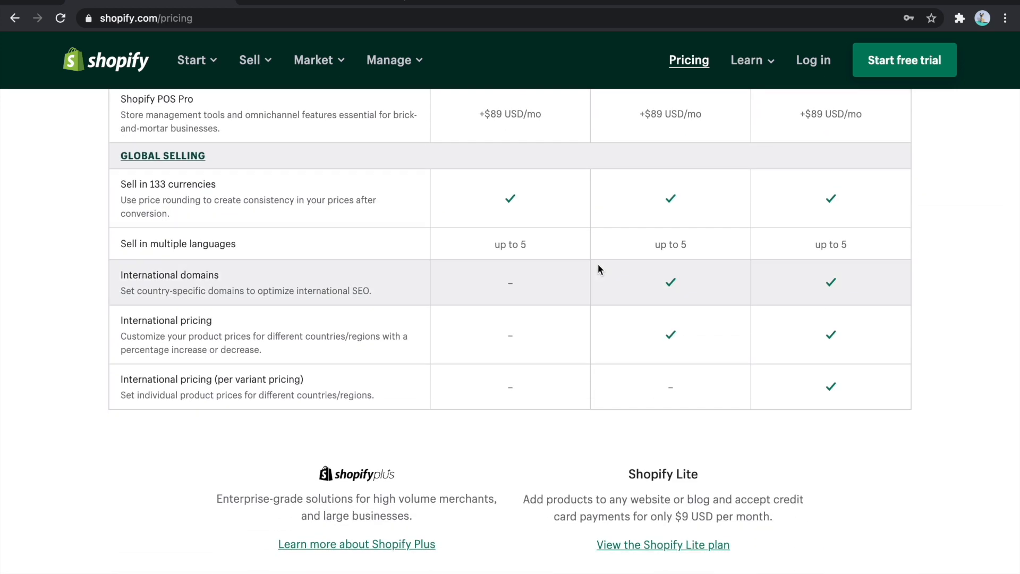
{"action": "scroll", "coordinate": [598, 263], "scroll_direction": "up", "scroll_amount": 20}
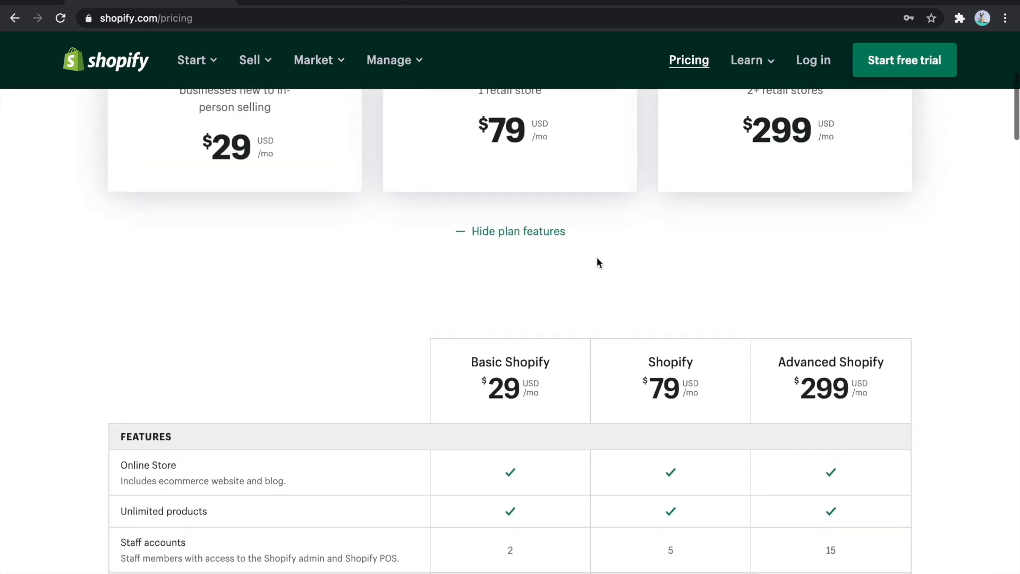
{"action": "scroll", "coordinate": [597, 261], "scroll_direction": "down", "scroll_amount": 17}
{"action": "scroll", "coordinate": [597, 260], "scroll_direction": "down", "scroll_amount": 12}
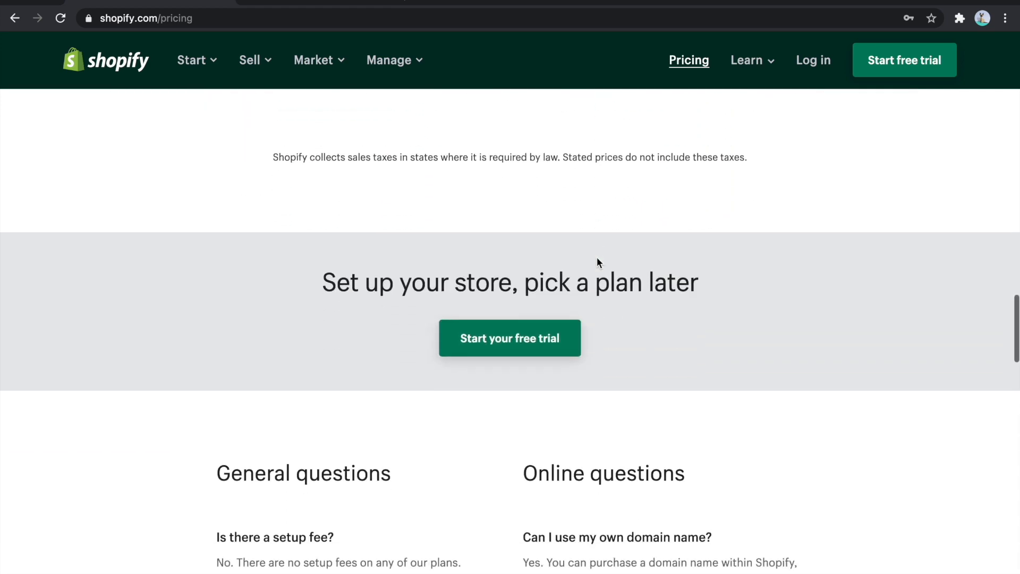
{"action": "scroll", "coordinate": [597, 257], "scroll_direction": "up", "scroll_amount": 20}
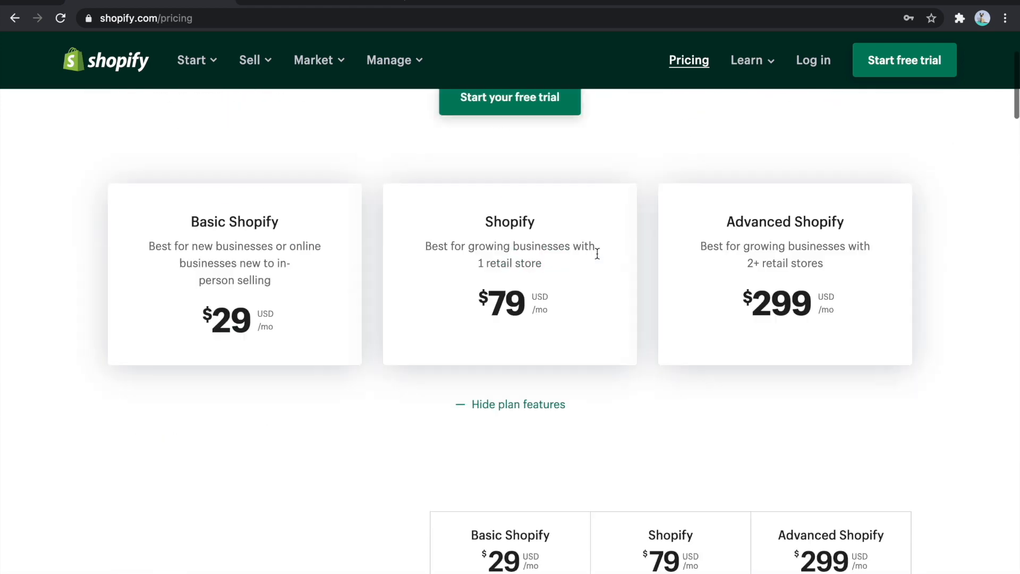
{"action": "scroll", "coordinate": [597, 253], "scroll_direction": "up", "scroll_amount": 3}
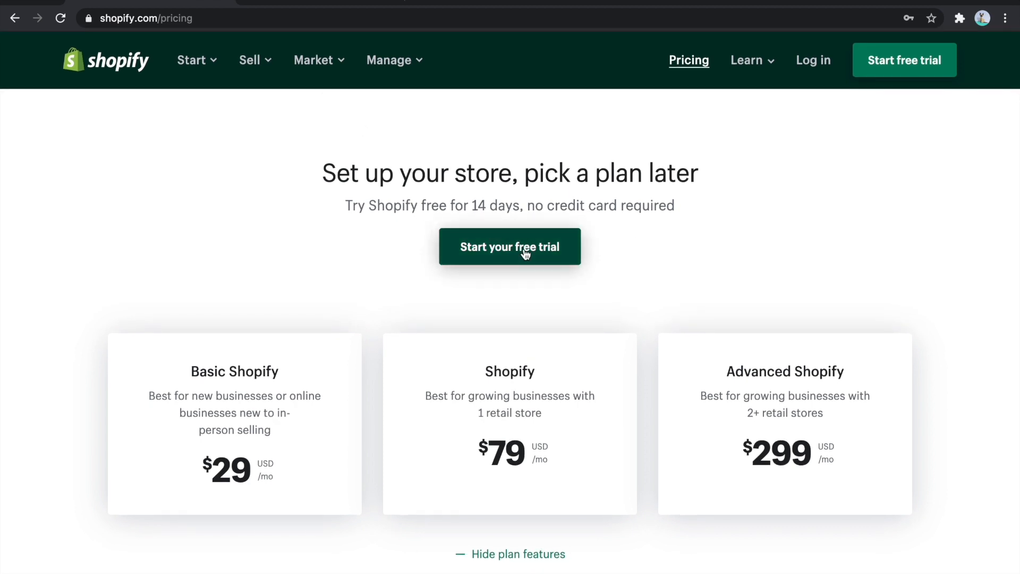
- Start the free 14-day trial sign-up and enter the account's email address and password
{"action": "left_click", "coordinate": [559, 260]}
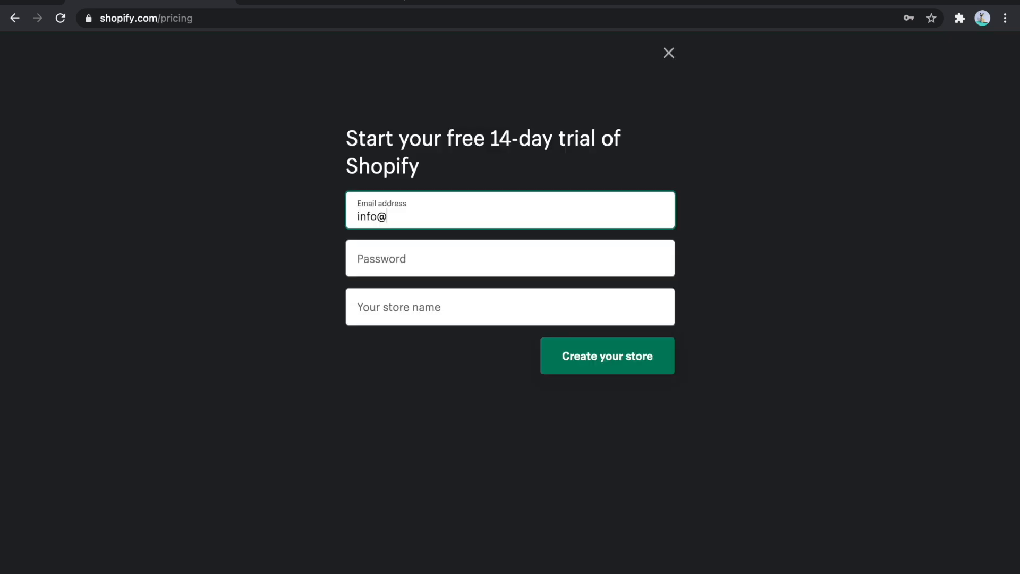
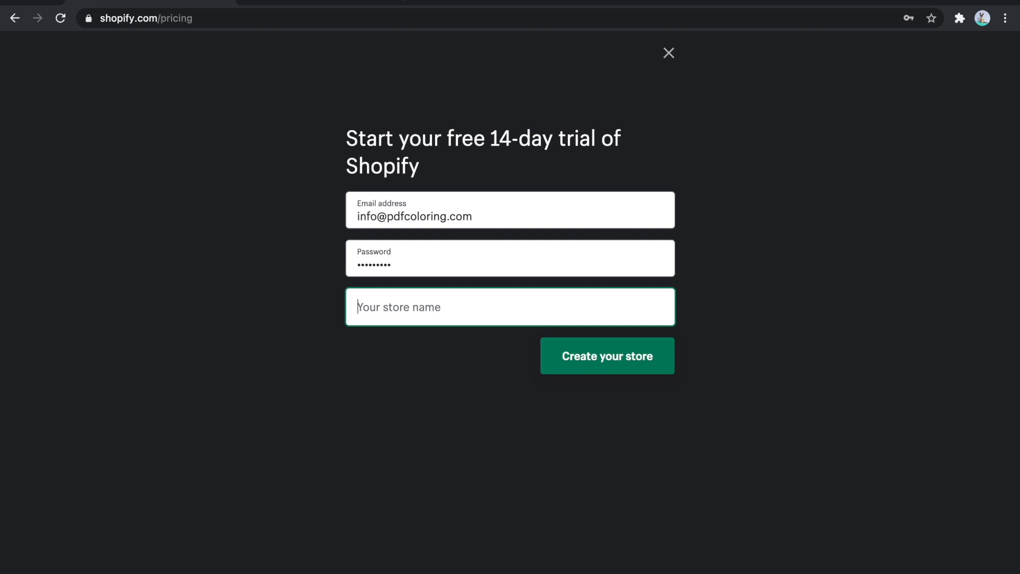
- Name the store PrintableAnything and create it
{"action": "type", "text": "Printable"}
{"action": "type", "text": "Army"}
{"action": "key", "text": "BackSpace"}
{"action": "key", "text": "BackSpace"}
{"action": "key", "text": "BackSpace"}
{"action": "type", "text": "nything"}
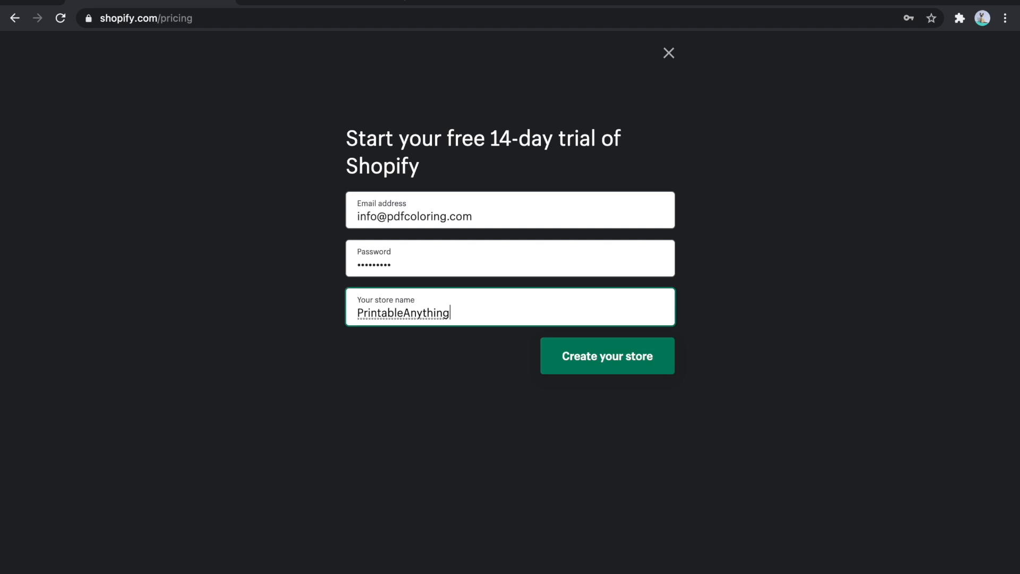
{"action": "left_click", "coordinate": [630, 357]}
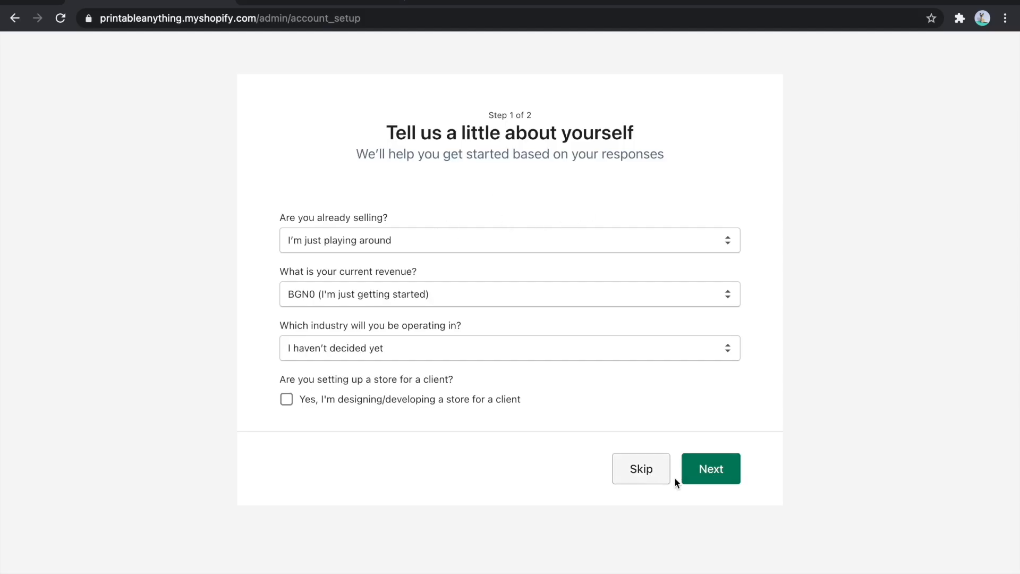
- Keep the default answers in the business questionnaire and continue through account setup to the store's admin home
{"action": "left_click", "coordinate": [710, 478]}
{"action": "scroll", "coordinate": [677, 199], "scroll_direction": "down", "scroll_amount": 3}
{"action": "scroll", "coordinate": [678, 208], "scroll_direction": "up", "scroll_amount": 3}
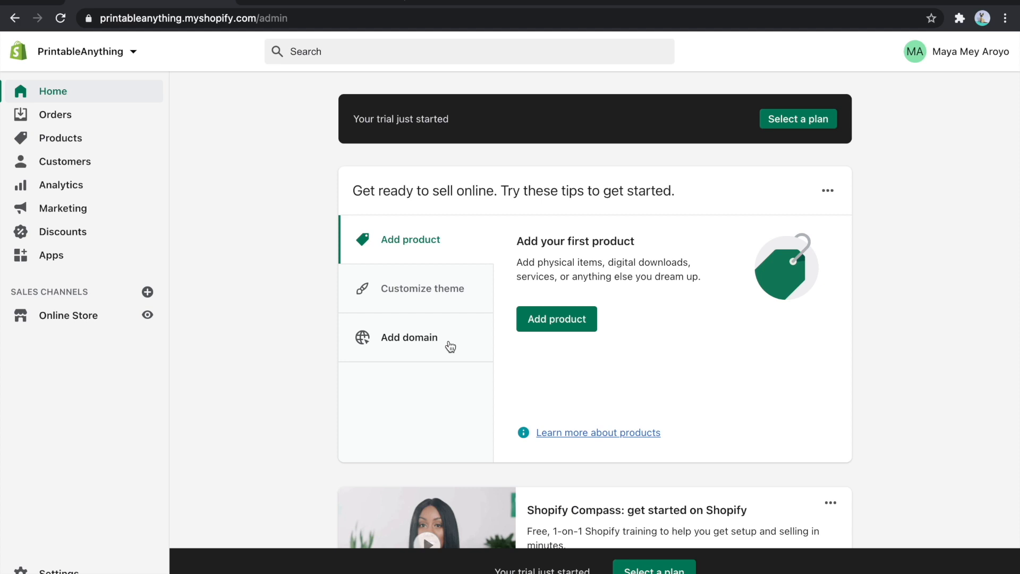
- Go from the store's apps to the Shopify App Store and search for "downloads"
{"action": "left_click", "coordinate": [63, 264]}
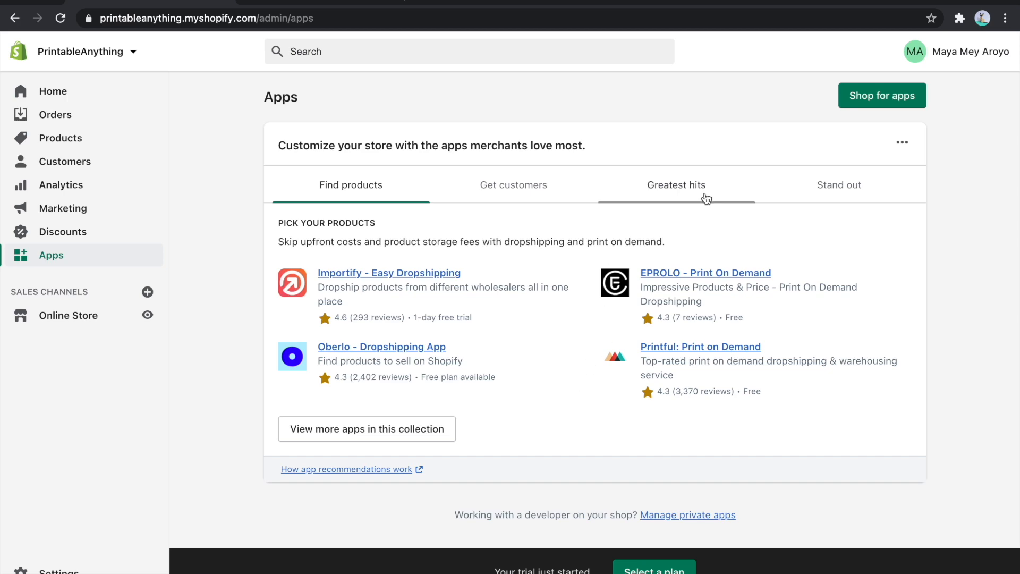
{"action": "left_click", "coordinate": [876, 101]}
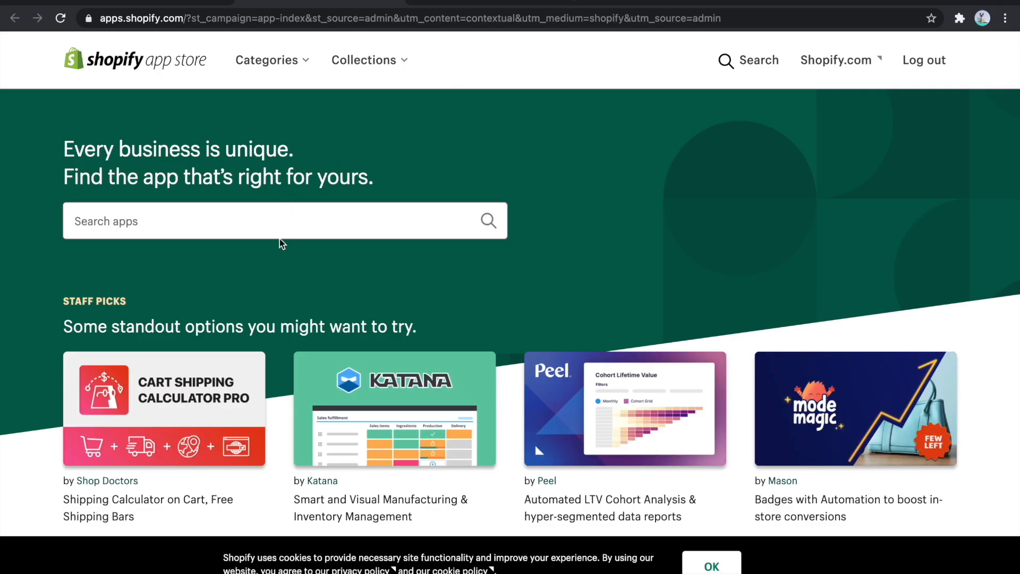
{"action": "left_click", "coordinate": [253, 219]}
{"action": "type", "text": "downloads"}
{"action": "key", "text": "Return"}
- Browse the search results and install Shopify's free Digital Downloads app in the store
{"action": "scroll", "coordinate": [942, 199], "scroll_direction": "down", "scroll_amount": 3}
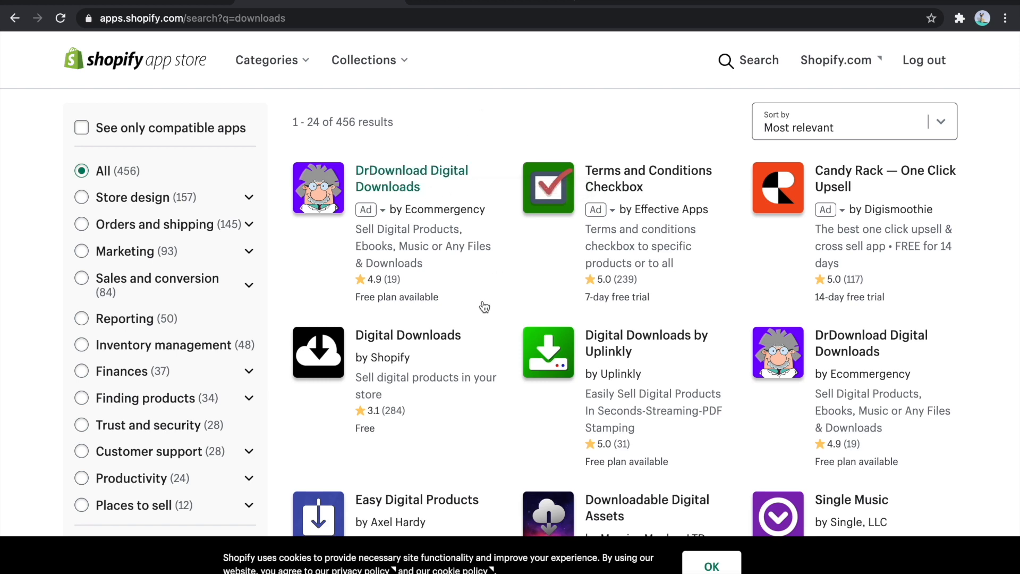
{"action": "scroll", "coordinate": [484, 307], "scroll_direction": "down", "scroll_amount": 4}
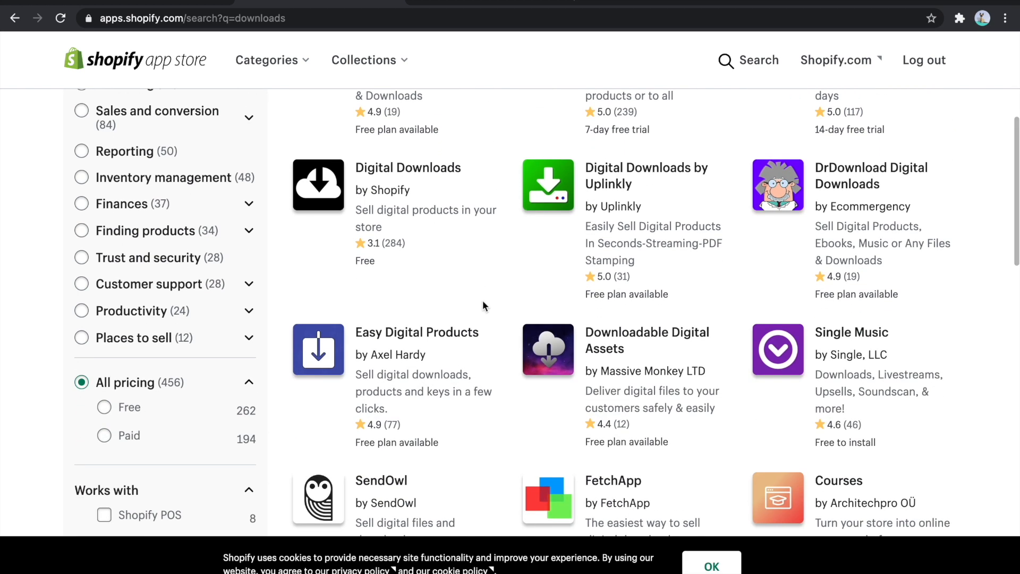
{"action": "scroll", "coordinate": [482, 301], "scroll_direction": "down", "scroll_amount": 2}
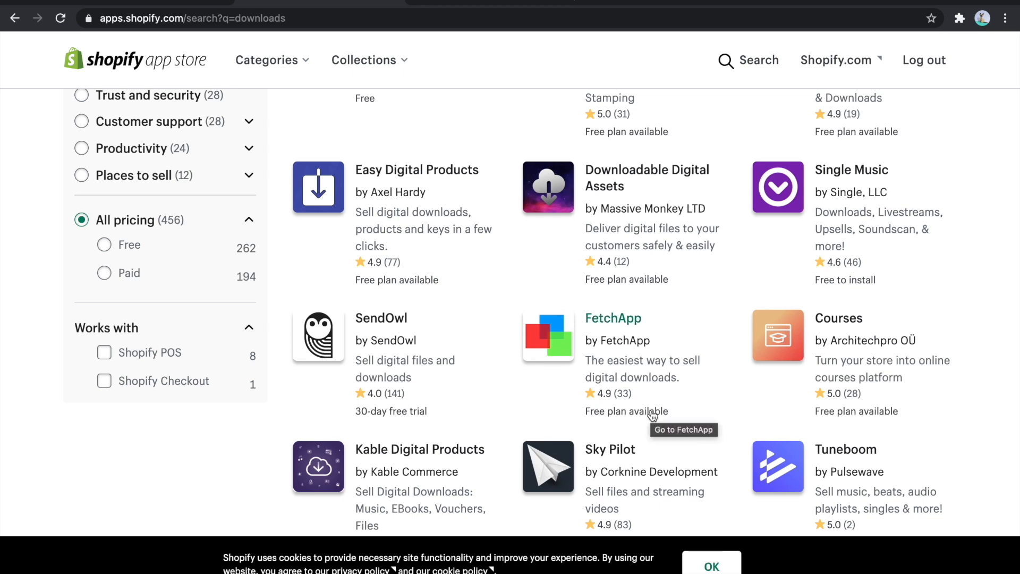
{"action": "scroll", "coordinate": [652, 416], "scroll_direction": "up", "scroll_amount": 3}
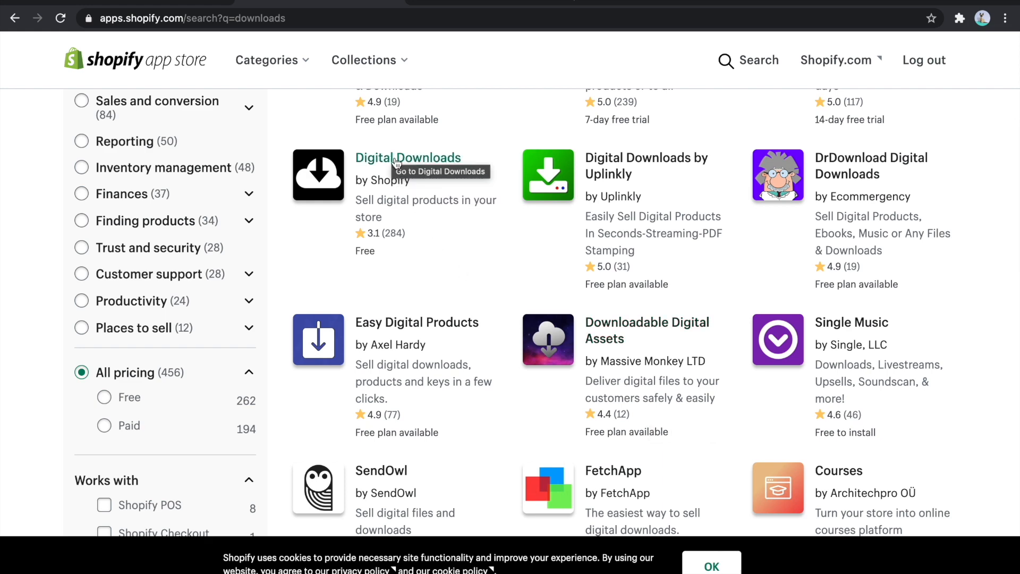
{"action": "left_click", "coordinate": [396, 159]}
{"action": "left_click", "coordinate": [254, 293]}
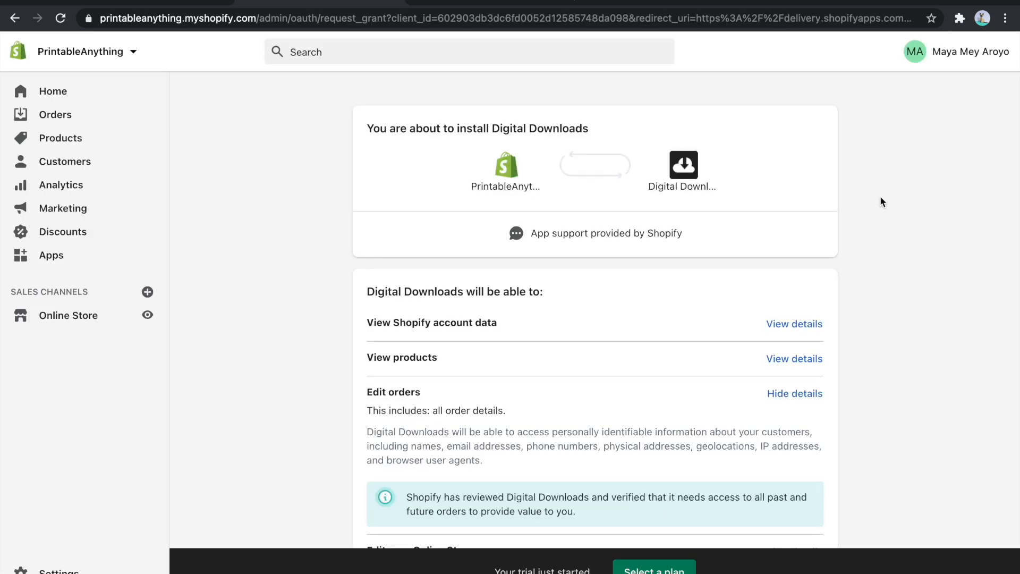
{"action": "scroll", "coordinate": [881, 201], "scroll_direction": "down", "scroll_amount": 4}
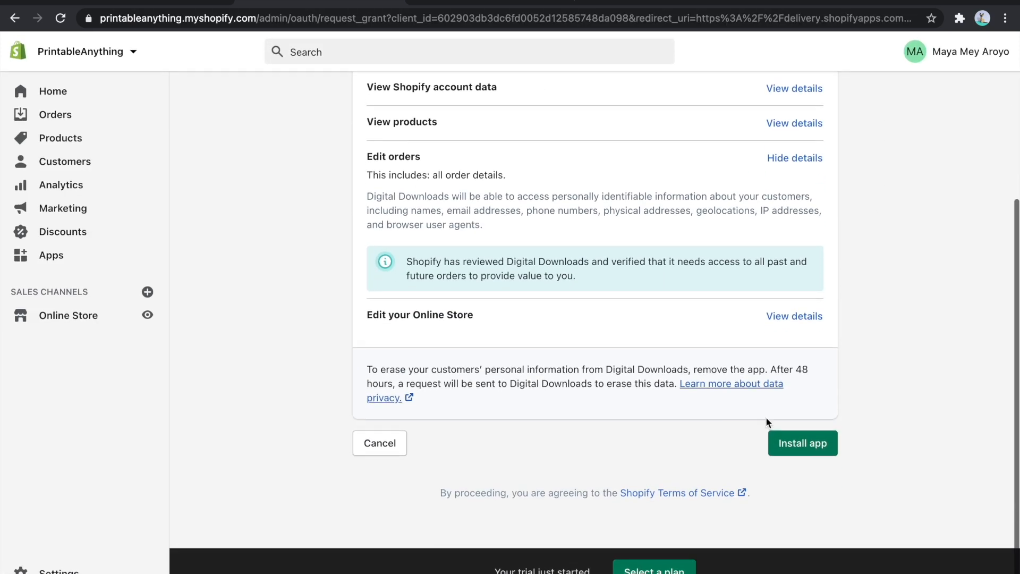
{"action": "left_click", "coordinate": [805, 445]}
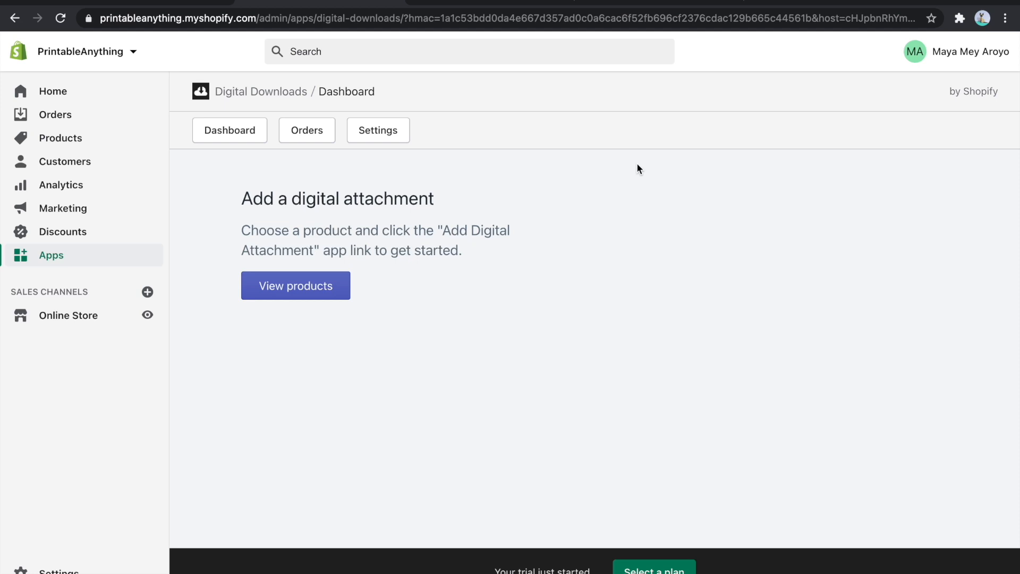
- Switch to Canva, open the "love you owls" design from all saved designs, and look through its greeting card pages
{"action": "left_click", "coordinate": [637, 5]}
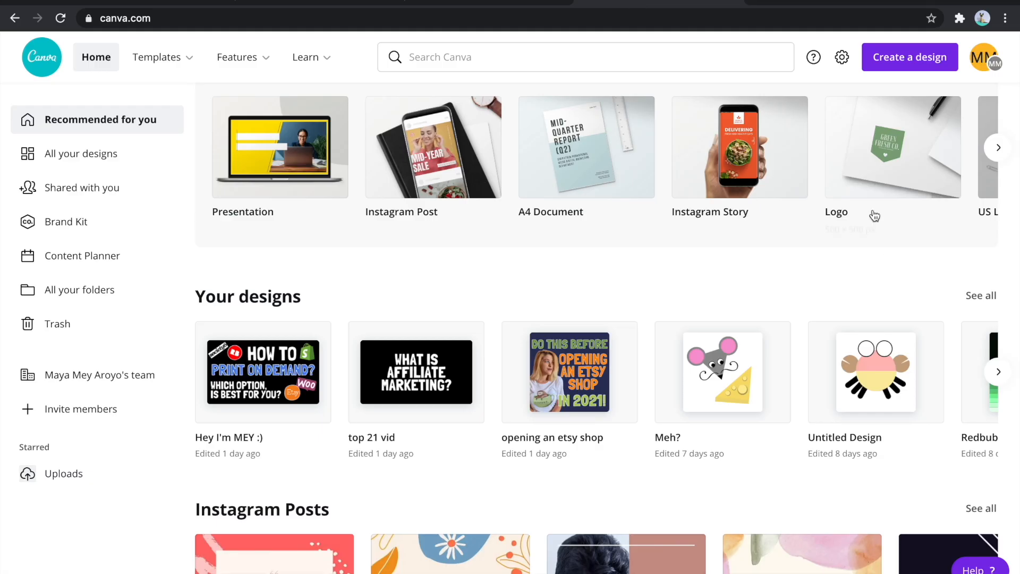
{"action": "left_click", "coordinate": [981, 296]}
{"action": "scroll", "coordinate": [593, 226], "scroll_direction": "down", "scroll_amount": 5}
{"action": "scroll", "coordinate": [594, 226], "scroll_direction": "down", "scroll_amount": 15}
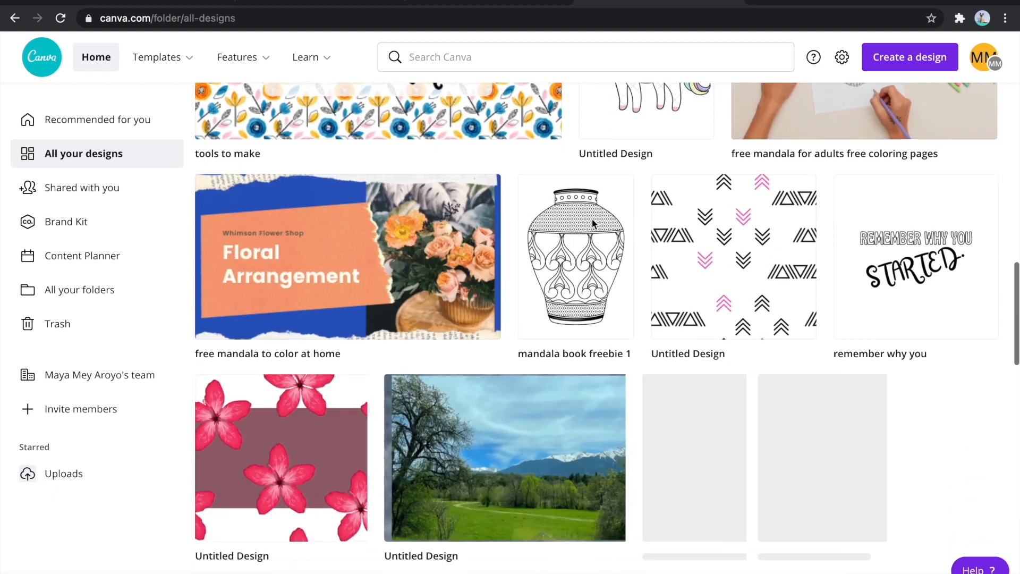
{"action": "scroll", "coordinate": [667, 307], "scroll_direction": "down", "scroll_amount": 12}
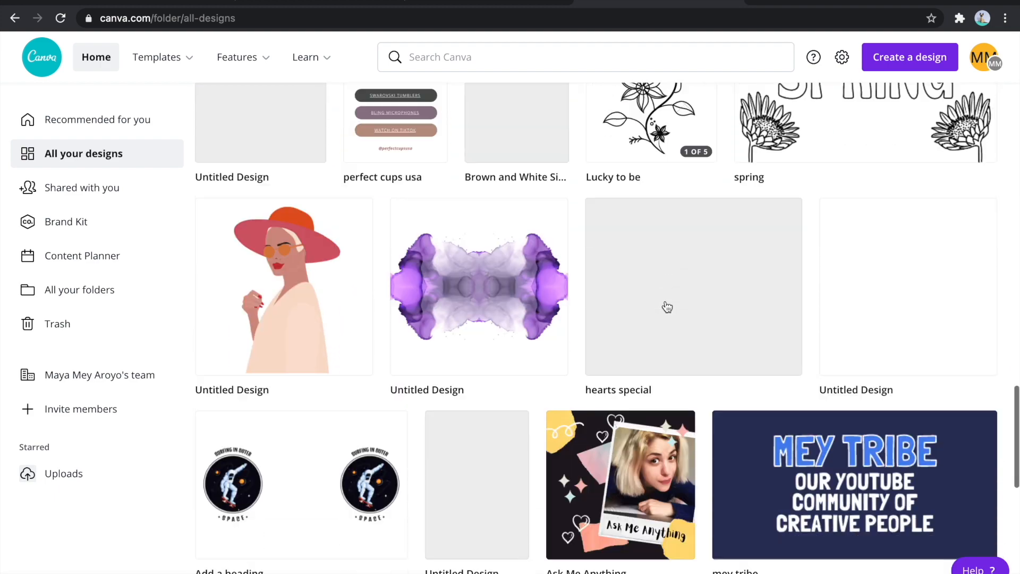
{"action": "scroll", "coordinate": [667, 307], "scroll_direction": "down", "scroll_amount": 10}
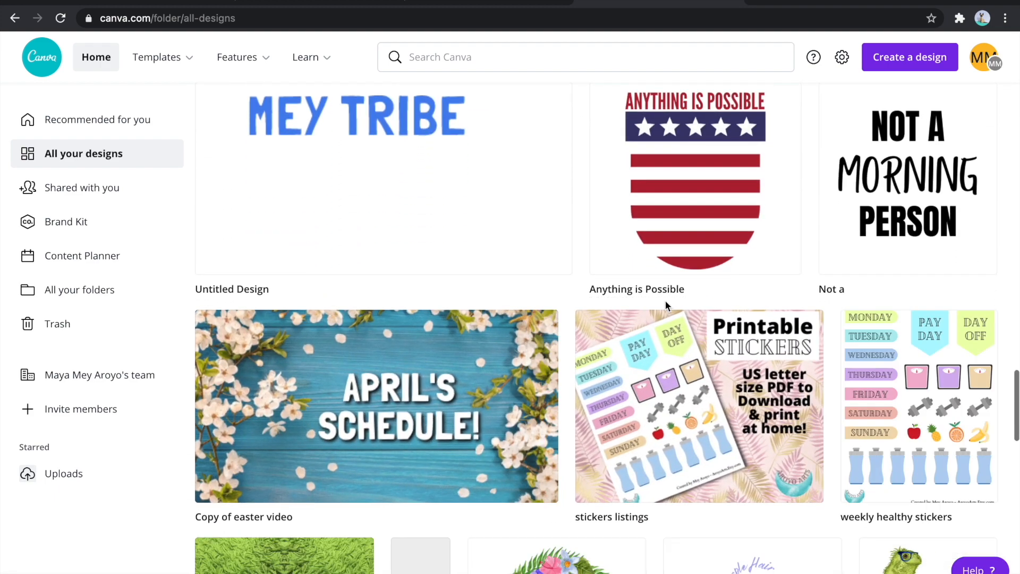
{"action": "scroll", "coordinate": [668, 308], "scroll_direction": "down", "scroll_amount": 10}
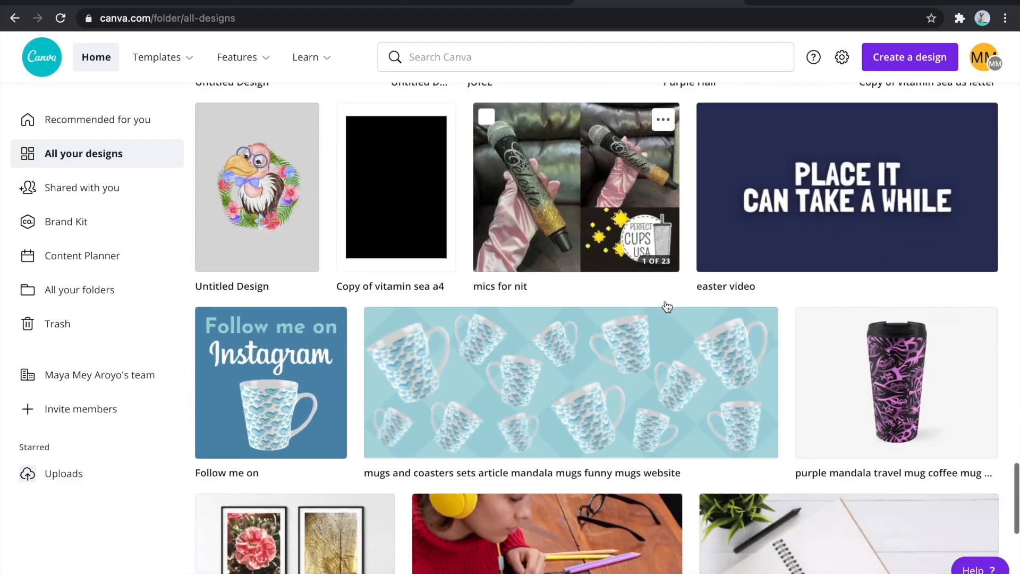
{"action": "scroll", "coordinate": [668, 307], "scroll_direction": "down", "scroll_amount": 10}
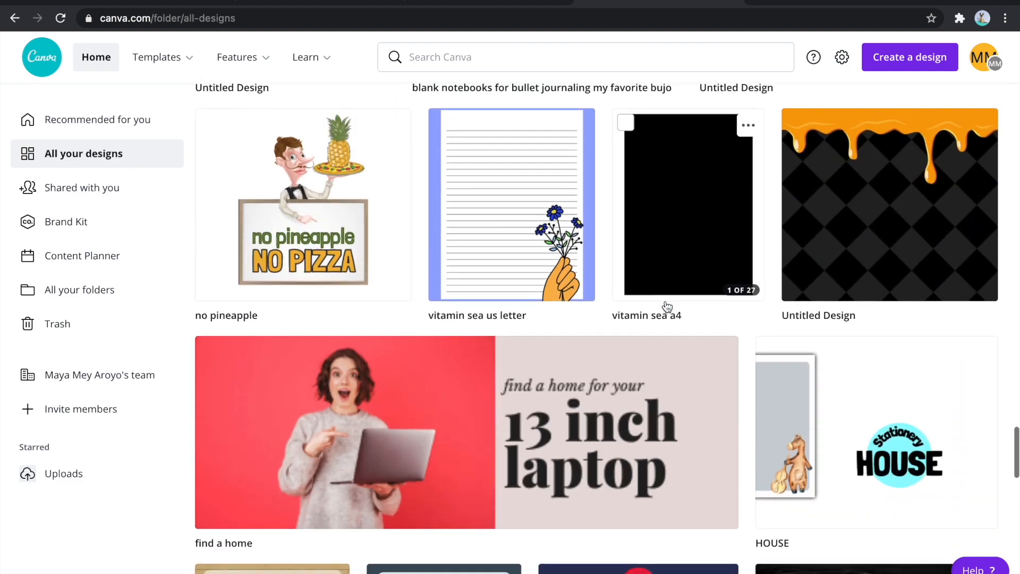
{"action": "scroll", "coordinate": [667, 307], "scroll_direction": "down", "scroll_amount": 4}
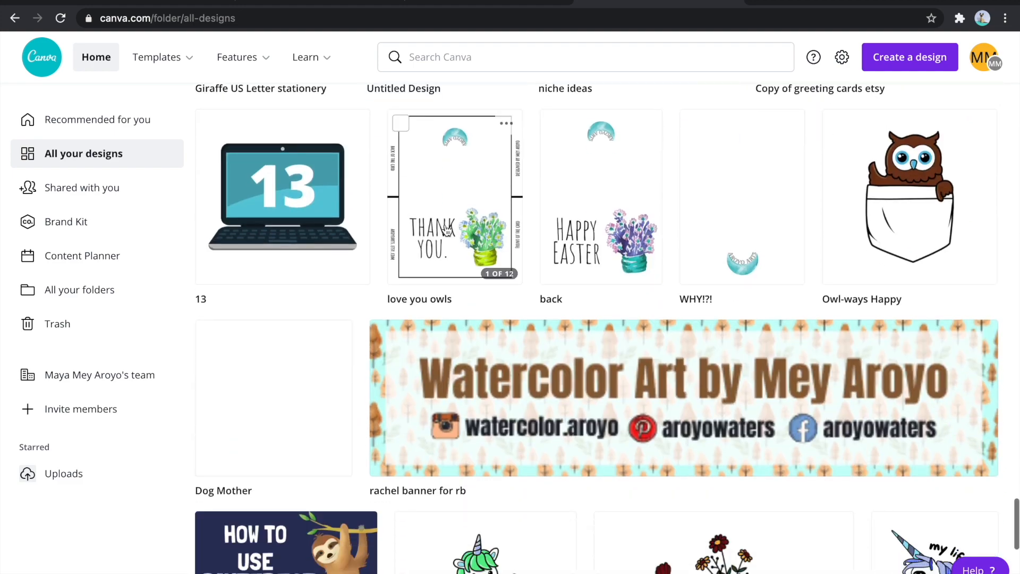
{"action": "left_click", "coordinate": [445, 228]}
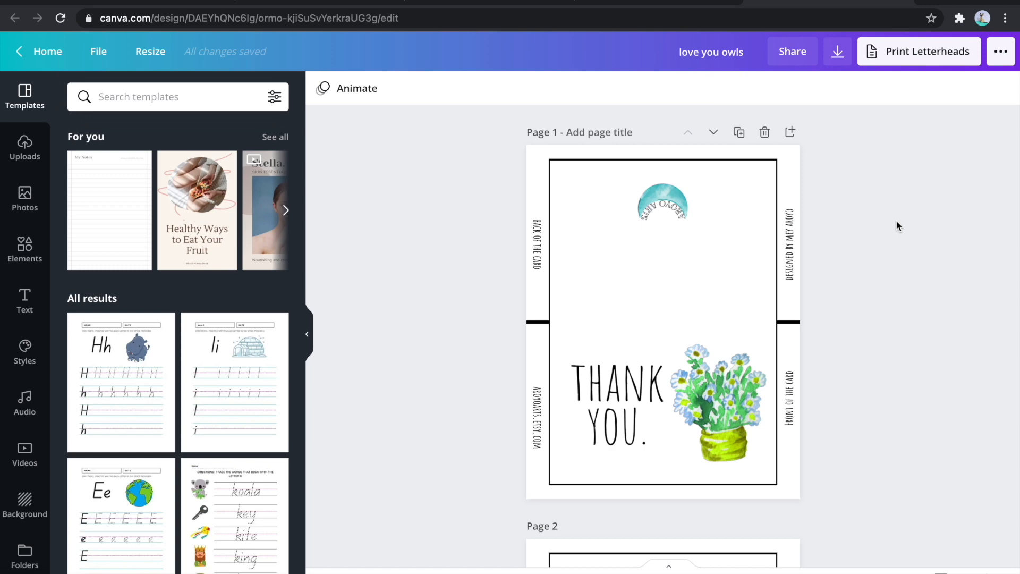
{"action": "scroll", "coordinate": [896, 226], "scroll_direction": "down", "scroll_amount": 14}
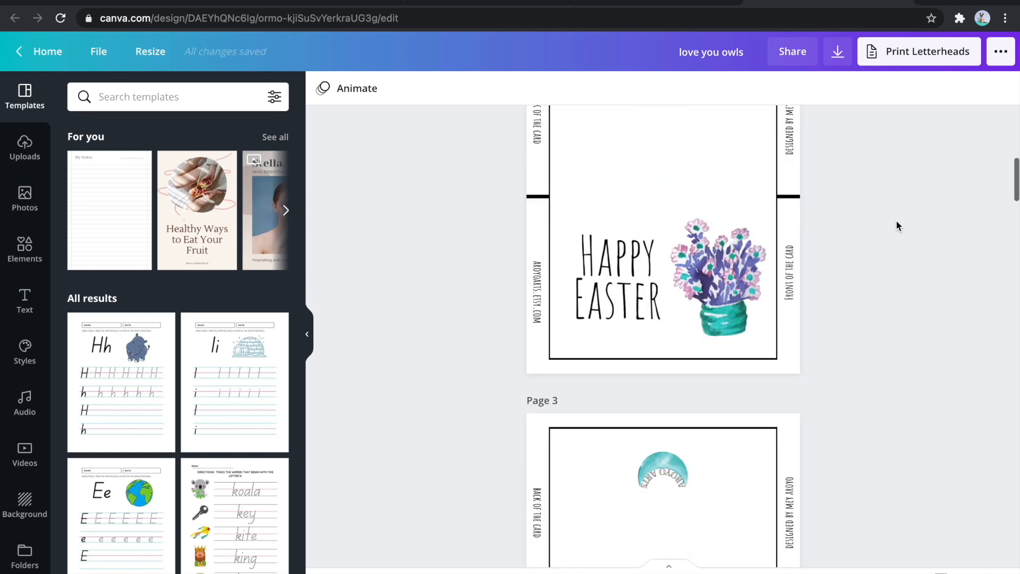
{"action": "scroll", "coordinate": [896, 222], "scroll_direction": "down", "scroll_amount": 15}
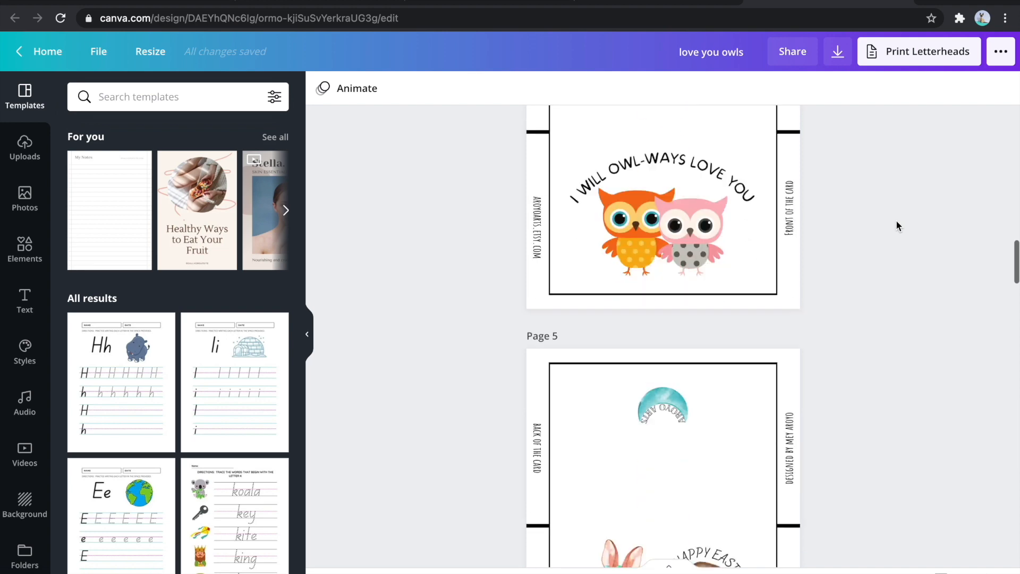
{"action": "scroll", "coordinate": [895, 219], "scroll_direction": "up", "scroll_amount": 20}
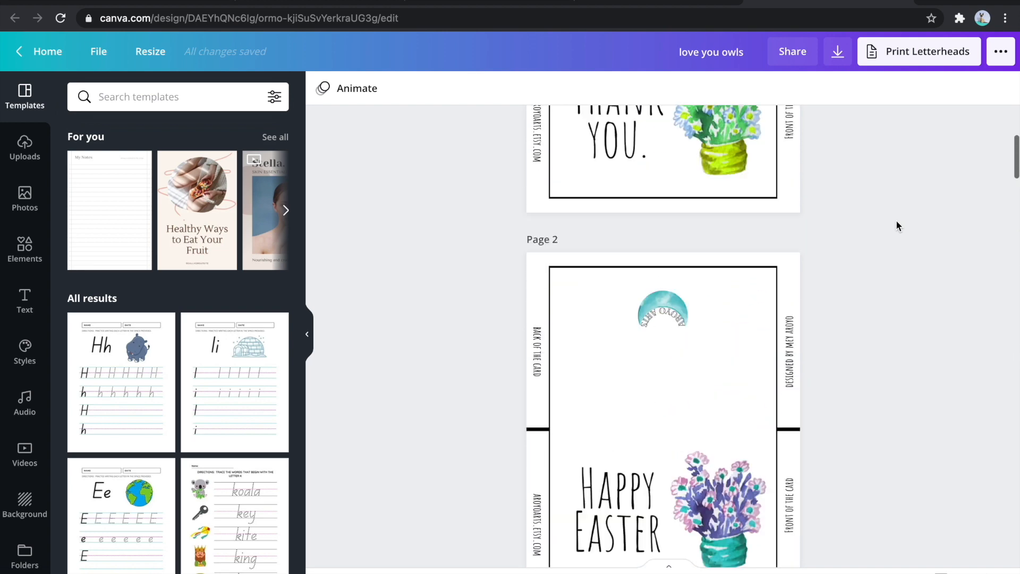
- Look over the card pages and rename the design to "thank you card flowers"
{"action": "scroll", "coordinate": [670, 315], "scroll_direction": "down", "scroll_amount": 17}
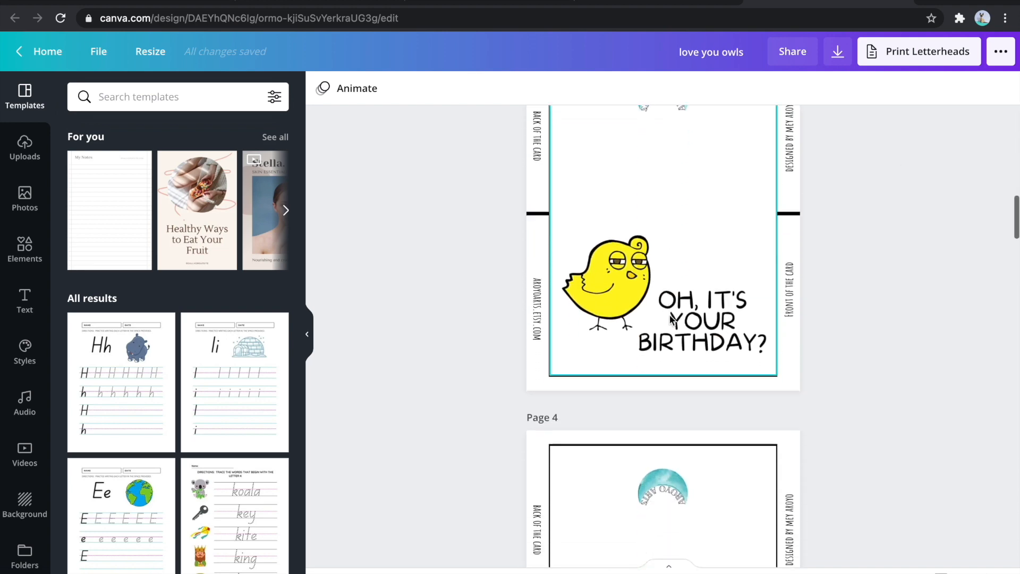
{"action": "scroll", "coordinate": [735, 314], "scroll_direction": "down", "scroll_amount": 6}
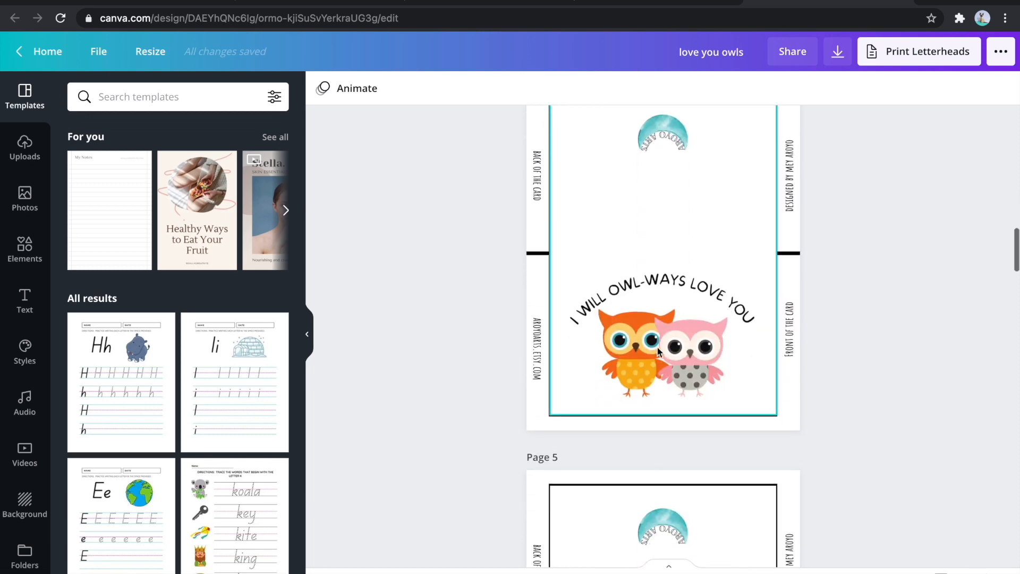
{"action": "scroll", "coordinate": [724, 372], "scroll_direction": "up", "scroll_amount": 20}
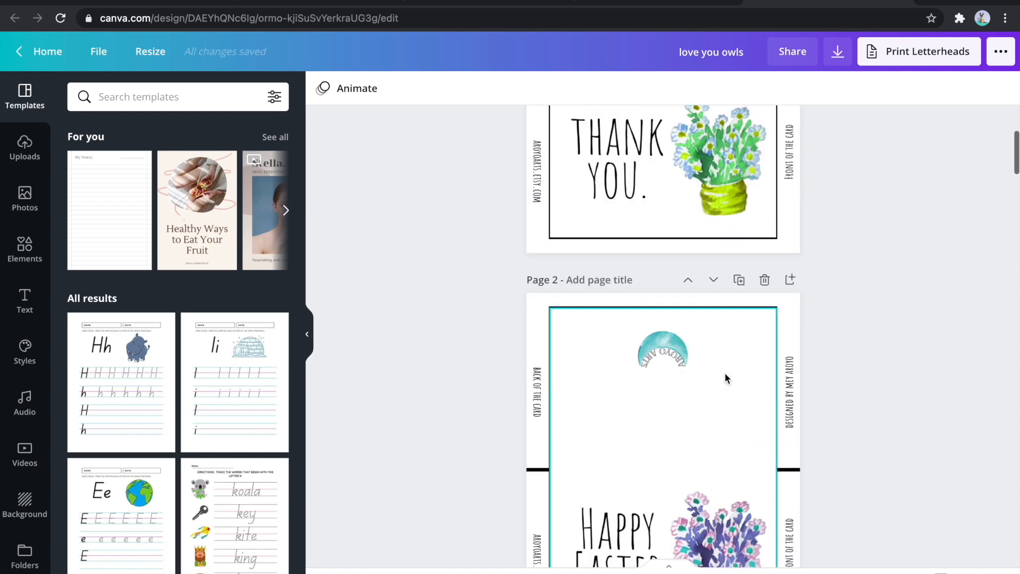
{"action": "left_click", "coordinate": [838, 51]}
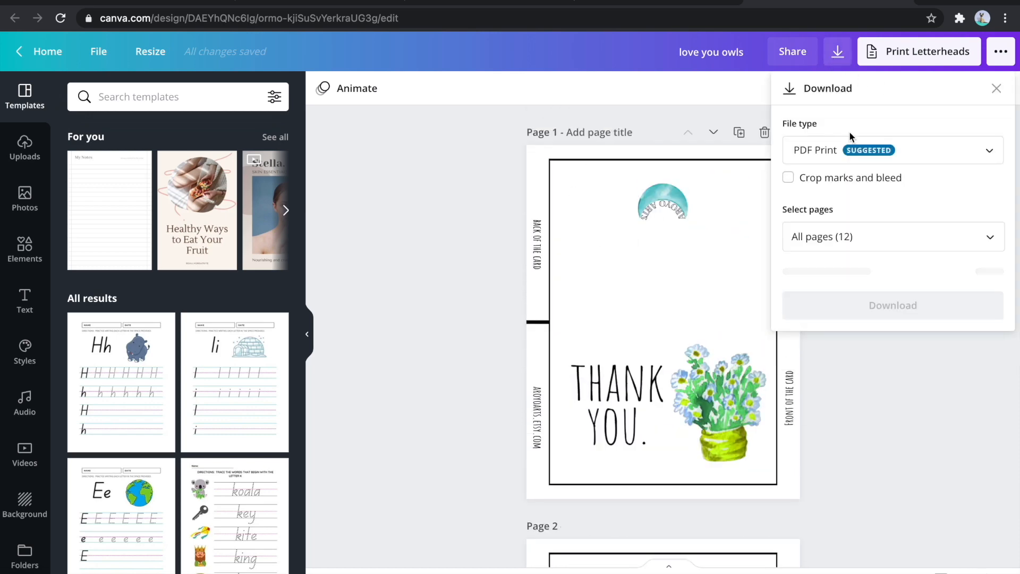
{"action": "left_click", "coordinate": [486, 133]}
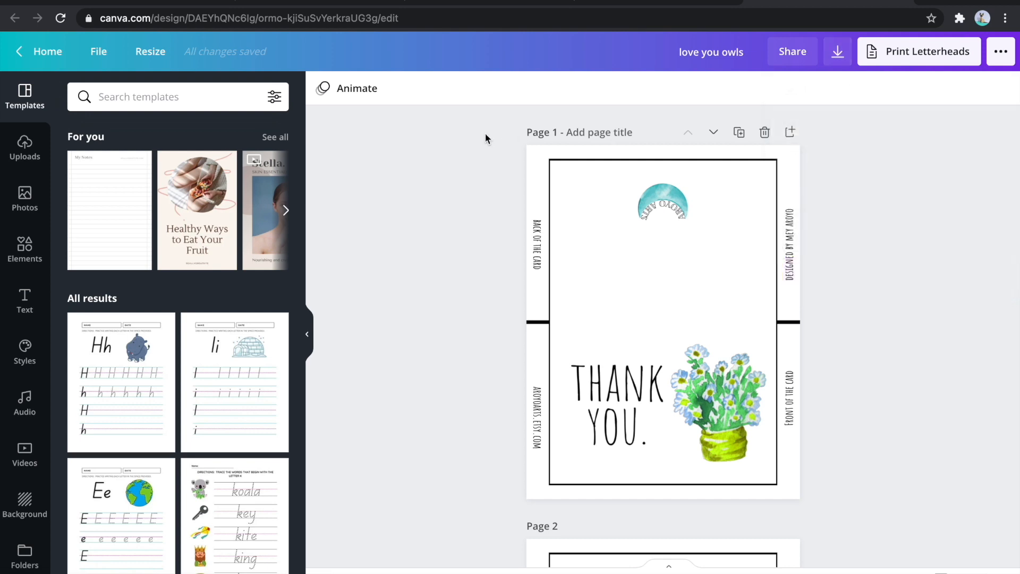
{"action": "left_click", "coordinate": [718, 52]}
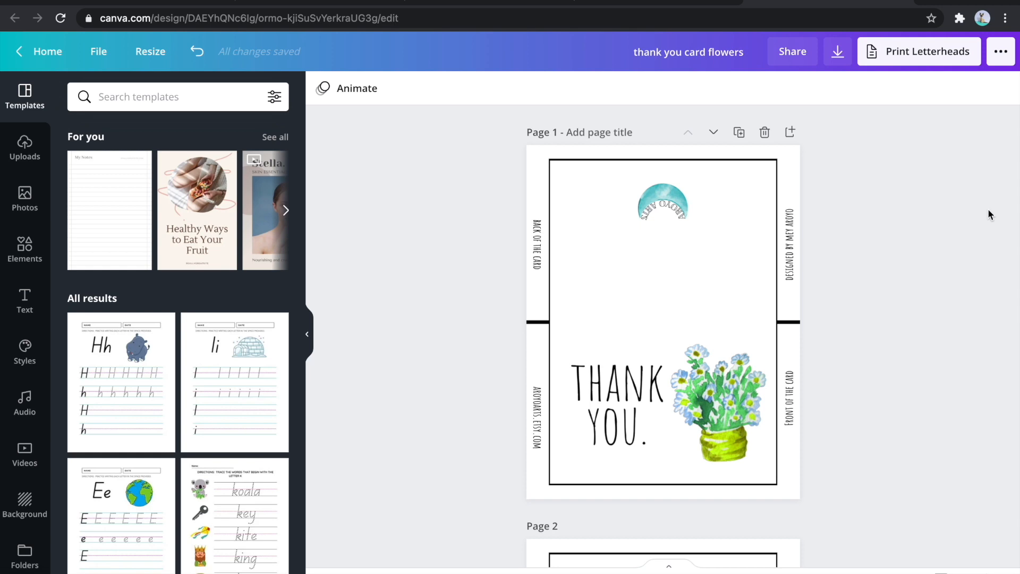
- Download only page 1 of the design as a PDF Print file
{"action": "left_click", "coordinate": [838, 52]}
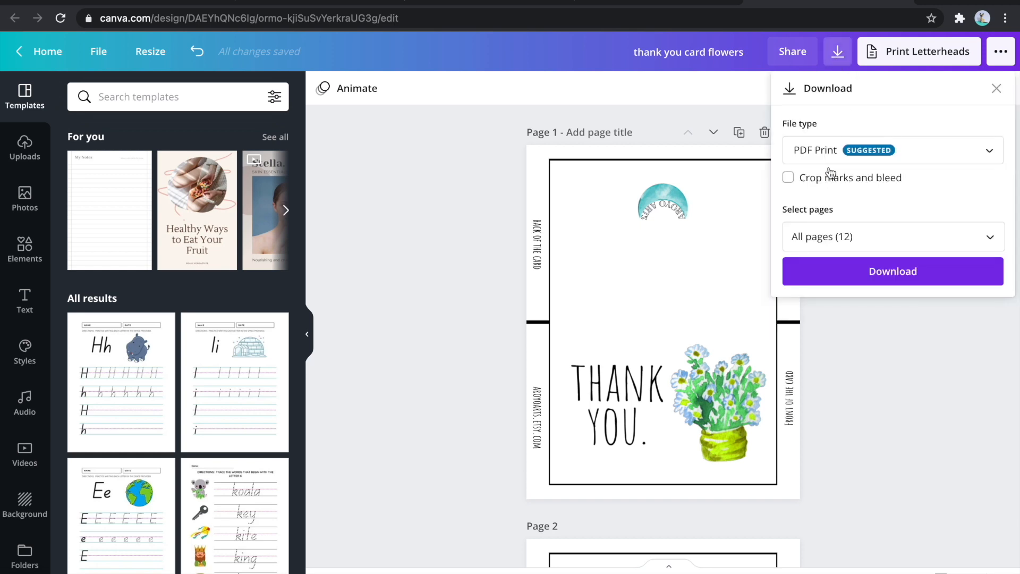
{"action": "left_click", "coordinate": [824, 234]}
{"action": "left_click", "coordinate": [824, 279]}
{"action": "left_click", "coordinate": [838, 319]}
{"action": "left_click", "coordinate": [862, 459]}
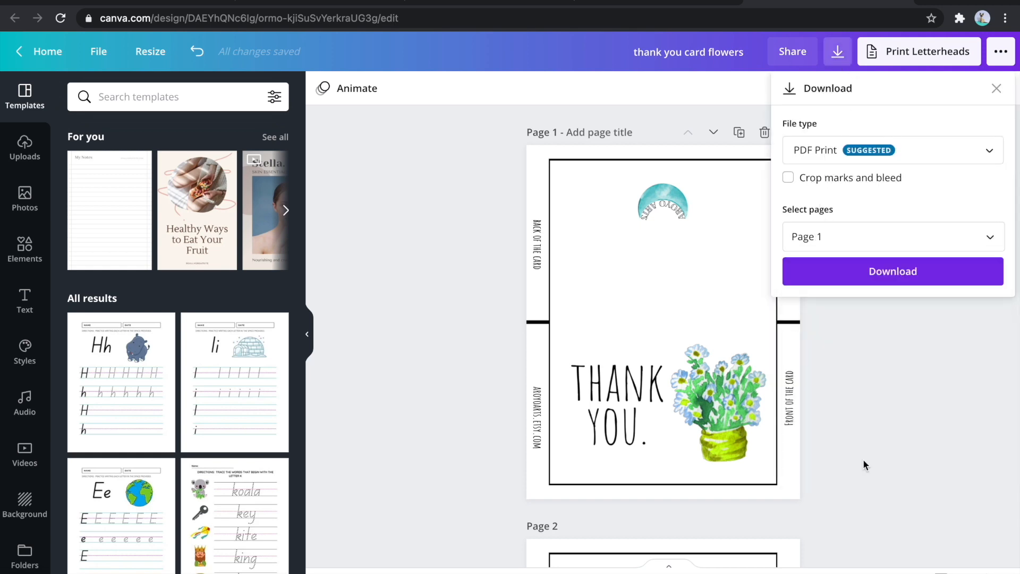
{"action": "left_click", "coordinate": [868, 268]}
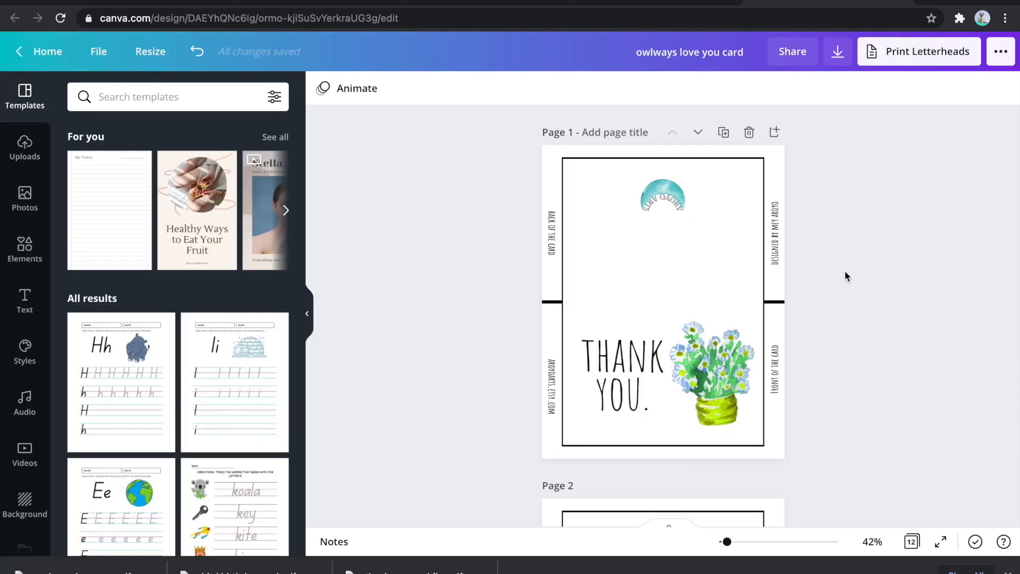
- Review the card pages and set the file type for a new download to JPG
{"action": "scroll", "coordinate": [844, 270], "scroll_direction": "down", "scroll_amount": 15}
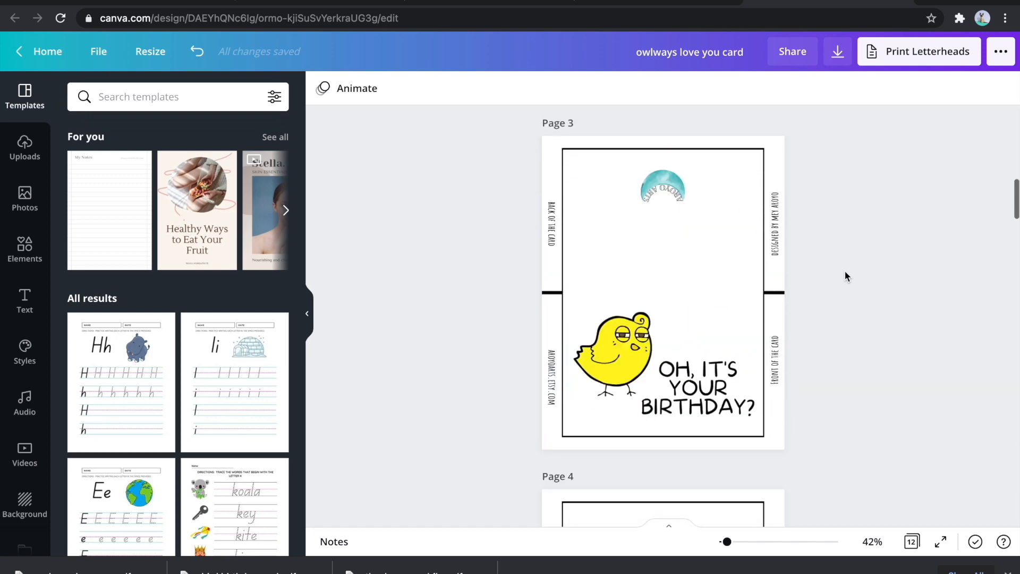
{"action": "scroll", "coordinate": [901, 348], "scroll_direction": "down", "scroll_amount": 8}
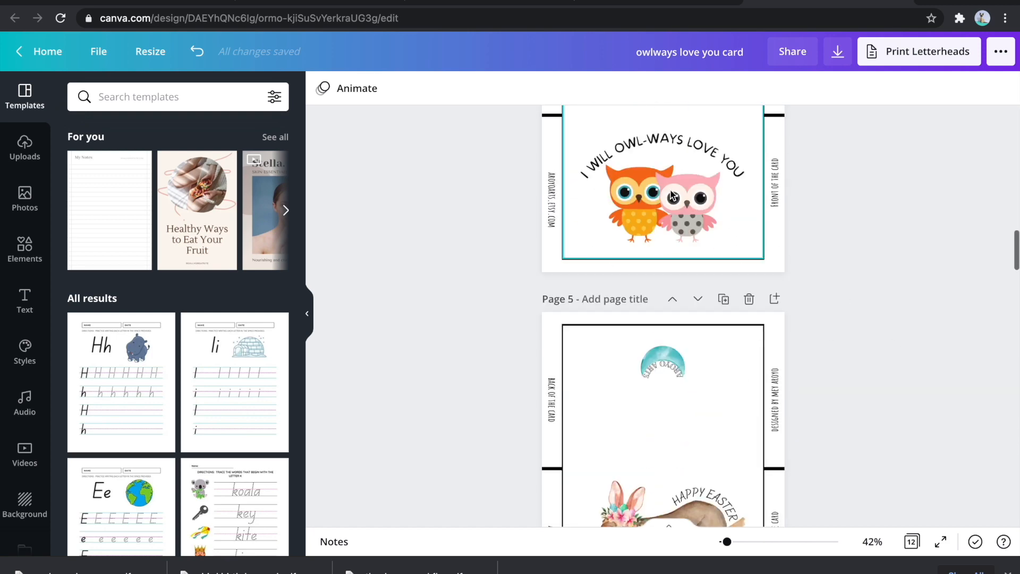
{"action": "scroll", "coordinate": [828, 263], "scroll_direction": "up", "scroll_amount": 3}
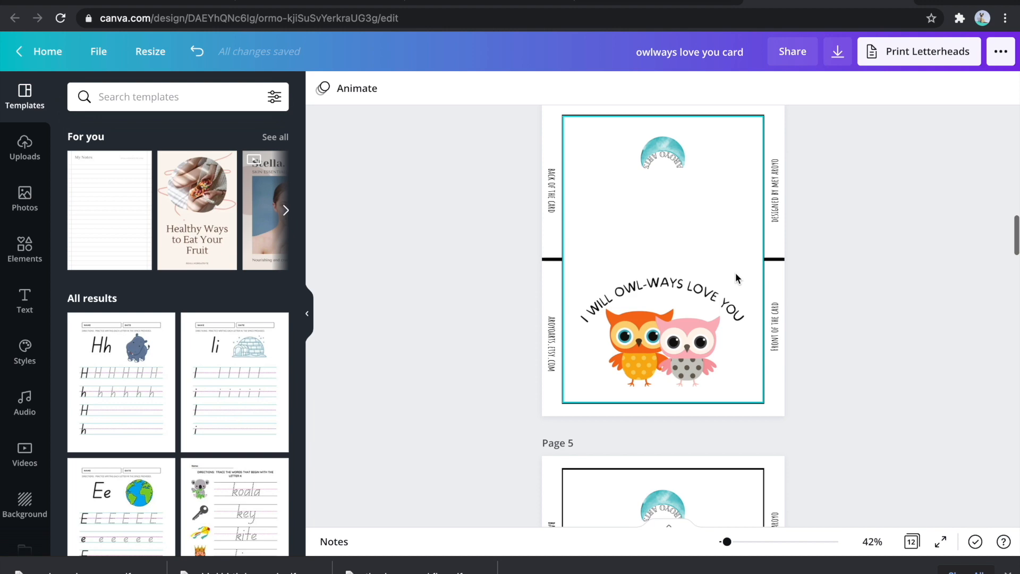
{"action": "scroll", "coordinate": [890, 372], "scroll_direction": "up", "scroll_amount": 20}
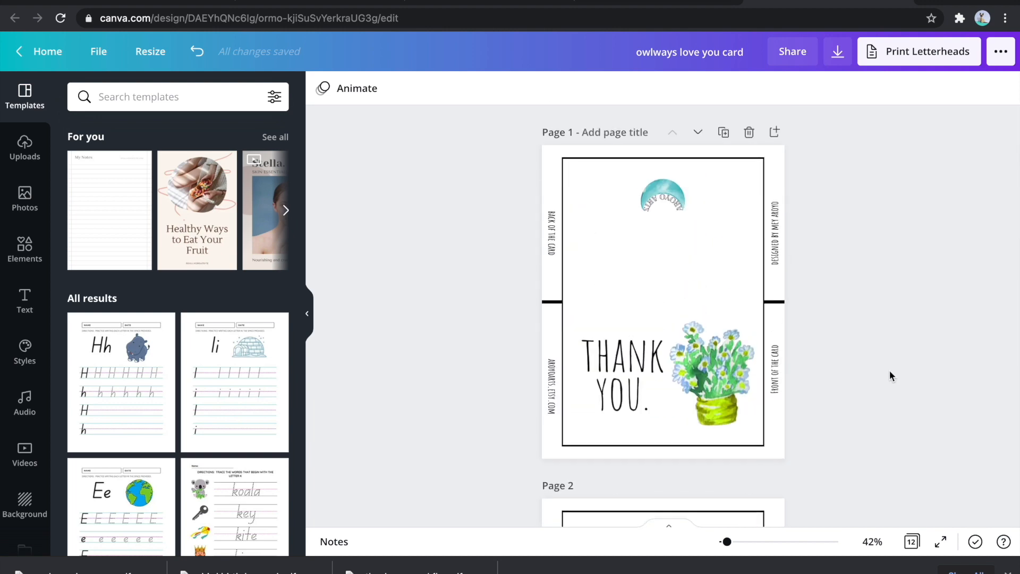
{"action": "scroll", "coordinate": [840, 212], "scroll_direction": "down", "scroll_amount": 3}
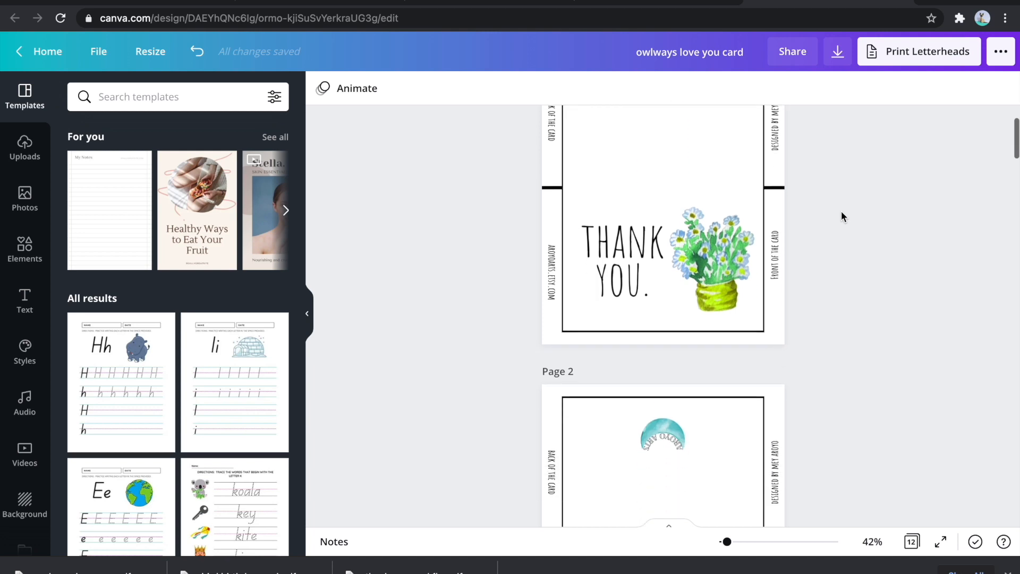
{"action": "left_click", "coordinate": [837, 53]}
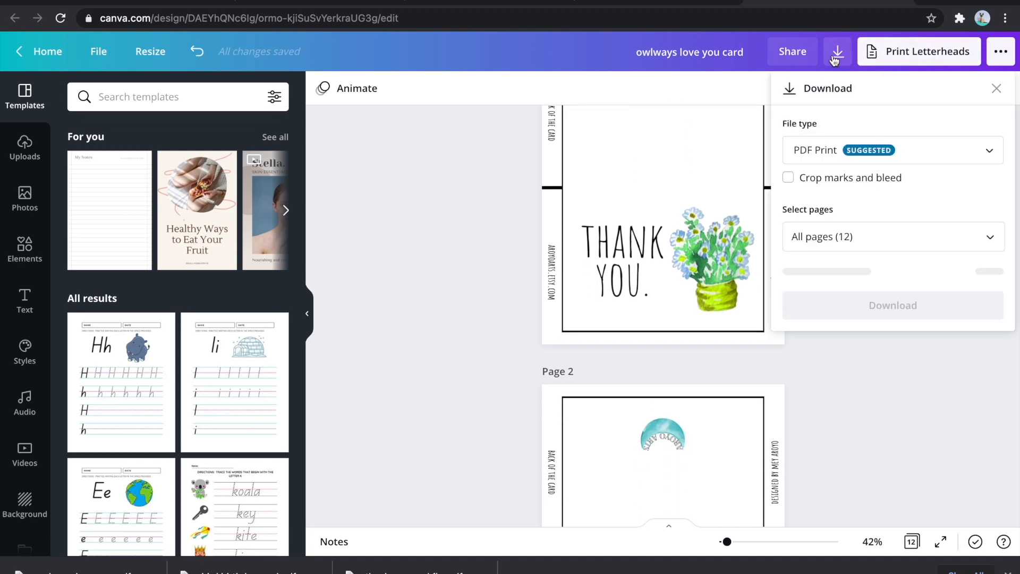
{"action": "left_click", "coordinate": [802, 151]}
{"action": "left_click", "coordinate": [797, 85]}
- Limit the download to pages 1, 3 and 4 and download them as images
{"action": "left_click", "coordinate": [833, 304]}
{"action": "left_click", "coordinate": [857, 84]}
{"action": "left_click", "coordinate": [846, 120]}
{"action": "left_click", "coordinate": [861, 198]}
{"action": "scroll", "coordinate": [860, 202], "scroll_direction": "down", "scroll_amount": 1}
{"action": "left_click", "coordinate": [840, 202]}
{"action": "left_click", "coordinate": [863, 258]}
{"action": "left_click", "coordinate": [872, 340]}
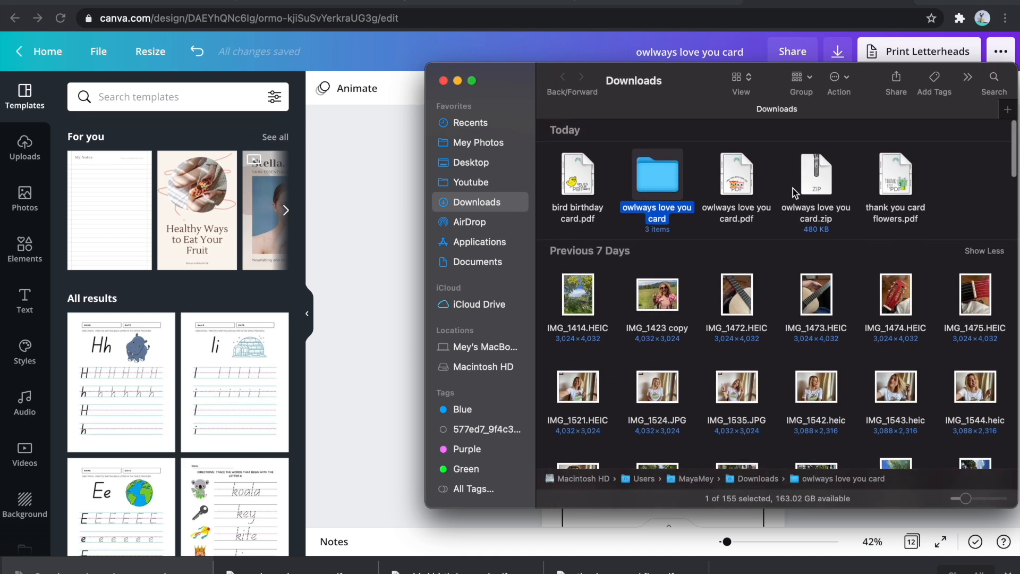
- Open the downloaded "owlways love you card" folder and add 1.jpg, 3.jpg and 4.jpg to the Canva uploads
{"action": "double_click", "coordinate": [671, 179]}
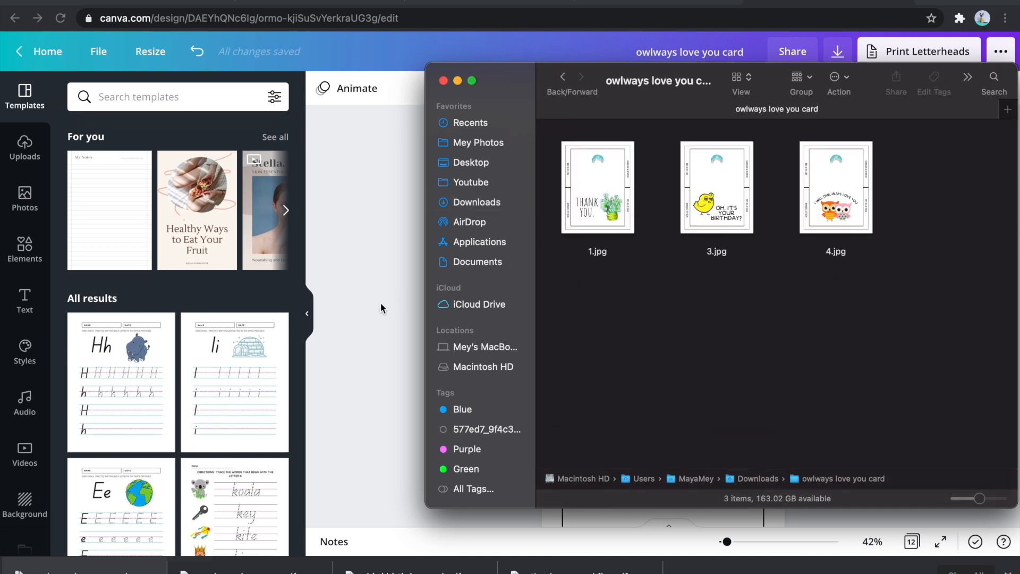
{"action": "left_click_drag", "start_coordinate": [910, 314], "coordinate": [122, 317]}
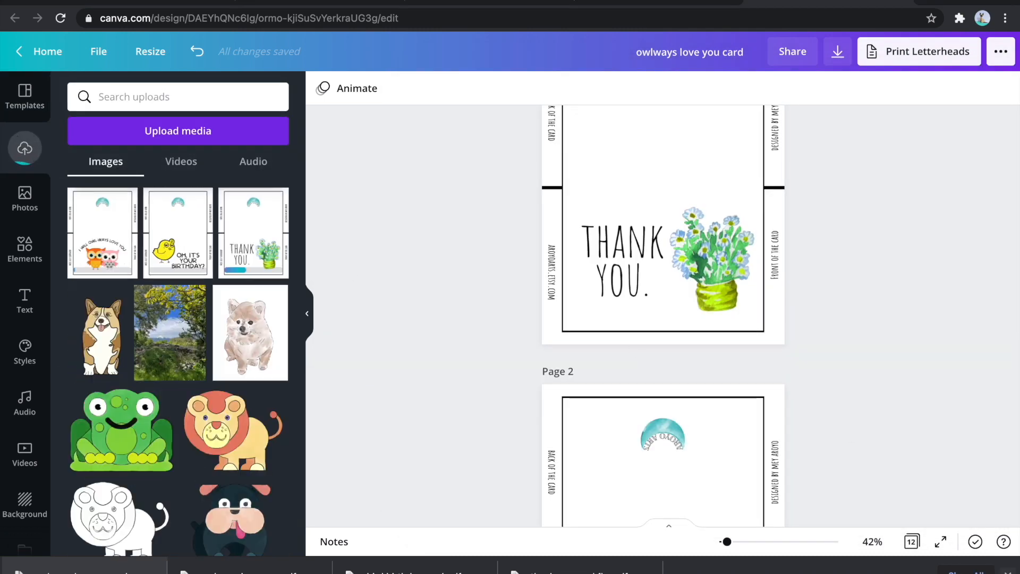
- Switch to the Shopify admin, go from the Digital Downloads app to the store's products, and start a new product
{"action": "left_click", "coordinate": [323, 4]}
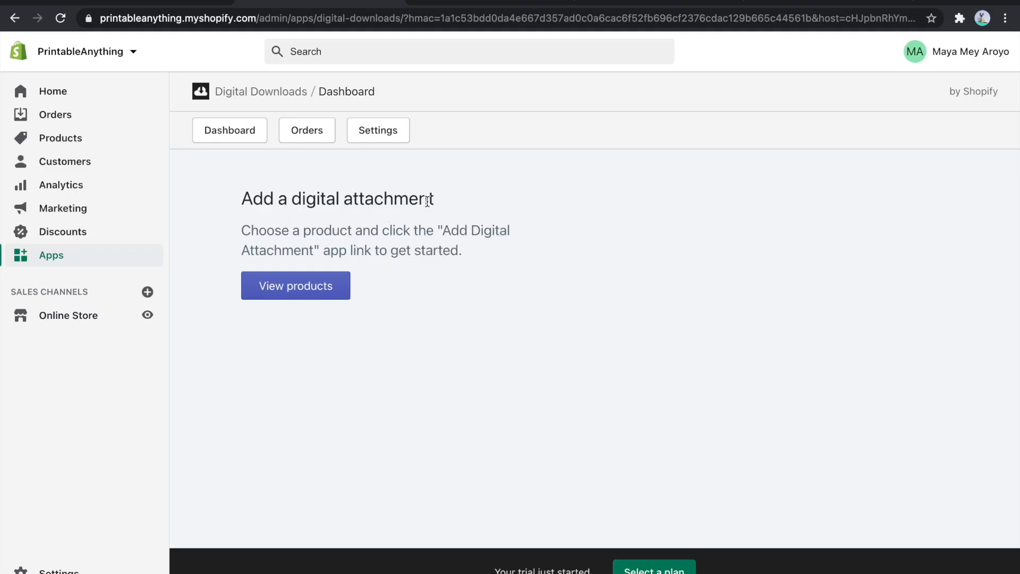
{"action": "left_click", "coordinate": [312, 297]}
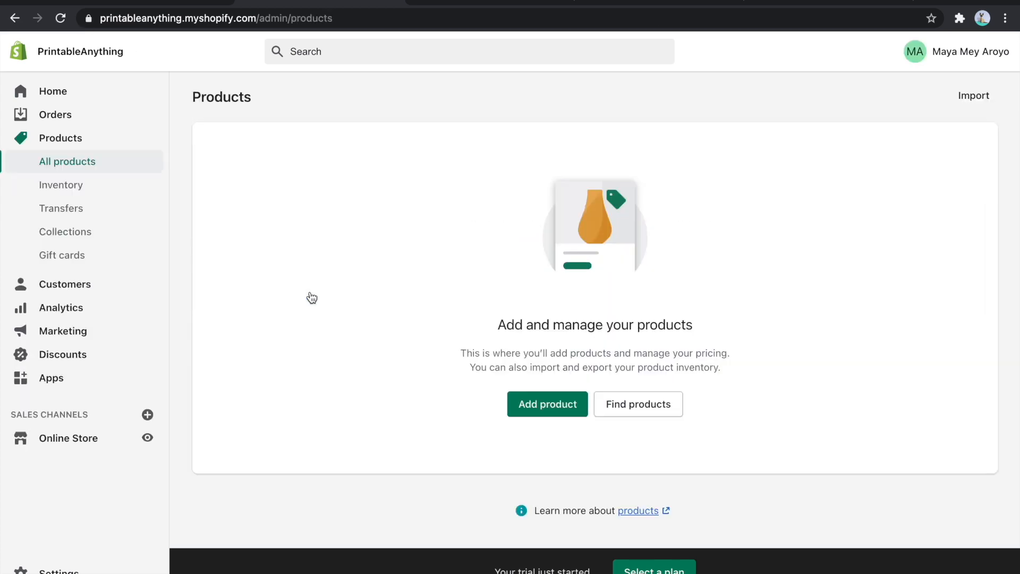
{"action": "left_click", "coordinate": [547, 404]}
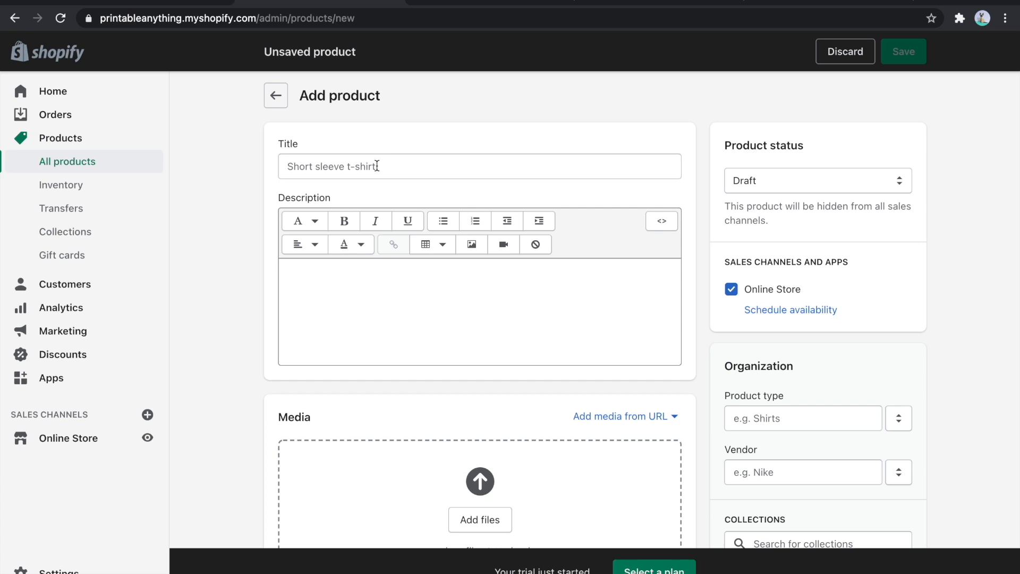
- Look through the new product form and turn off the physical product option under Shipping
{"action": "scroll", "coordinate": [369, 296], "scroll_direction": "down", "scroll_amount": 5}
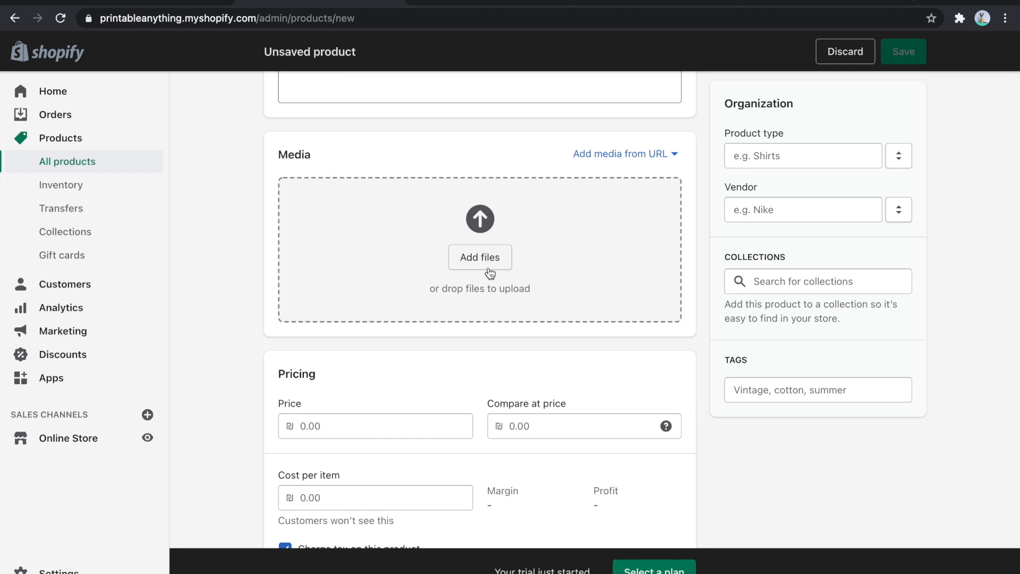
{"action": "scroll", "coordinate": [490, 274], "scroll_direction": "down", "scroll_amount": 3}
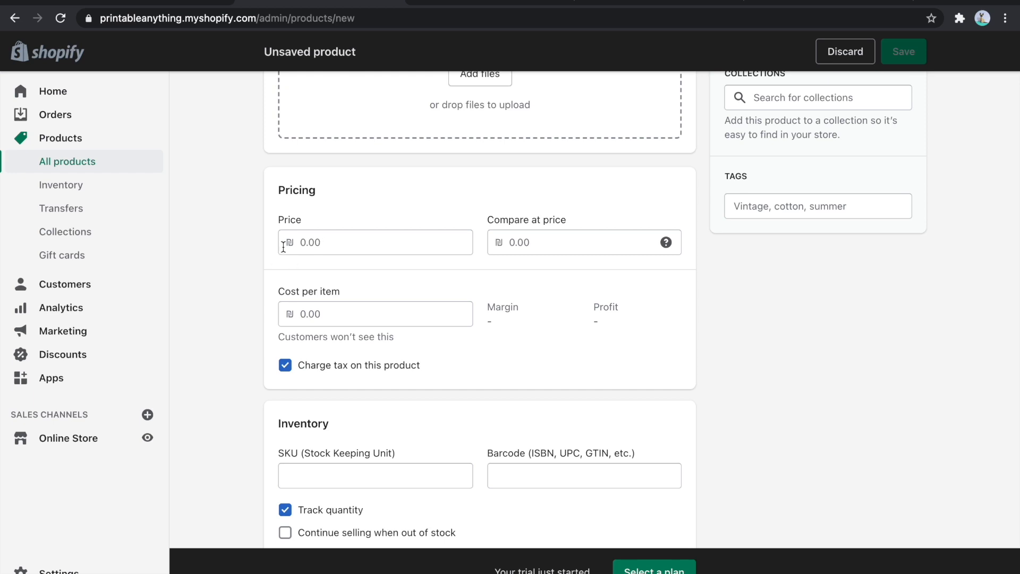
{"action": "scroll", "coordinate": [382, 248], "scroll_direction": "down", "scroll_amount": 3}
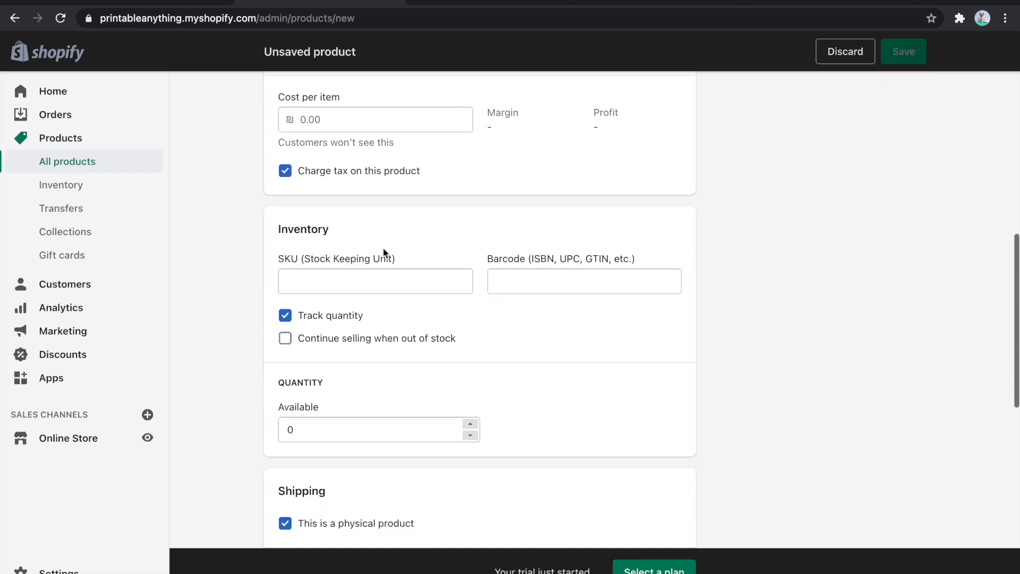
{"action": "scroll", "coordinate": [467, 362], "scroll_direction": "down", "scroll_amount": 3}
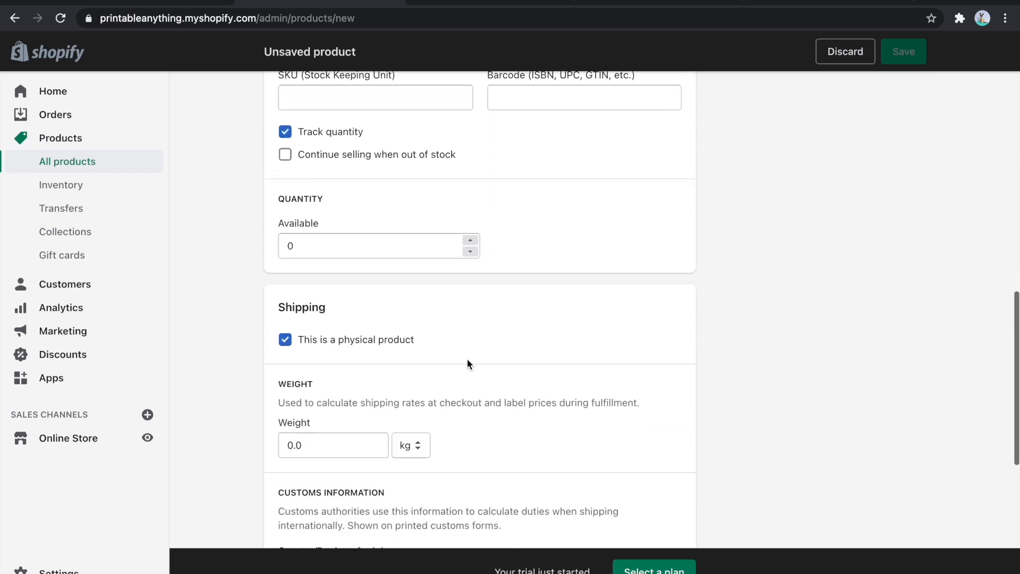
{"action": "scroll", "coordinate": [499, 238], "scroll_direction": "up", "scroll_amount": 5}
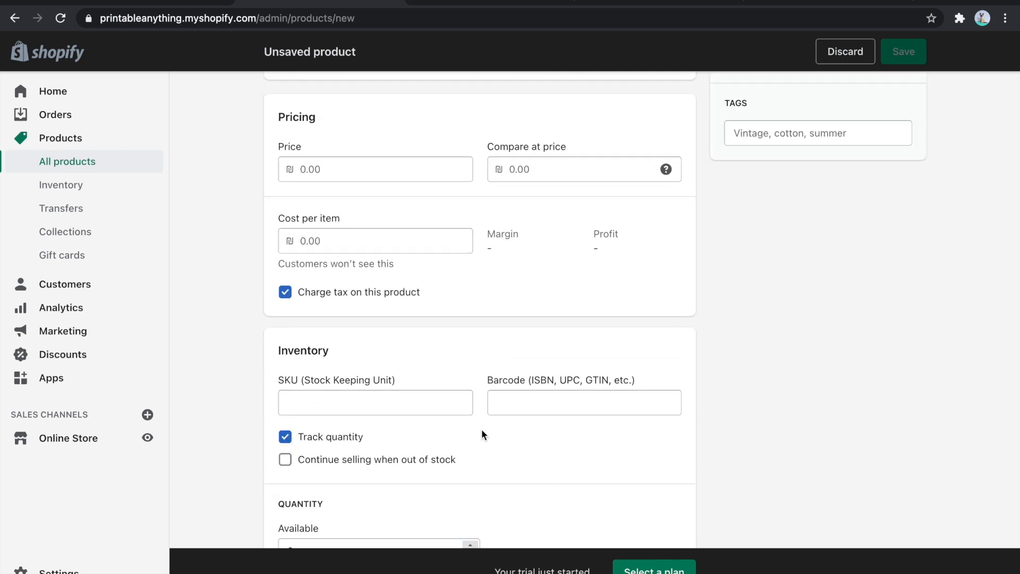
{"action": "scroll", "coordinate": [481, 430], "scroll_direction": "down", "scroll_amount": 2}
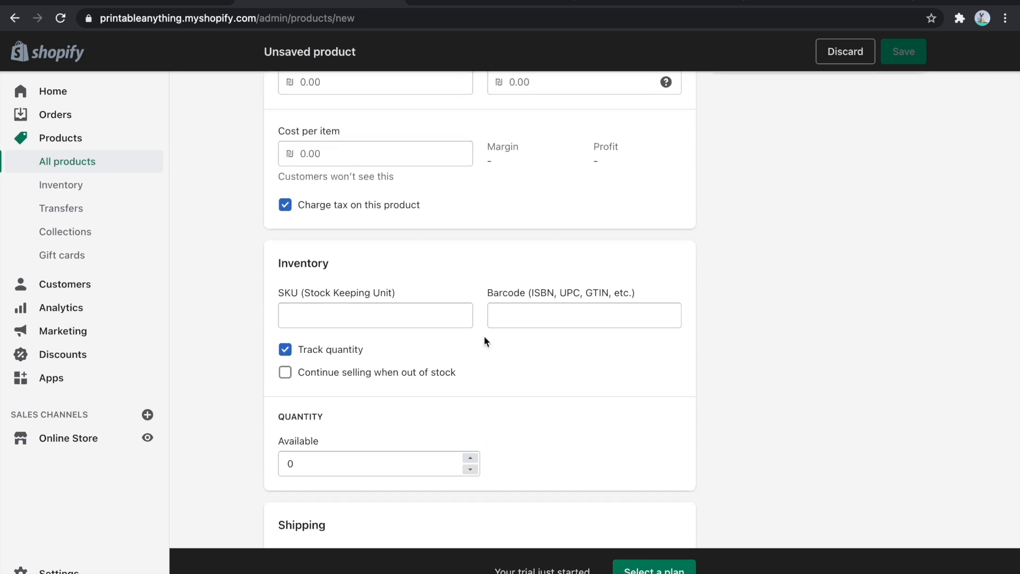
{"action": "scroll", "coordinate": [484, 335], "scroll_direction": "down", "scroll_amount": 5}
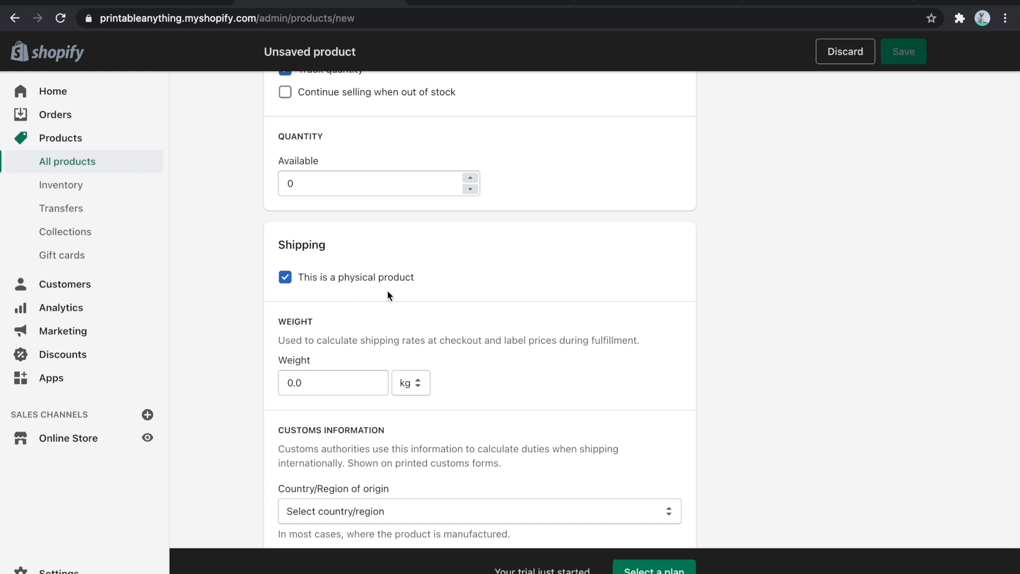
{"action": "left_click", "coordinate": [284, 277]}
{"action": "scroll", "coordinate": [489, 303], "scroll_direction": "down", "scroll_amount": 2}
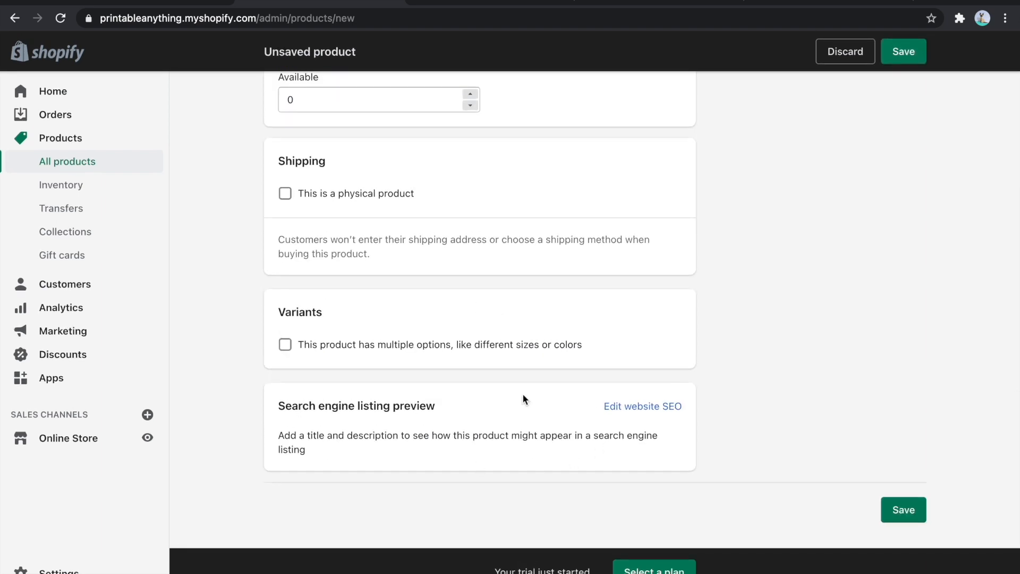
- Paste the product title beginning "Printable Thank You Card with flowers - US letter size thank you card to download"
{"action": "scroll", "coordinate": [530, 445], "scroll_direction": "up", "scroll_amount": 15}
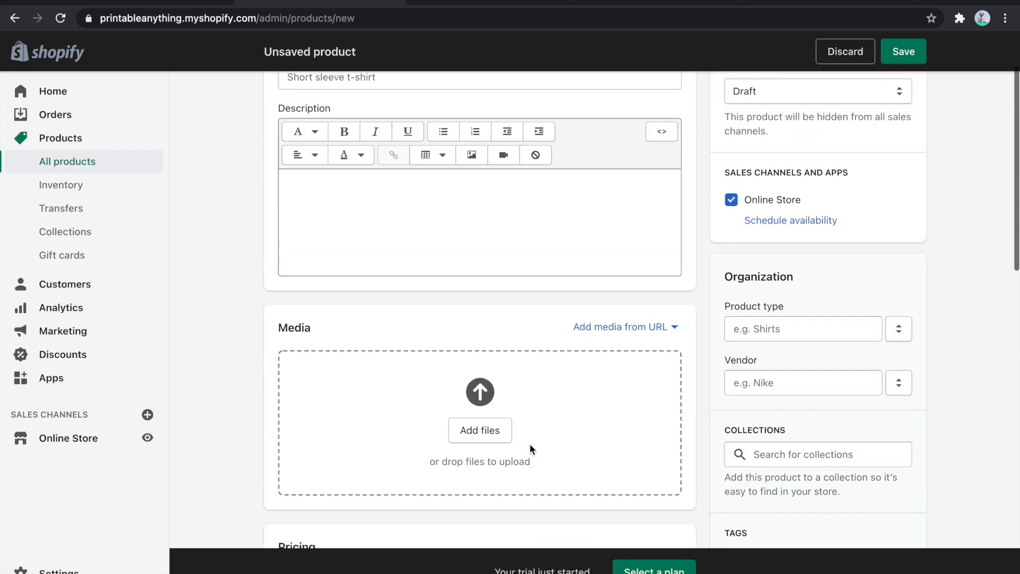
{"action": "scroll", "coordinate": [530, 444], "scroll_direction": "up", "scroll_amount": 2}
{"action": "scroll", "coordinate": [778, 291], "scroll_direction": "down", "scroll_amount": 7}
{"action": "scroll", "coordinate": [781, 308], "scroll_direction": "down", "scroll_amount": 1}
{"action": "scroll", "coordinate": [791, 378], "scroll_direction": "up", "scroll_amount": 7}
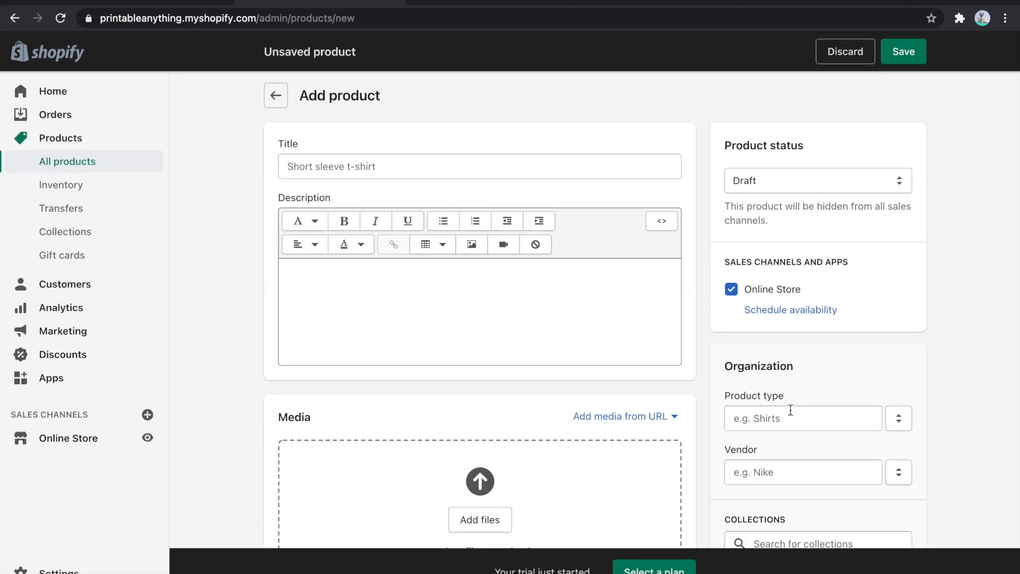
{"action": "left_click", "coordinate": [385, 165]}
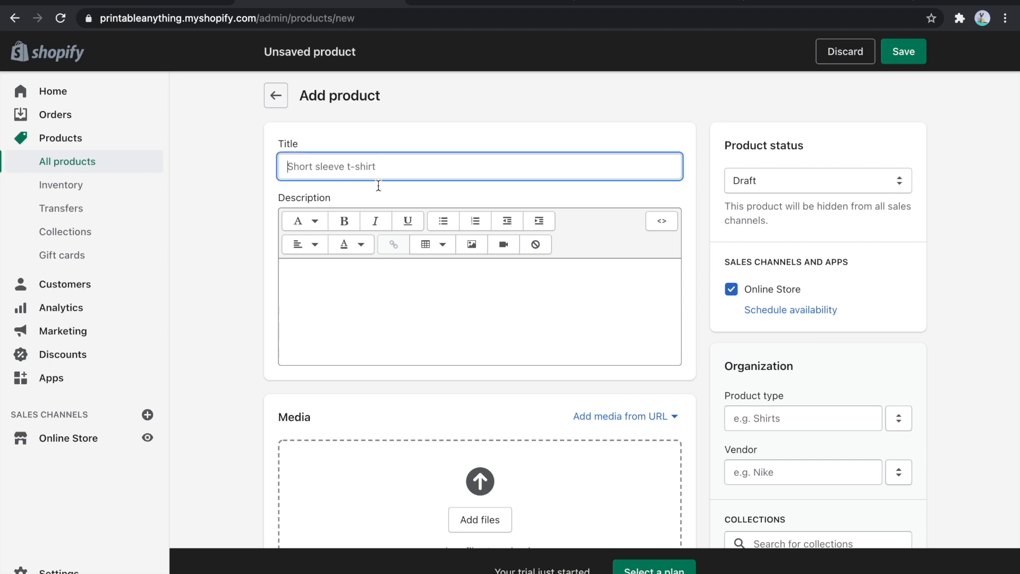
{"action": "left_click", "coordinate": [792, 4]}
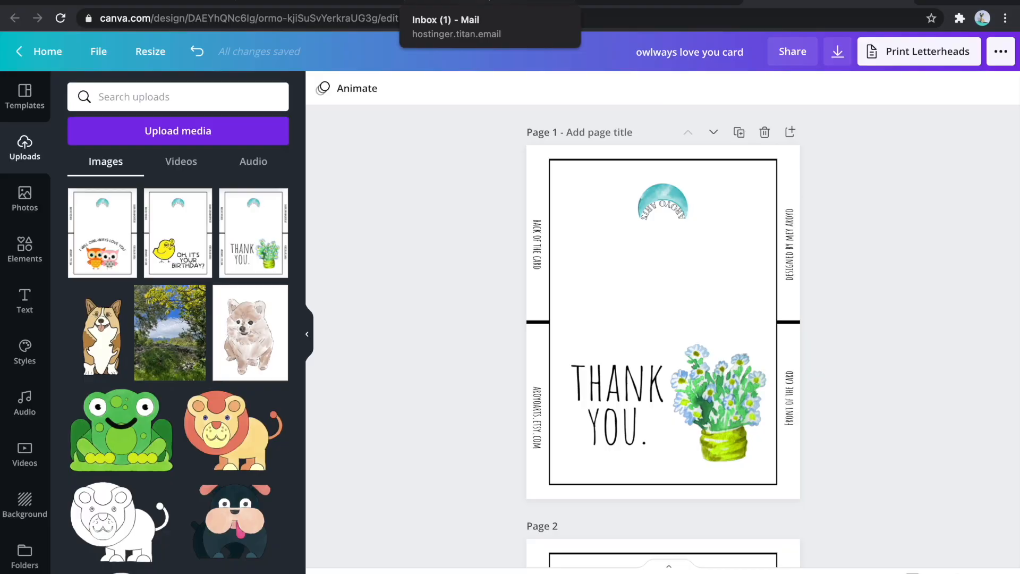
{"action": "left_click", "coordinate": [478, 3]}
{"action": "left_click", "coordinate": [343, 3]}
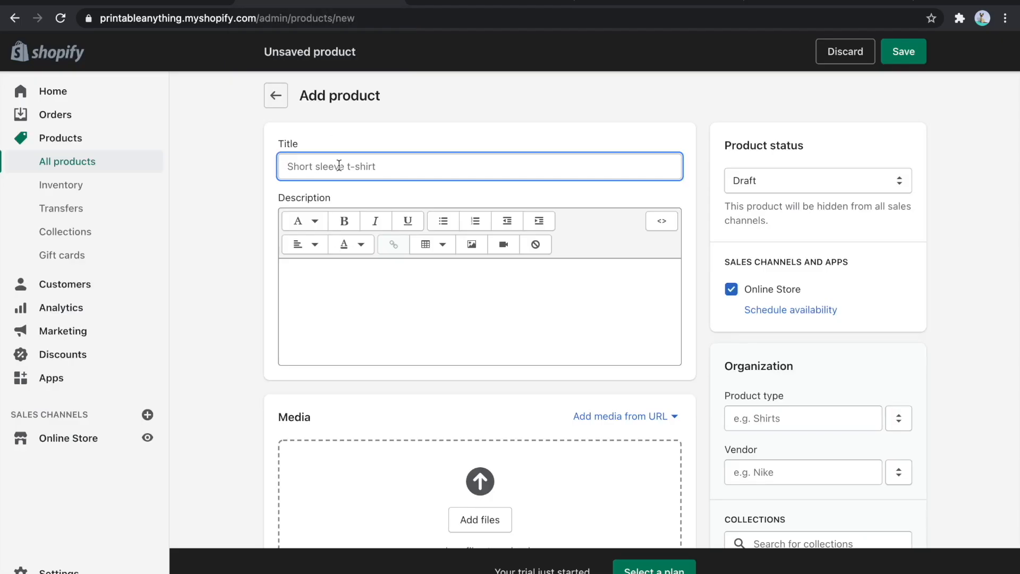
{"action": "key", "text": "ctrl+v"}
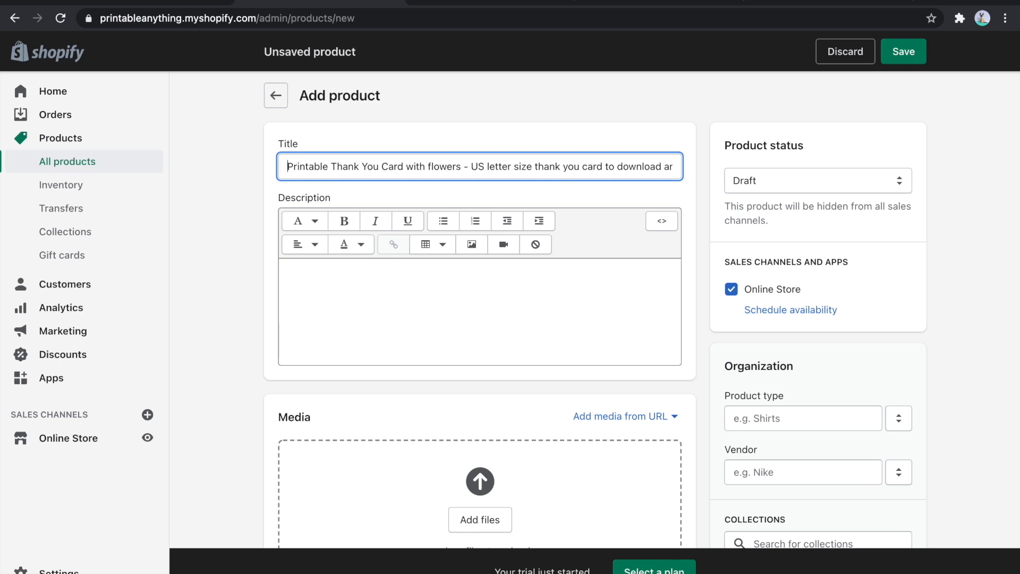
- Complete the product title with "at home" and paste the description beginning "Looking for a beautiful thank you card to thank someone you love?"
{"action": "key", "text": "End"}
{"action": "type", "text": "at home"}
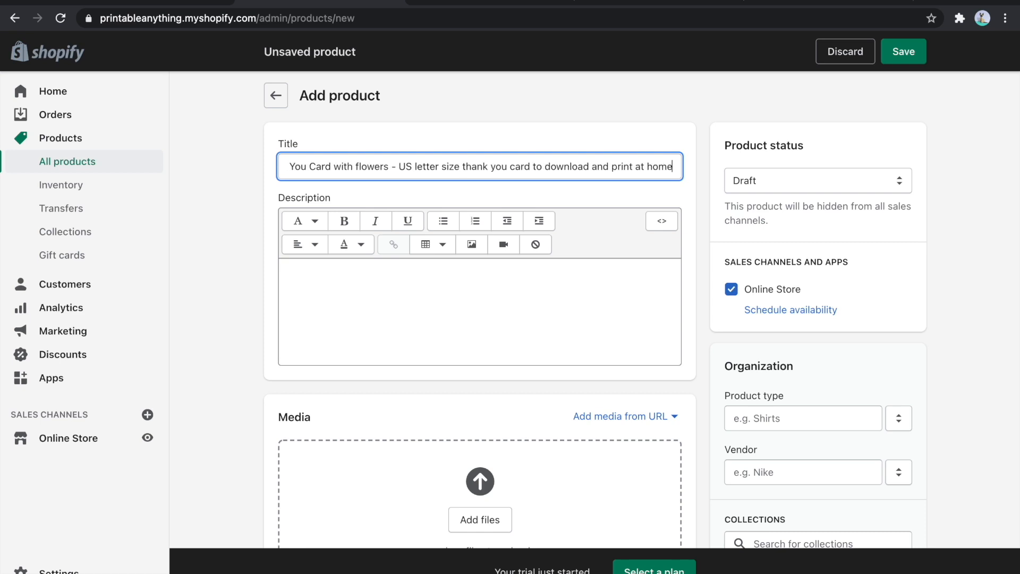
{"action": "left_click", "coordinate": [381, 271]}
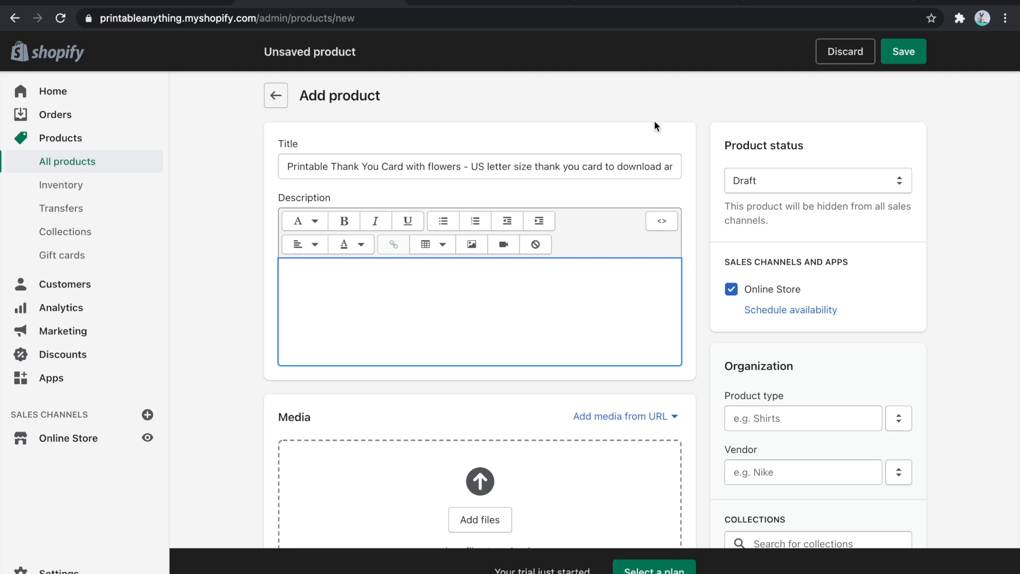
{"action": "type", "text": "Looking for a beautiful thank you card to thank someone you love? How about a printable thank you card? - That you can download once- and print as many times as you want!  Printable Greeting Cards are fun & simple to use! Once purchased, you simply download them to your computer, print them out in your home printer- and gift them to someone you love! My printable cards are Cut & Fold cards, which means:  You will get a file to print out on a standard US Letter paper With lines on the side to cut the greeting card, and fold it Which will \"transform\" this printable thank you card US letter size- to a foldable 7X5 inch greeting card!  File Type : PDF Size : US Letterhead Foldable size : 7X5 inch horizontal card  Enjoy the art <3"}
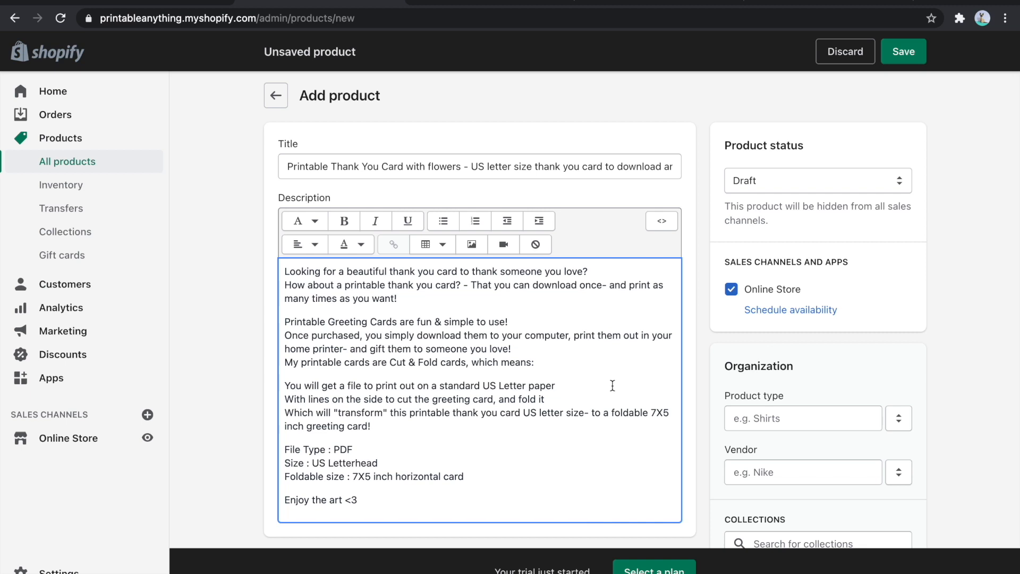
- Switch to Canva and create a new custom-size design of 2000 x 2000 px
{"action": "scroll", "coordinate": [612, 385], "scroll_direction": "down", "scroll_amount": 3}
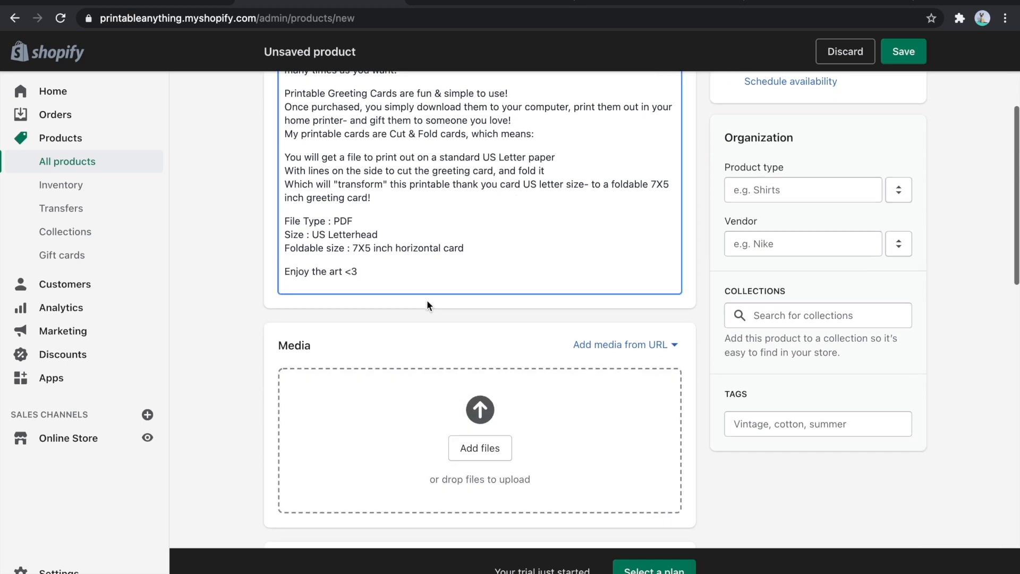
{"action": "scroll", "coordinate": [428, 304], "scroll_direction": "down", "scroll_amount": 5}
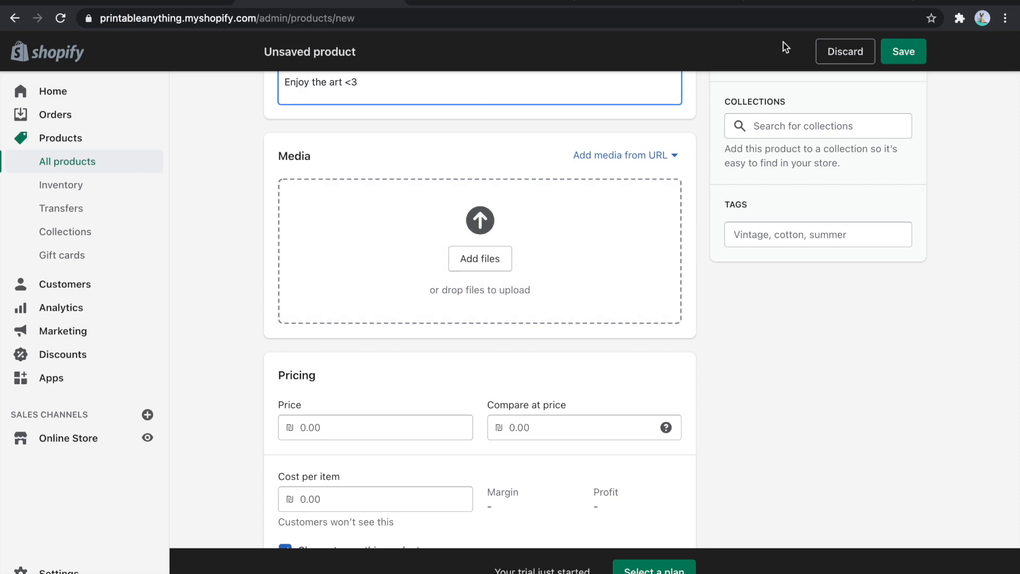
{"action": "left_click", "coordinate": [685, 2]}
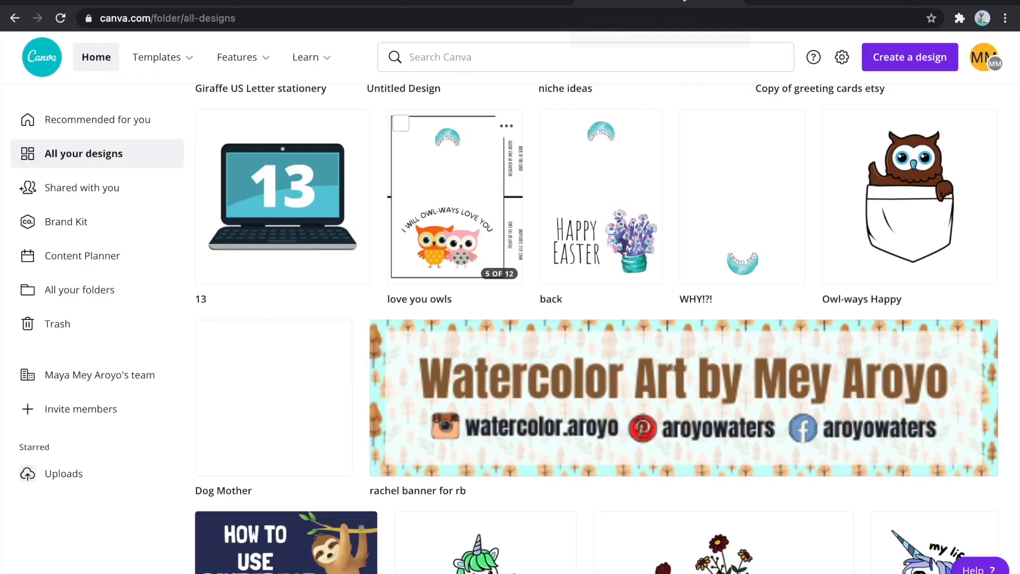
{"action": "scroll", "coordinate": [735, 174], "scroll_direction": "up", "scroll_amount": 15}
{"action": "scroll", "coordinate": [735, 173], "scroll_direction": "up", "scroll_amount": 10}
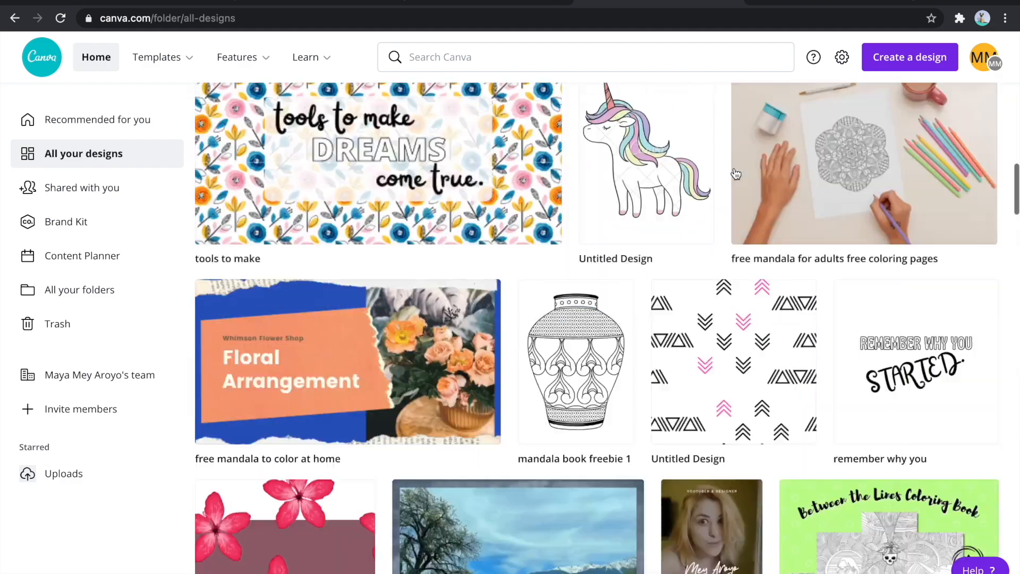
{"action": "left_click", "coordinate": [921, 63]}
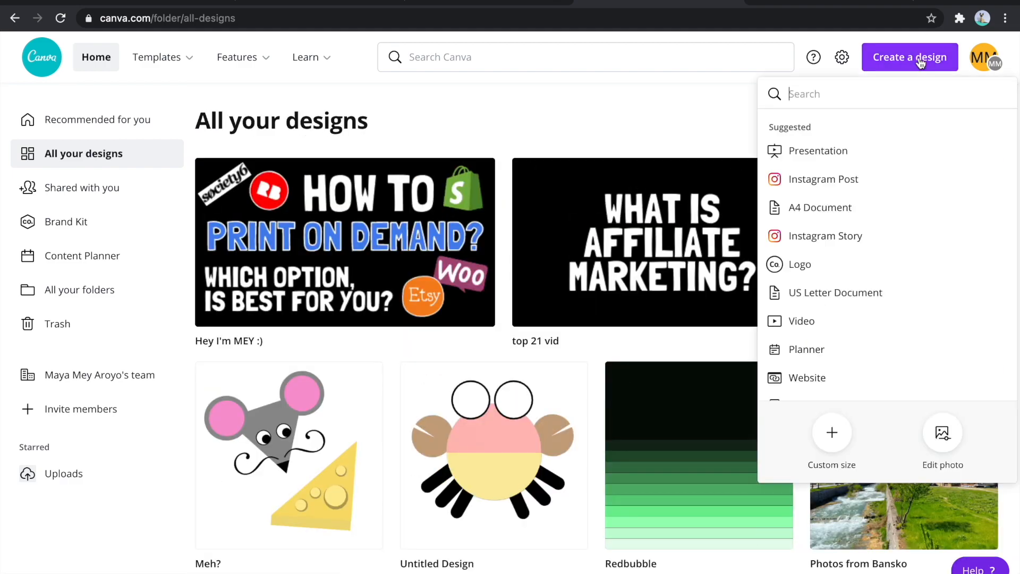
{"action": "left_click", "coordinate": [831, 433]}
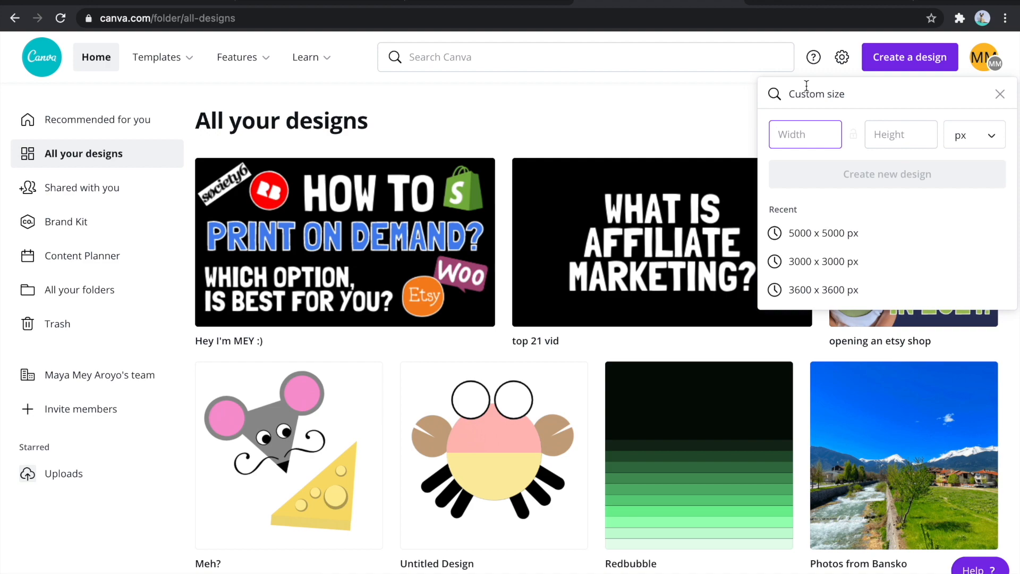
{"action": "type", "text": "2000"}
{"action": "key", "text": "Tab"}
{"action": "type", "text": "2000"}
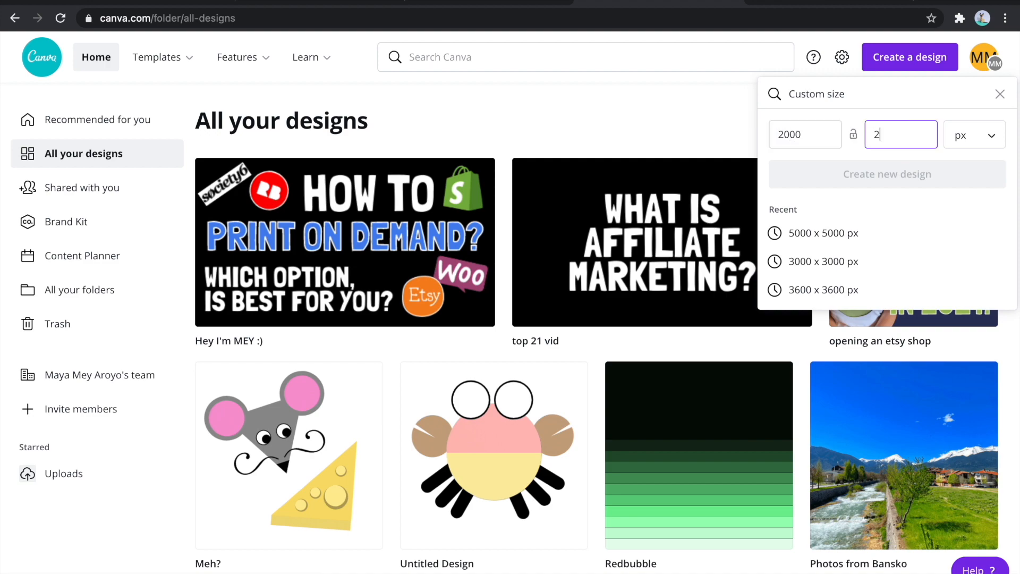
{"action": "key", "text": "Return"}
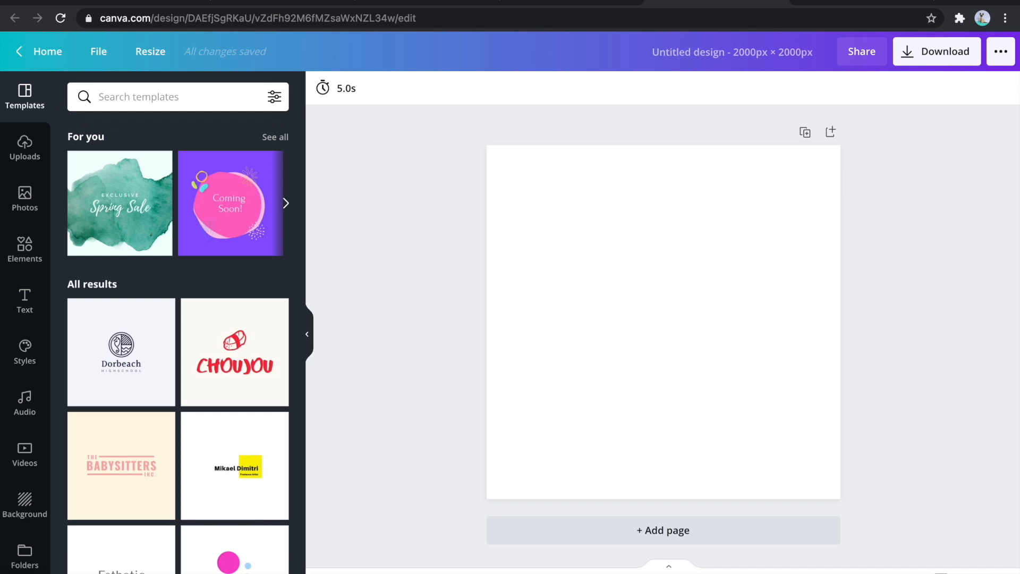
- Place the uploaded thank you card image on the page and apply the recently used lilac leaf-pattern background
{"action": "left_click", "coordinate": [22, 152]}
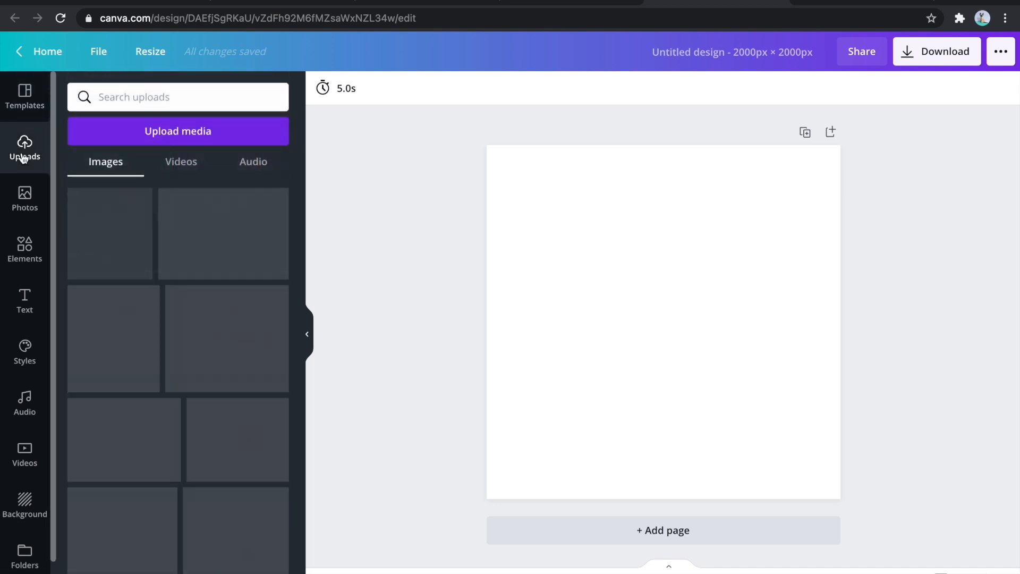
{"action": "left_click", "coordinate": [254, 234]}
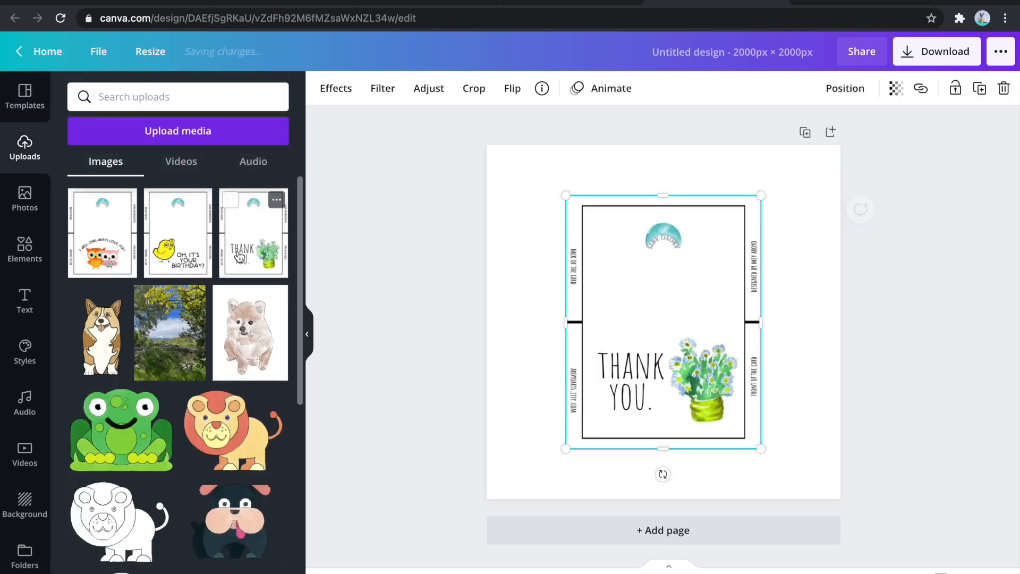
{"action": "left_click", "coordinate": [530, 187]}
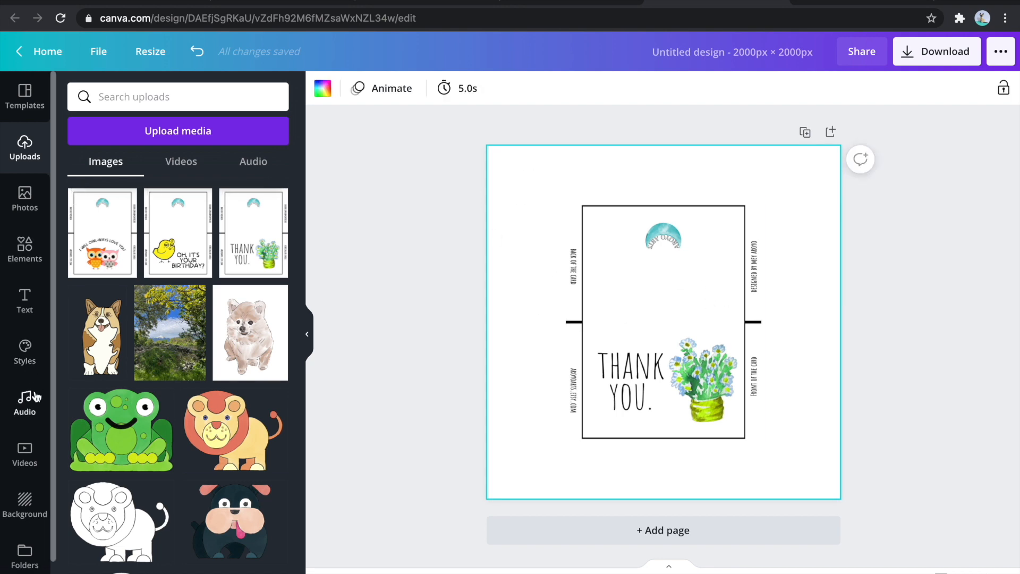
{"action": "left_click", "coordinate": [24, 505]}
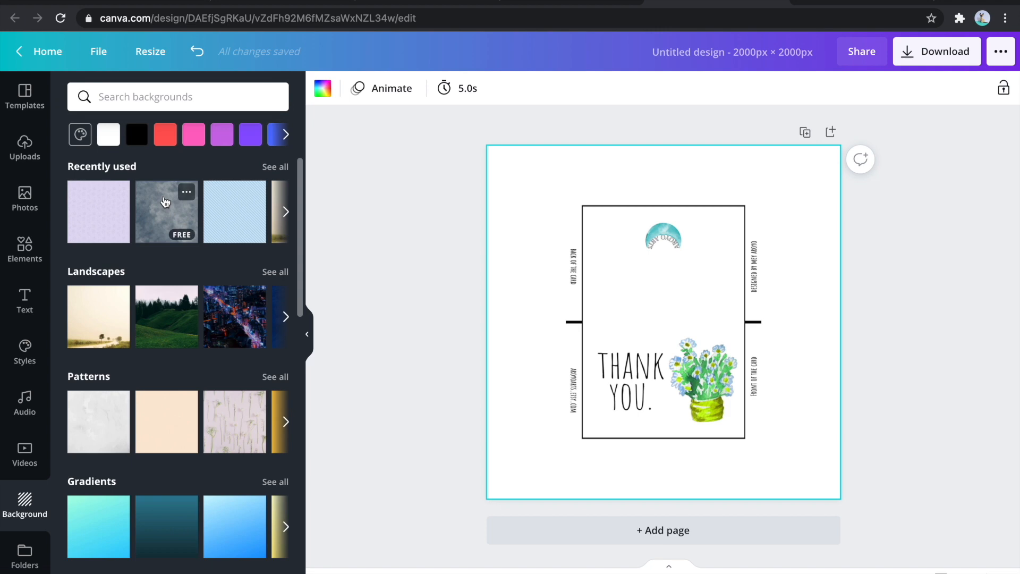
{"action": "left_click", "coordinate": [99, 211]}
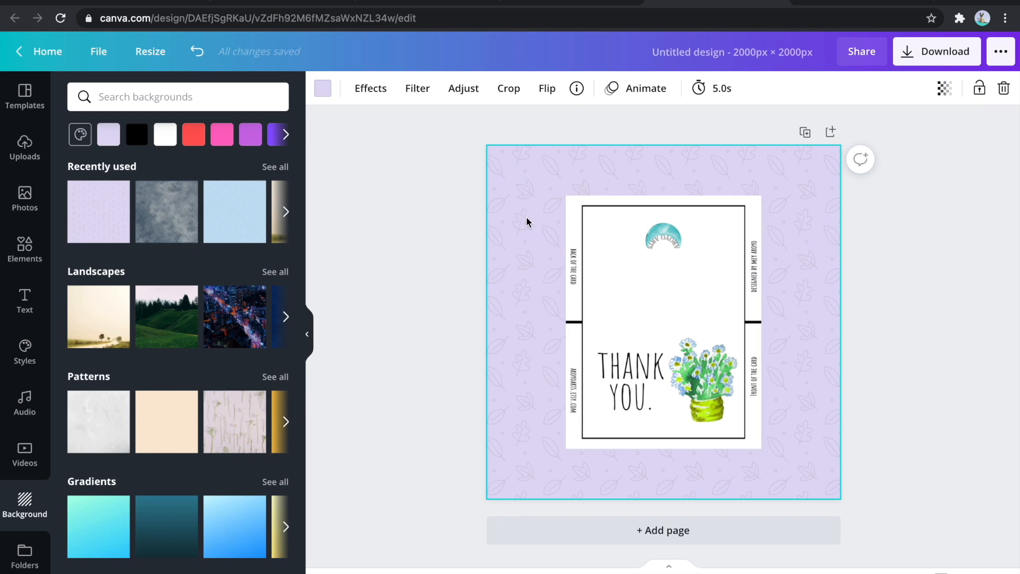
- Apply the Drop shadow effect to the thank you card image
{"action": "left_click", "coordinate": [662, 305]}
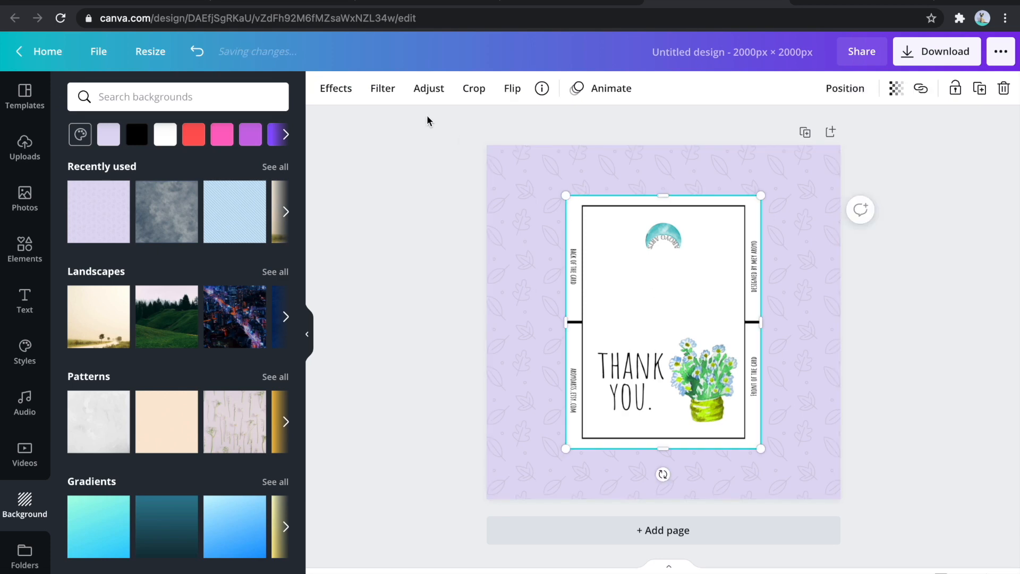
{"action": "left_click", "coordinate": [336, 90]}
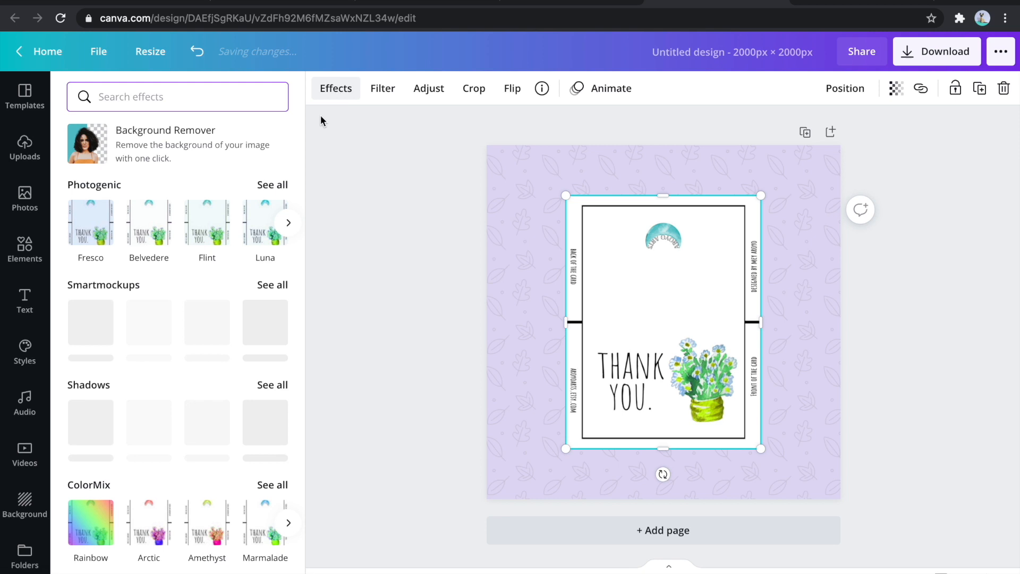
{"action": "left_click", "coordinate": [150, 423]}
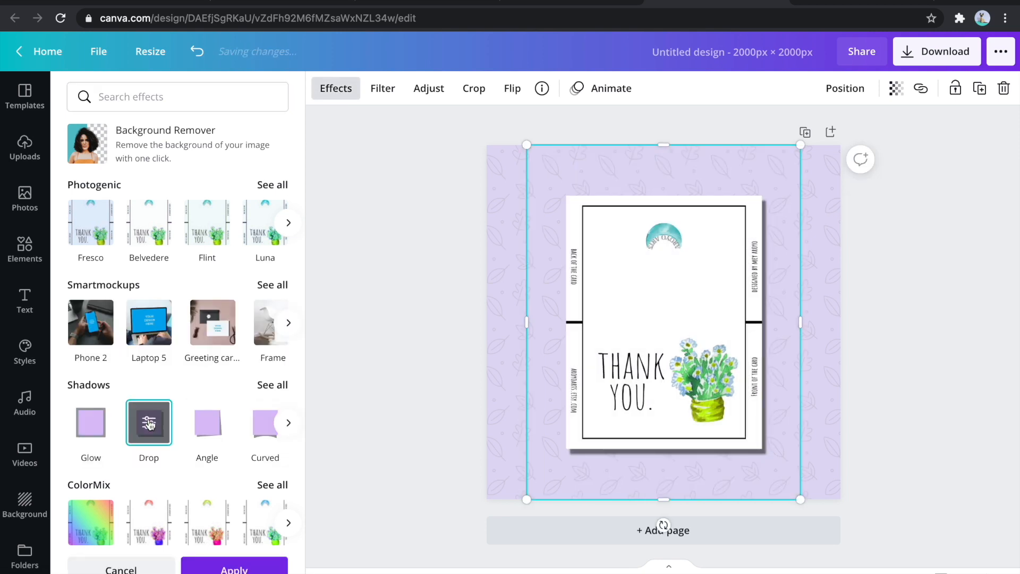
{"action": "left_click", "coordinate": [850, 399]}
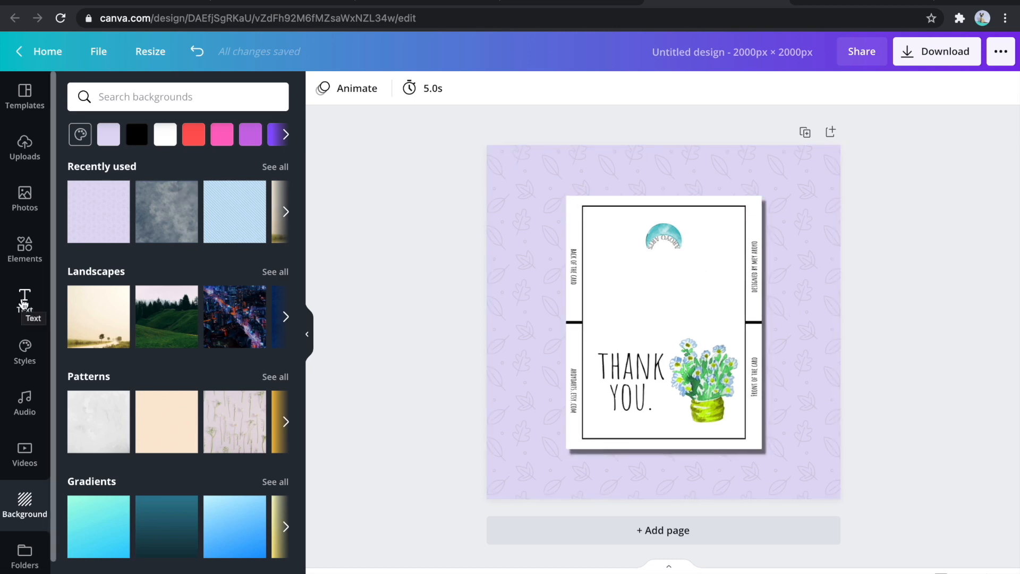
- Add a heading over the upper half of the card and replace its text with "printable anything"
{"action": "left_click", "coordinate": [24, 304]}
{"action": "left_click", "coordinate": [212, 163]}
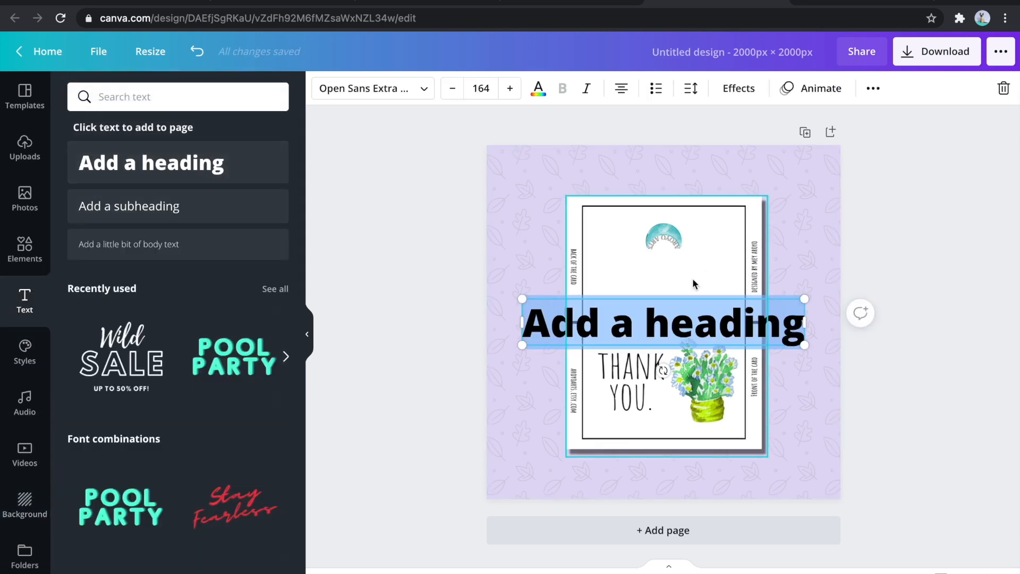
{"action": "left_click", "coordinate": [901, 278]}
{"action": "left_click_drag", "start_coordinate": [728, 333], "coordinate": [726, 272]}
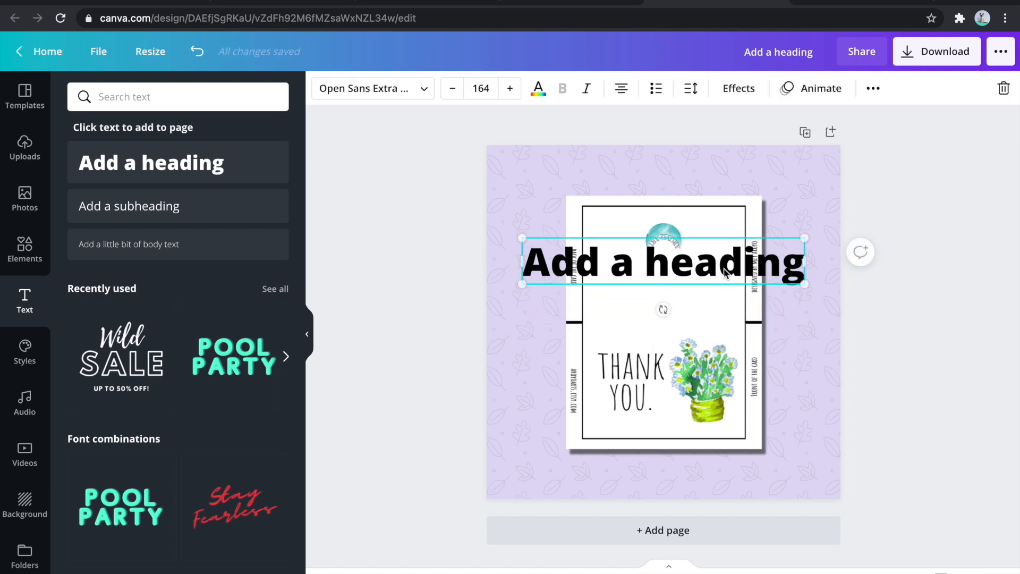
{"action": "double_click", "coordinate": [726, 272]}
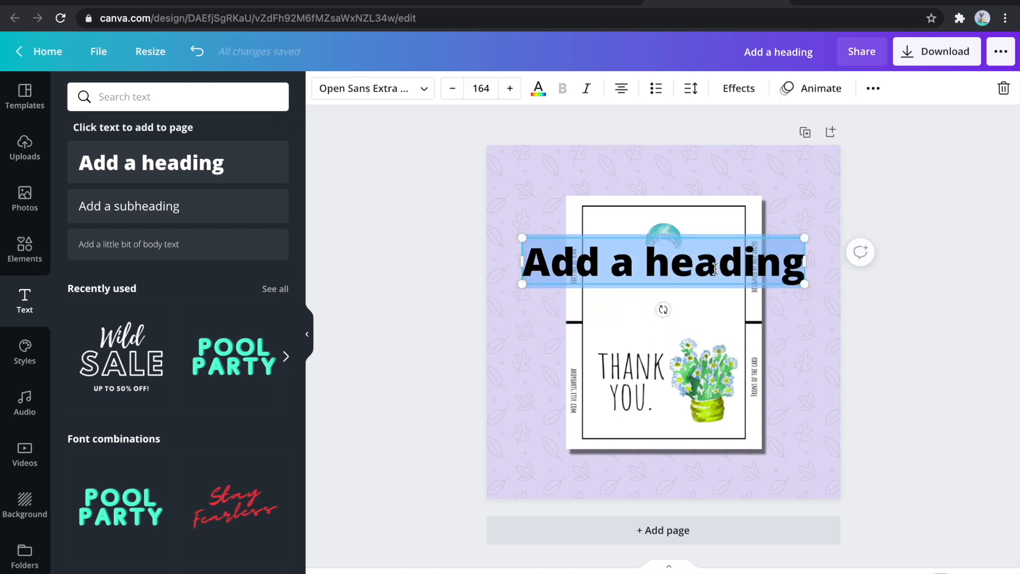
{"action": "type", "text": "pritnable anyth"}
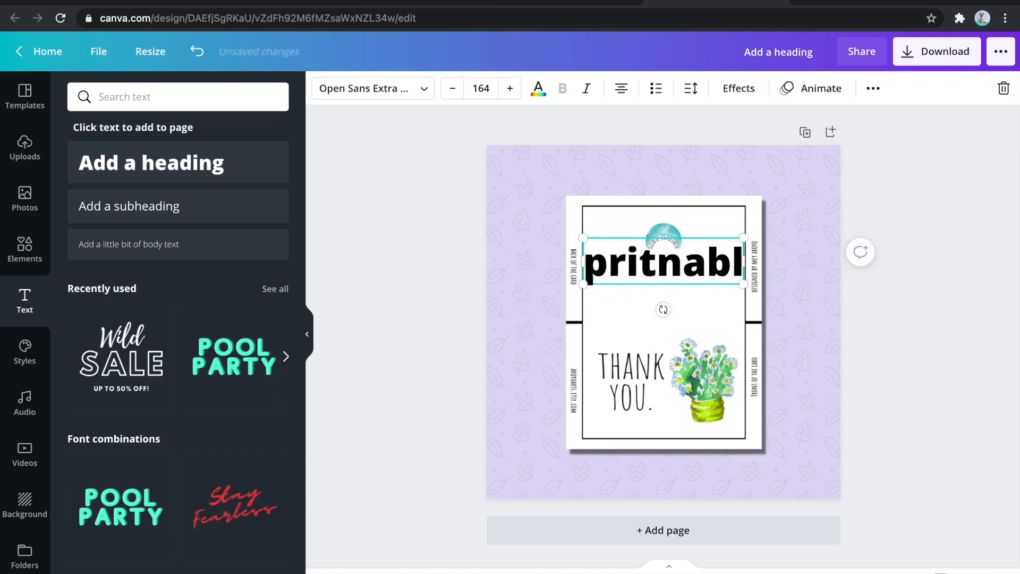
{"action": "type", "text": "ing"}
- Widen the heading's text box, resize the text to 131 and place it across the card just above the fold line
{"action": "left_click_drag", "start_coordinate": [486, 289], "coordinate": [455, 289]}
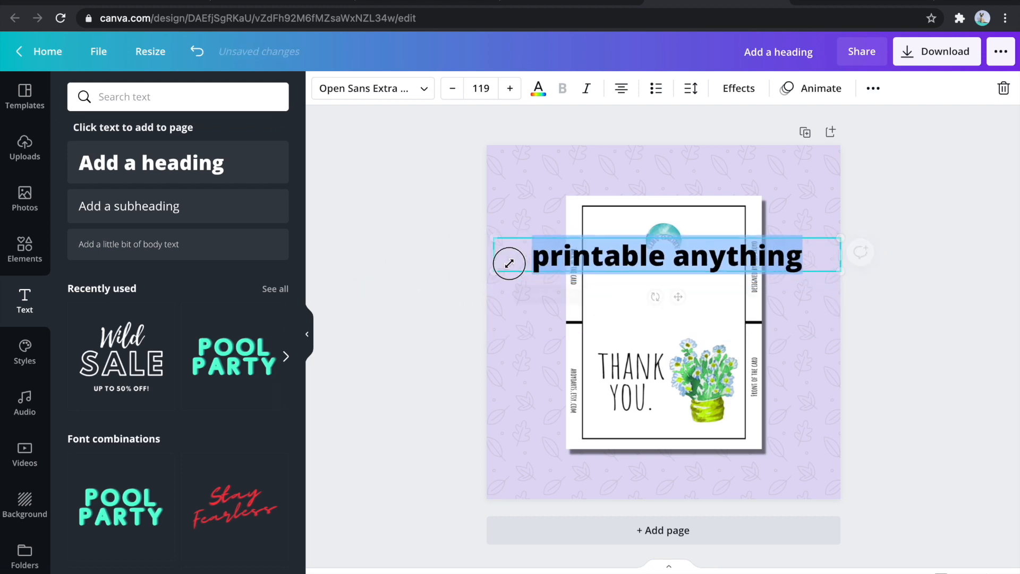
{"action": "left_click", "coordinate": [916, 305]}
{"action": "mouse_move", "coordinate": [732, 279]}
{"action": "left_mouse_down"}
{"action": "mouse_move", "coordinate": [724, 273]}
{"action": "mouse_move", "coordinate": [740, 296]}
{"action": "left_mouse_up"}
{"action": "left_click", "coordinate": [927, 341]}
{"action": "left_click", "coordinate": [758, 272]}
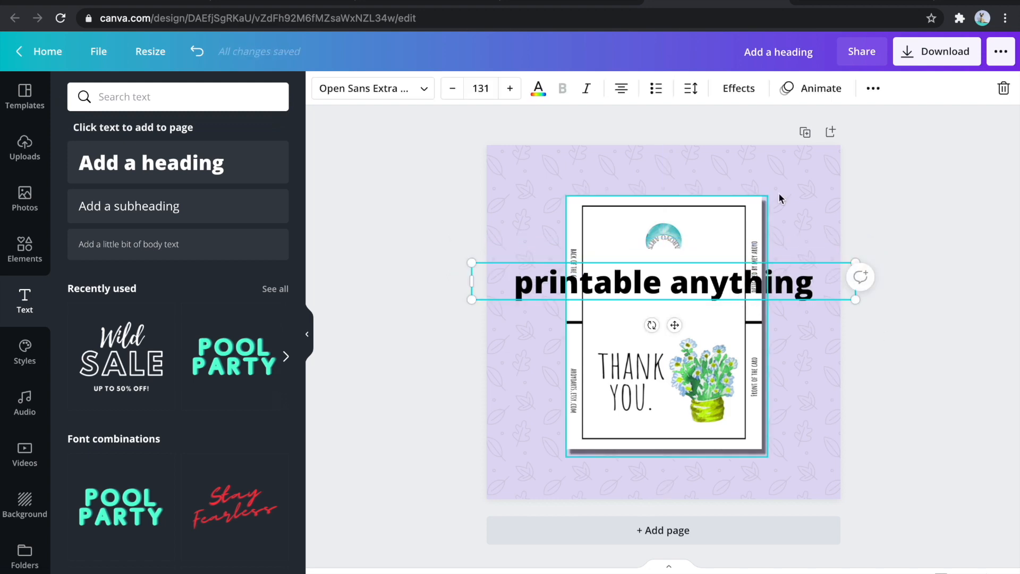
- Lower the opacity of the "printable anything" heading so it acts as a watermark on the card
{"action": "left_click", "coordinate": [870, 90]}
{"action": "left_click", "coordinate": [782, 122]}
{"action": "left_click_drag", "start_coordinate": [732, 165], "coordinate": [686, 165]}
{"action": "left_click", "coordinate": [898, 175]}
- Duplicate the mockup page and delete the "printable anything" heading from the copy
{"action": "left_click", "coordinate": [805, 134]}
{"action": "left_click", "coordinate": [746, 309]}
{"action": "key", "text": "Delete"}
- Shrink the card image on page 2 and move it to the page's upper left corner
{"action": "left_click", "coordinate": [747, 298]}
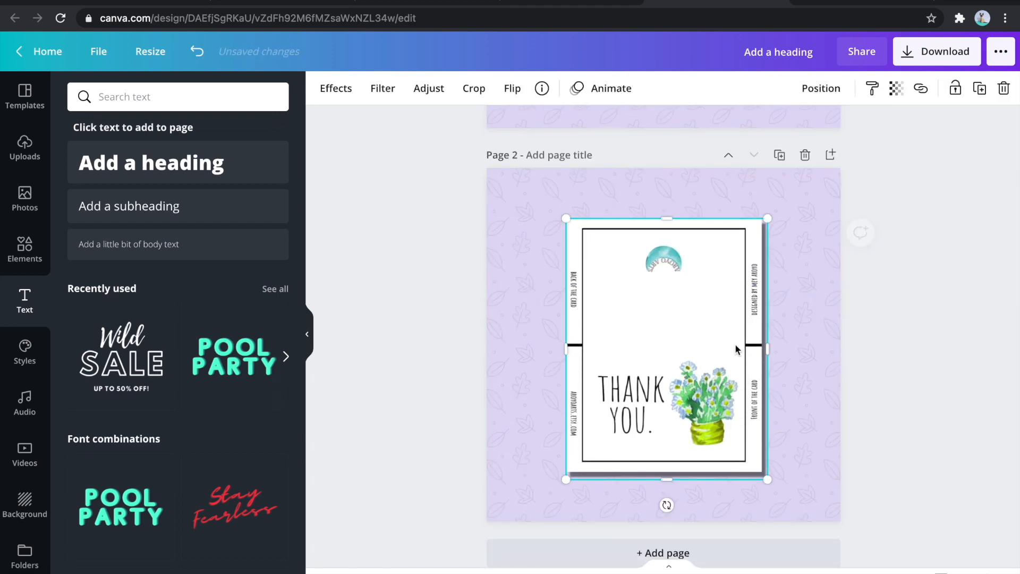
{"action": "left_click_drag", "start_coordinate": [764, 479], "coordinate": [697, 399]}
{"action": "left_click_drag", "start_coordinate": [644, 344], "coordinate": [579, 308]}
{"action": "left_click", "coordinate": [674, 298]}
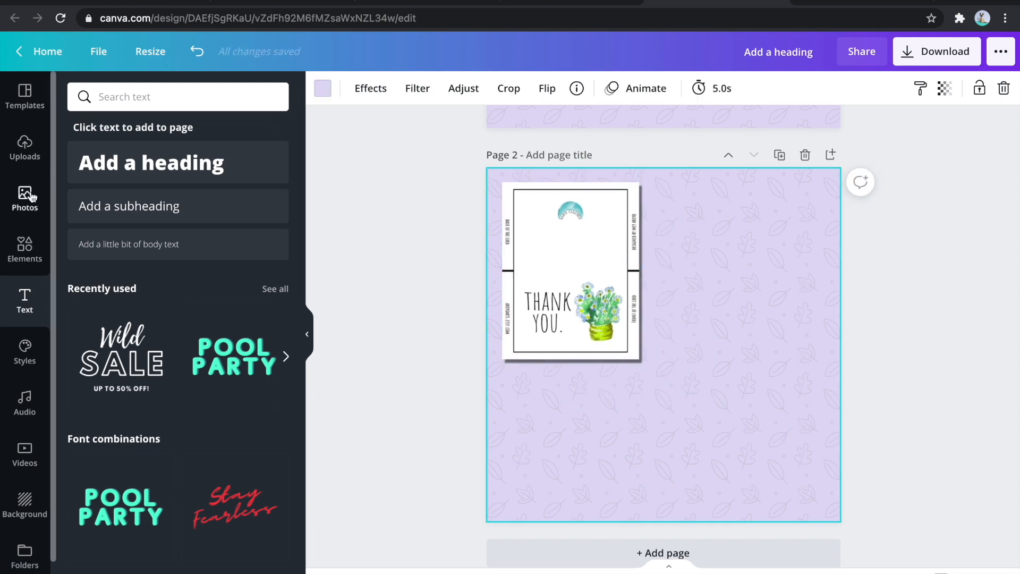
- Search Canva's elements for "arrow", add the dark blue wavy arrow to page 2 and rotate it to 145°
{"action": "left_click", "coordinate": [22, 249]}
{"action": "left_click", "coordinate": [159, 97]}
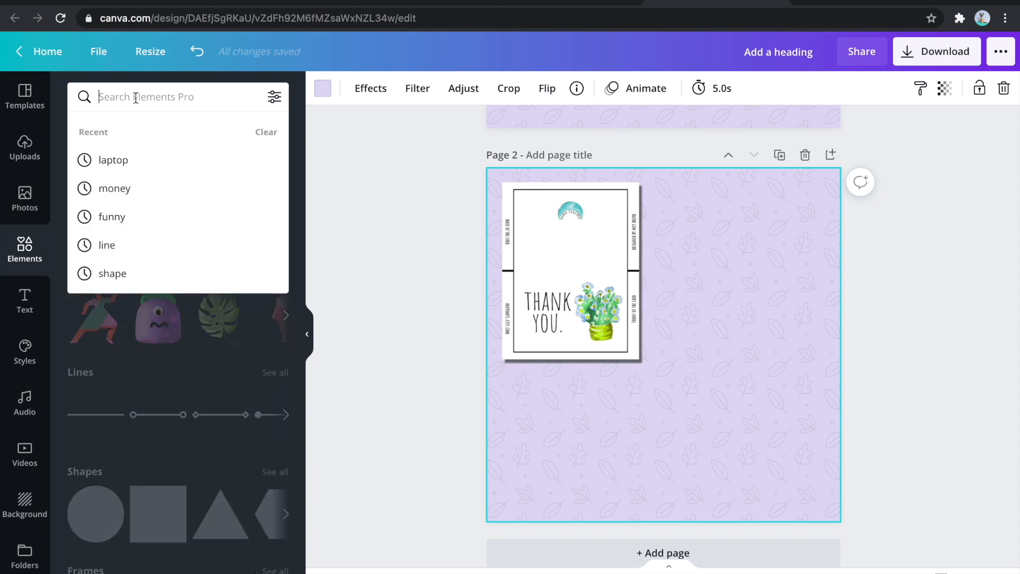
{"action": "type", "text": "arrow"}
{"action": "key", "text": "Return"}
{"action": "left_click", "coordinate": [178, 494]}
{"action": "left_click_drag", "start_coordinate": [663, 441], "coordinate": [586, 241]}
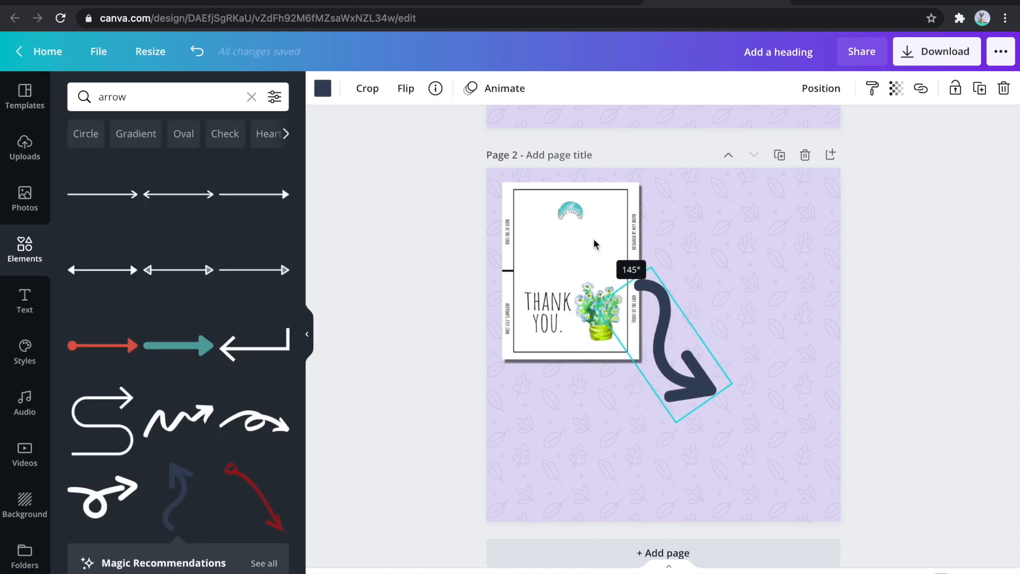
- Shrink the wavy arrow and position it so it starts at the card's lower right corner
{"action": "left_click", "coordinate": [769, 291]}
{"action": "left_click", "coordinate": [694, 367]}
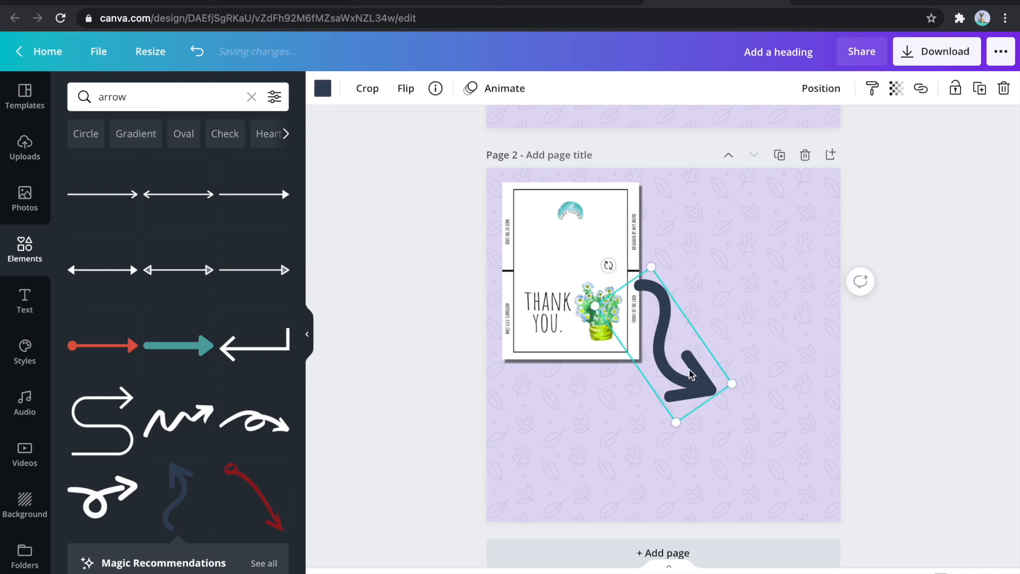
{"action": "left_click_drag", "start_coordinate": [728, 382], "coordinate": [645, 396]}
{"action": "left_click", "coordinate": [738, 389]}
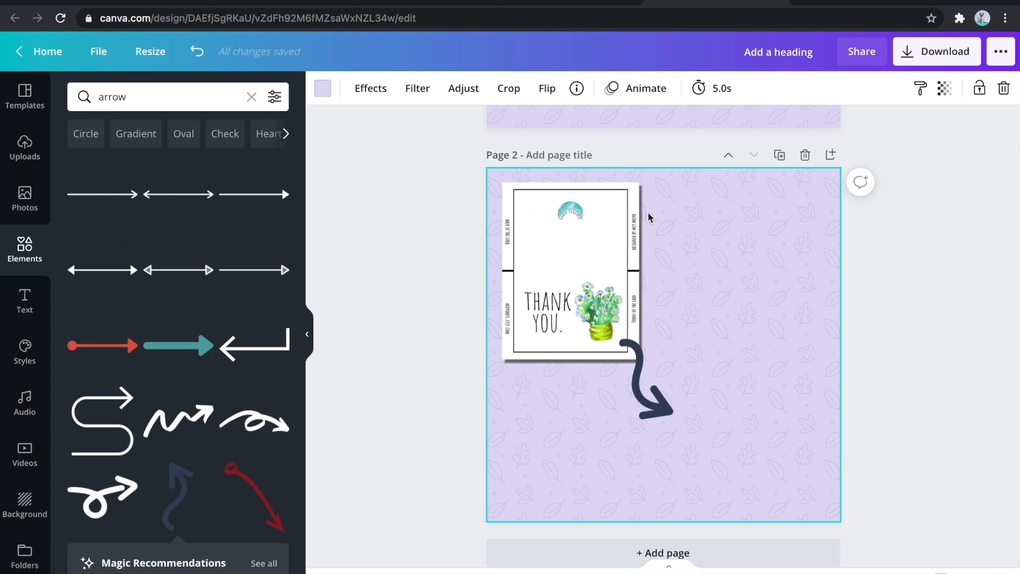
- Find the Placeit website through a Google search in a new tab and log in with the suggested account
{"action": "left_click", "coordinate": [949, 1]}
{"action": "type", "text": "pl"}
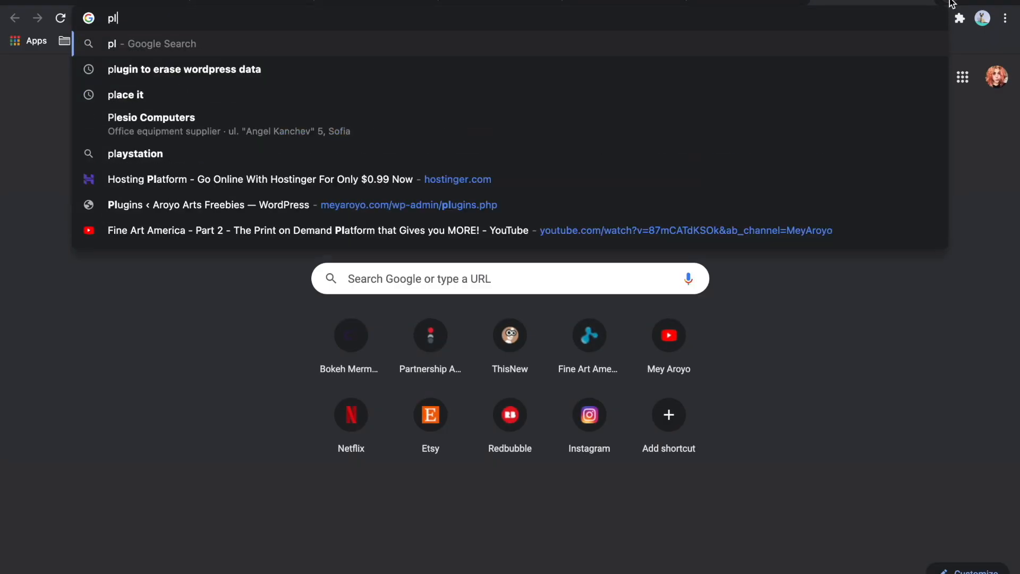
{"action": "type", "text": "aceit"}
{"action": "key", "text": "Return"}
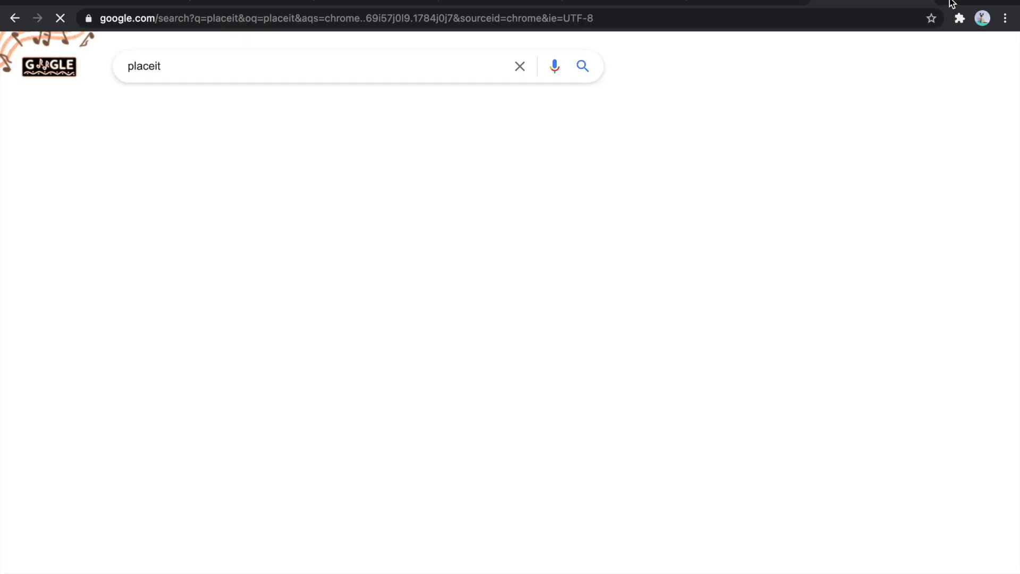
{"action": "left_click", "coordinate": [151, 239]}
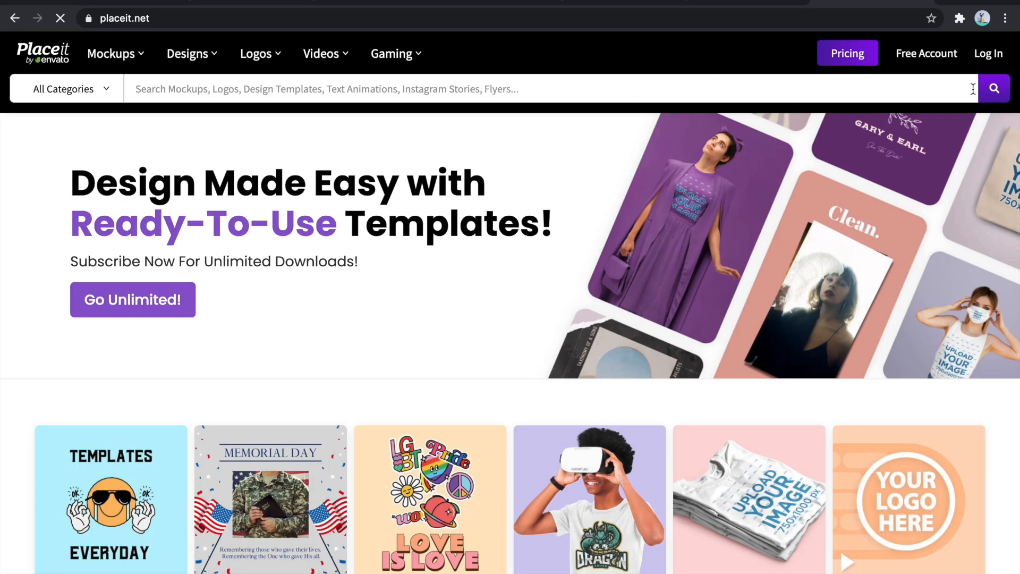
{"action": "left_click", "coordinate": [988, 55]}
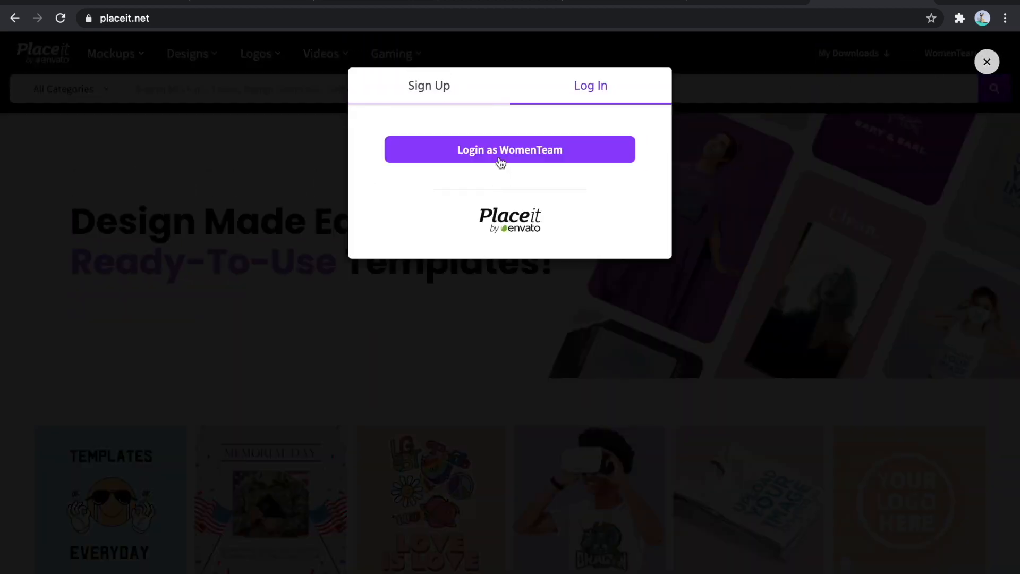
{"action": "left_click", "coordinate": [499, 149]}
- Search Placeit's Mockups category for "greeting card"
{"action": "mouse_move", "coordinate": [120, 63]}
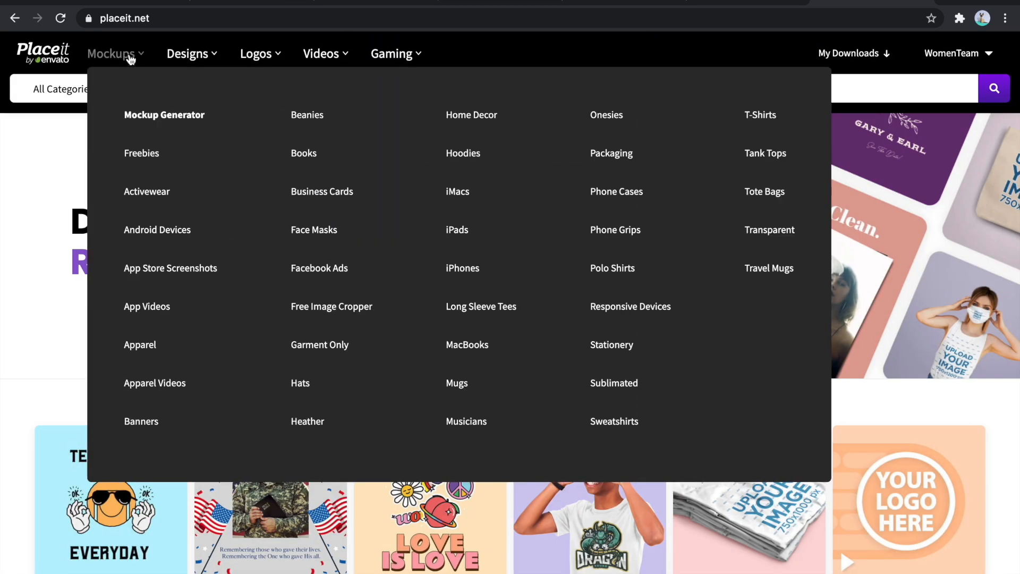
{"action": "left_click", "coordinate": [455, 89]}
{"action": "left_click", "coordinate": [84, 101]}
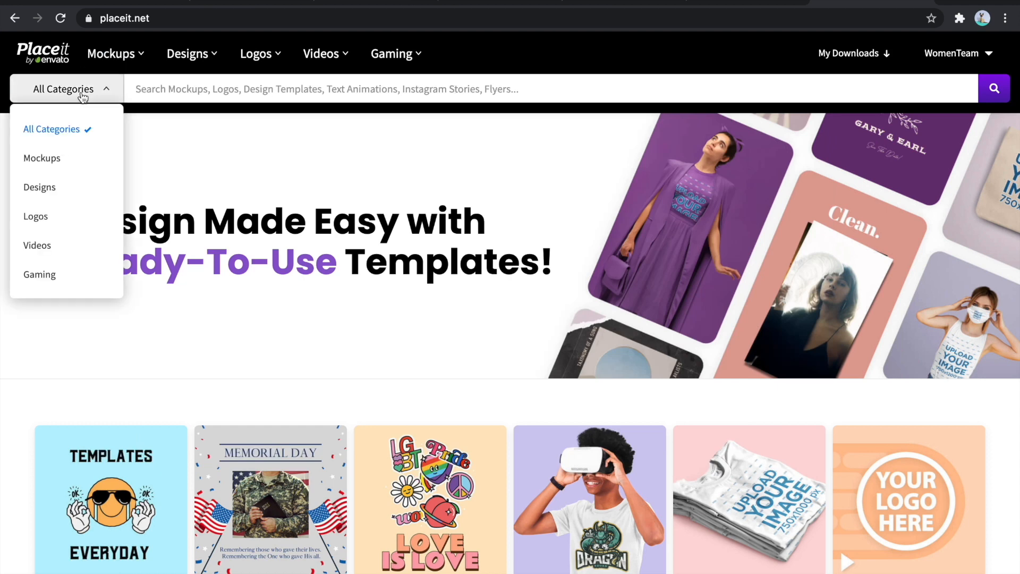
{"action": "left_click", "coordinate": [66, 155]}
{"action": "type", "text": "greeting card"}
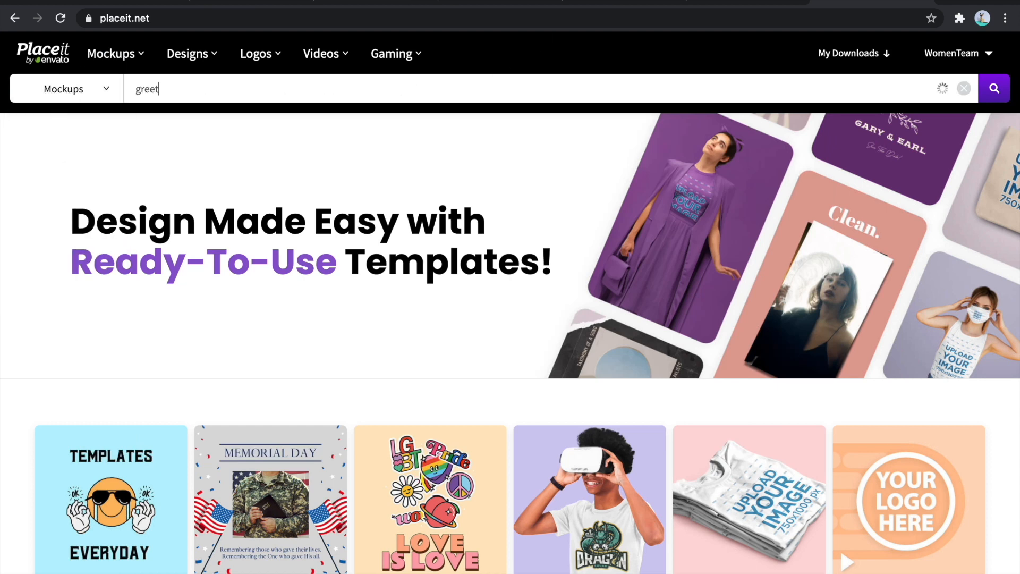
{"action": "key", "text": "Return"}
- Browse the greeting card mockups and open the invitation card with envelope and the standing card with customizable backdrop in separate tabs
{"action": "scroll", "coordinate": [704, 287], "scroll_direction": "down", "scroll_amount": 1}
{"action": "scroll", "coordinate": [704, 286], "scroll_direction": "down", "scroll_amount": 3}
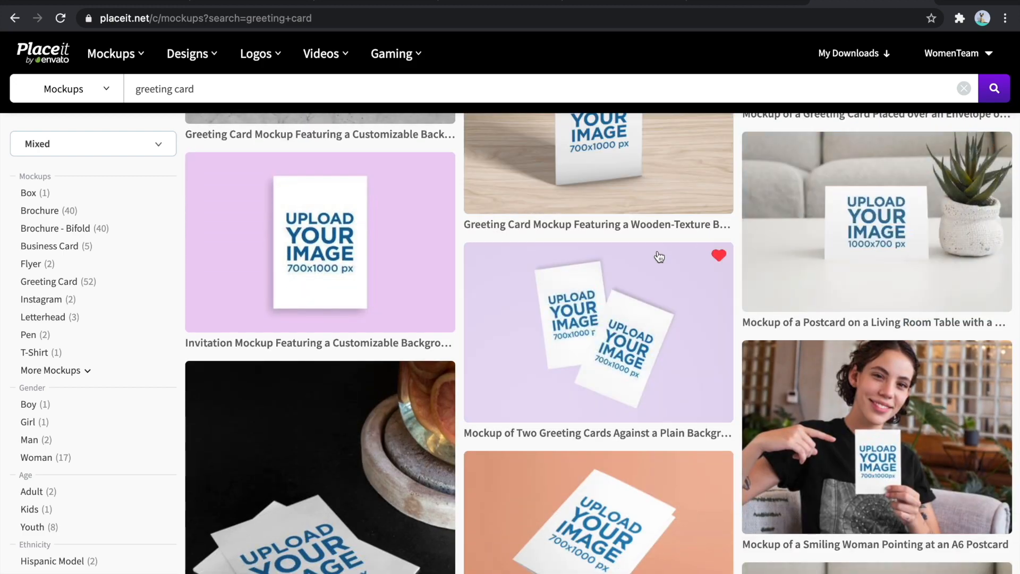
{"action": "scroll", "coordinate": [657, 257], "scroll_direction": "down", "scroll_amount": 5}
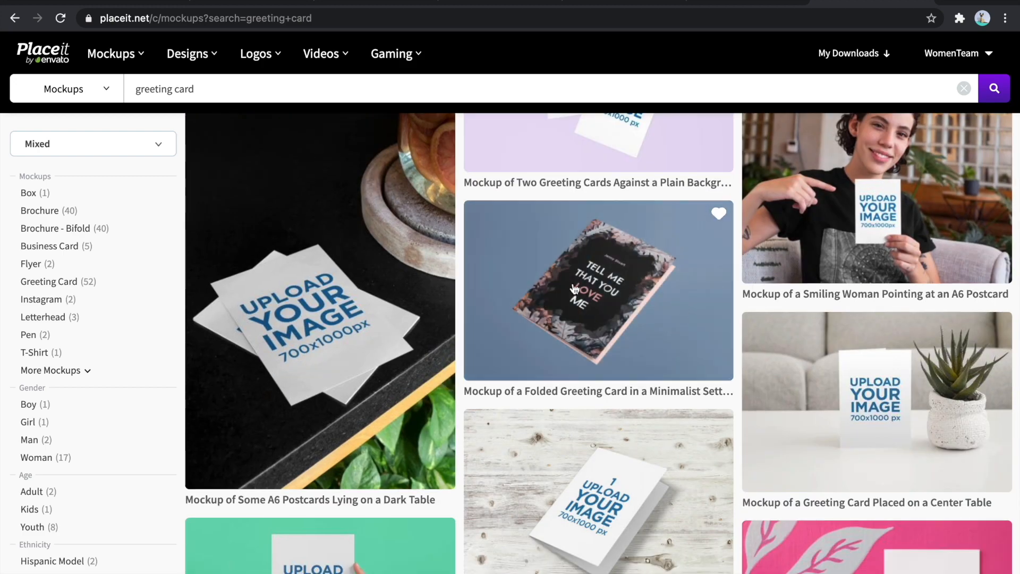
{"action": "scroll", "coordinate": [574, 289], "scroll_direction": "down", "scroll_amount": 5}
{"action": "scroll", "coordinate": [574, 289], "scroll_direction": "down", "scroll_amount": 3}
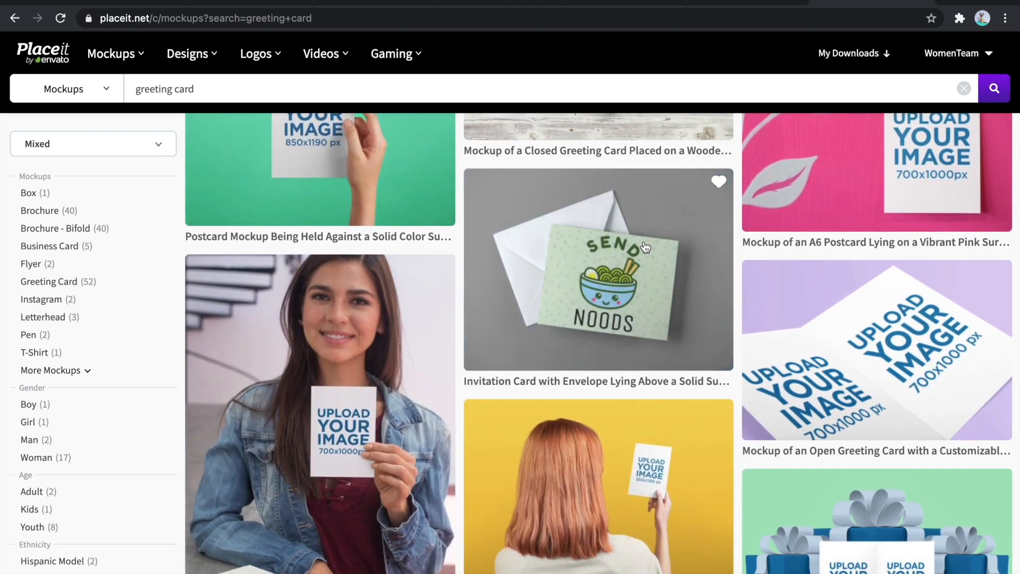
{"action": "scroll", "coordinate": [645, 247], "scroll_direction": "down", "scroll_amount": 12}
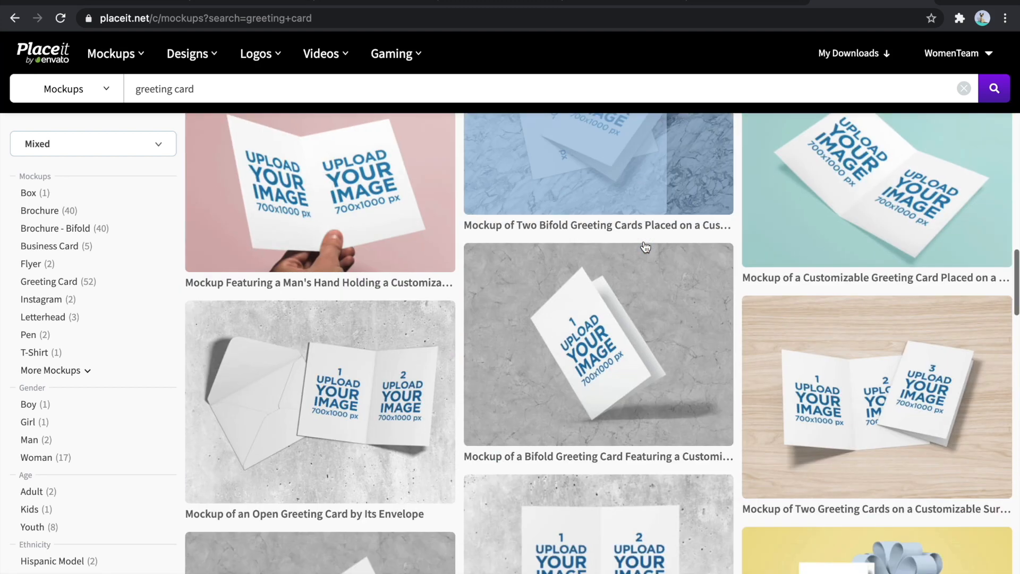
{"action": "scroll", "coordinate": [646, 247], "scroll_direction": "down", "scroll_amount": 17}
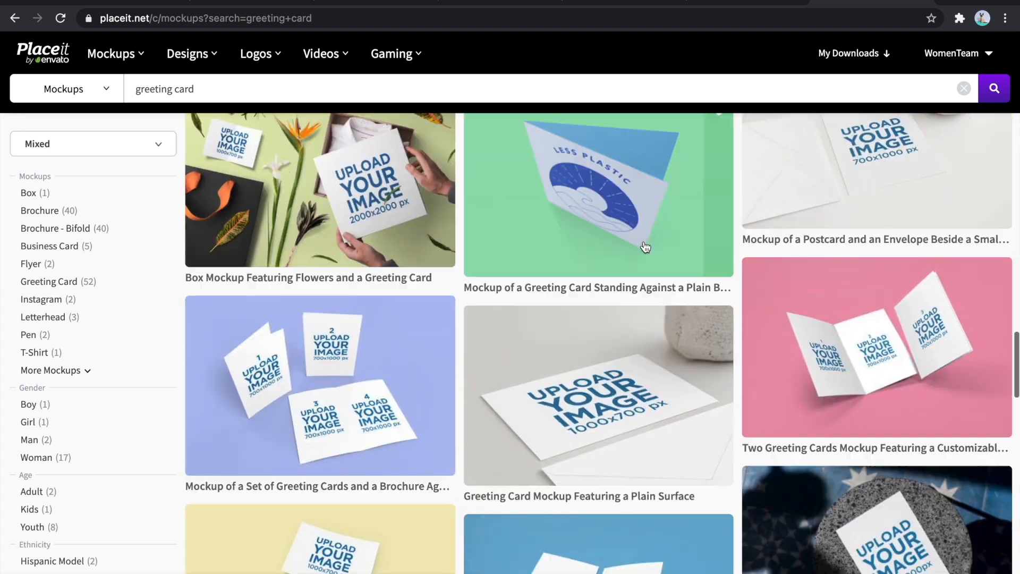
{"action": "scroll", "coordinate": [645, 247], "scroll_direction": "down", "scroll_amount": 12}
{"action": "scroll", "coordinate": [645, 247], "scroll_direction": "up", "scroll_amount": 14}
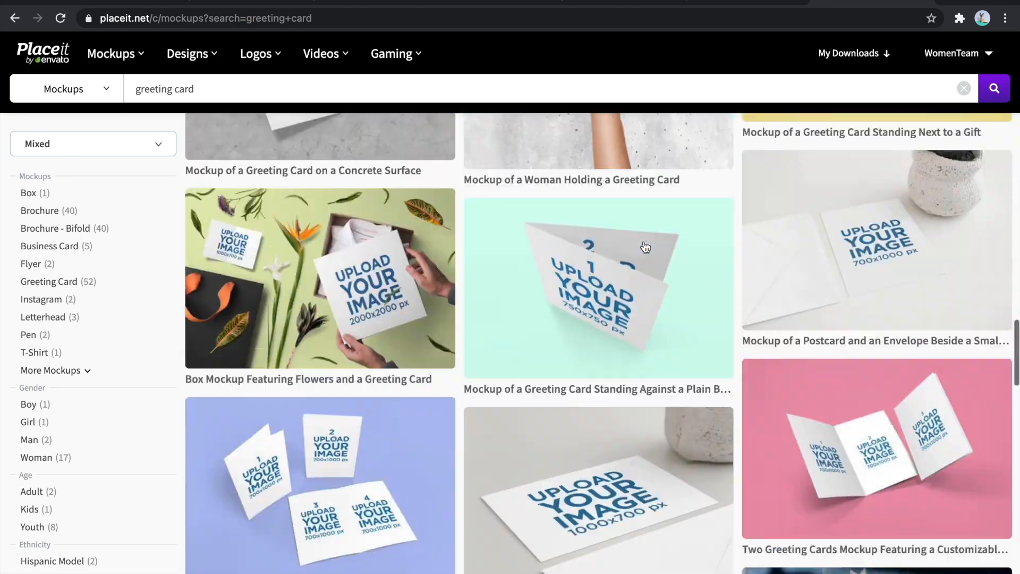
{"action": "scroll", "coordinate": [645, 247], "scroll_direction": "up", "scroll_amount": 20}
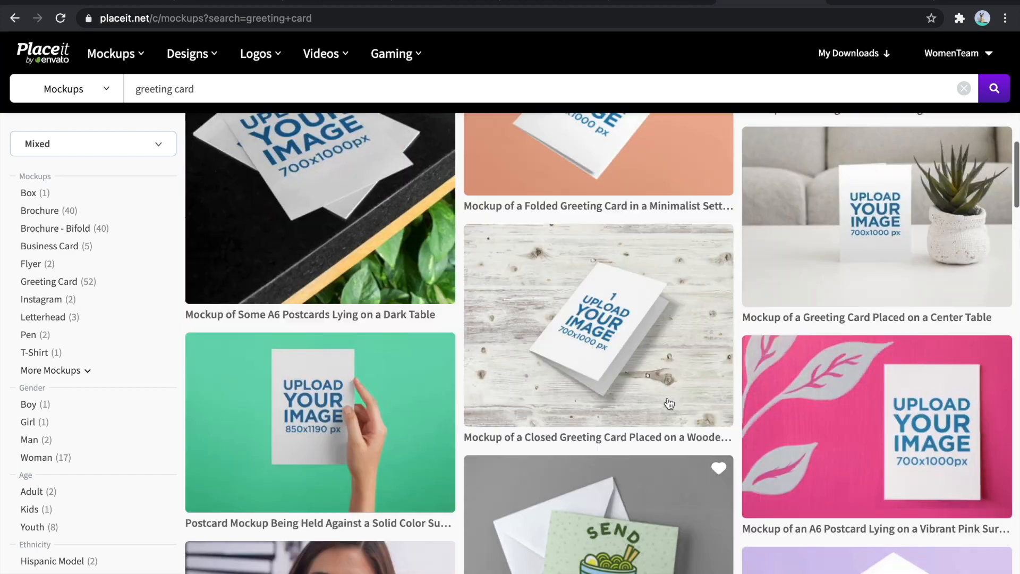
{"action": "scroll", "coordinate": [669, 403], "scroll_direction": "up", "scroll_amount": 7}
{"action": "scroll", "coordinate": [707, 304], "scroll_direction": "down", "scroll_amount": 2}
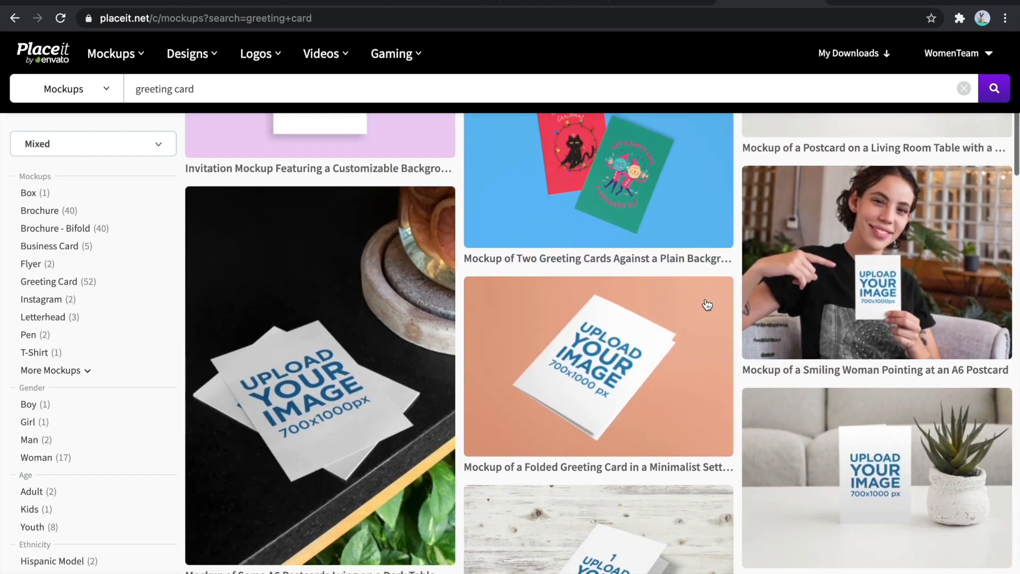
{"action": "scroll", "coordinate": [707, 304], "scroll_direction": "up", "scroll_amount": 6}
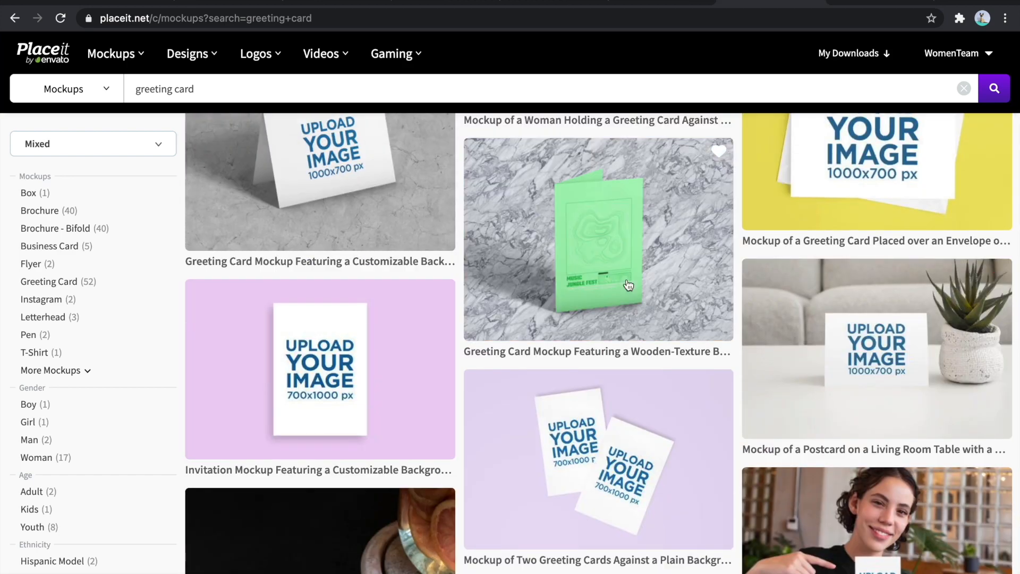
{"action": "scroll", "coordinate": [637, 308], "scroll_direction": "up", "scroll_amount": 4}
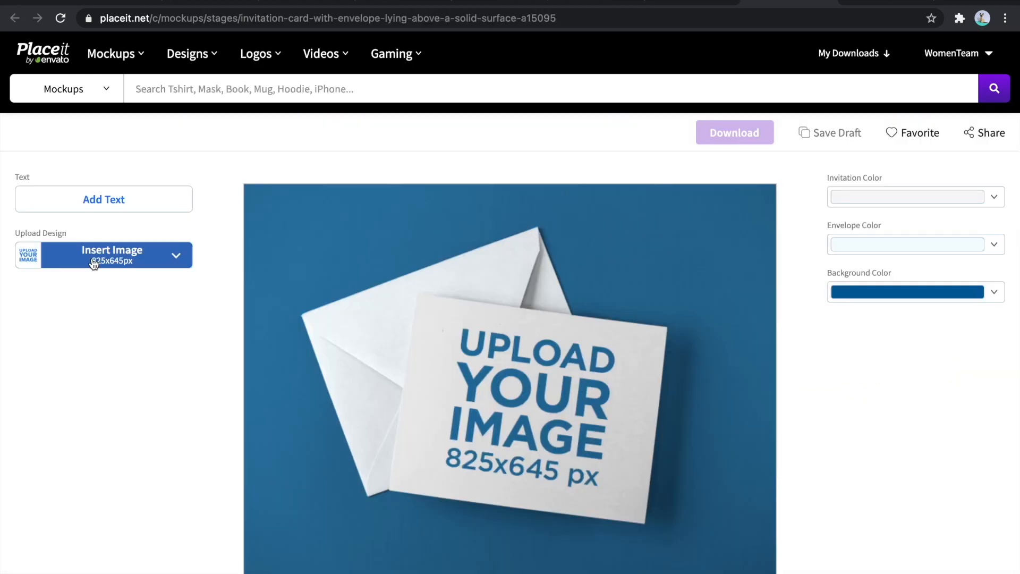
- Upload the thank you card image from the device into the envelope mockup and crop it to the card's front panel
{"action": "left_click", "coordinate": [92, 261]}
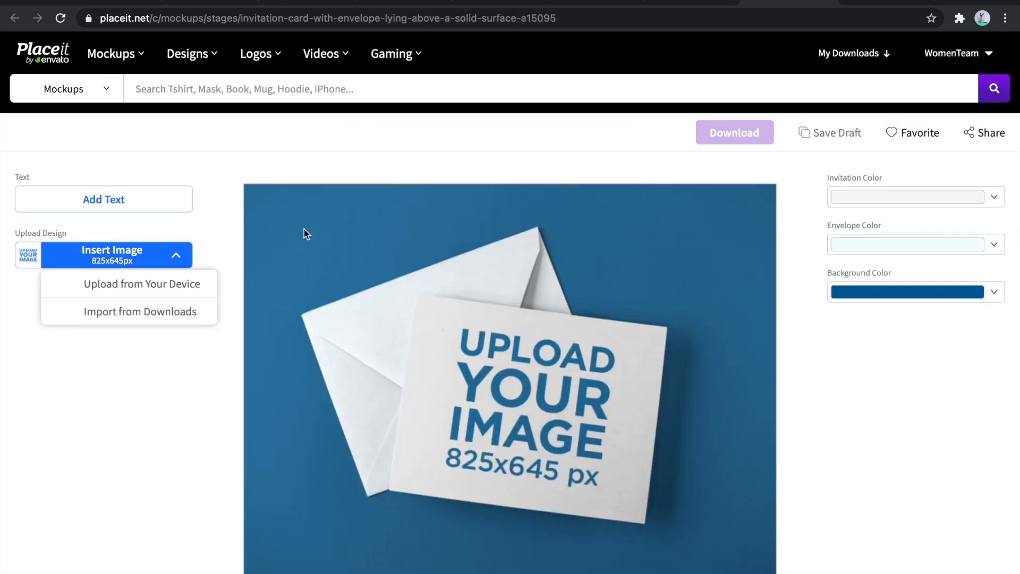
{"action": "left_click", "coordinate": [199, 283]}
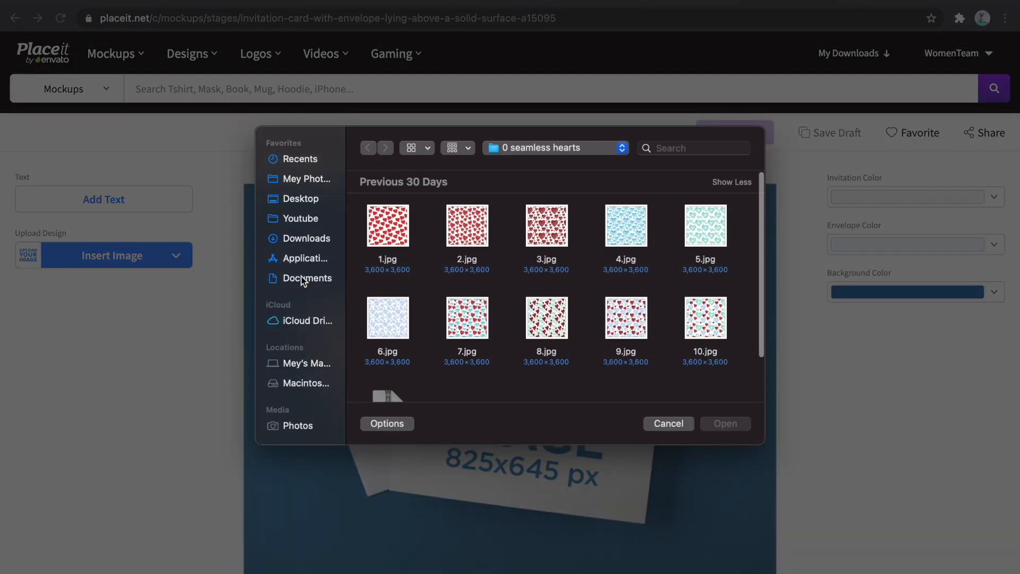
{"action": "left_click", "coordinate": [296, 239]}
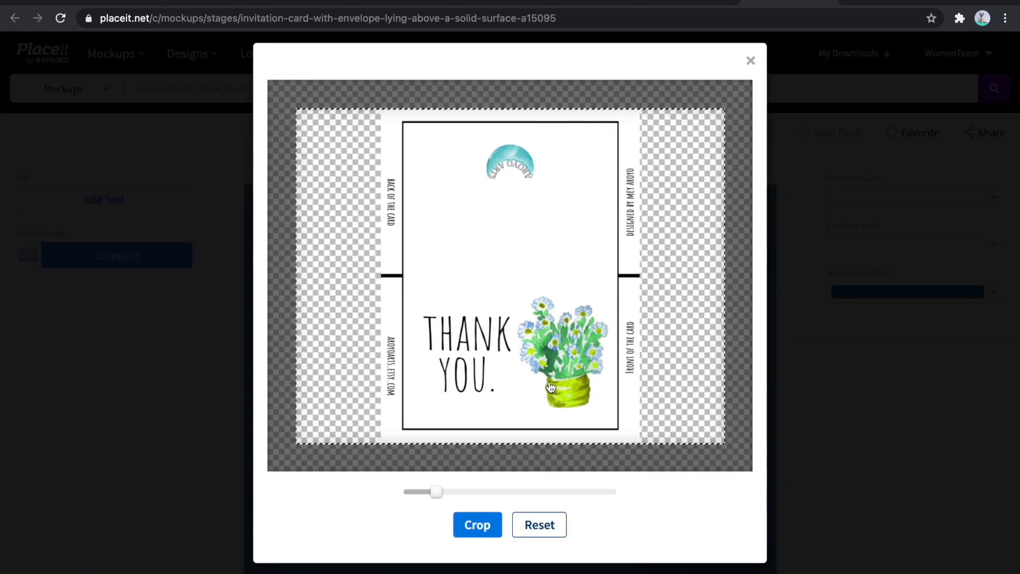
{"action": "left_click_drag", "start_coordinate": [436, 502], "coordinate": [524, 216]}
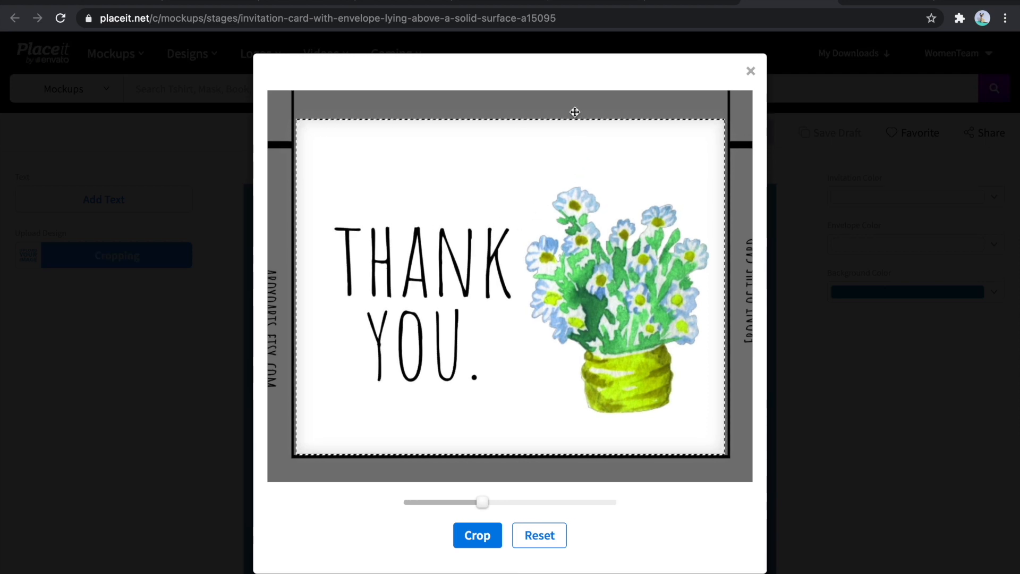
{"action": "left_click", "coordinate": [473, 535]}
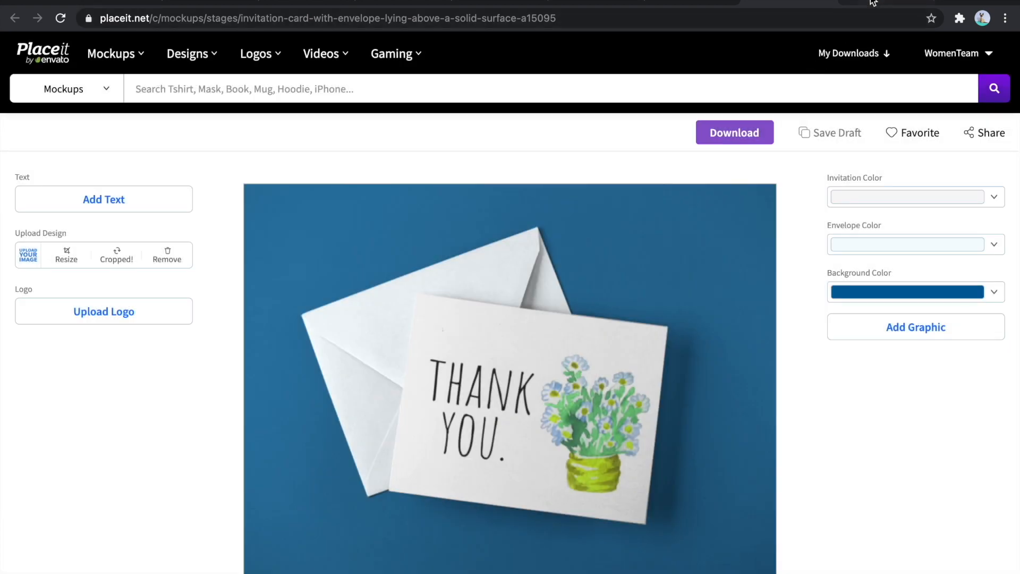
- Upload 1.jpg into the standing greeting card mockup and crop it to the "THANK YOU." front panel
{"action": "left_click", "coordinate": [882, 2]}
{"action": "left_click", "coordinate": [129, 259]}
{"action": "left_click", "coordinate": [125, 289]}
{"action": "left_click", "coordinate": [371, 243]}
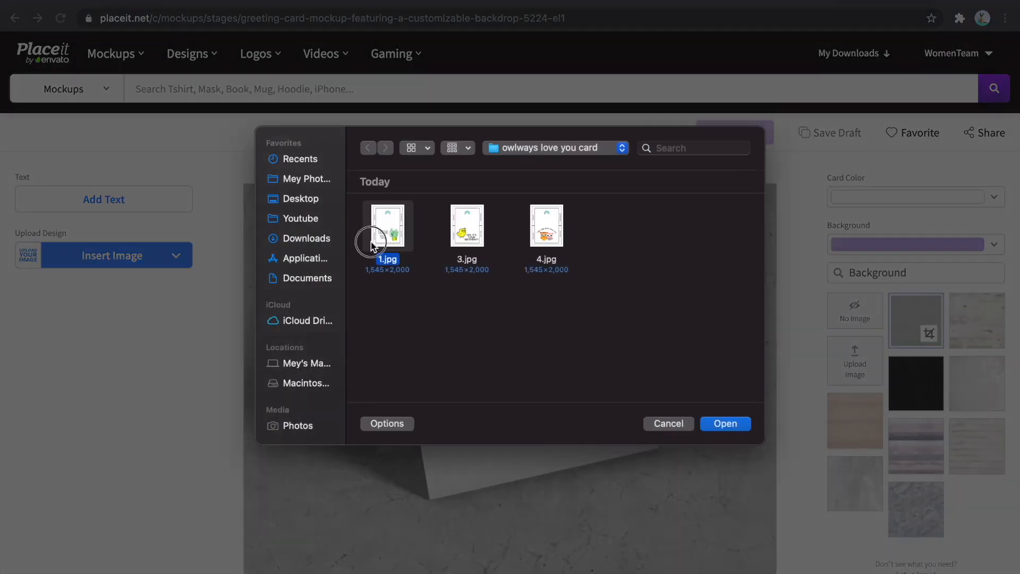
{"action": "double_click", "coordinate": [371, 244]}
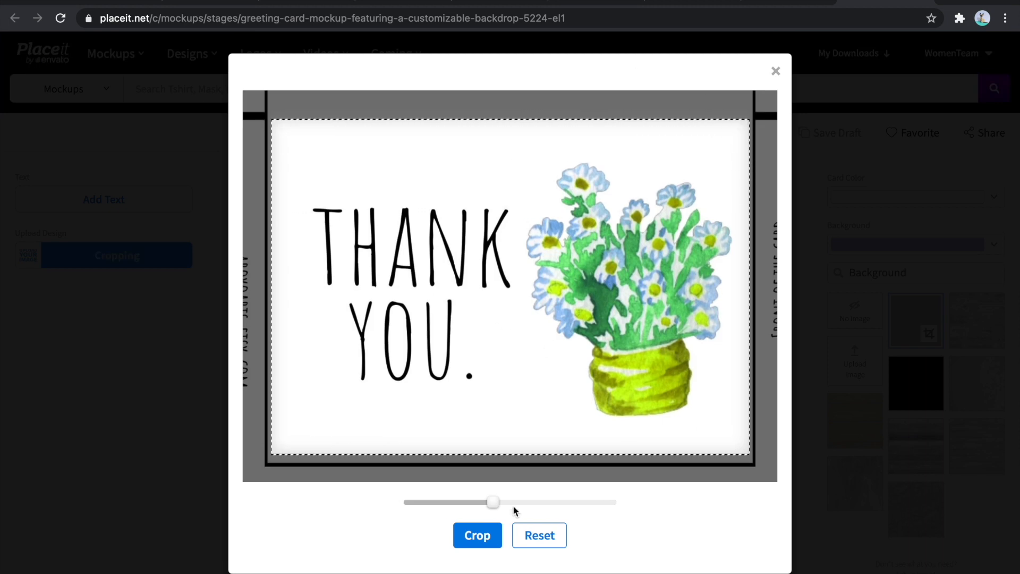
{"action": "left_click", "coordinate": [476, 535]}
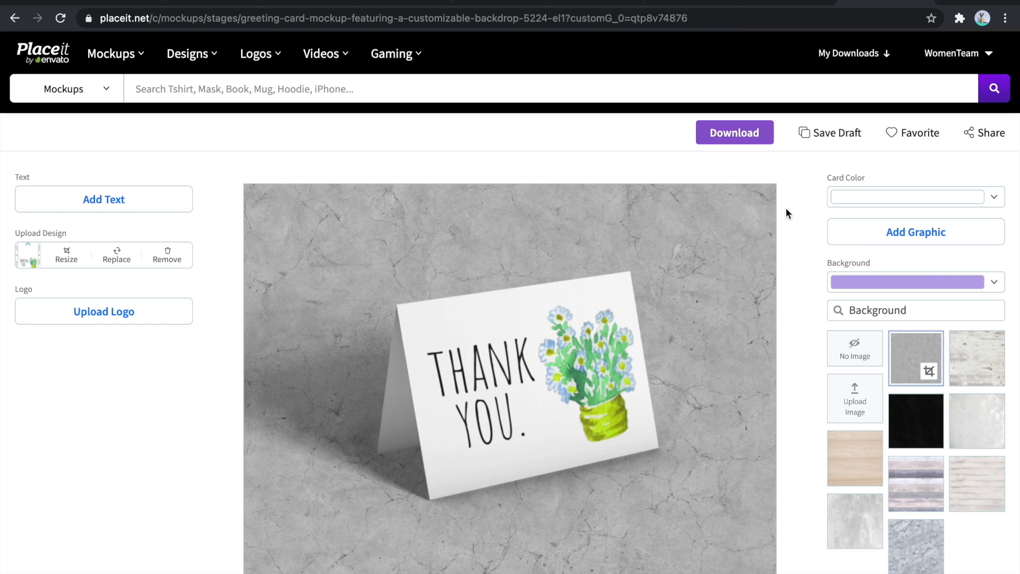
- Make the standing card mockup's background transparent with no background image, and request its download
{"action": "scroll", "coordinate": [786, 208], "scroll_direction": "down", "scroll_amount": 1}
{"action": "left_click", "coordinate": [865, 233]}
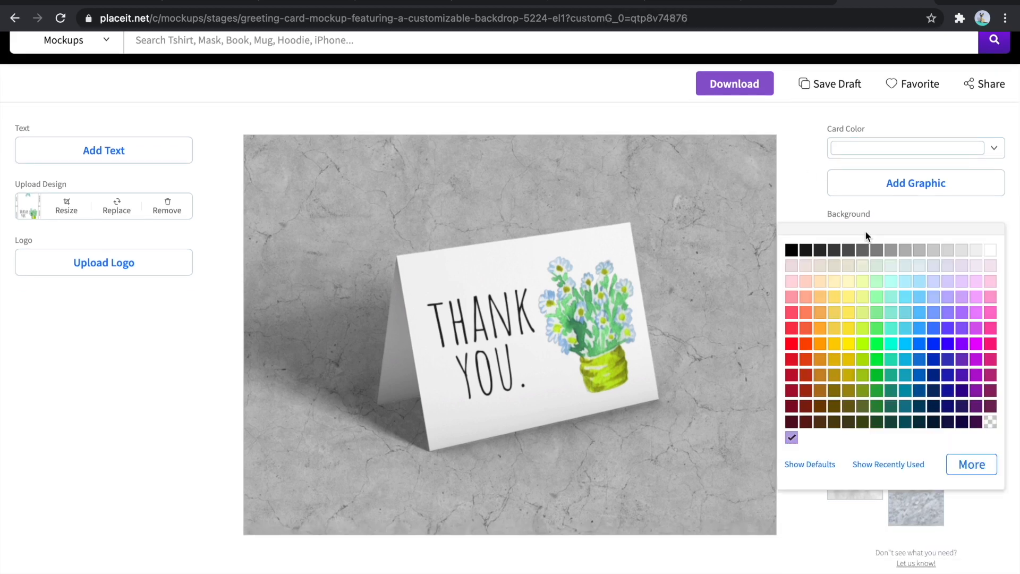
{"action": "left_click", "coordinate": [803, 184]}
{"action": "left_click", "coordinate": [851, 301]}
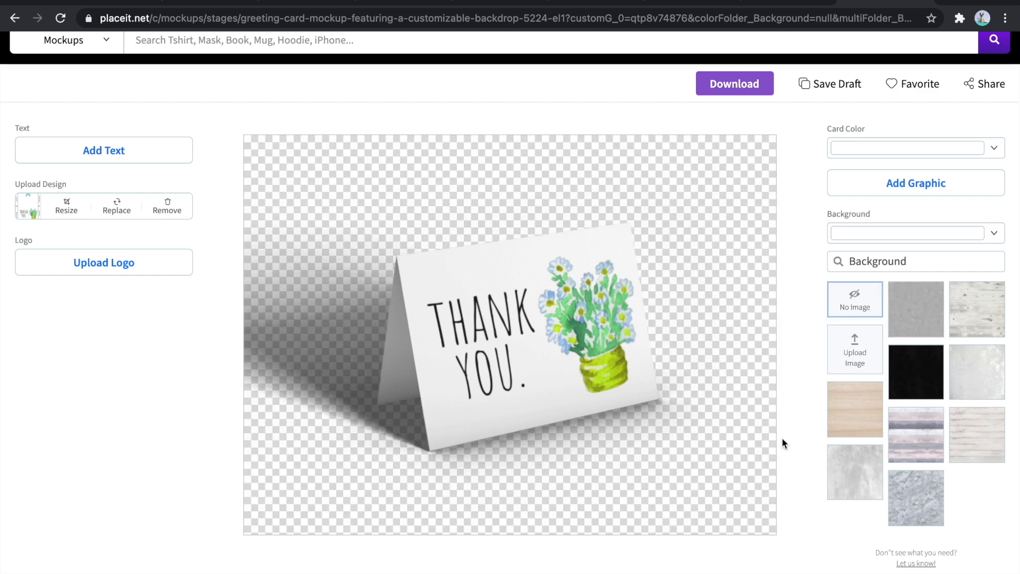
{"action": "left_click", "coordinate": [730, 94]}
- Look through the rest of the greeting card mockup results for another suitable scene, and return to the standing card mockup
{"action": "left_click", "coordinate": [785, 3]}
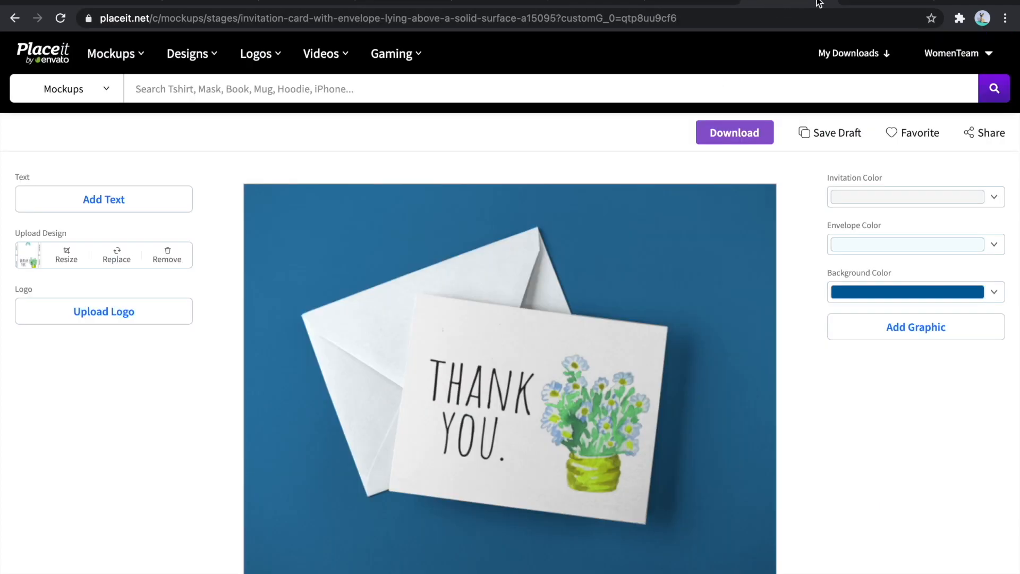
{"action": "left_click", "coordinate": [668, 3]}
{"action": "left_click", "coordinate": [683, 3]}
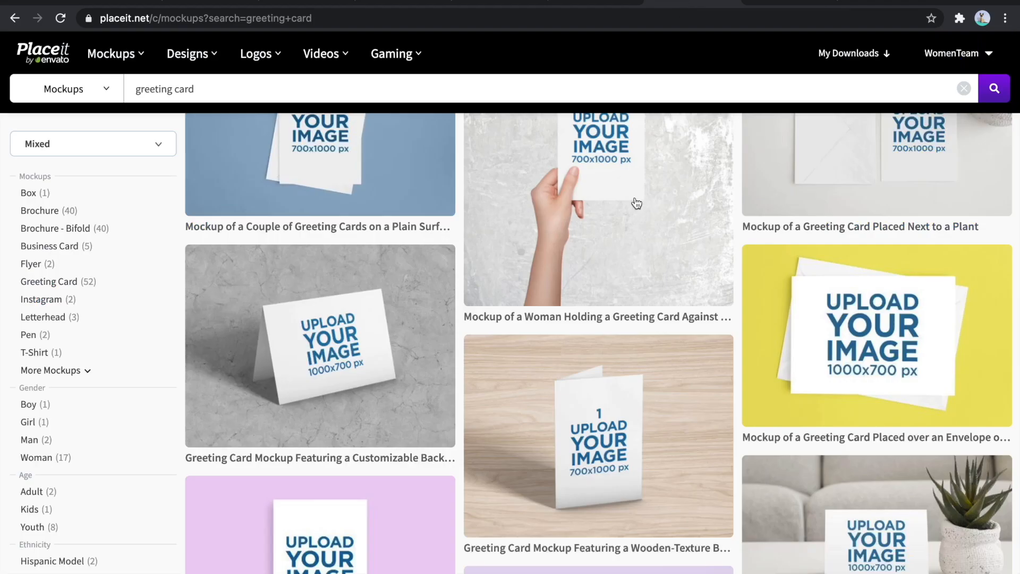
{"action": "scroll", "coordinate": [637, 243], "scroll_direction": "down", "scroll_amount": 10}
{"action": "scroll", "coordinate": [637, 243], "scroll_direction": "down", "scroll_amount": 15}
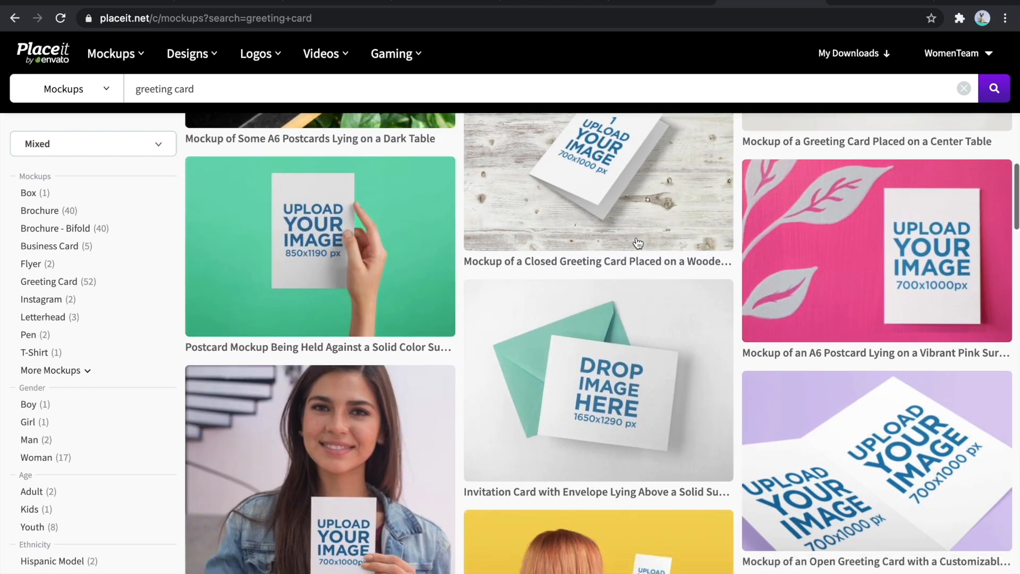
{"action": "scroll", "coordinate": [682, 330], "scroll_direction": "down", "scroll_amount": 12}
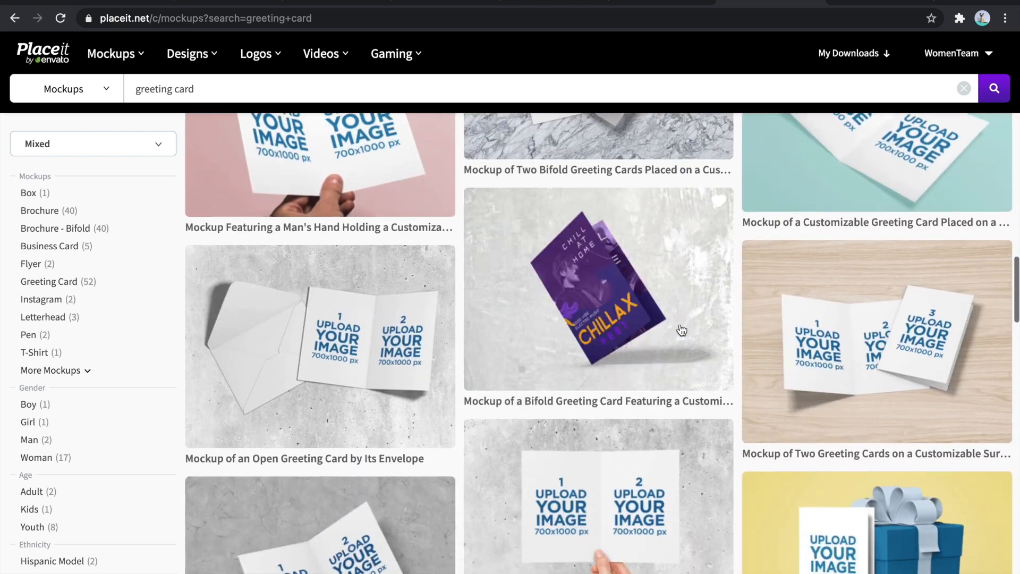
{"action": "scroll", "coordinate": [682, 331], "scroll_direction": "down", "scroll_amount": 10}
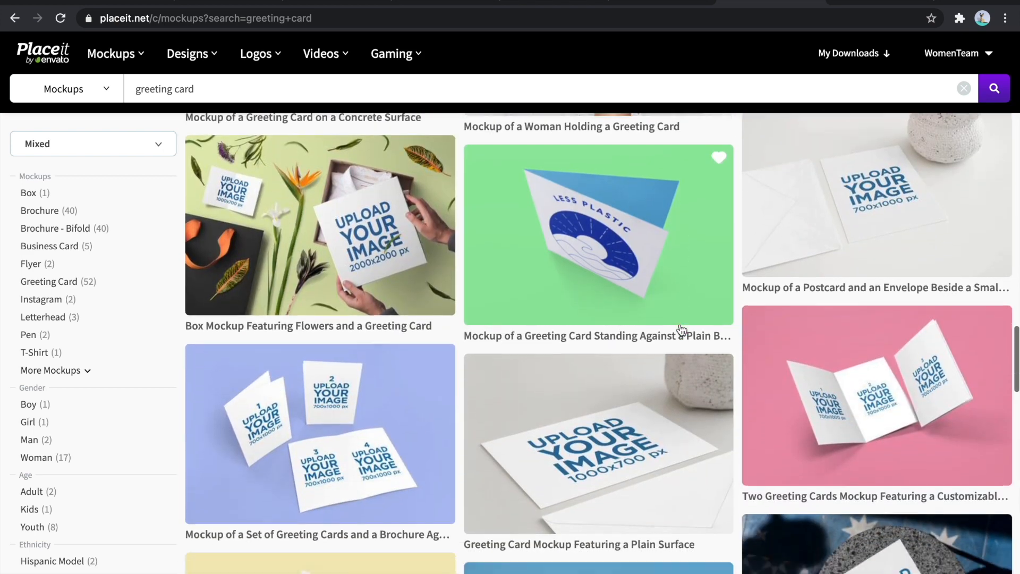
{"action": "scroll", "coordinate": [681, 330], "scroll_direction": "down", "scroll_amount": 10}
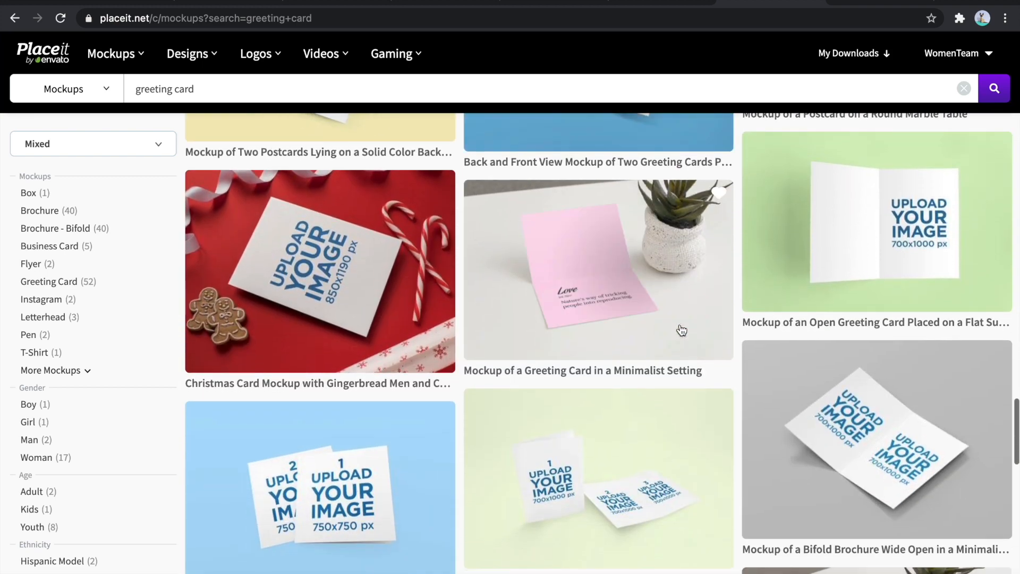
{"action": "scroll", "coordinate": [681, 330], "scroll_direction": "down", "scroll_amount": 5}
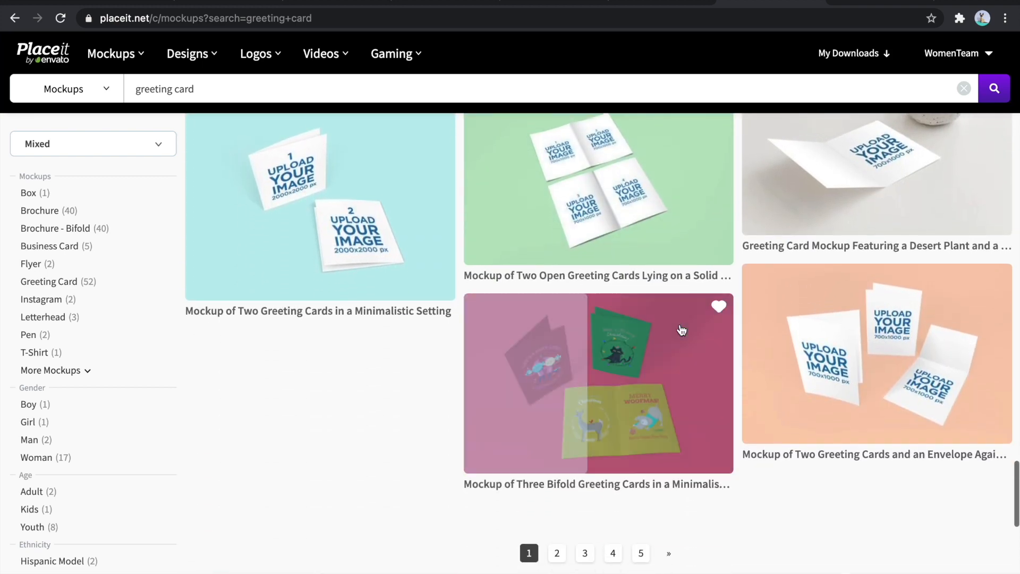
{"action": "left_click", "coordinate": [871, 1]}
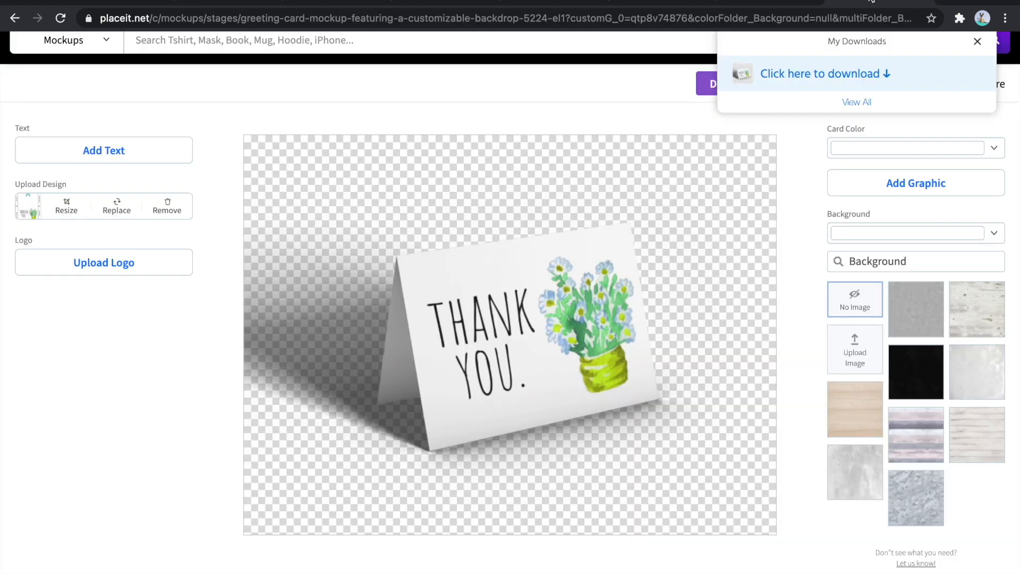
- Download the transparent standing card mockup and add the file to page 2 of the Canva design
{"action": "left_click", "coordinate": [795, 72]}
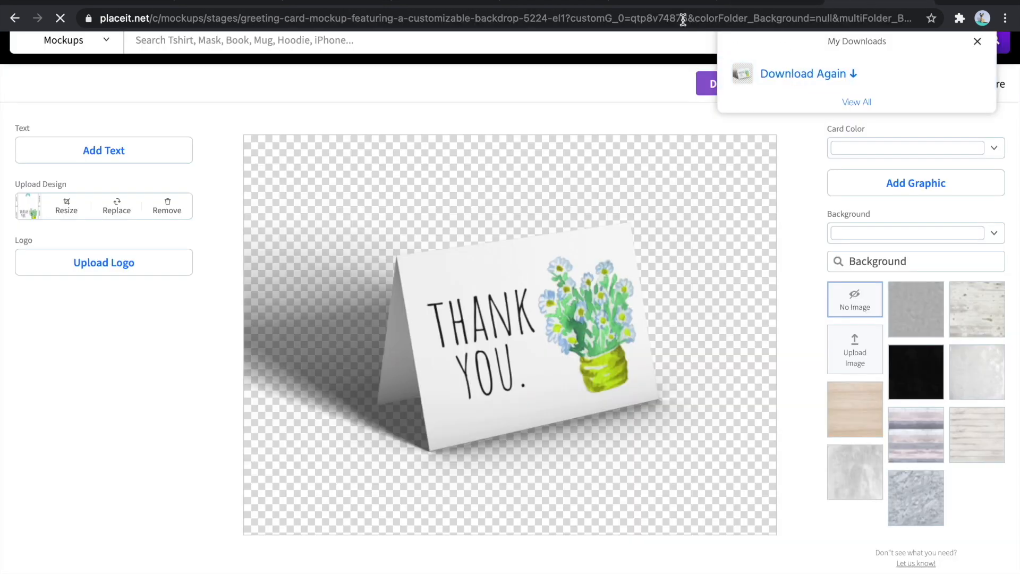
{"action": "left_click", "coordinate": [555, 6]}
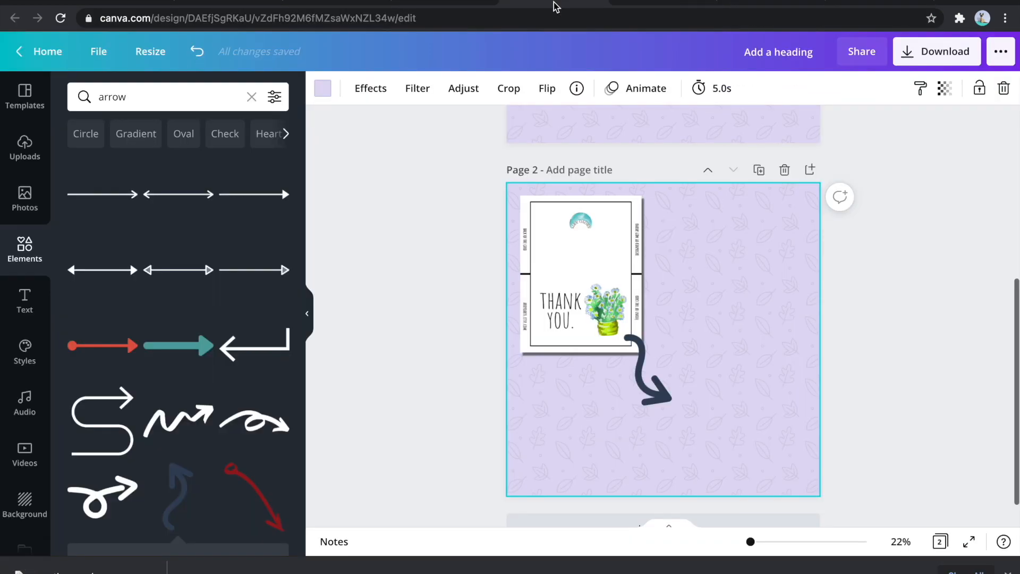
{"action": "left_click_drag", "start_coordinate": [60, 571], "coordinate": [223, 405]}
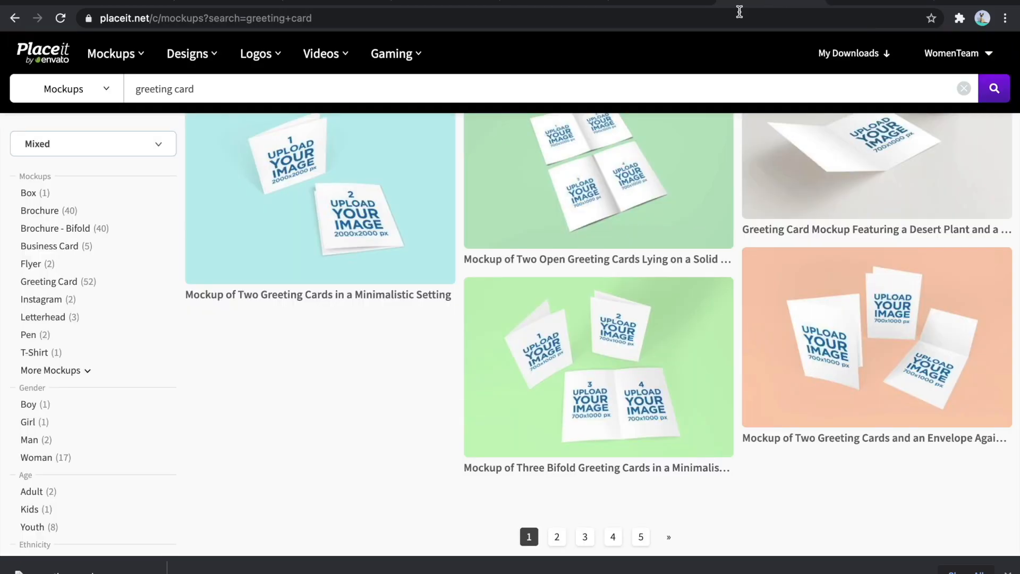
- From the second page of Placeit's greeting card results, open the horizontal post card mockups held by a woman and by a single hand
{"action": "left_click", "coordinate": [557, 536]}
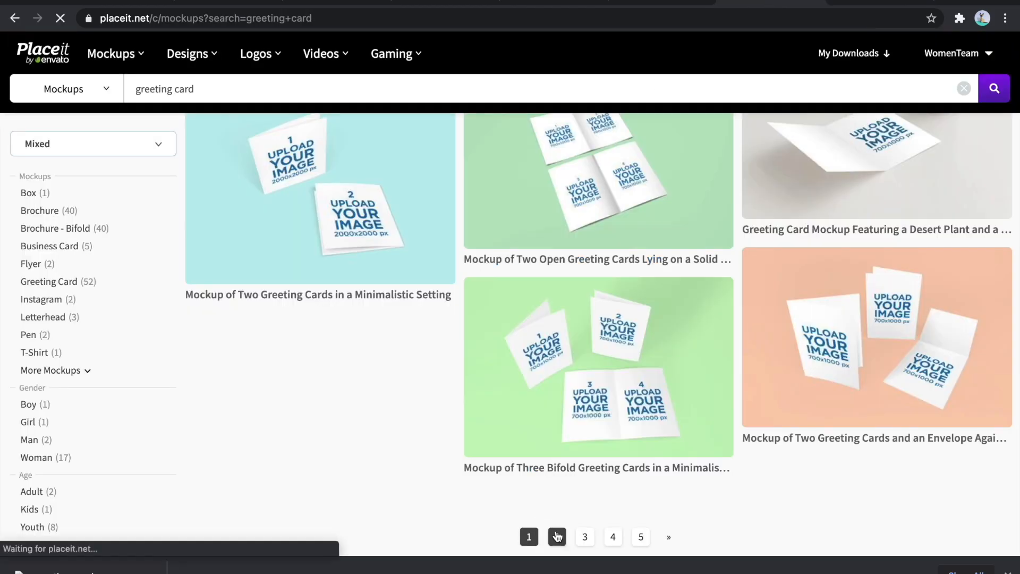
{"action": "scroll", "coordinate": [555, 252], "scroll_direction": "down", "scroll_amount": 10}
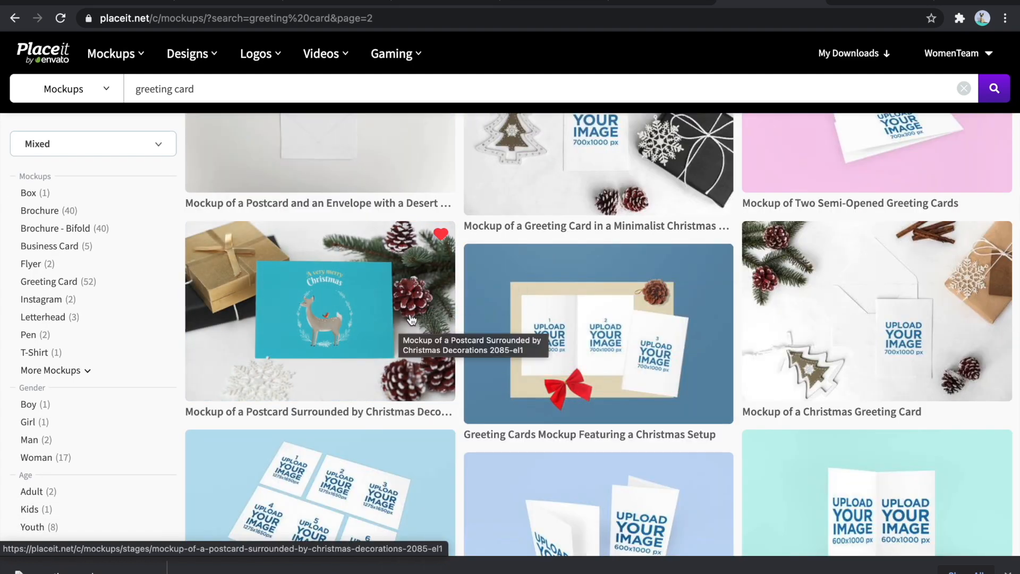
{"action": "scroll", "coordinate": [411, 290], "scroll_direction": "down", "scroll_amount": 5}
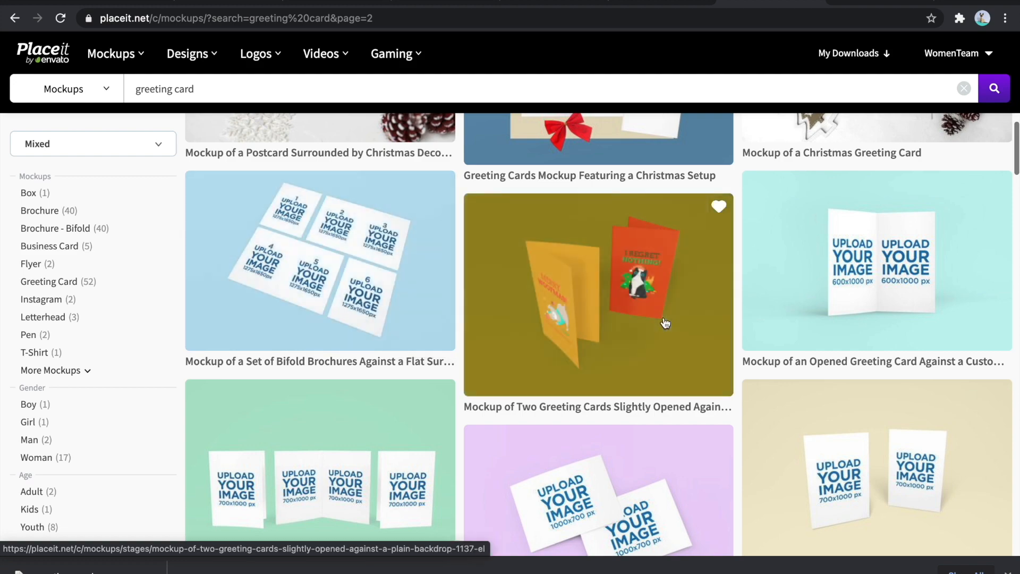
{"action": "scroll", "coordinate": [666, 322], "scroll_direction": "down", "scroll_amount": 5}
{"action": "scroll", "coordinate": [665, 323], "scroll_direction": "down", "scroll_amount": 15}
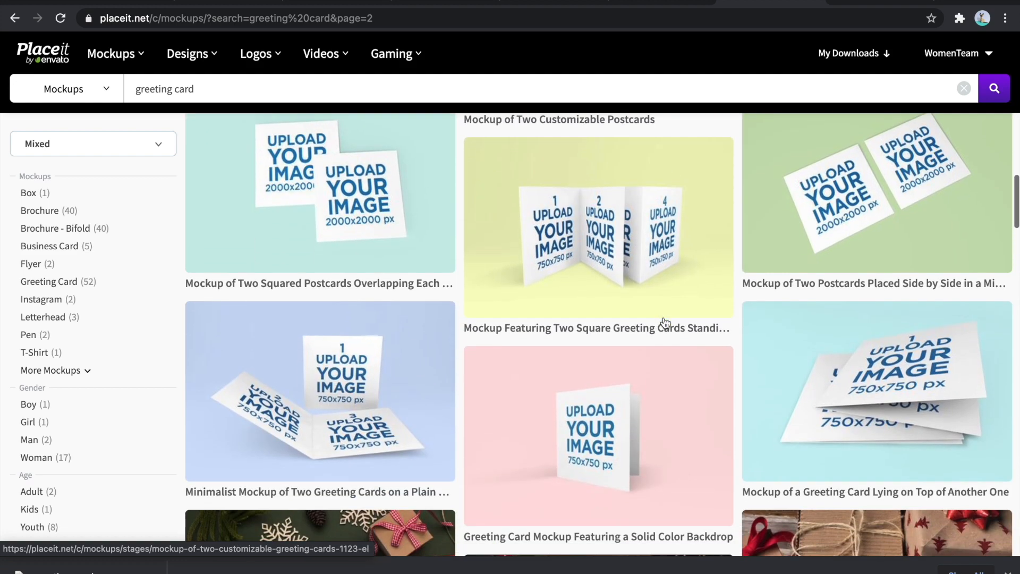
{"action": "scroll", "coordinate": [665, 323], "scroll_direction": "down", "scroll_amount": 15}
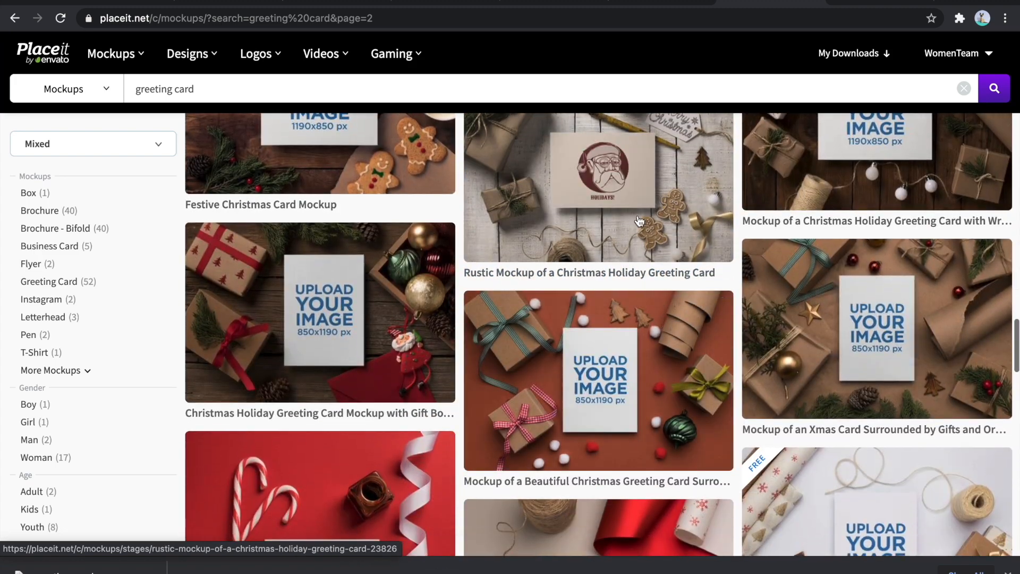
{"action": "scroll", "coordinate": [654, 287], "scroll_direction": "up", "scroll_amount": 3}
{"action": "scroll", "coordinate": [647, 259], "scroll_direction": "down", "scroll_amount": 12}
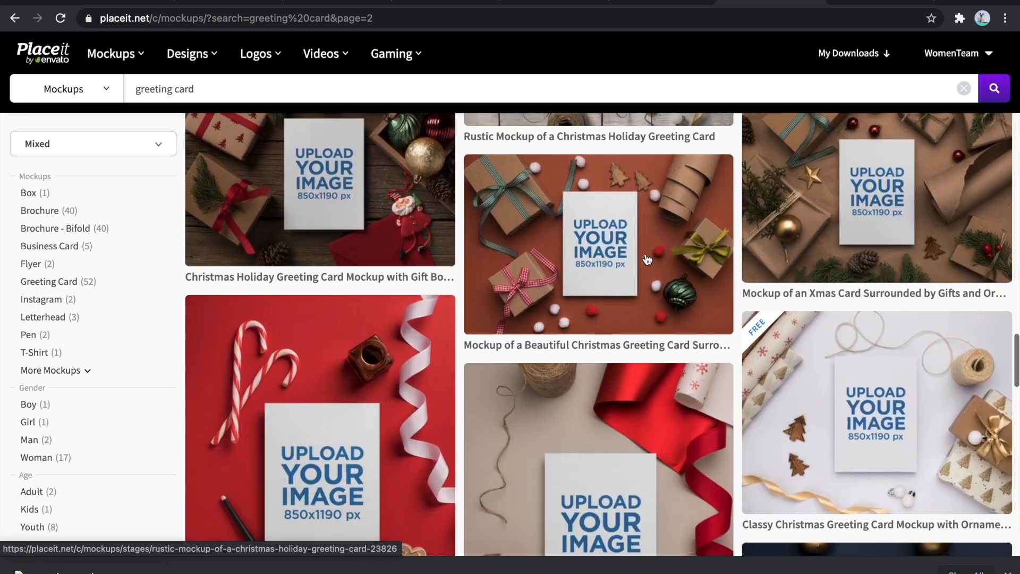
{"action": "scroll", "coordinate": [647, 259], "scroll_direction": "down", "scroll_amount": 5}
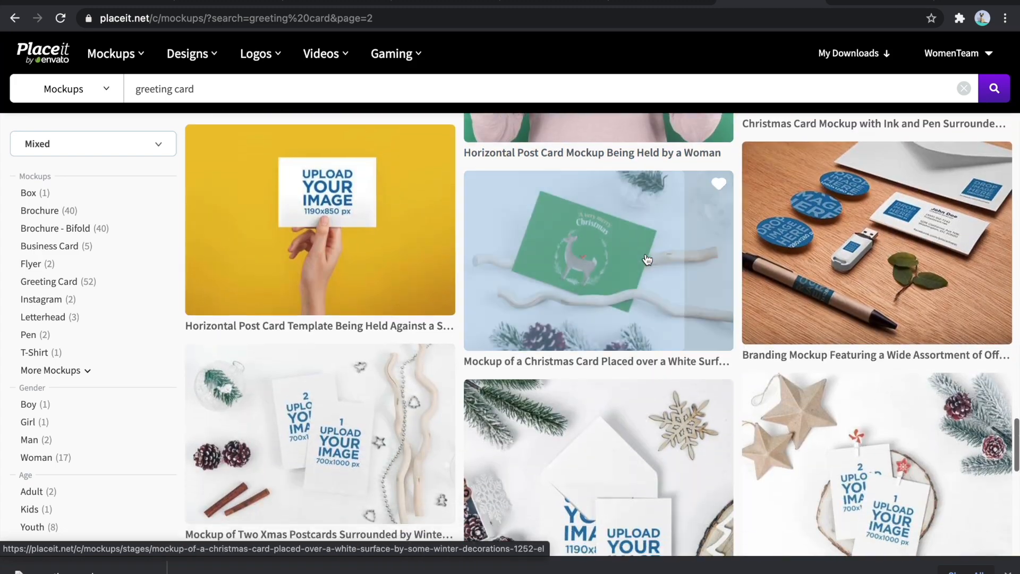
{"action": "scroll", "coordinate": [710, 290], "scroll_direction": "up", "scroll_amount": 4}
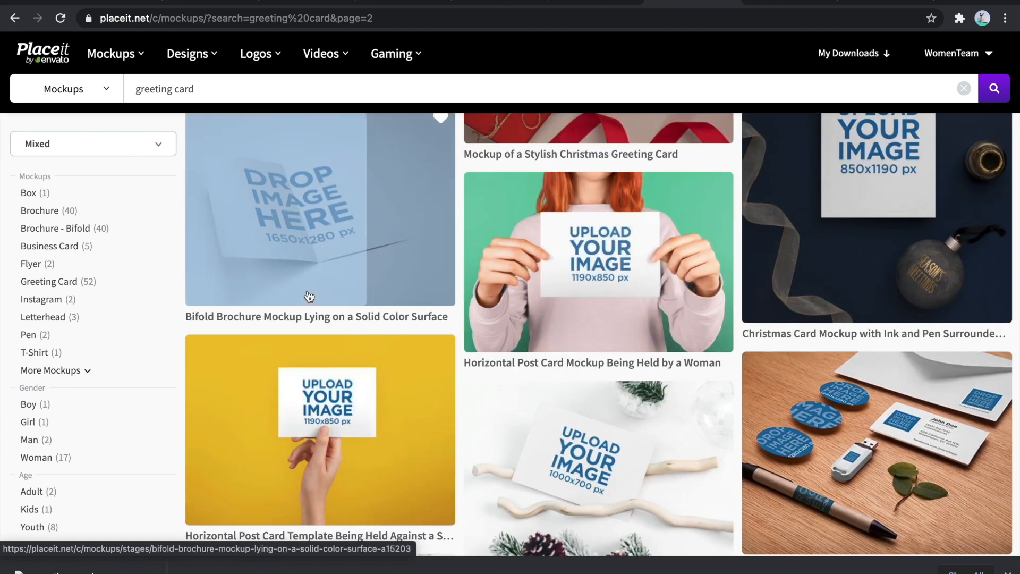
{"action": "scroll", "coordinate": [328, 315], "scroll_direction": "down", "scroll_amount": 2}
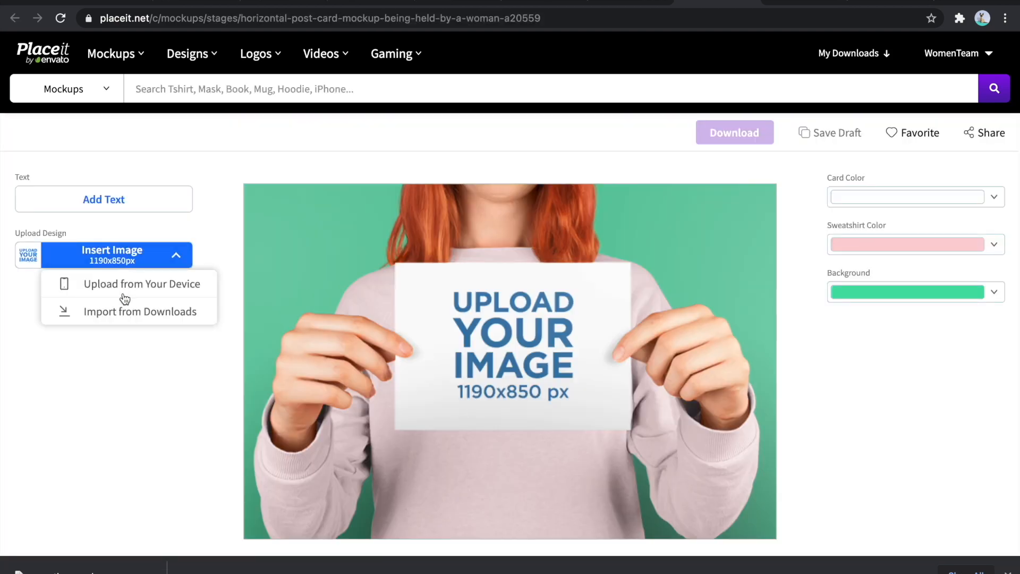
- Upload 1.jpg into the mockup of the card held by a woman and crop it to the "THANK YOU." front panel
{"action": "left_click", "coordinate": [124, 285]}
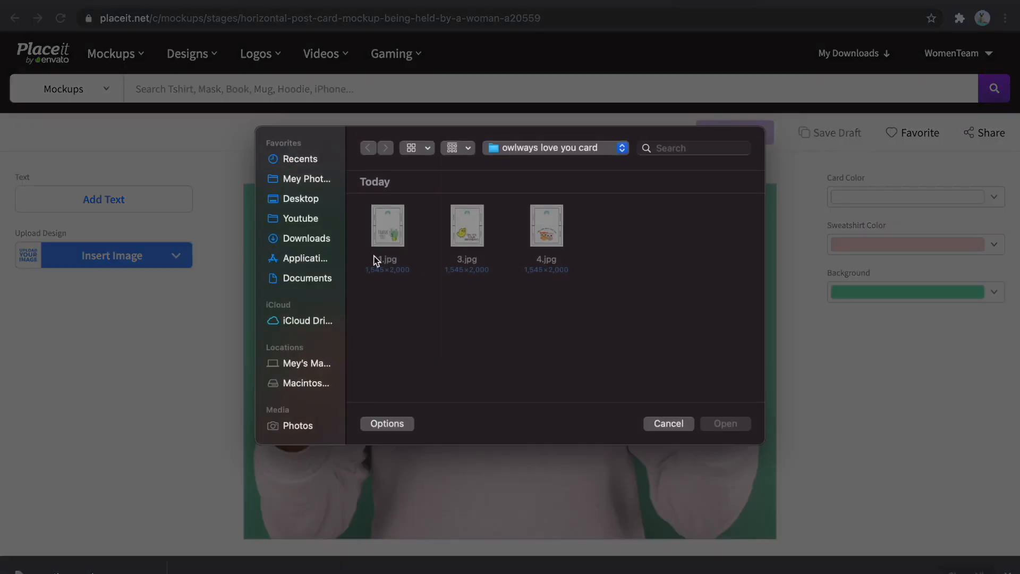
{"action": "double_click", "coordinate": [387, 233]}
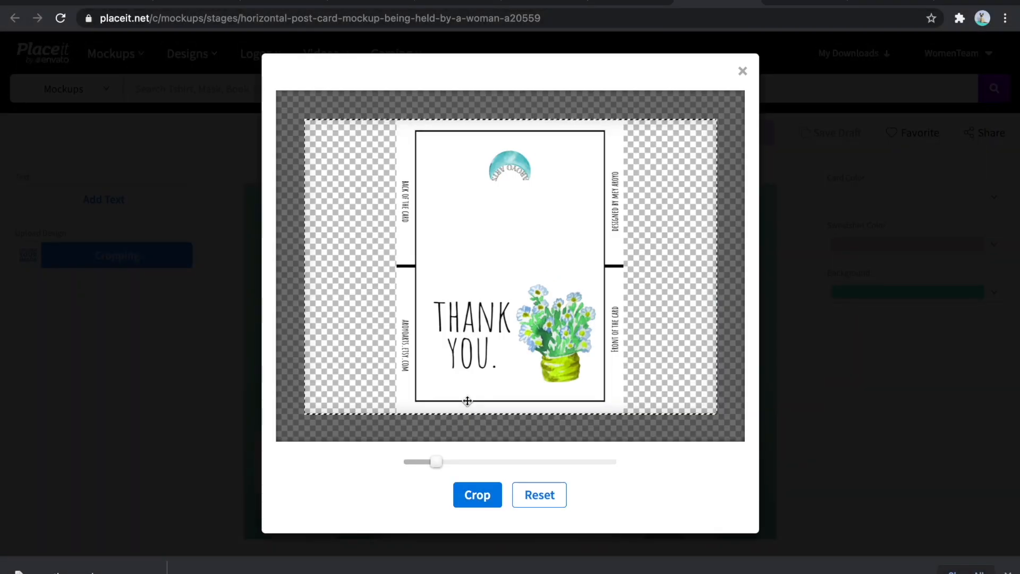
{"action": "left_click_drag", "start_coordinate": [436, 462], "coordinate": [489, 462]}
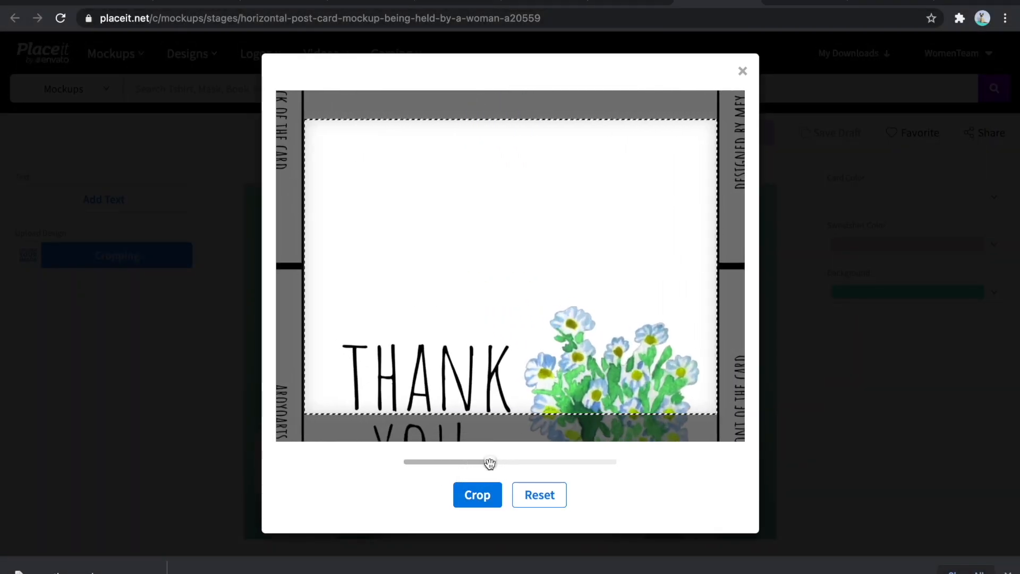
{"action": "left_click_drag", "start_coordinate": [526, 373], "coordinate": [531, 216]}
{"action": "left_click_drag", "start_coordinate": [493, 463], "coordinate": [495, 463]}
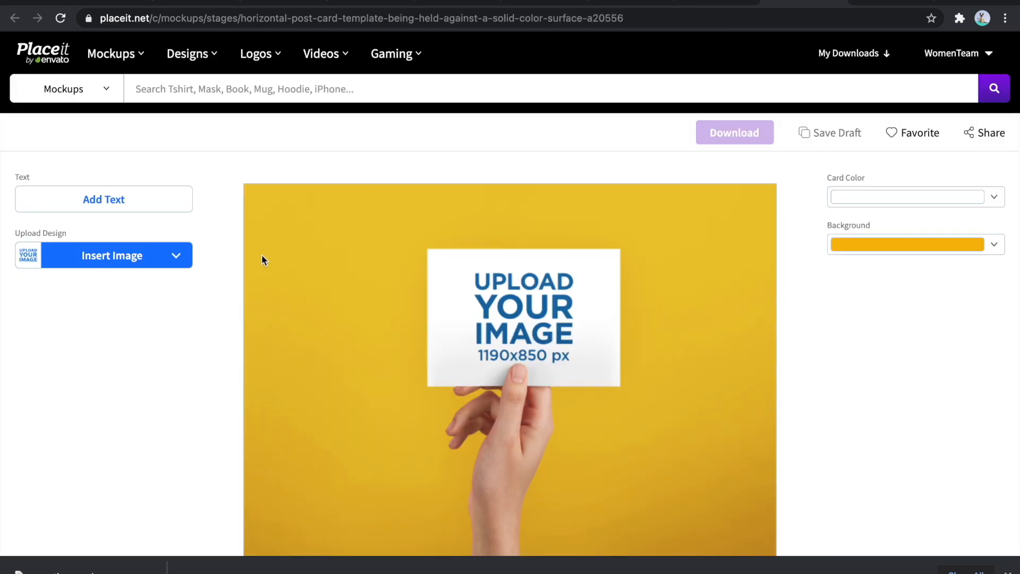
- Upload 1.jpg into the mockup of the card held by a single hand and crop it to the front panel
{"action": "left_click", "coordinate": [116, 259]}
{"action": "left_click", "coordinate": [119, 289]}
{"action": "left_click", "coordinate": [393, 234]}
{"action": "double_click", "coordinate": [393, 234]}
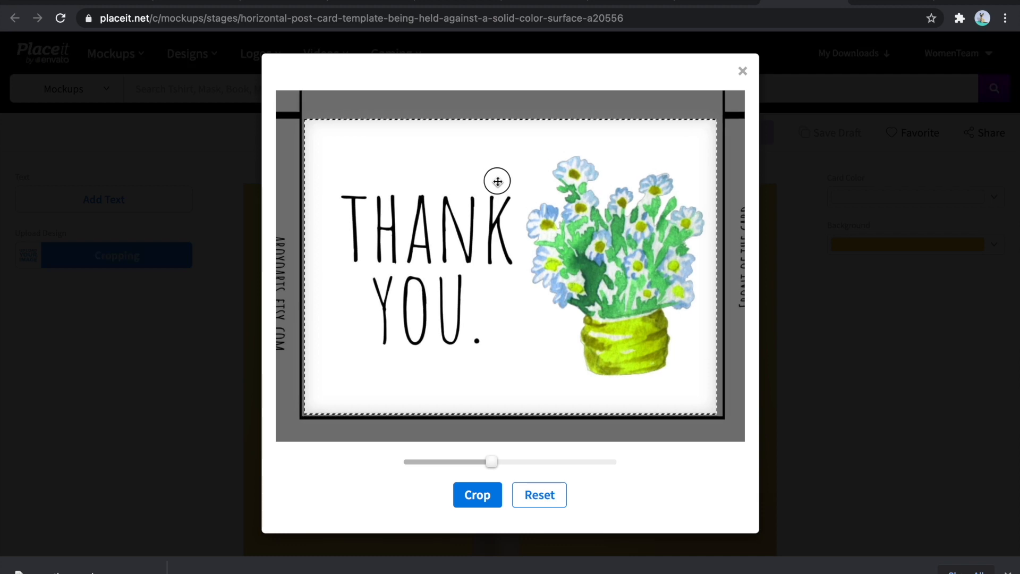
{"action": "left_click", "coordinate": [476, 494]}
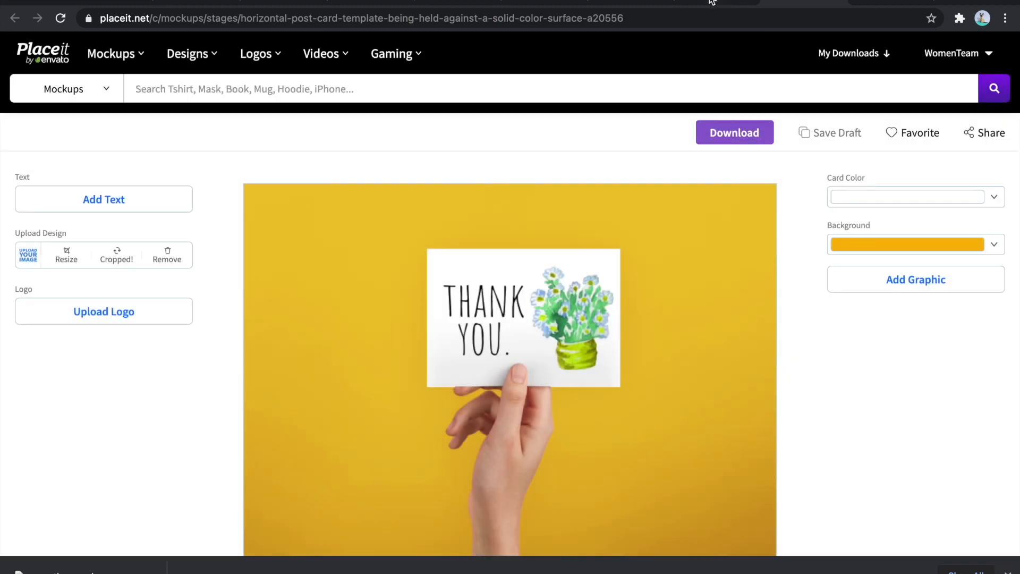
- In the woman mockup, try several sweatshirt colors and set the sweatshirt to lime green (#a2c914)
{"action": "left_click", "coordinate": [711, 2]}
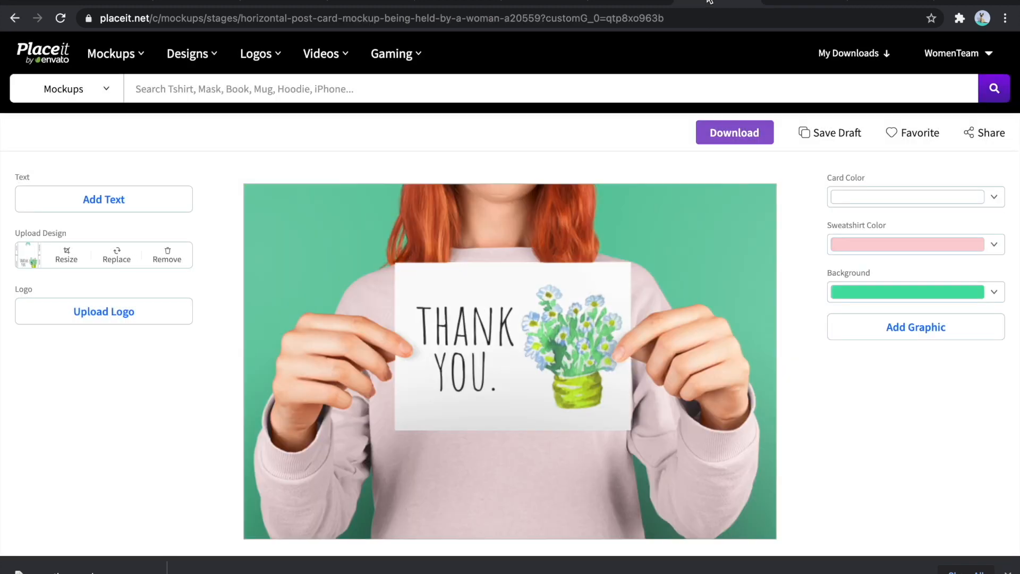
{"action": "scroll", "coordinate": [665, 141], "scroll_direction": "down", "scroll_amount": 1}
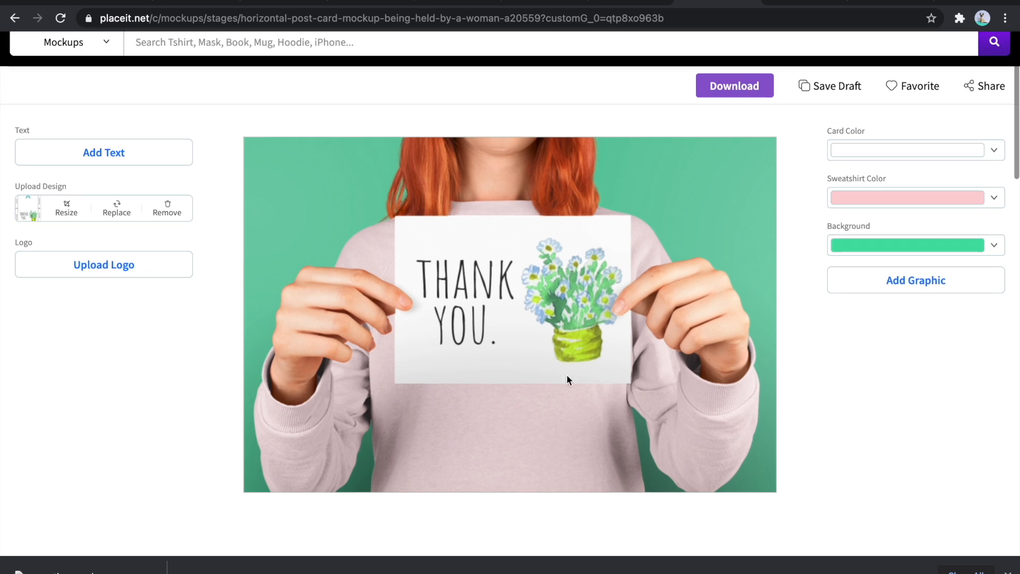
{"action": "left_click", "coordinate": [884, 199]}
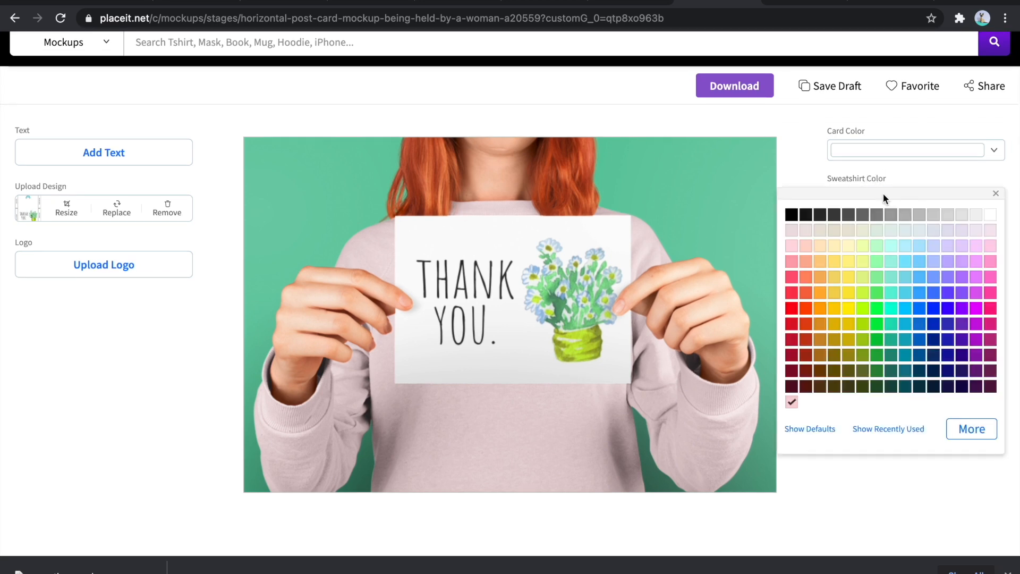
{"action": "left_click", "coordinate": [919, 262]}
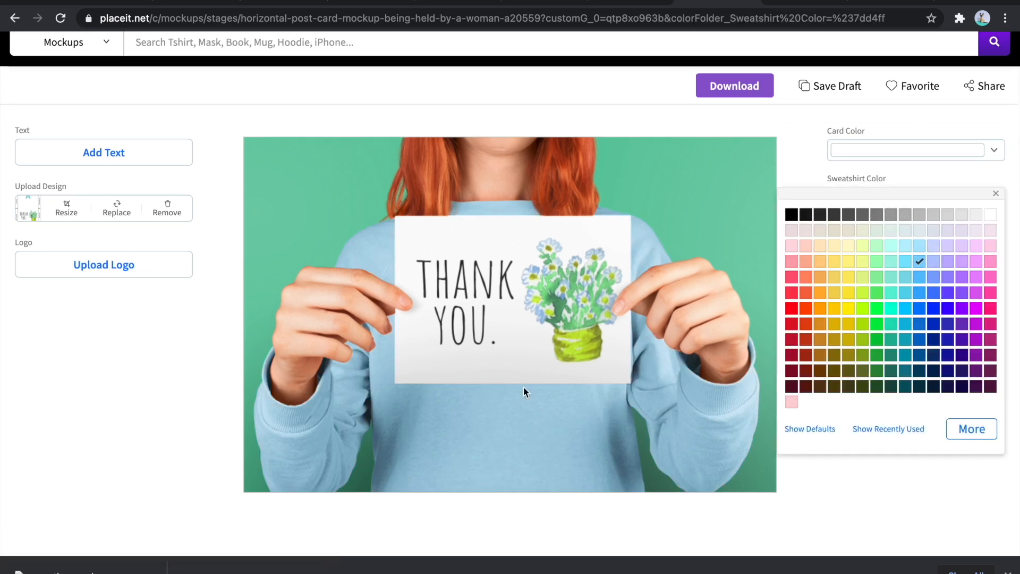
{"action": "left_click", "coordinate": [820, 217]}
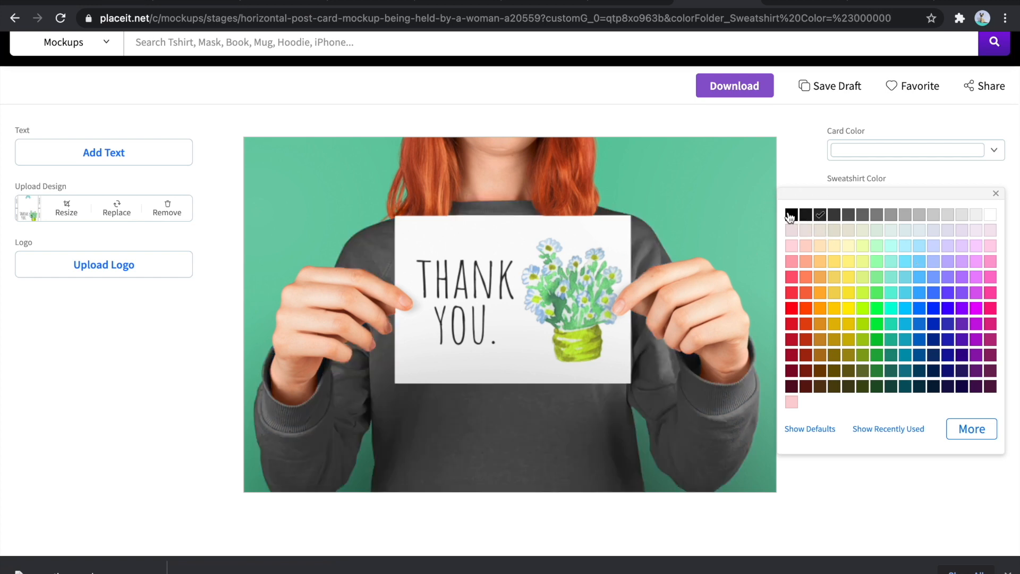
{"action": "left_click", "coordinate": [790, 215]}
{"action": "left_click", "coordinate": [878, 340]}
{"action": "left_click", "coordinate": [863, 339]}
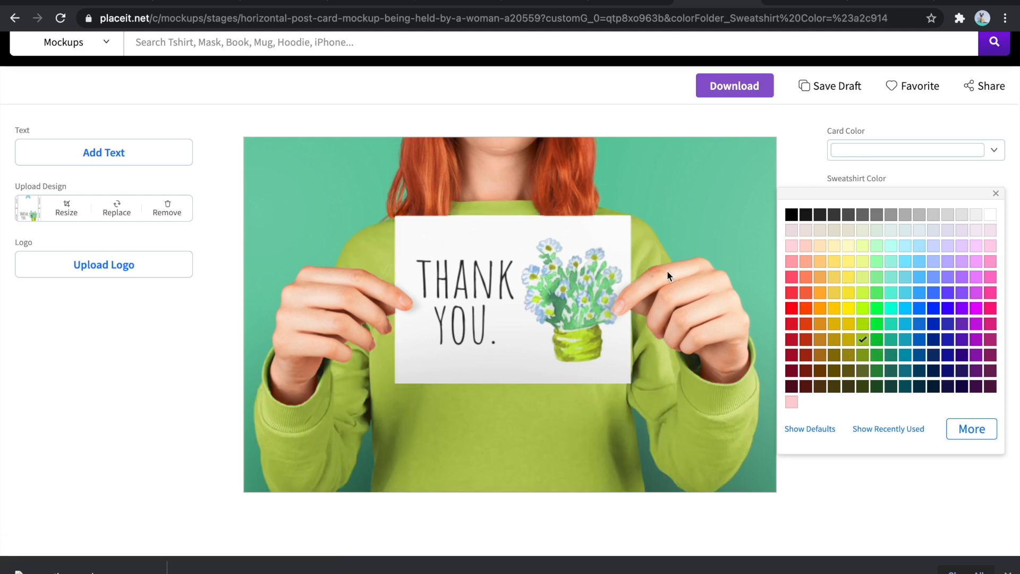
{"action": "left_click", "coordinate": [798, 153]}
- Try light blue shades for the woman mockup's background and set it to teal green
{"action": "left_click", "coordinate": [879, 244]}
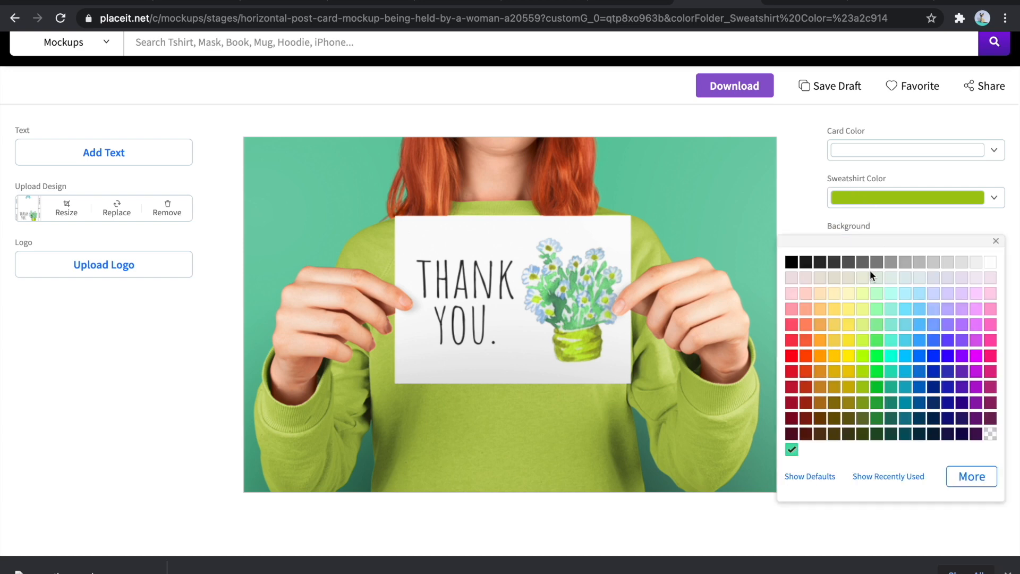
{"action": "left_click", "coordinate": [894, 296]}
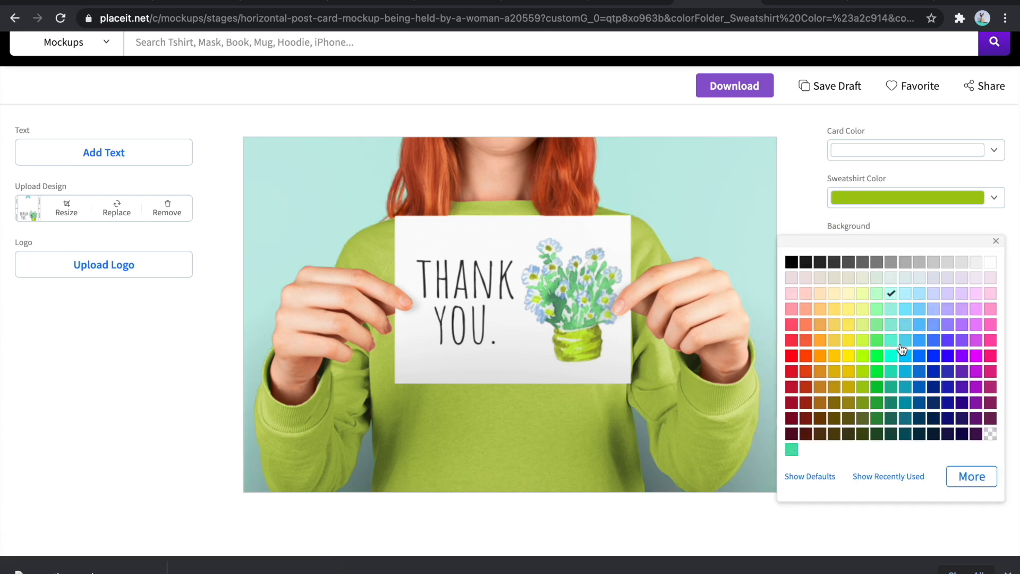
{"action": "left_click", "coordinate": [906, 325]}
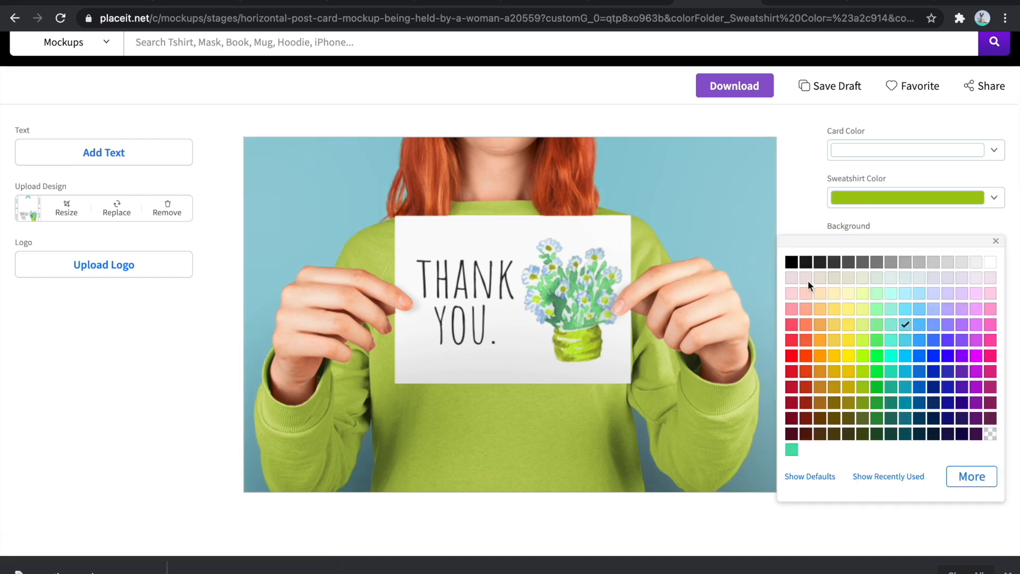
{"action": "left_click", "coordinate": [891, 388]}
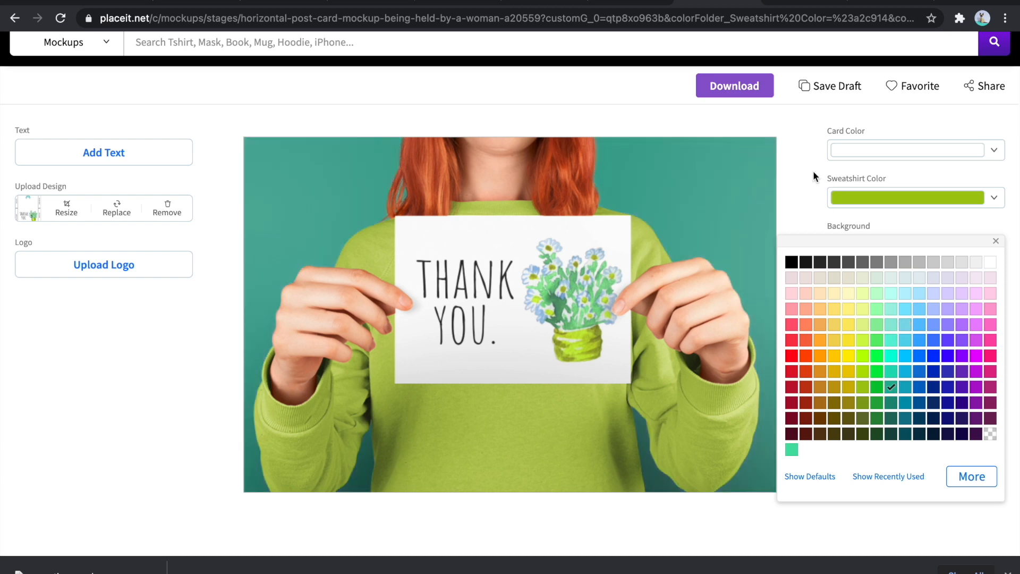
{"action": "left_click", "coordinate": [798, 197]}
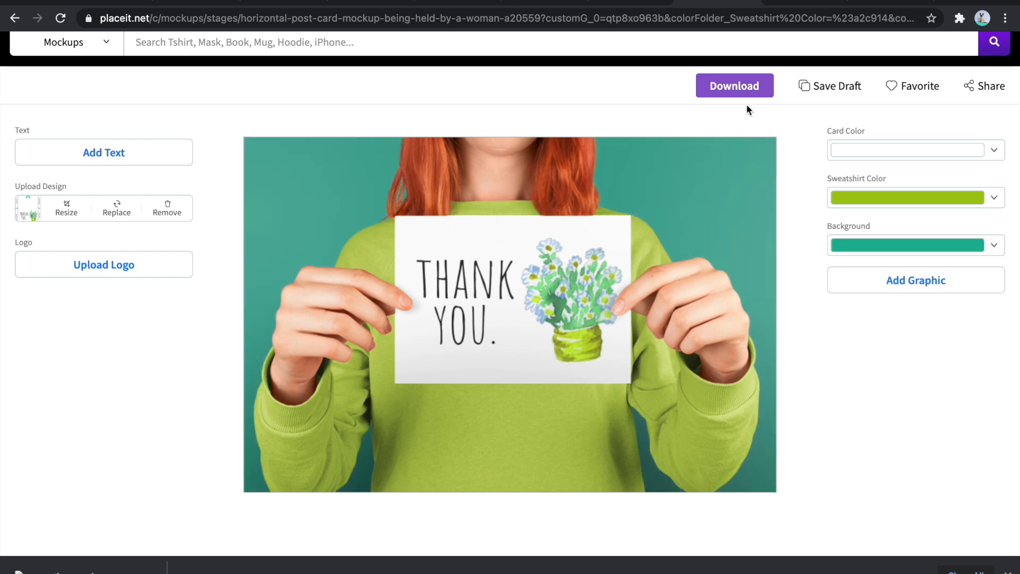
- Try other background colors on the single-hand card mockup, make its background transparent, and download the image
{"action": "left_click", "coordinate": [789, 7]}
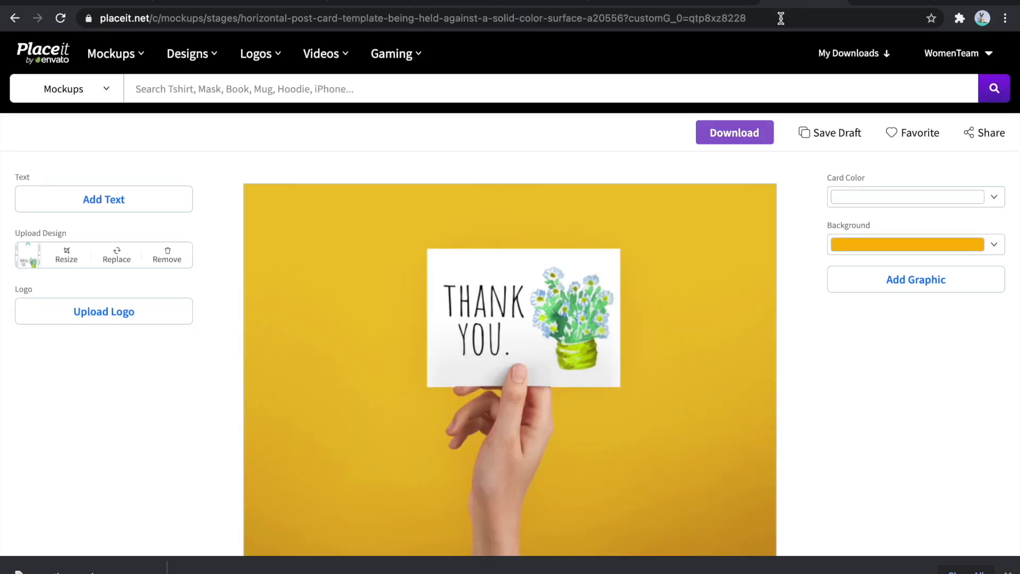
{"action": "scroll", "coordinate": [802, 243], "scroll_direction": "down", "scroll_amount": 1}
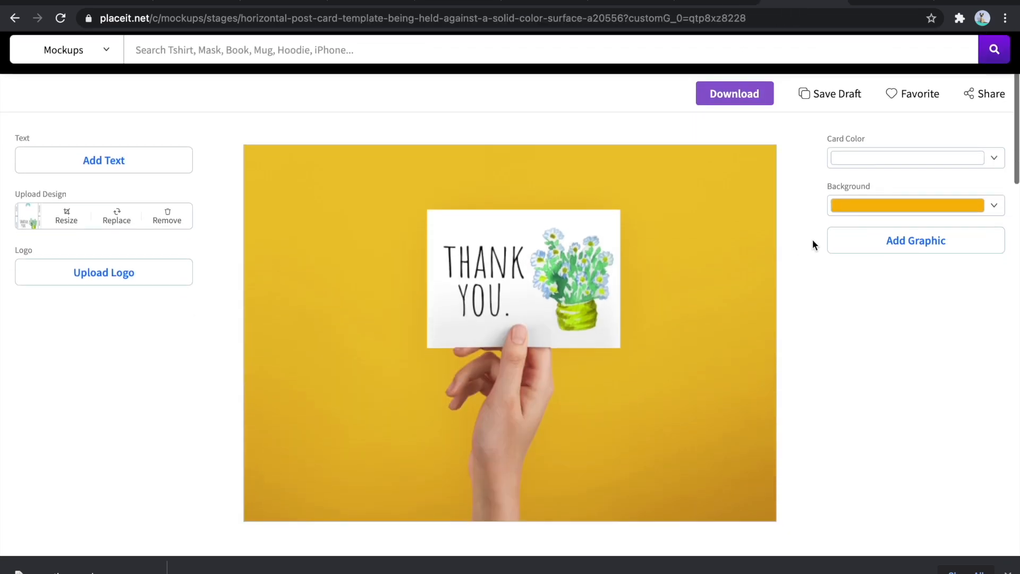
{"action": "left_click", "coordinate": [888, 204]}
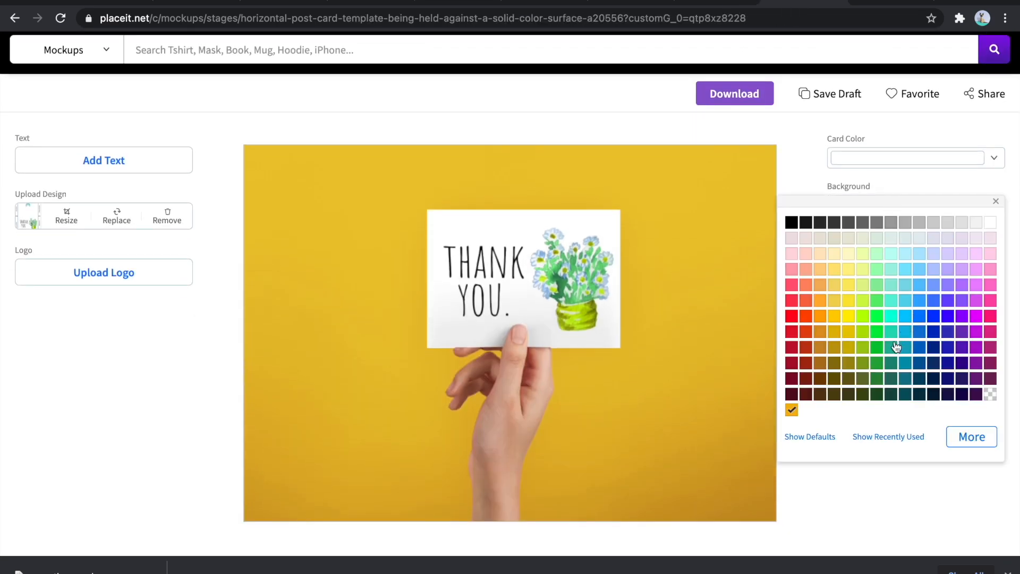
{"action": "left_click", "coordinate": [933, 379]}
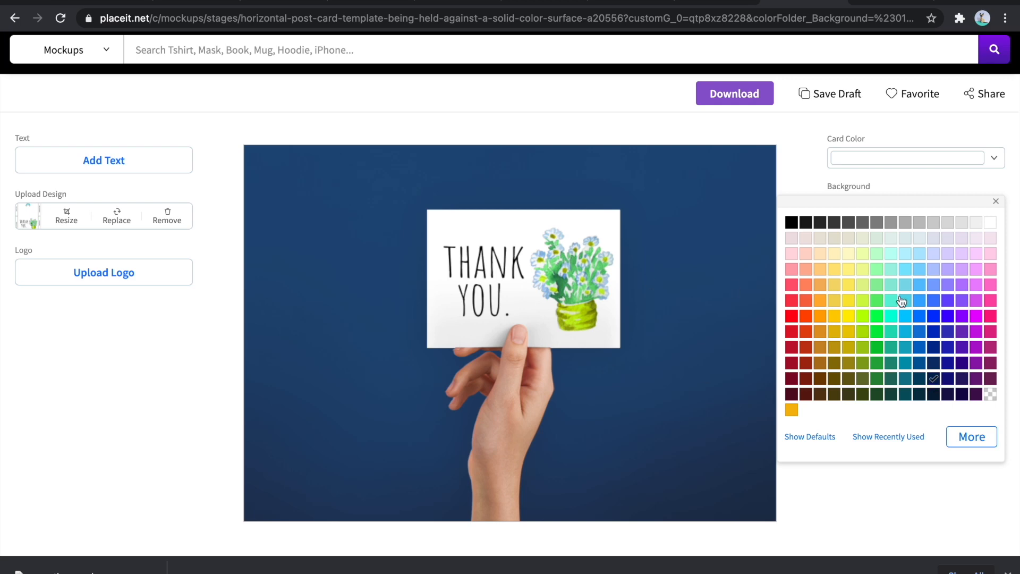
{"action": "left_click", "coordinate": [909, 242]}
{"action": "left_click", "coordinate": [992, 394]}
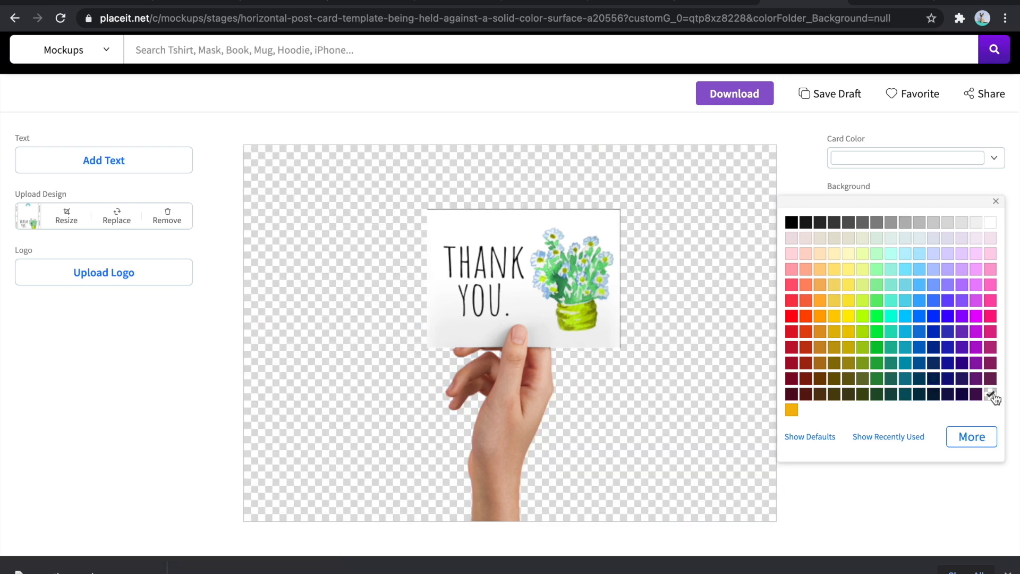
{"action": "left_click", "coordinate": [799, 174]}
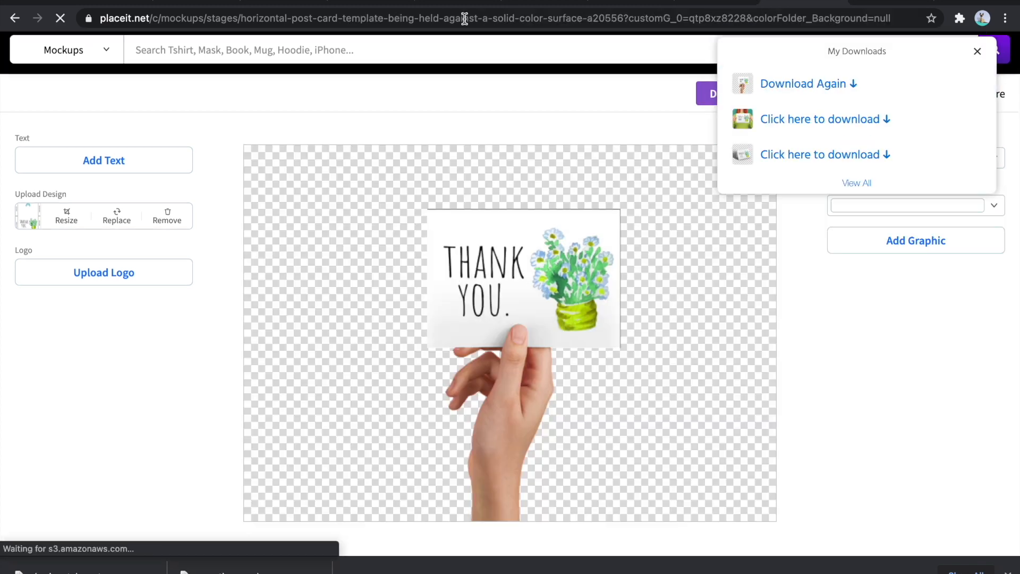
- Switch to the Canva design and upload the downloaded woman and single-hand card mockup images
{"action": "left_click", "coordinate": [454, 1]}
{"action": "left_click_drag", "start_coordinate": [234, 570], "coordinate": [182, 366]}
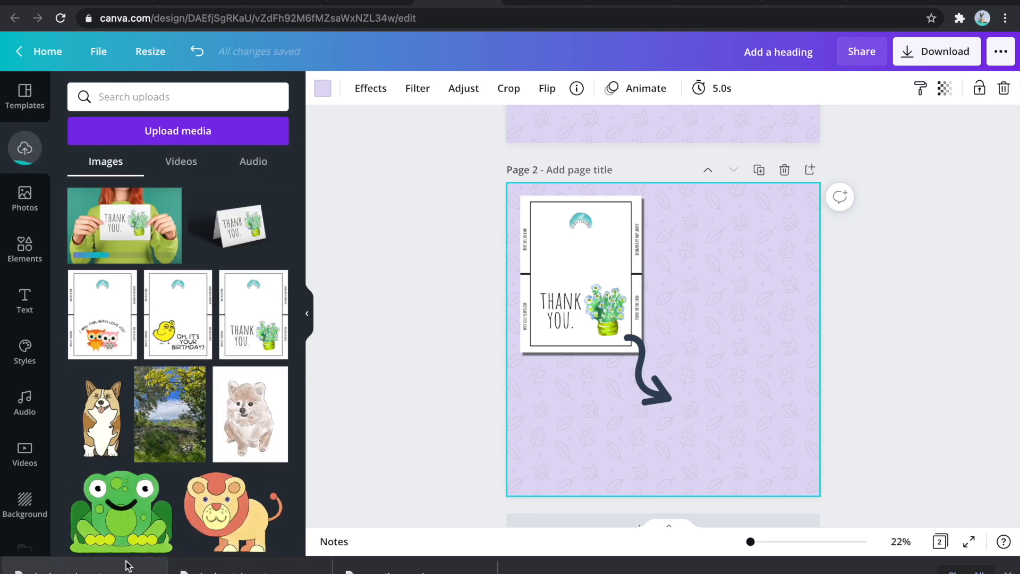
{"action": "left_click_drag", "start_coordinate": [119, 502], "coordinate": [183, 370]}
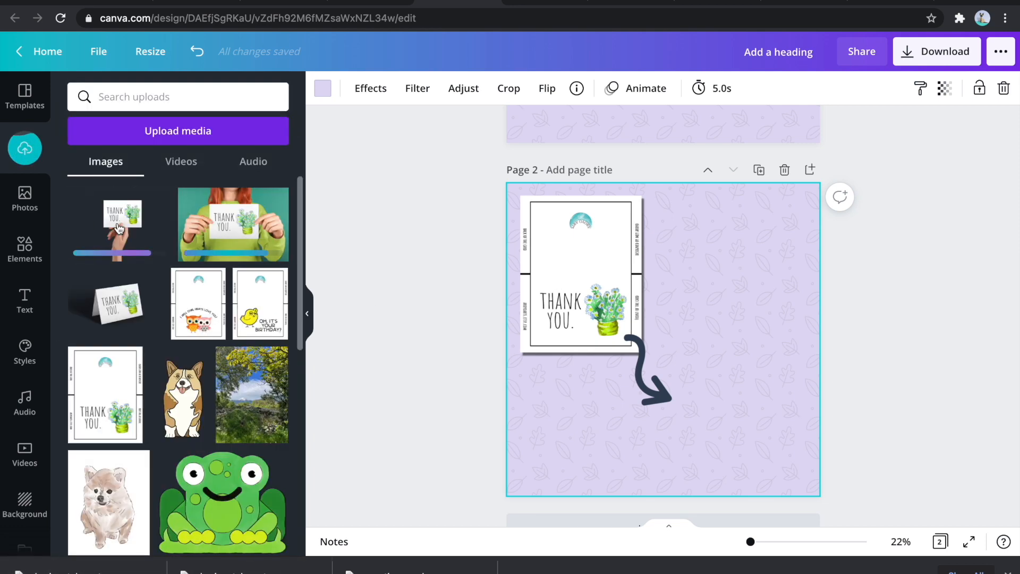
- Place the single-hand card mockup on page 2 beside and below the card sheet, cropped and enlarged, and delete the curved arrow
{"action": "left_click", "coordinate": [128, 224]}
{"action": "left_click_drag", "start_coordinate": [778, 339], "coordinate": [721, 340]}
{"action": "left_click_drag", "start_coordinate": [546, 341], "coordinate": [624, 345]}
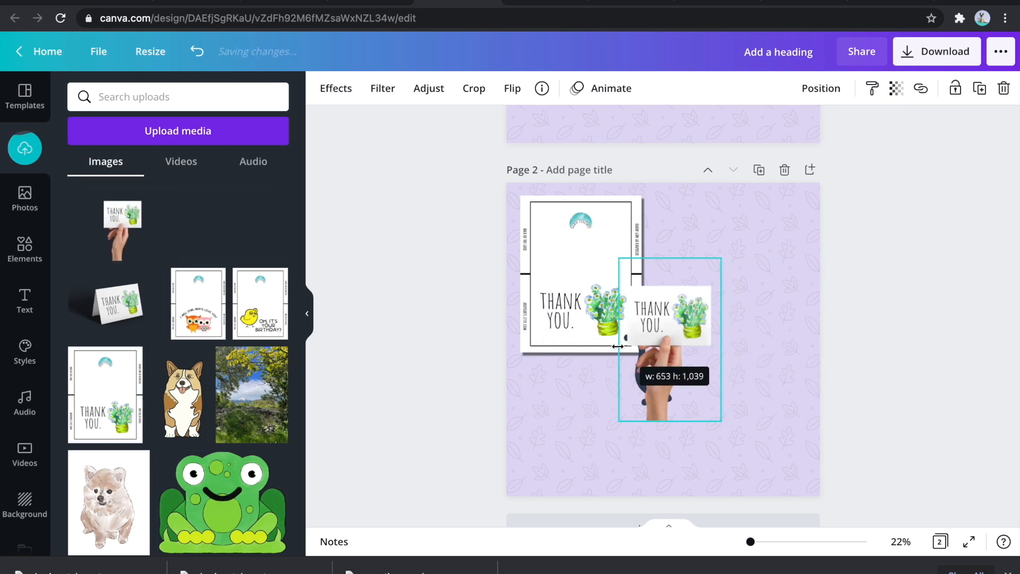
{"action": "left_click_drag", "start_coordinate": [670, 386], "coordinate": [753, 452]}
{"action": "left_click_drag", "start_coordinate": [710, 333], "coordinate": [659, 268]}
{"action": "left_click", "coordinate": [855, 382]}
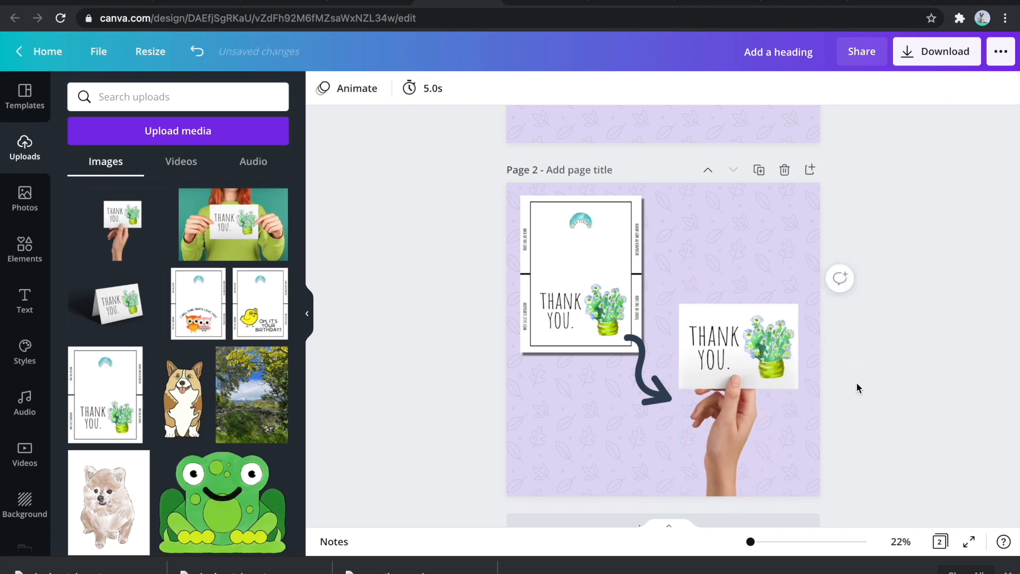
{"action": "left_click", "coordinate": [646, 371]}
{"action": "key", "text": "Delete"}
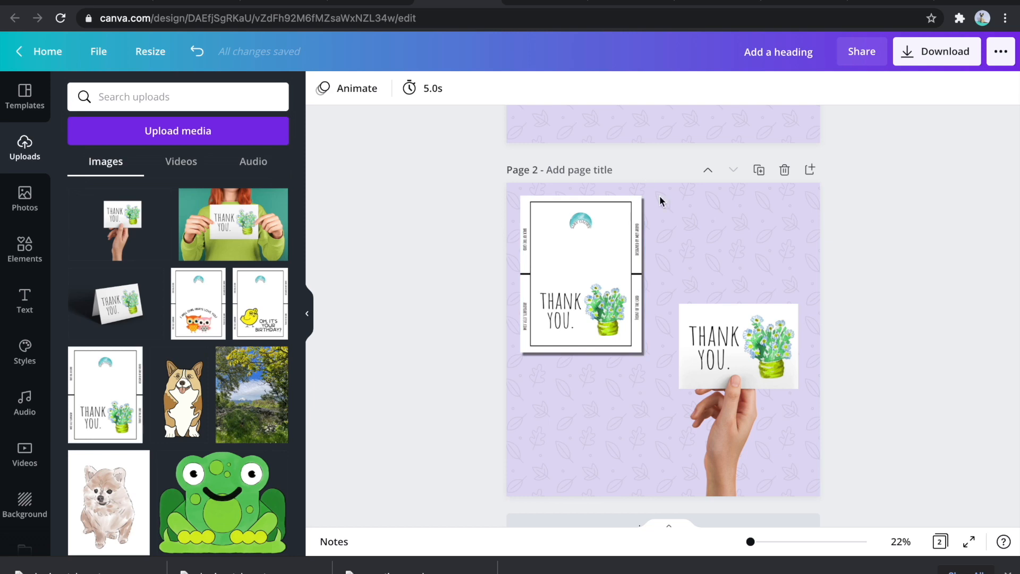
- Add a heading to page 2 reading "Printable thank you card"
{"action": "scroll", "coordinate": [709, 283], "scroll_direction": "up", "scroll_amount": 2}
{"action": "scroll", "coordinate": [710, 284], "scroll_direction": "up", "scroll_amount": 4}
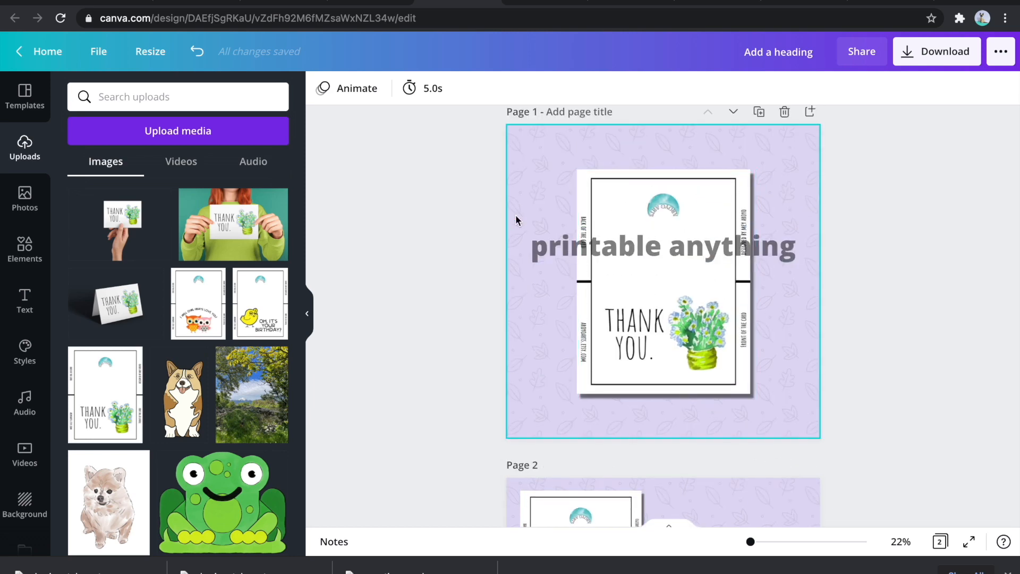
{"action": "key", "text": "t"}
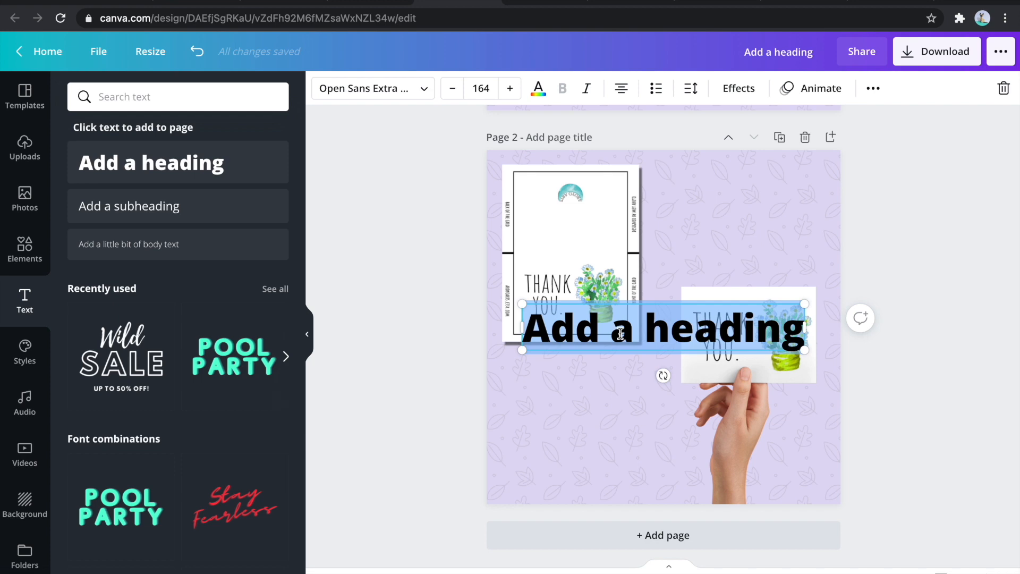
{"action": "type", "text": "Pr"}
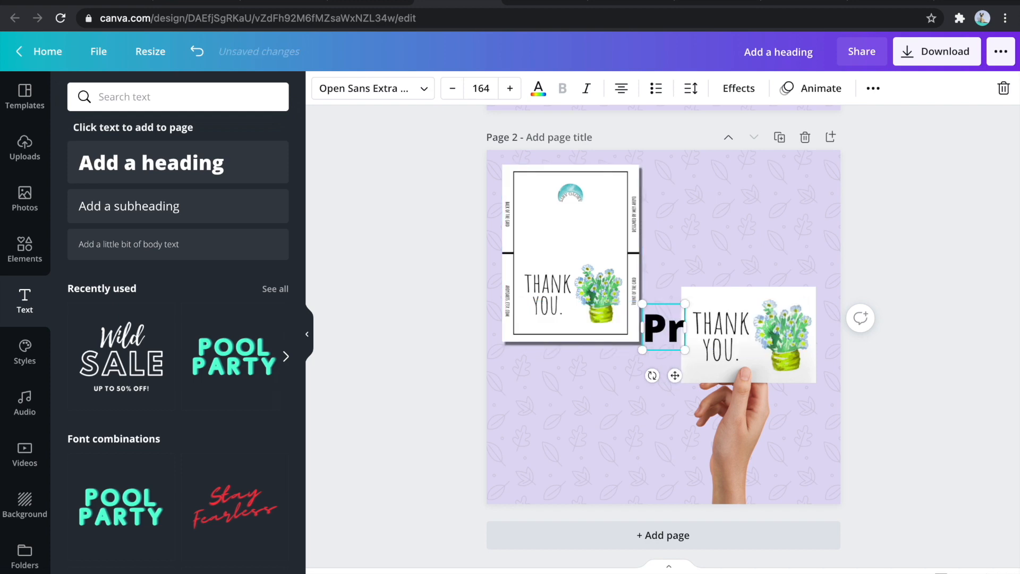
{"action": "type", "text": "intable thank you"}
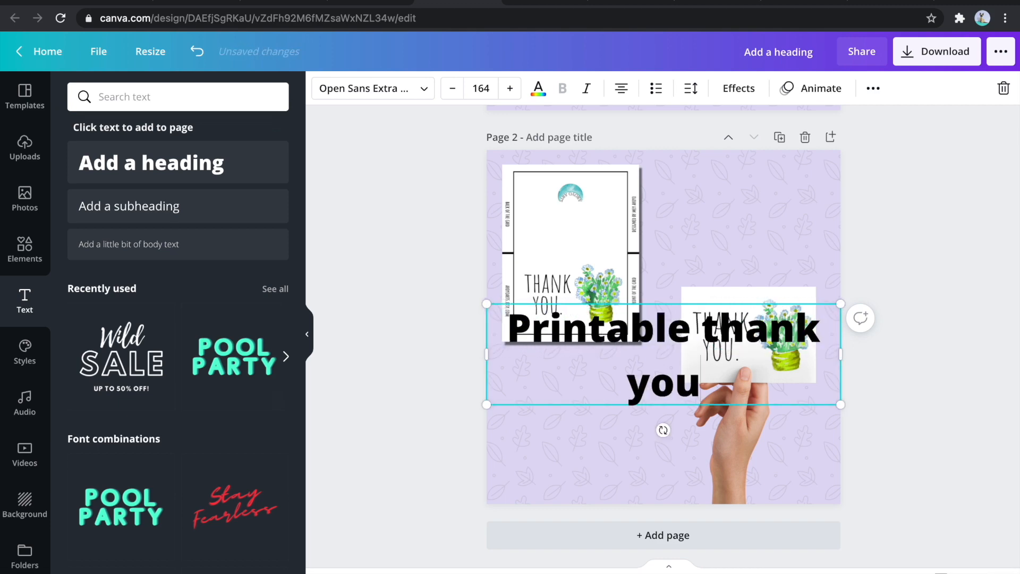
{"action": "type", "text": " card"}
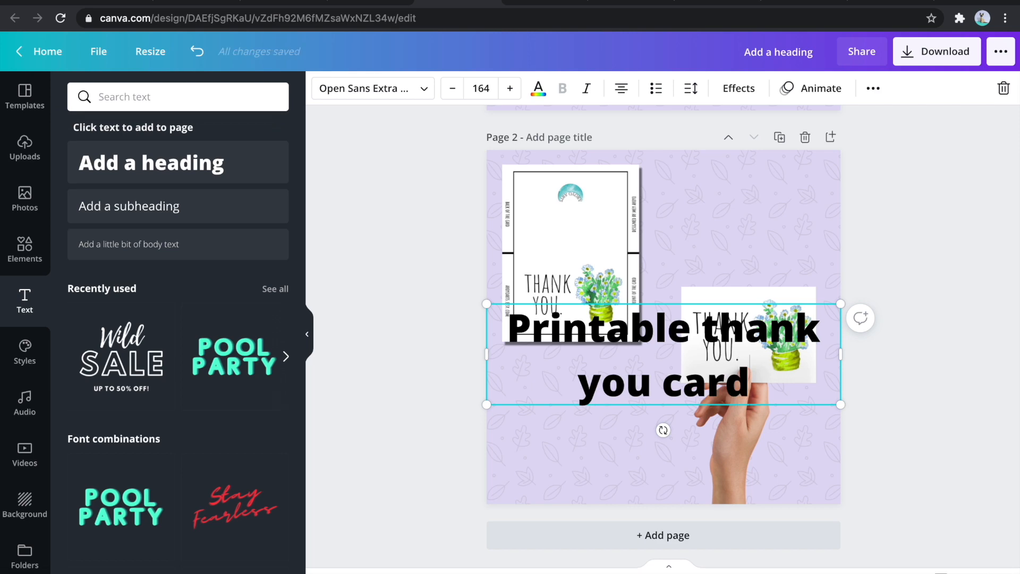
- Shrink the heading into a narrow three-line text box at font size 113 and tighten its line spacing
{"action": "left_click_drag", "start_coordinate": [487, 356], "coordinate": [614, 372]}
{"action": "left_click_drag", "start_coordinate": [614, 458], "coordinate": [684, 411]}
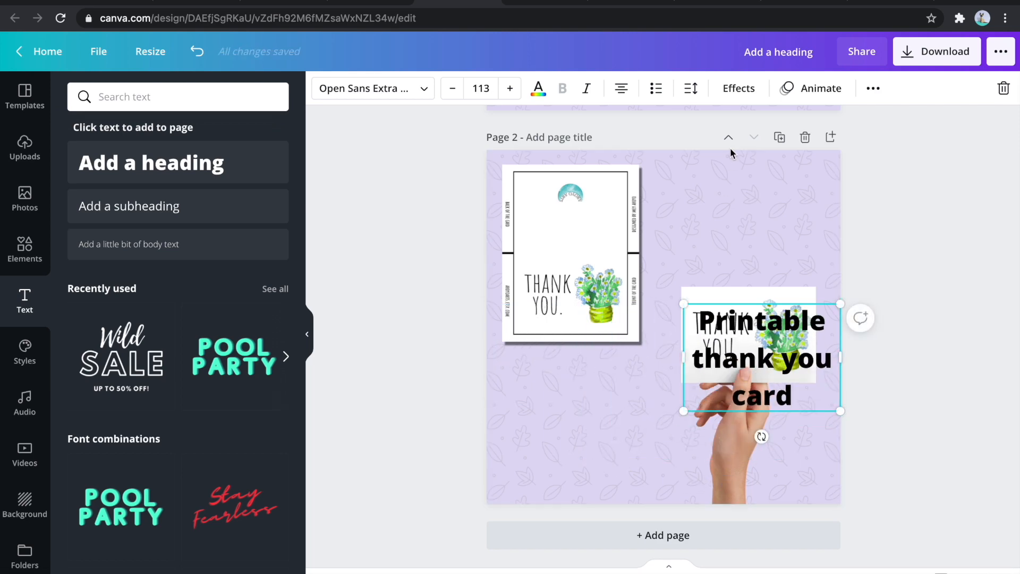
{"action": "left_click", "coordinate": [691, 89]}
{"action": "left_click_drag", "start_coordinate": [819, 166], "coordinate": [801, 169]}
{"action": "left_click", "coordinate": [907, 386]}
{"action": "left_click", "coordinate": [907, 414]}
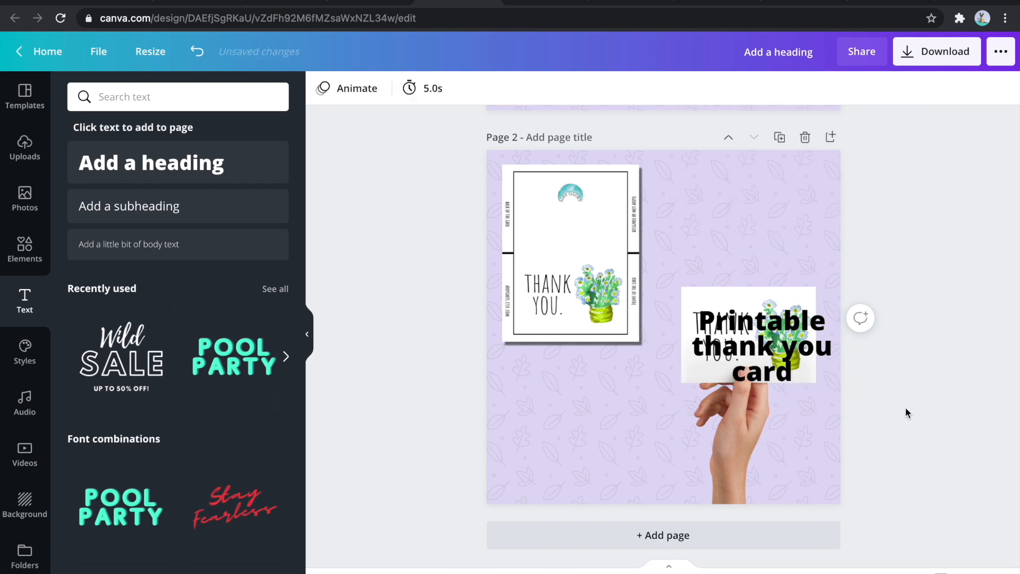
- Position the heading above the hand mockup and "Print on US letterhead Cut & Fold = 7x5 inch card" below the card sheet, both in Londrina Solid
{"action": "left_click_drag", "start_coordinate": [760, 348], "coordinate": [739, 218]}
{"action": "left_click_drag", "start_coordinate": [738, 231], "coordinate": [740, 230]}
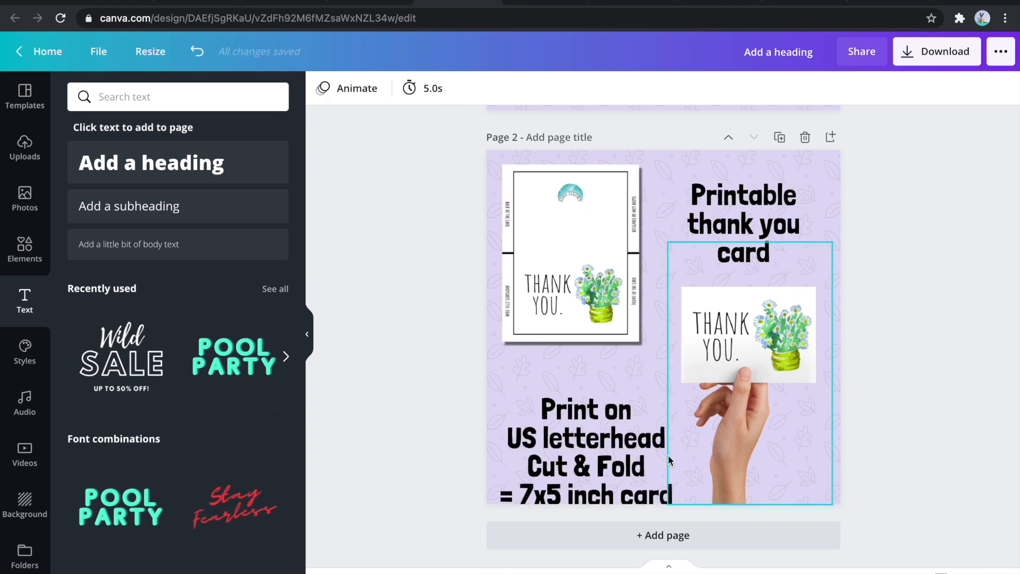
{"action": "left_click", "coordinate": [648, 454]}
{"action": "left_click_drag", "start_coordinate": [648, 454], "coordinate": [648, 430]}
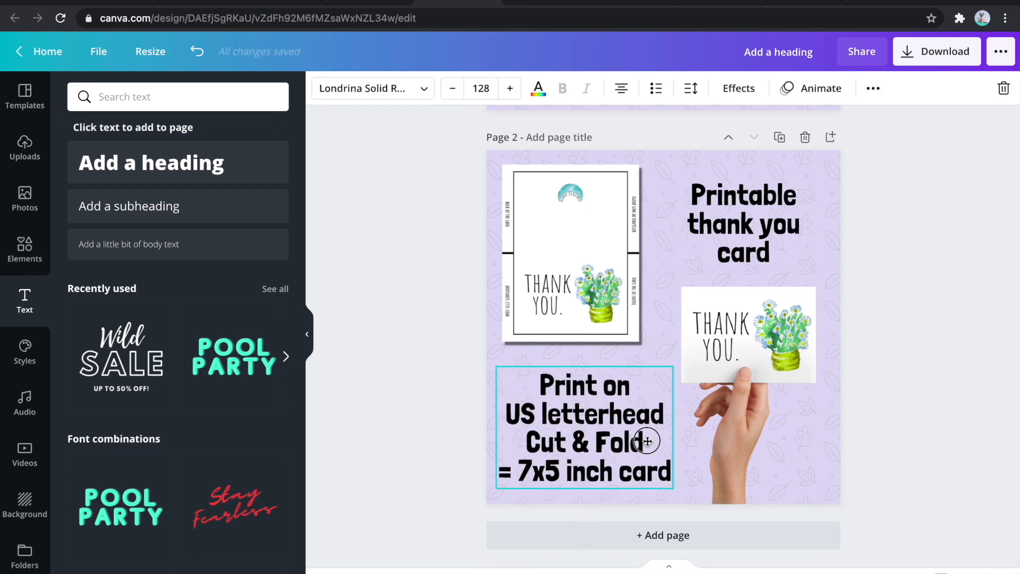
{"action": "left_click", "coordinate": [951, 449]}
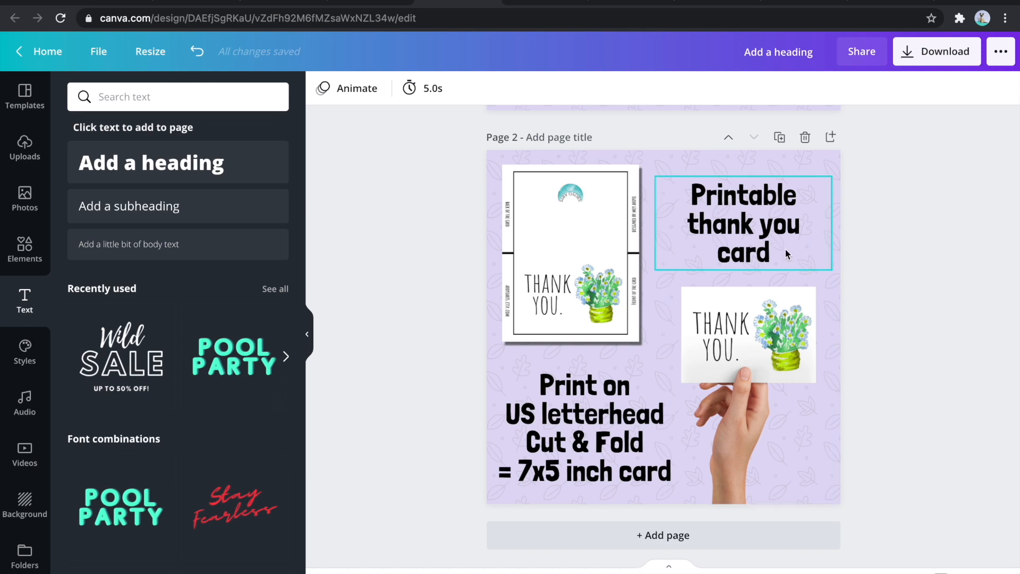
- Try blue-gray, gray, green and olive for page 2's patterned background and set it to a custom pale yellow-green
{"action": "left_click", "coordinate": [820, 167]}
{"action": "left_click", "coordinate": [323, 88]}
{"action": "left_click", "coordinate": [158, 319]}
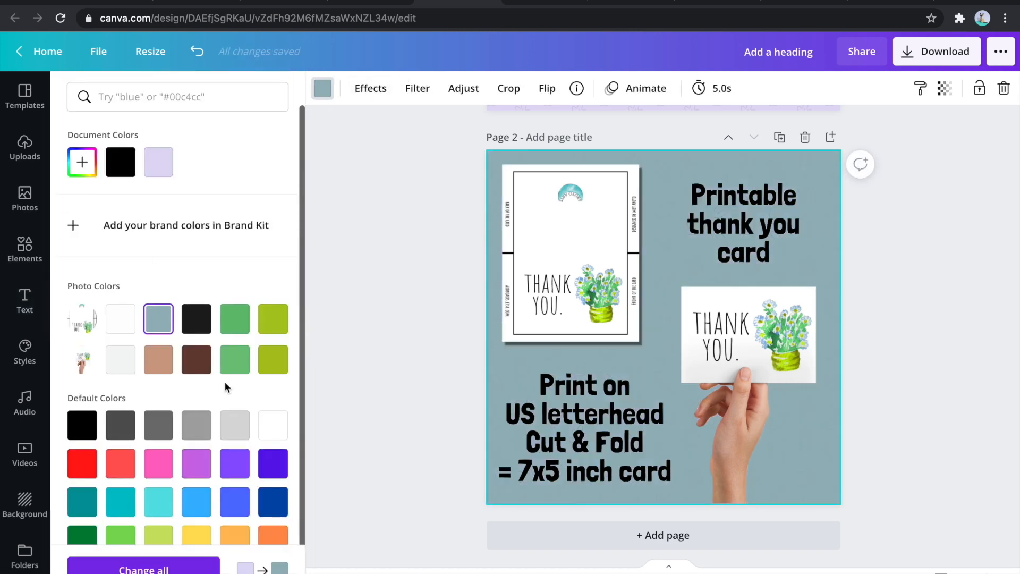
{"action": "left_click", "coordinate": [236, 428]}
{"action": "left_click", "coordinate": [197, 425]}
{"action": "left_click", "coordinate": [235, 319]}
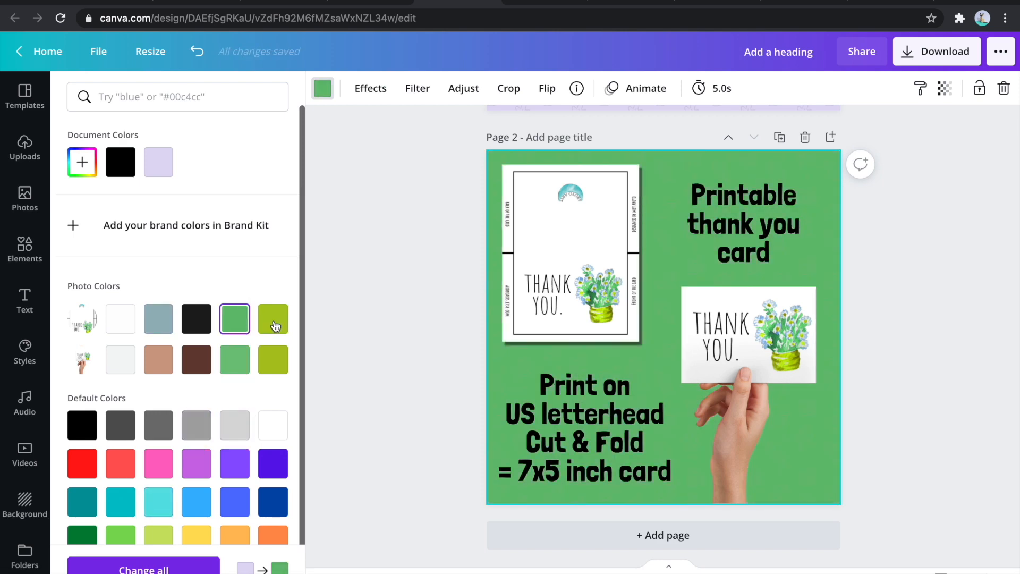
{"action": "left_click", "coordinate": [273, 318]}
{"action": "left_click", "coordinate": [273, 360]}
{"action": "scroll", "coordinate": [200, 340], "scroll_direction": "down", "scroll_amount": 1}
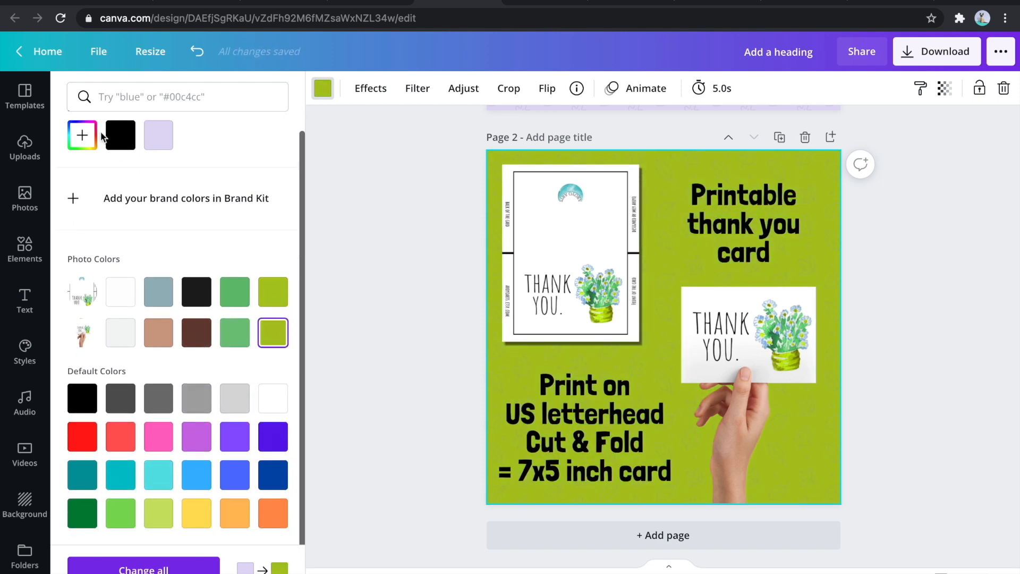
{"action": "left_click", "coordinate": [82, 135]}
{"action": "left_click_drag", "start_coordinate": [237, 182], "coordinate": [166, 166]}
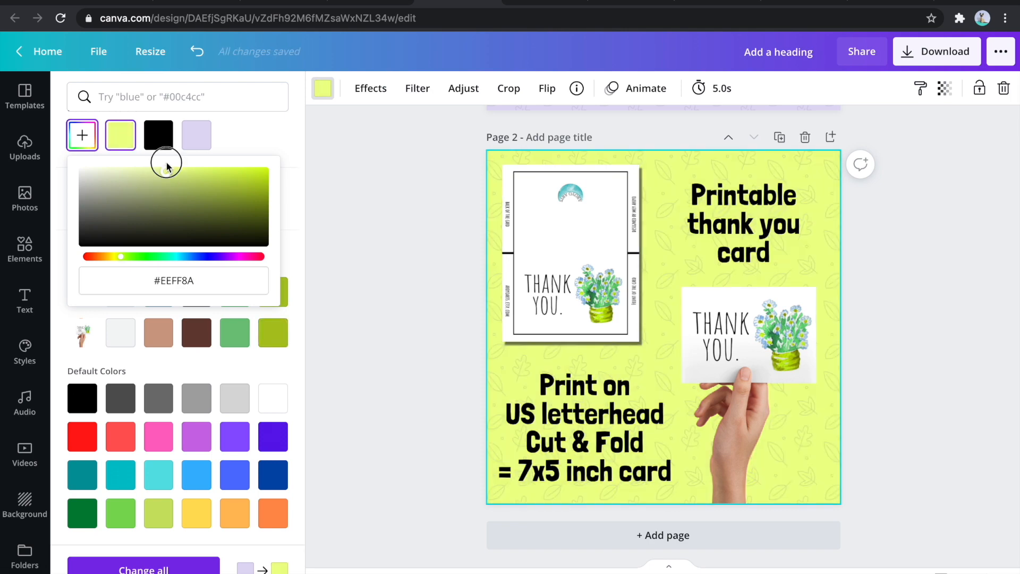
{"action": "left_click", "coordinate": [128, 173]}
{"action": "left_click", "coordinate": [408, 337]}
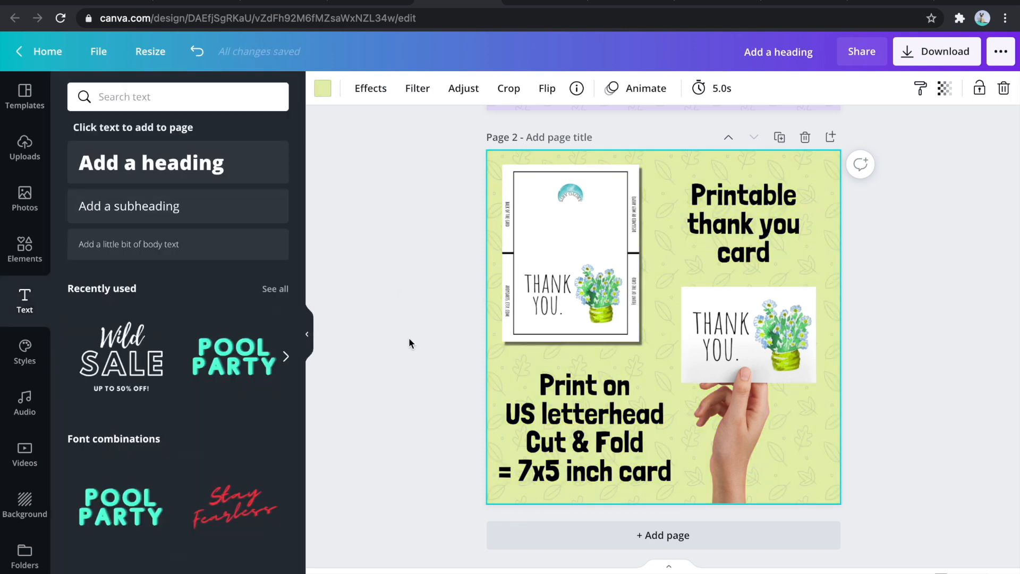
- Enlarge the hand mockup on page 2 and move the heading up to align with the top of the card sheet
{"action": "left_click", "coordinate": [784, 422]}
{"action": "left_click_drag", "start_coordinate": [837, 236], "coordinate": [826, 241]}
{"action": "left_click", "coordinate": [765, 215]}
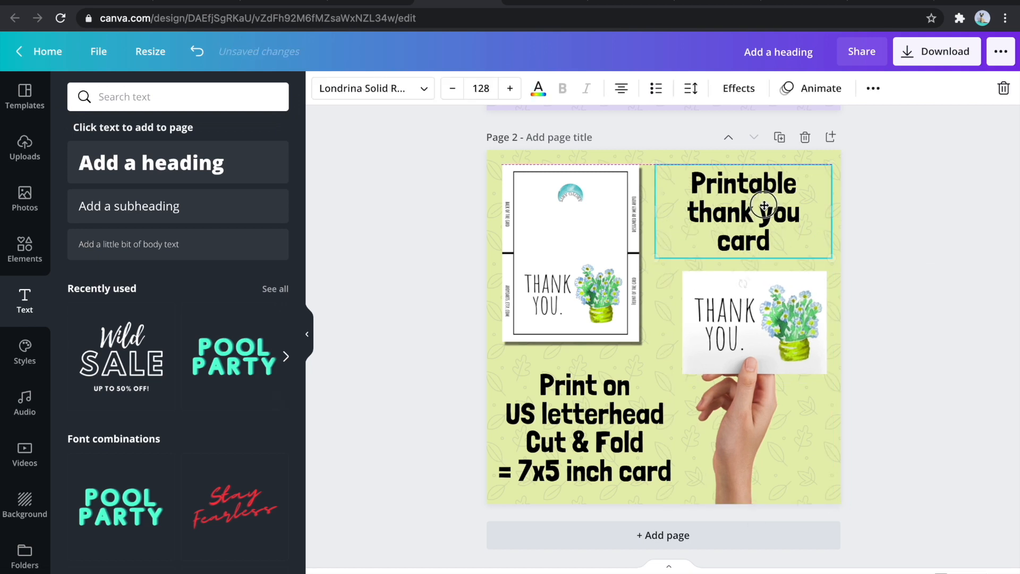
{"action": "left_click", "coordinate": [867, 328]}
- Add a third page and fill its whole background with the woman mockup image
{"action": "scroll", "coordinate": [869, 328], "scroll_direction": "down", "scroll_amount": 1}
{"action": "scroll", "coordinate": [868, 327], "scroll_direction": "up", "scroll_amount": 5}
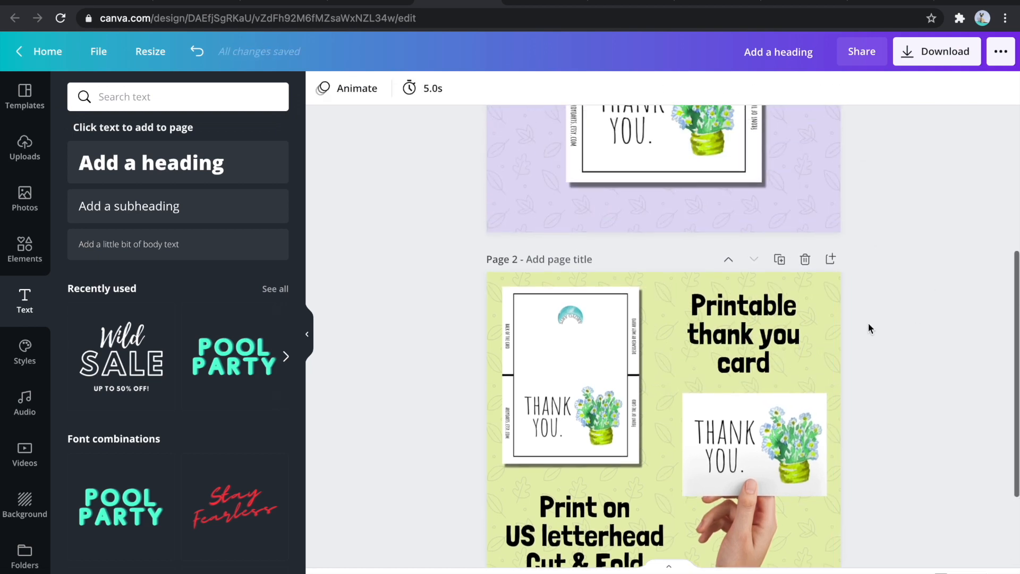
{"action": "scroll", "coordinate": [510, 319], "scroll_direction": "down", "scroll_amount": 5}
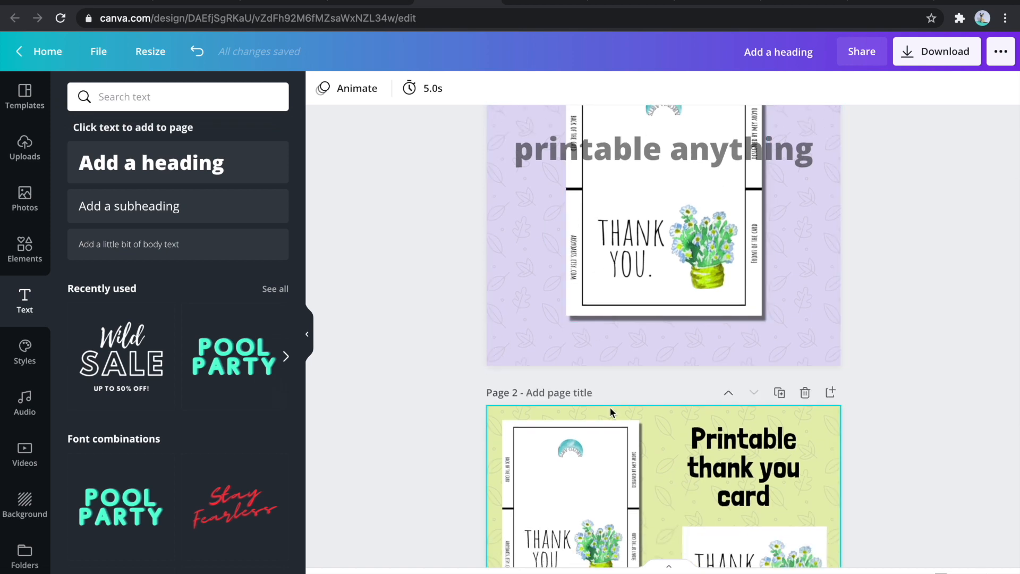
{"action": "left_click", "coordinate": [578, 537]}
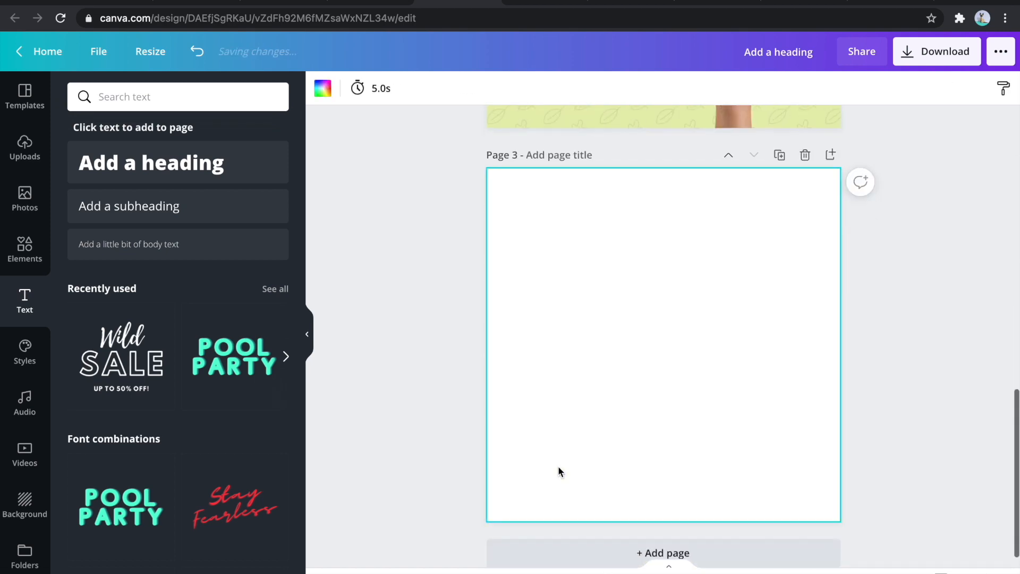
{"action": "left_click", "coordinate": [32, 160]}
{"action": "left_click_drag", "start_coordinate": [191, 201], "coordinate": [486, 239]}
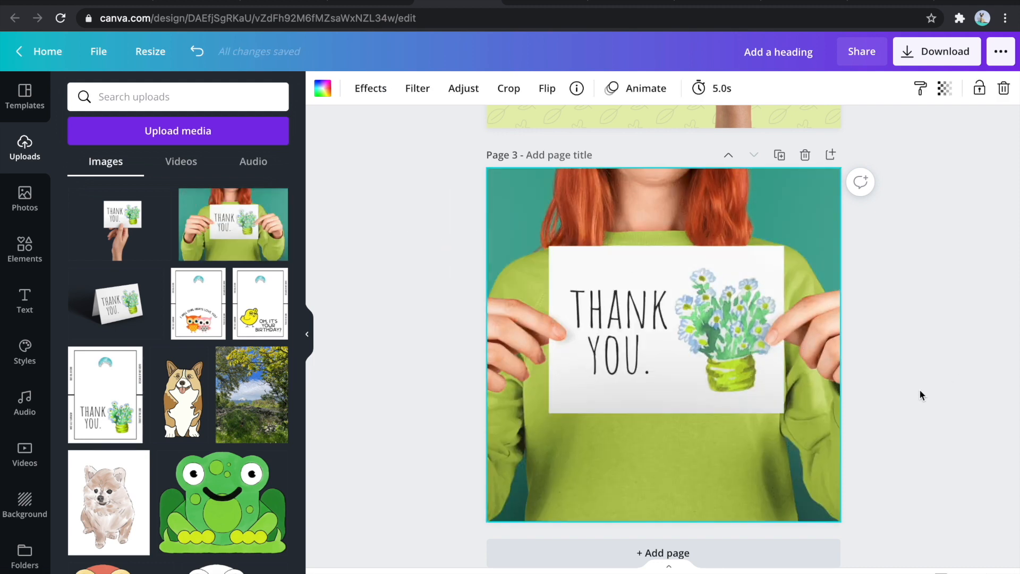
- Add a fourth page with the woman mockup sized to the full page width, leaving a white strip above it
{"action": "left_click", "coordinate": [633, 553]}
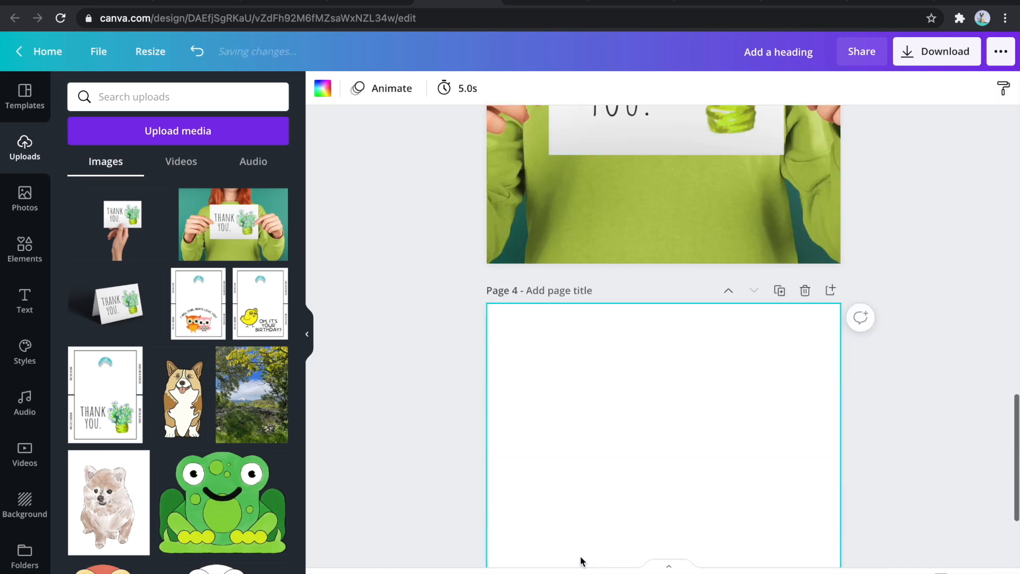
{"action": "left_click", "coordinate": [244, 219]}
{"action": "left_click_drag", "start_coordinate": [710, 384], "coordinate": [659, 482]}
{"action": "left_click_drag", "start_coordinate": [742, 353], "coordinate": [826, 257]}
{"action": "left_click", "coordinate": [901, 257]}
{"action": "left_click", "coordinate": [692, 300]}
{"action": "left_click_drag", "start_coordinate": [661, 284], "coordinate": [663, 239]}
{"action": "left_click", "coordinate": [857, 236]}
- Copy the "Printable thank you card" heading from page 2 to page 4 and widen its text box to the full page width
{"action": "scroll", "coordinate": [858, 237], "scroll_direction": "up", "scroll_amount": 10}
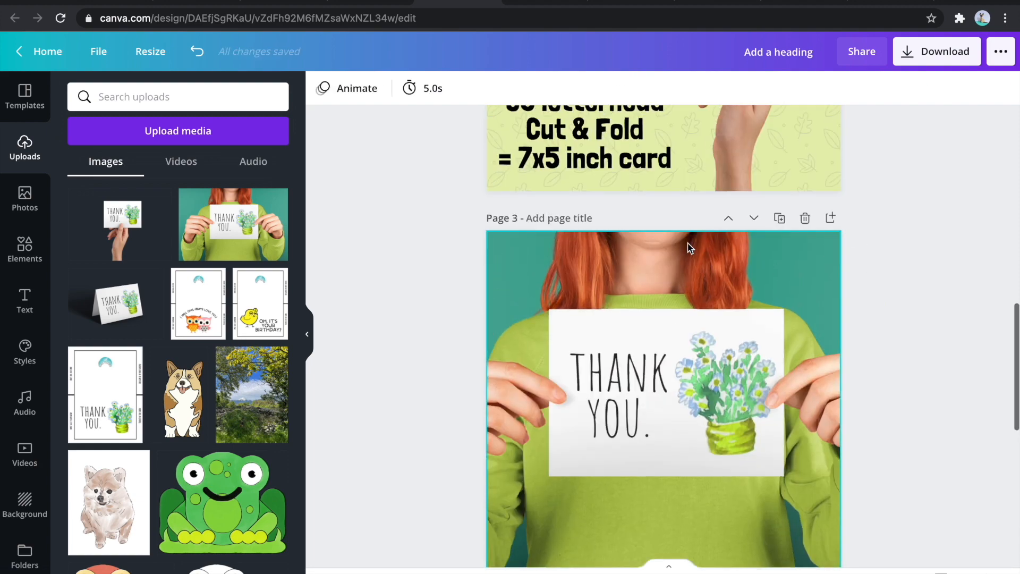
{"action": "left_click", "coordinate": [742, 164]}
{"action": "scroll", "coordinate": [743, 164], "scroll_direction": "down", "scroll_amount": 7}
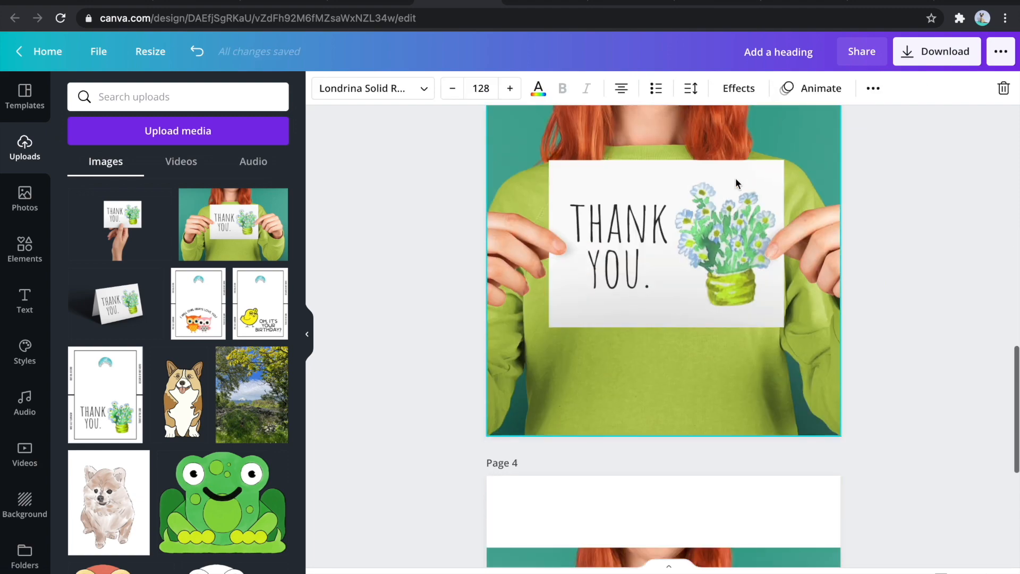
{"action": "scroll", "coordinate": [703, 337], "scroll_direction": "down", "scroll_amount": 4}
{"action": "left_click_drag", "start_coordinate": [524, 296], "coordinate": [485, 296]}
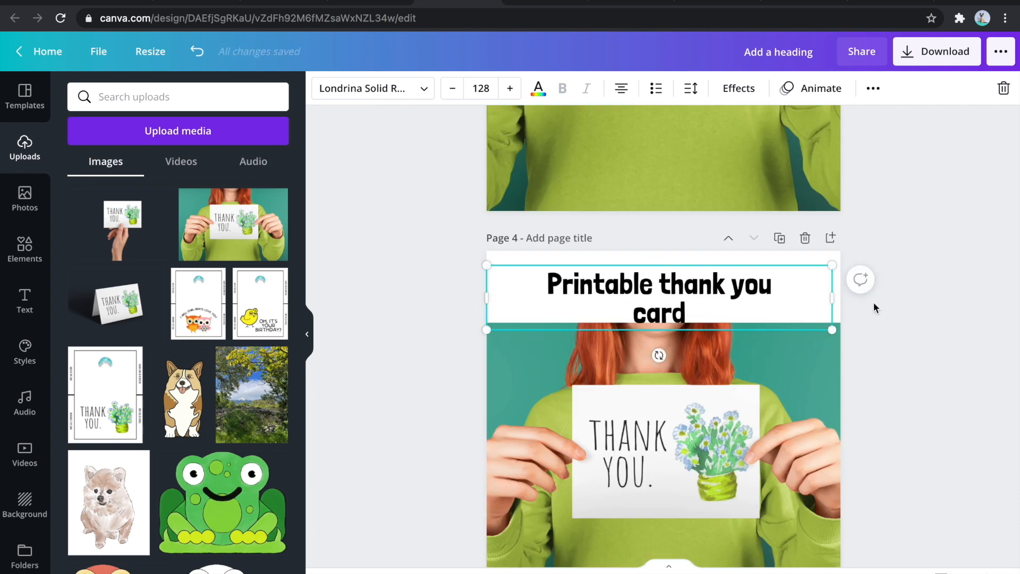
{"action": "left_click_drag", "start_coordinate": [830, 298], "coordinate": [840, 298]}
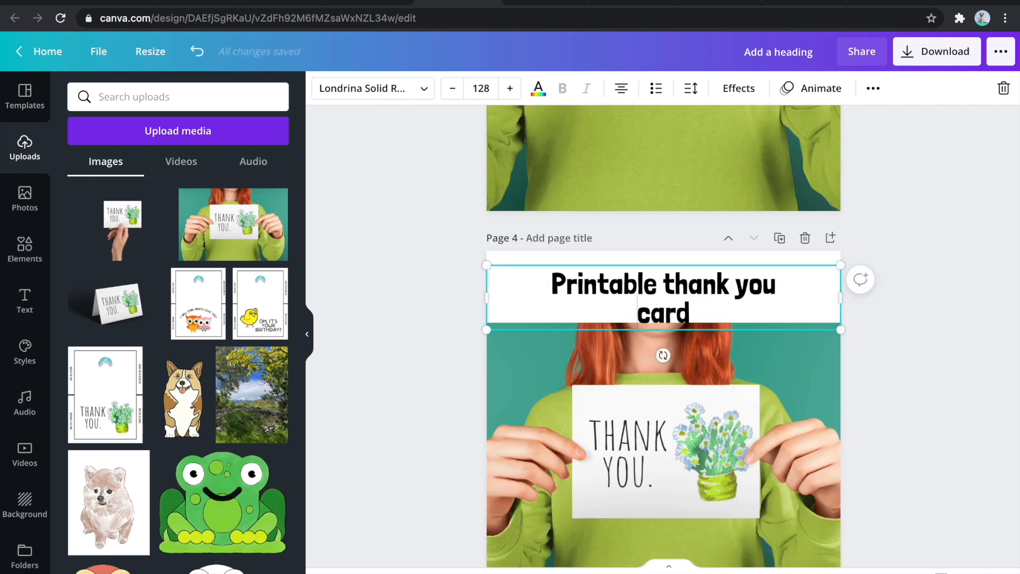
- Fit page 4's heading on one line at font size 130, enlarge the woman mockup slightly, and center the heading in the white strip
{"action": "left_click", "coordinate": [601, 286]}
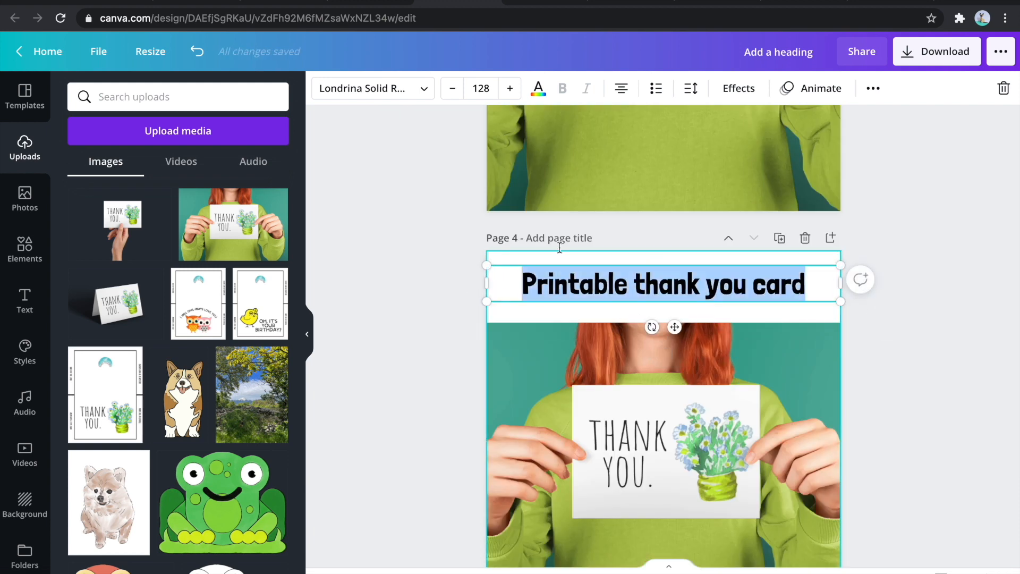
{"action": "left_click", "coordinate": [469, 89]}
{"action": "type", "text": "1"}
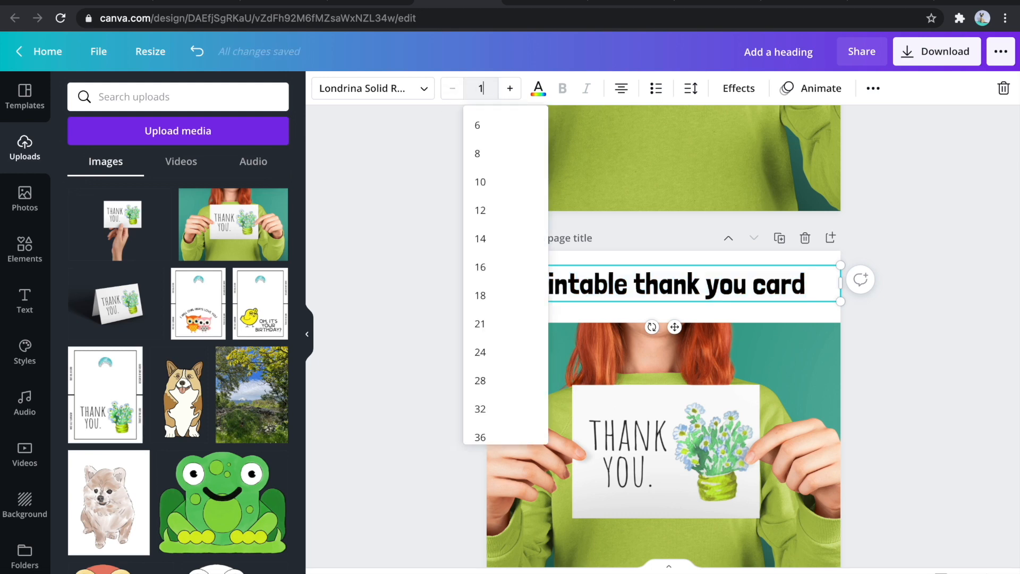
{"action": "type", "text": "250"}
{"action": "key", "text": "Return"}
{"action": "left_click", "coordinate": [728, 362]}
{"action": "left_click_drag", "start_coordinate": [668, 322], "coordinate": [667, 308]}
{"action": "left_click", "coordinate": [664, 279]}
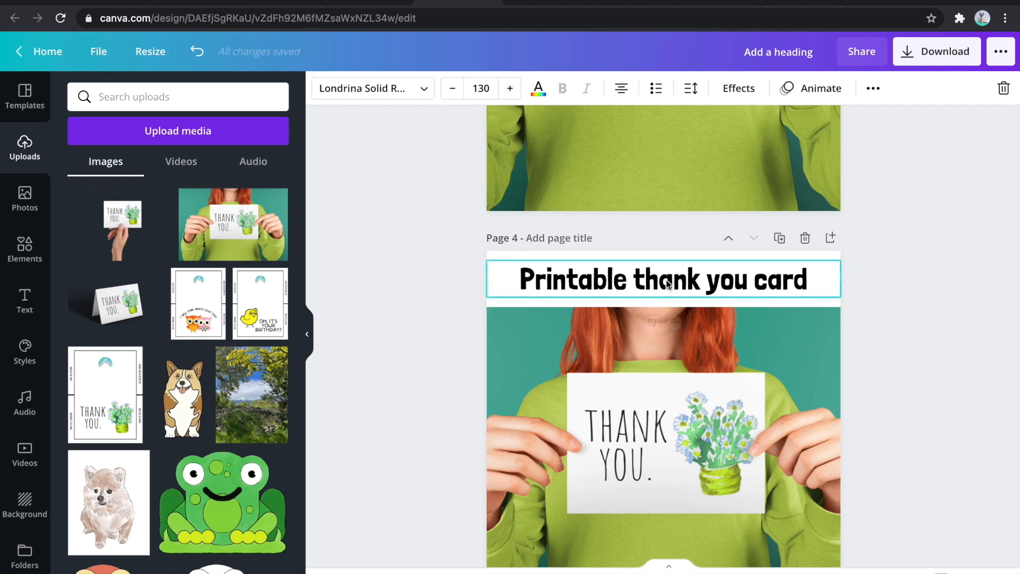
{"action": "left_click", "coordinate": [866, 339]}
- Delete page 3 with the full-page woman mockup and review the remaining pages
{"action": "scroll", "coordinate": [856, 354], "scroll_direction": "down", "scroll_amount": 1}
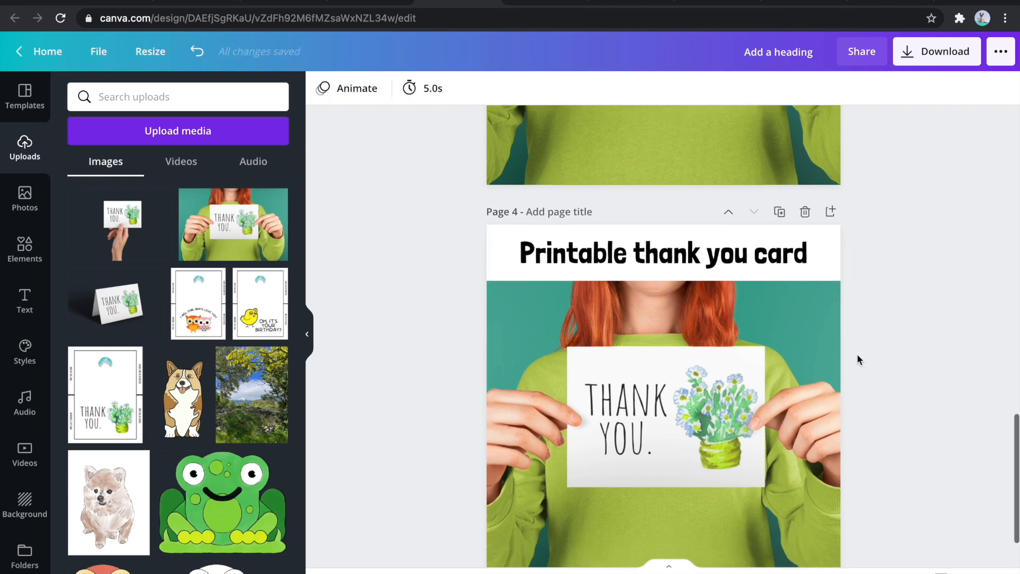
{"action": "scroll", "coordinate": [856, 353], "scroll_direction": "down", "scroll_amount": 2}
{"action": "scroll", "coordinate": [776, 287], "scroll_direction": "up", "scroll_amount": 6}
{"action": "scroll", "coordinate": [794, 368], "scroll_direction": "up", "scroll_amount": 4}
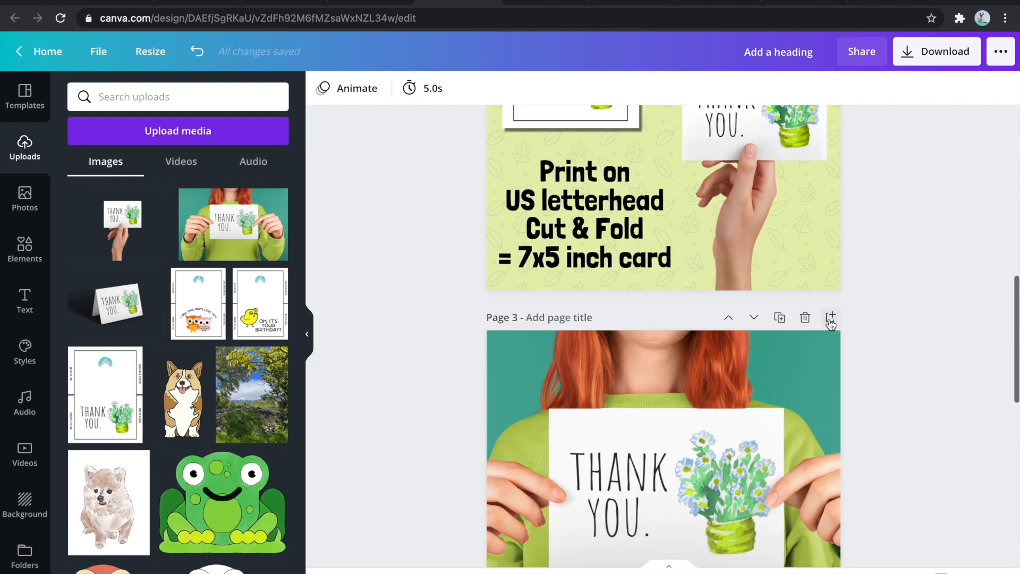
{"action": "left_click", "coordinate": [804, 317]}
{"action": "scroll", "coordinate": [877, 229], "scroll_direction": "down", "scroll_amount": 4}
{"action": "scroll", "coordinate": [876, 229], "scroll_direction": "up", "scroll_amount": 10}
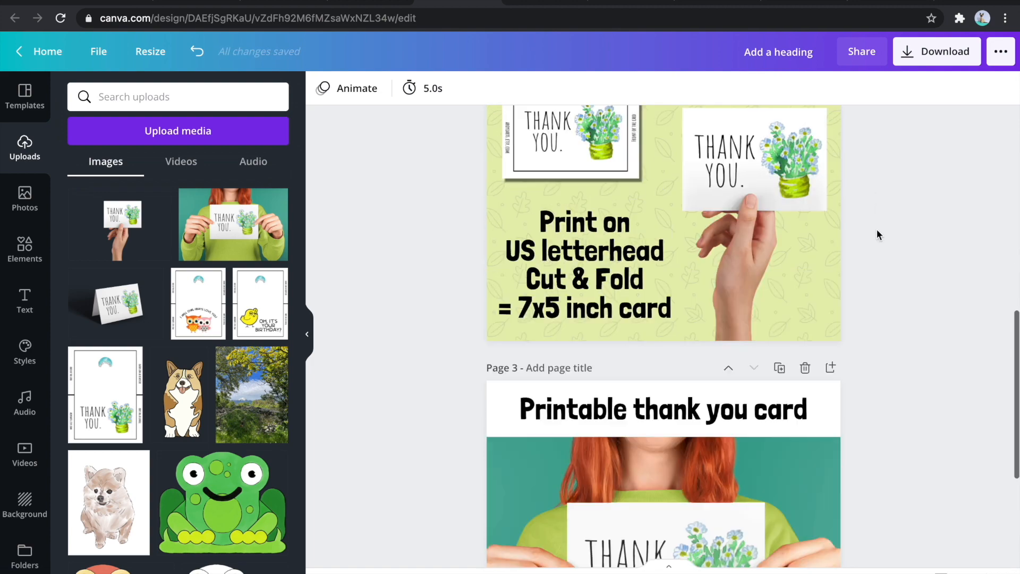
- Try the green photo color as the background of page 1
{"action": "left_click", "coordinate": [771, 160]}
{"action": "left_click", "coordinate": [322, 89]}
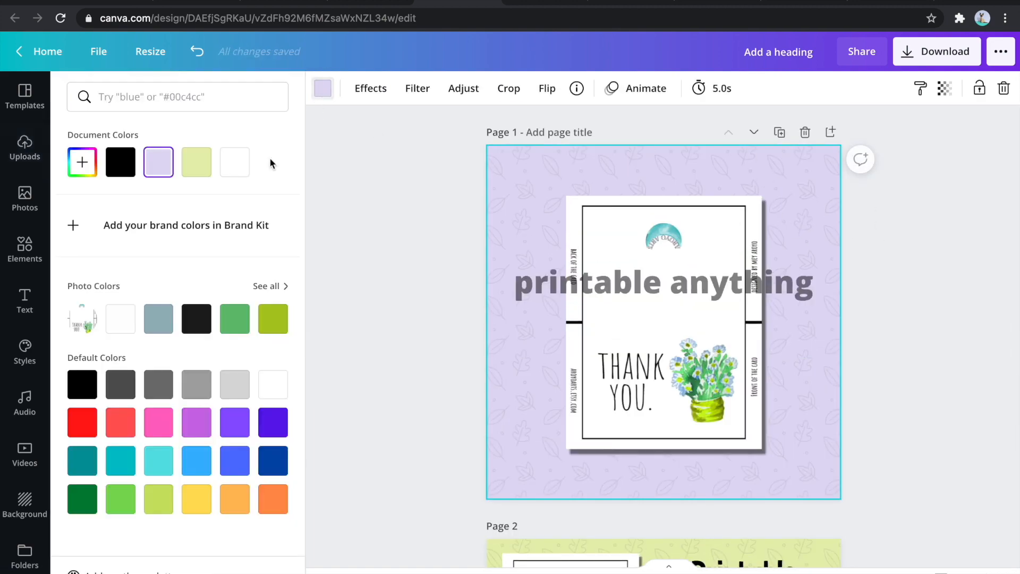
{"action": "left_click", "coordinate": [234, 320]}
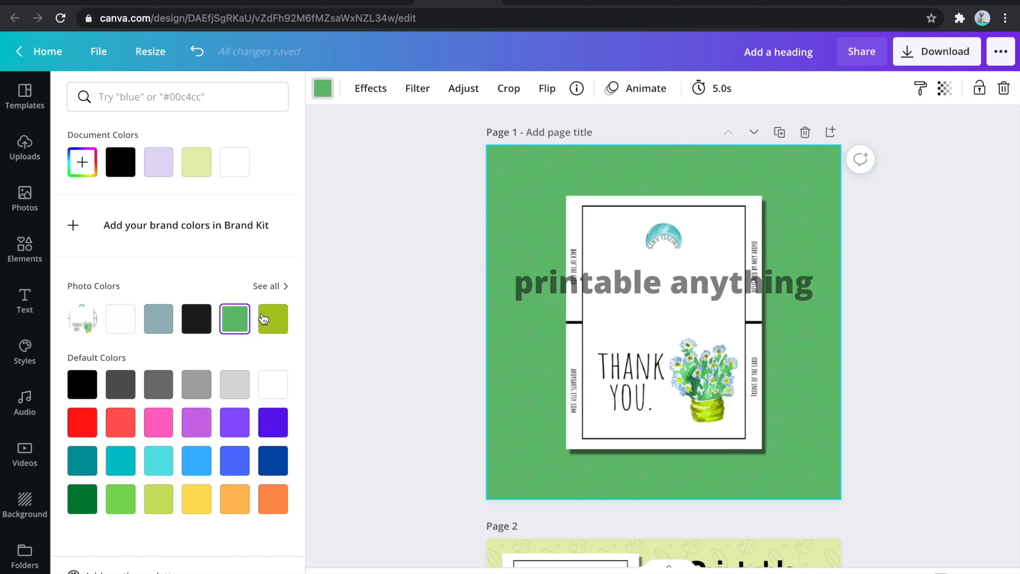
{"action": "left_click", "coordinate": [339, 298]}
- Place the woman mockup on page 1, pick its teal photo color for the background, and lighten it to a bright turquoise
{"action": "left_click", "coordinate": [223, 206]}
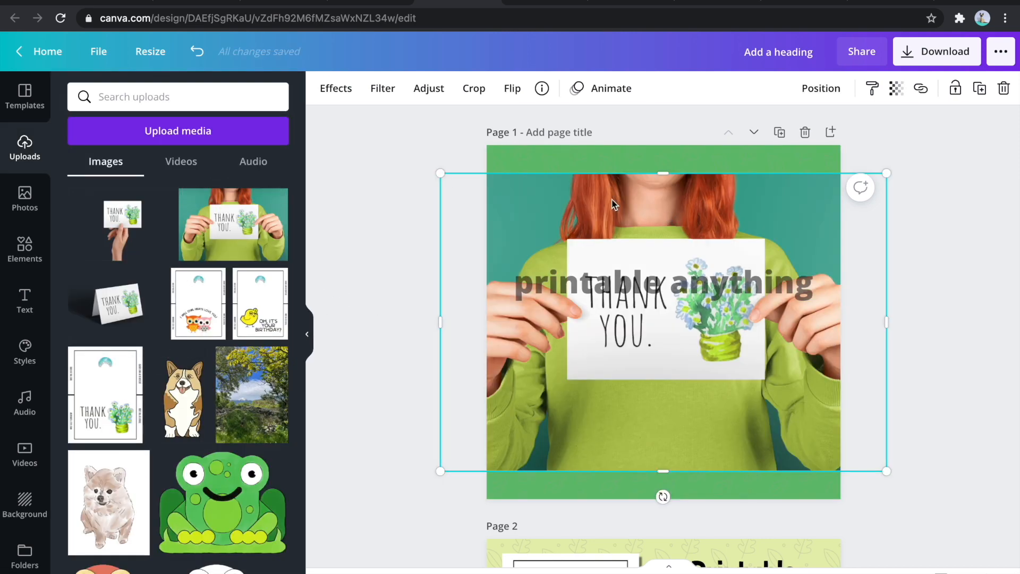
{"action": "left_click_drag", "start_coordinate": [619, 205], "coordinate": [789, 306]}
{"action": "left_click", "coordinate": [649, 167]}
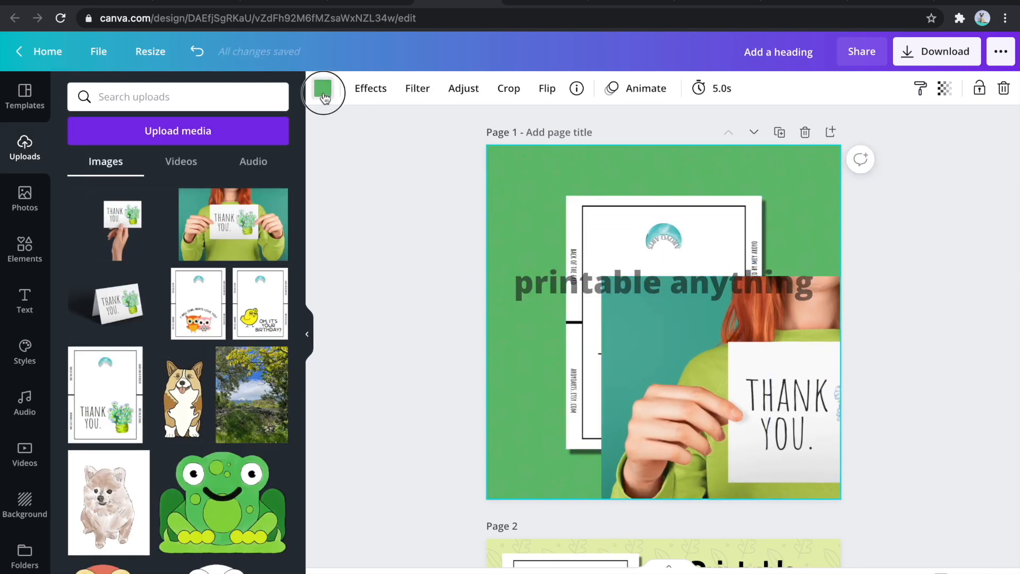
{"action": "left_click", "coordinate": [322, 88]}
{"action": "left_click", "coordinate": [164, 357]}
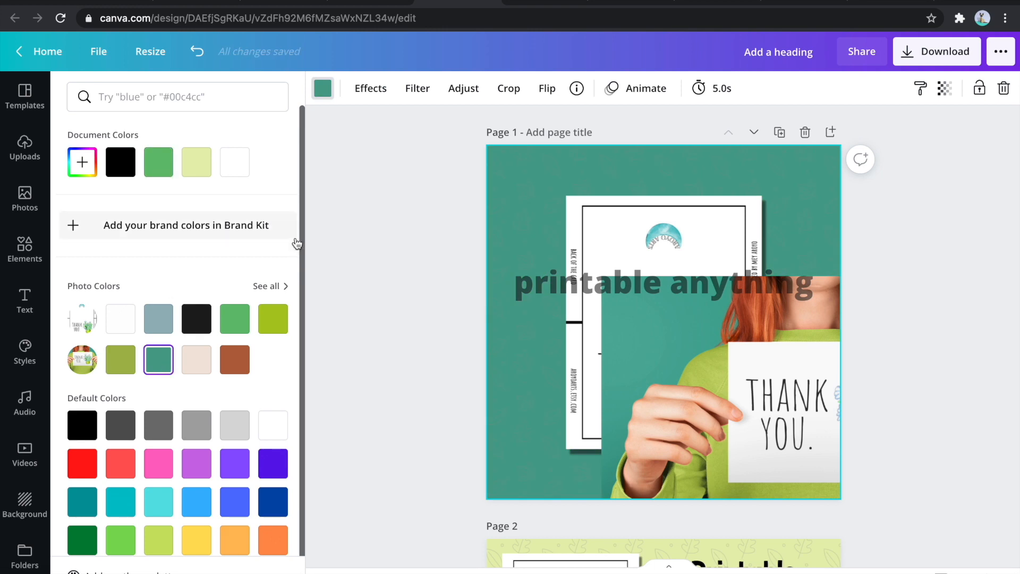
{"action": "left_click", "coordinate": [82, 162]}
{"action": "left_click", "coordinate": [161, 206]}
{"action": "left_click", "coordinate": [444, 296]}
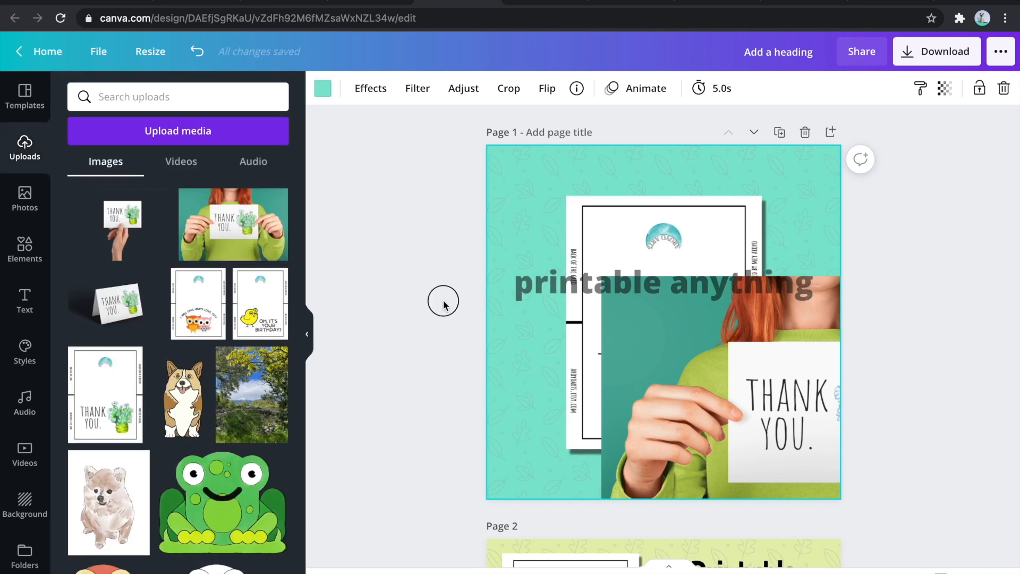
- Delete the woman mockup from page 1 and review the pages
{"action": "left_click", "coordinate": [779, 418]}
{"action": "key", "text": "Delete"}
{"action": "scroll", "coordinate": [855, 230], "scroll_direction": "down", "scroll_amount": 3}
{"action": "scroll", "coordinate": [855, 230], "scroll_direction": "down", "scroll_amount": 10}
{"action": "scroll", "coordinate": [856, 229], "scroll_direction": "up", "scroll_amount": 10}
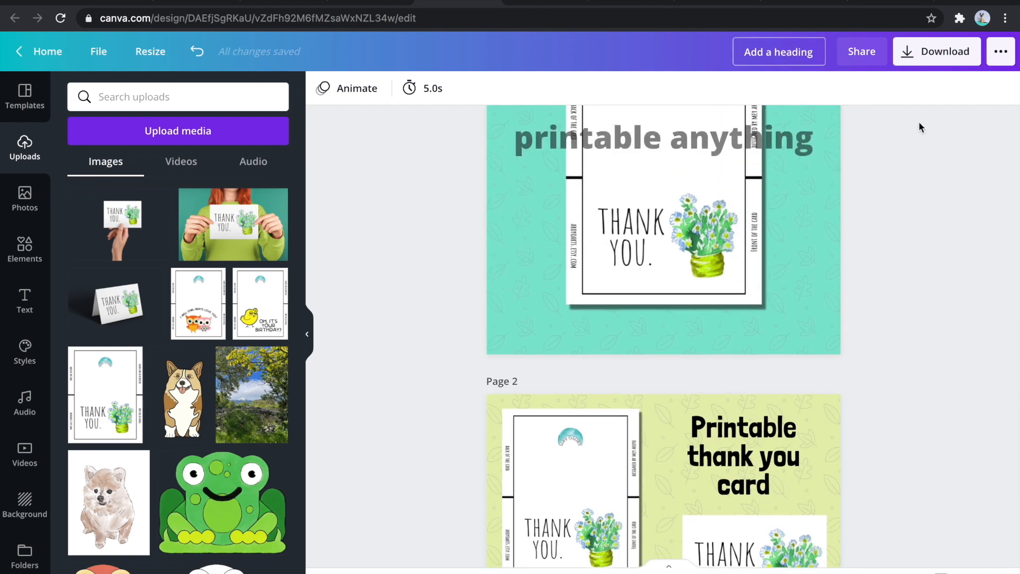
- Download all three pages as JPG images
{"action": "left_click", "coordinate": [909, 56]}
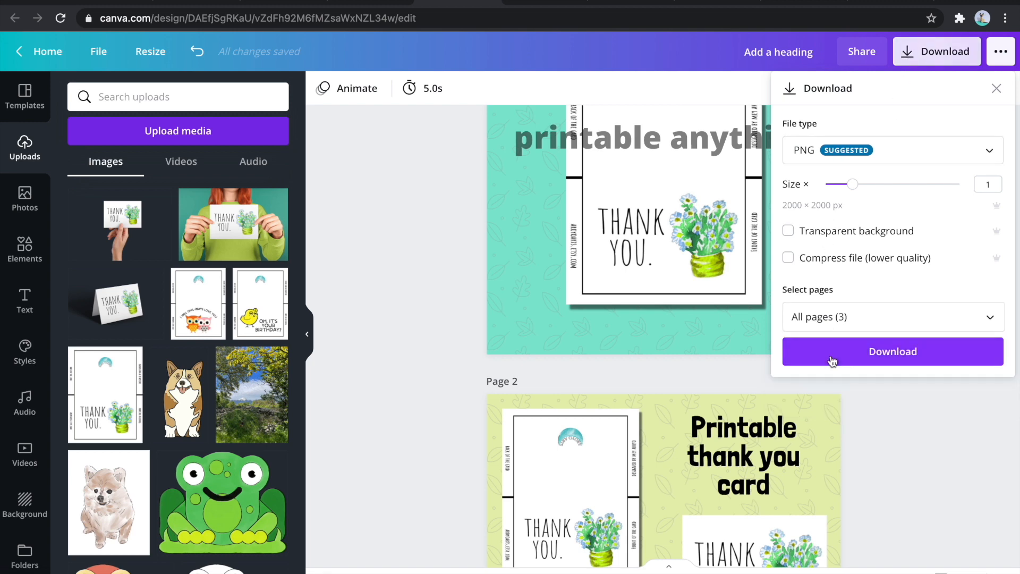
{"action": "left_click", "coordinate": [815, 148]}
{"action": "left_click", "coordinate": [826, 202]}
{"action": "left_click", "coordinate": [852, 346]}
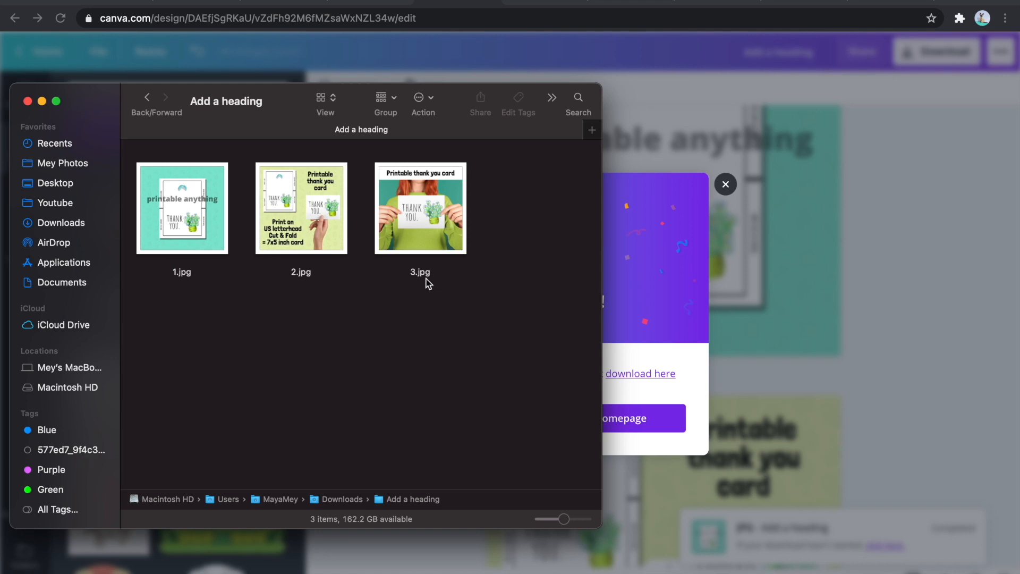
- Rename the three downloaded images with descriptive keywords, such as "digital download thank you card printable cards for thank you", and dismiss the download message
{"action": "left_click", "coordinate": [182, 274]}
{"action": "left_click", "coordinate": [178, 276]}
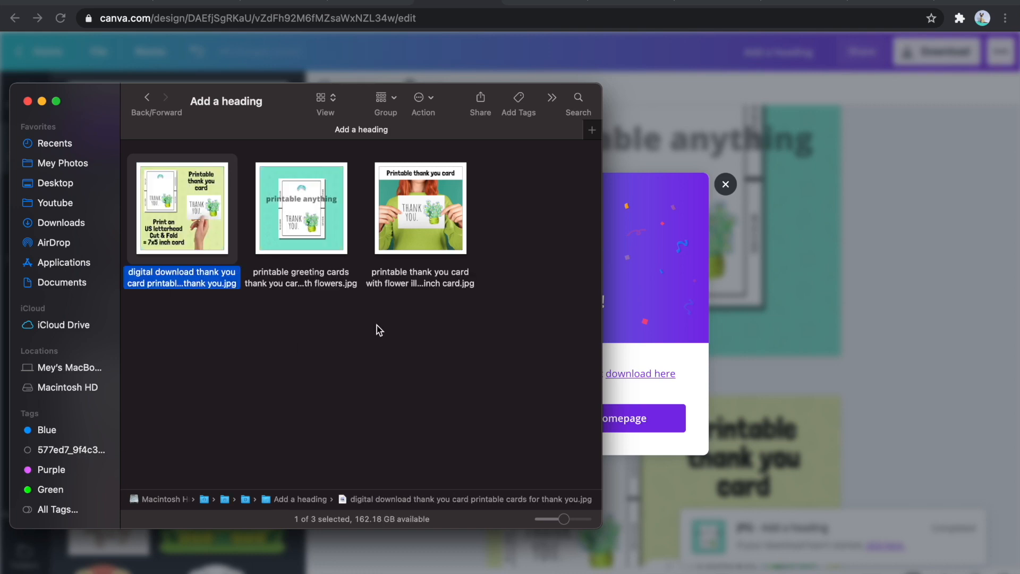
{"action": "left_click", "coordinate": [788, 219]}
{"action": "left_click", "coordinate": [729, 188]}
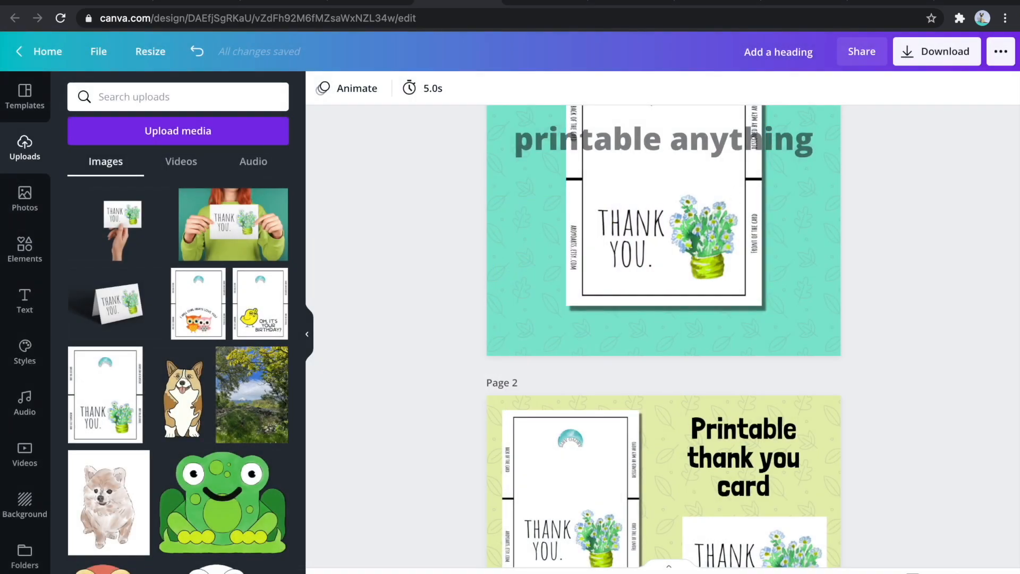
- Upload the three images from the "Add a heading" folder to the Shopify product's media and make the woman mockup the first image
{"action": "left_click", "coordinate": [202, 6]}
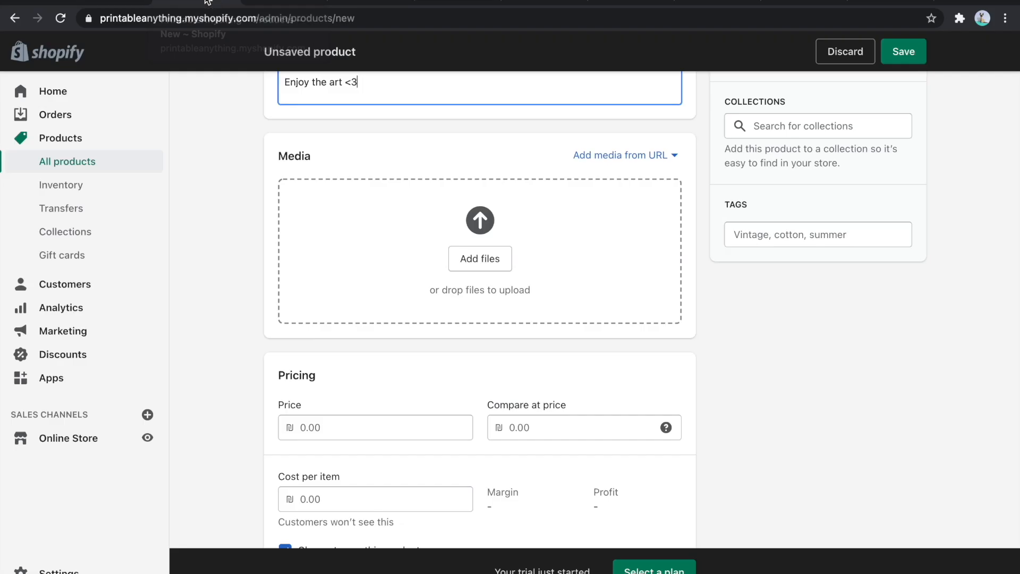
{"action": "left_click", "coordinate": [480, 260]}
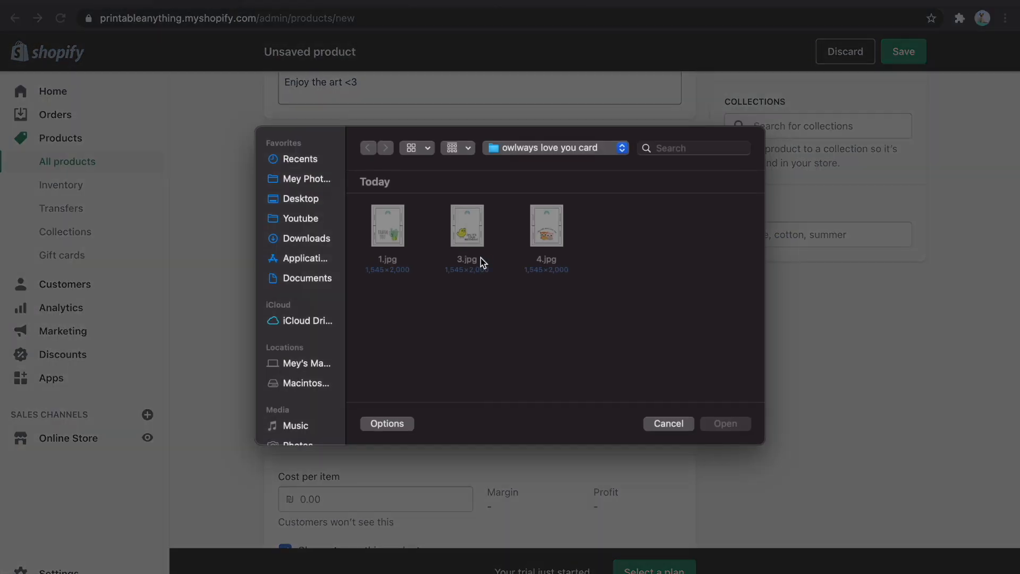
{"action": "left_click", "coordinate": [305, 238]}
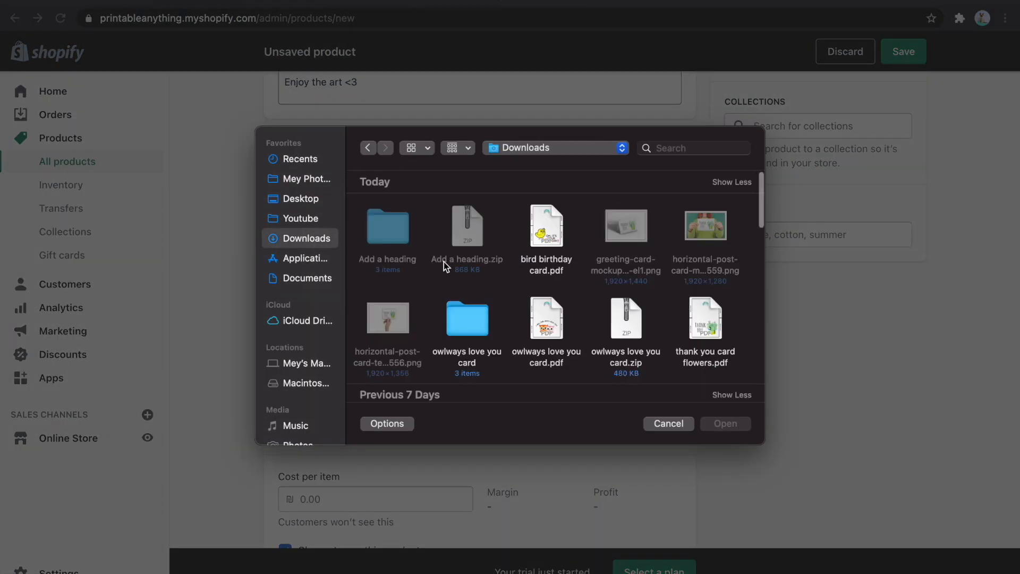
{"action": "double_click", "coordinate": [391, 226]}
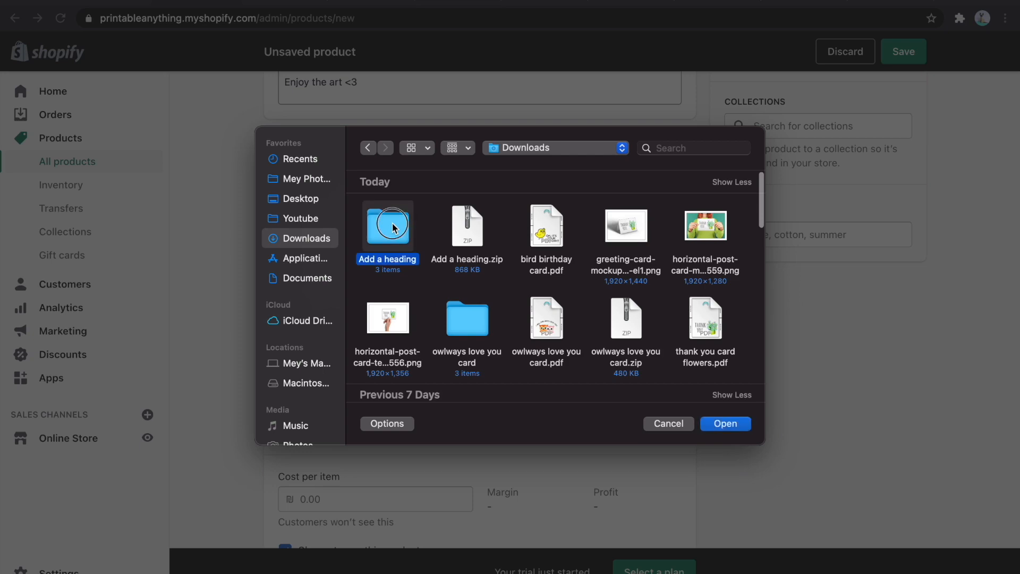
{"action": "left_click_drag", "start_coordinate": [651, 313], "coordinate": [397, 235]}
{"action": "key", "text": "Return"}
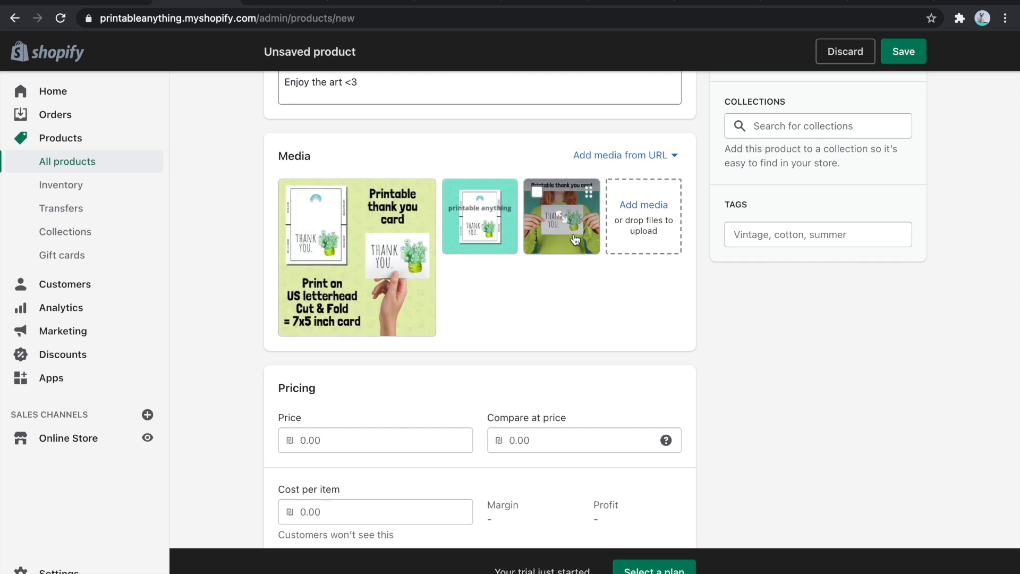
{"action": "left_click_drag", "start_coordinate": [575, 248], "coordinate": [333, 249]}
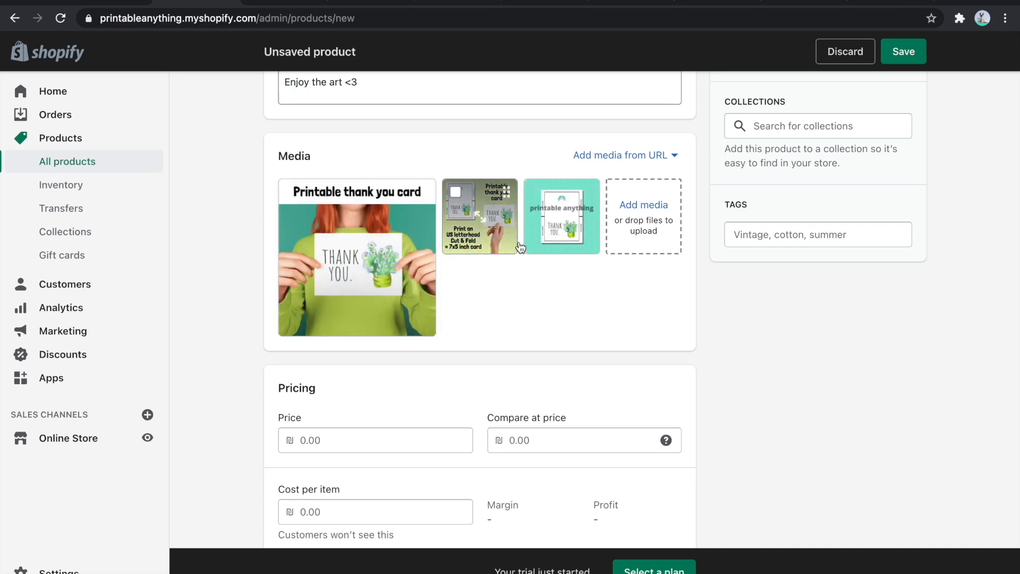
- Set the product's price to 12 and read the help for the compare-at price
{"action": "scroll", "coordinate": [566, 285], "scroll_direction": "down", "scroll_amount": 5}
{"action": "scroll", "coordinate": [566, 285], "scroll_direction": "up", "scroll_amount": 7}
{"action": "scroll", "coordinate": [566, 285], "scroll_direction": "down", "scroll_amount": 4}
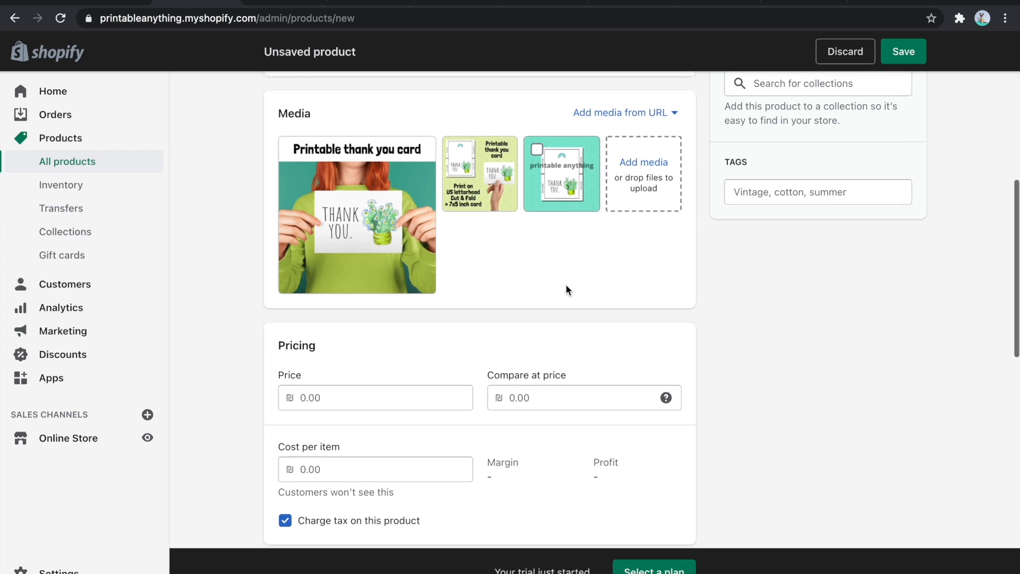
{"action": "left_click", "coordinate": [317, 399]}
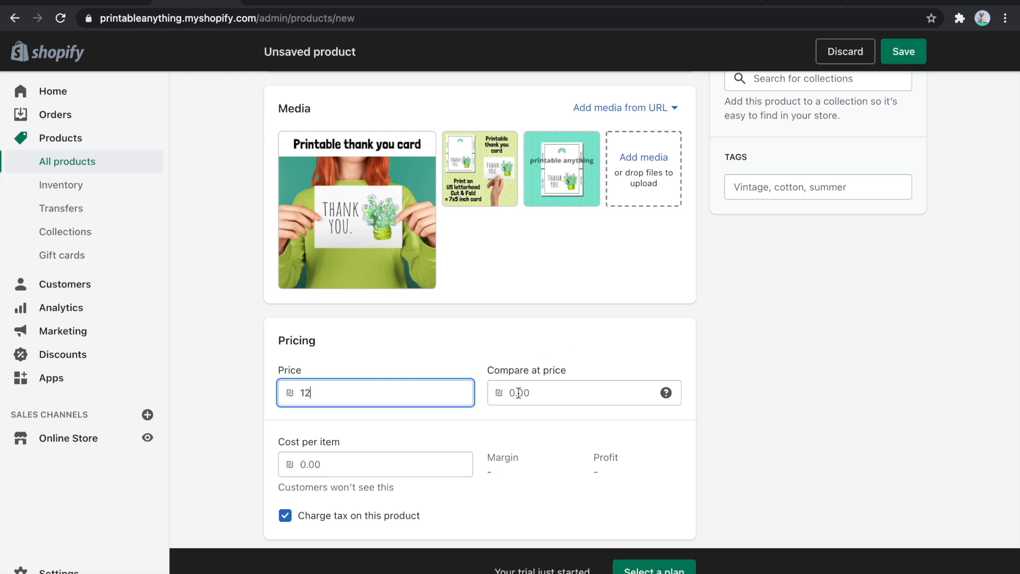
{"action": "mouse_move", "coordinate": [672, 405]}
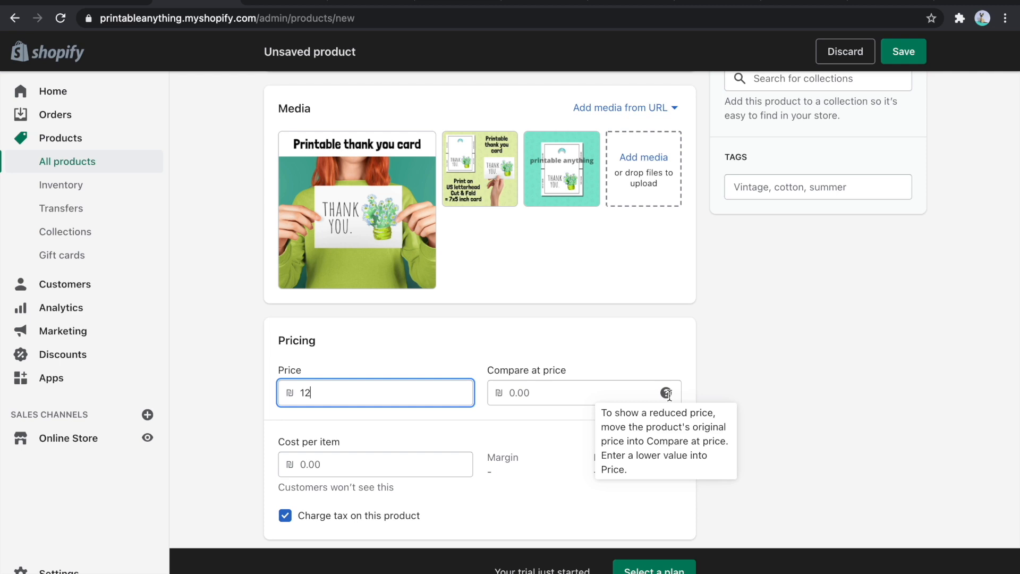
- Turn off quantity tracking and review the shipping, variants and search engine listing sections
{"action": "scroll", "coordinate": [521, 317], "scroll_direction": "down", "scroll_amount": 7}
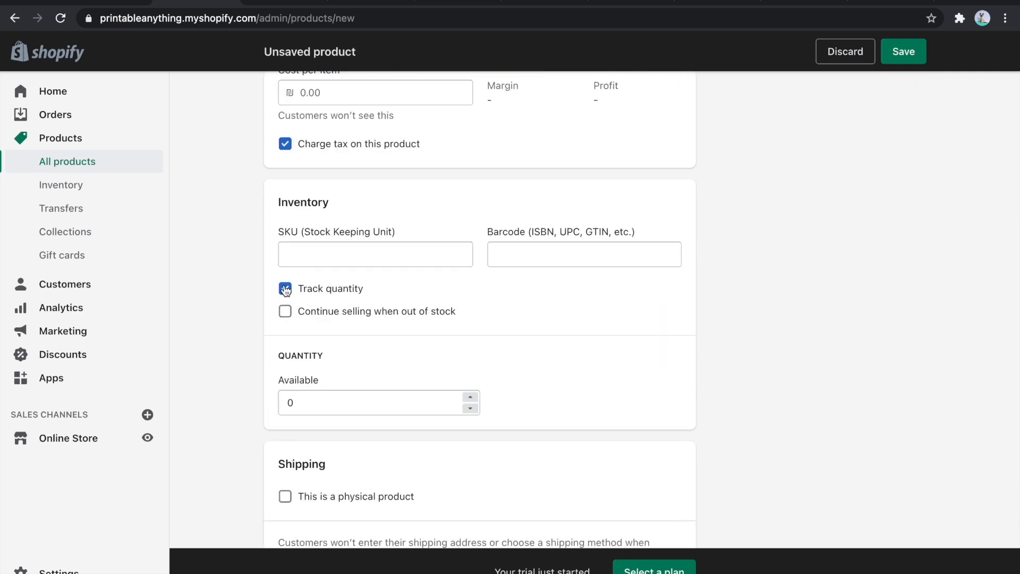
{"action": "left_click", "coordinate": [285, 288]}
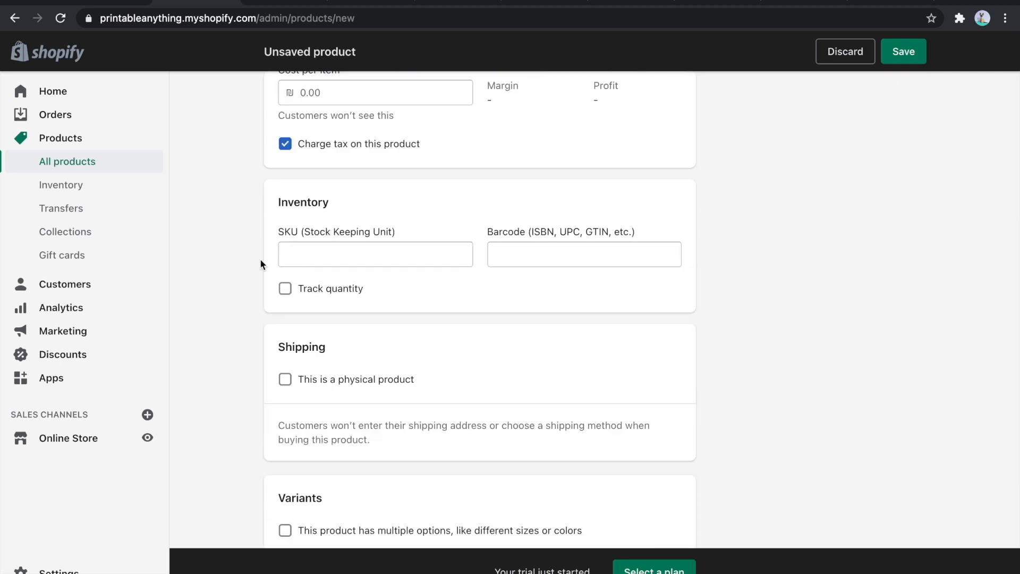
{"action": "scroll", "coordinate": [226, 239], "scroll_direction": "down", "scroll_amount": 6}
{"action": "scroll", "coordinate": [226, 239], "scroll_direction": "up", "scroll_amount": 2}
{"action": "scroll", "coordinate": [225, 240], "scroll_direction": "down", "scroll_amount": 2}
{"action": "scroll", "coordinate": [225, 240], "scroll_direction": "up", "scroll_amount": 6}
{"action": "scroll", "coordinate": [229, 240], "scroll_direction": "down", "scroll_amount": 6}
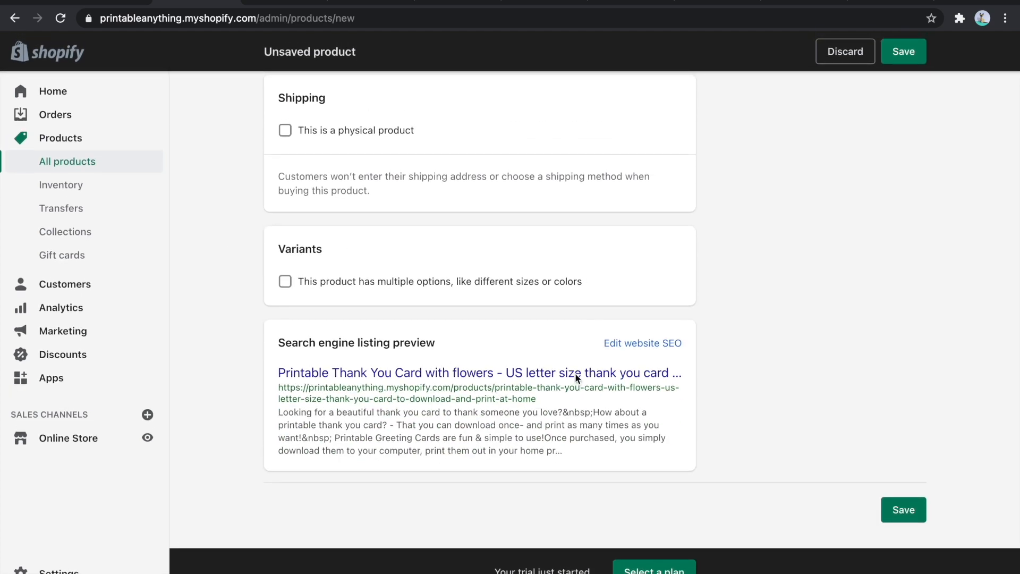
{"action": "scroll", "coordinate": [759, 428], "scroll_direction": "up", "scroll_amount": 1}
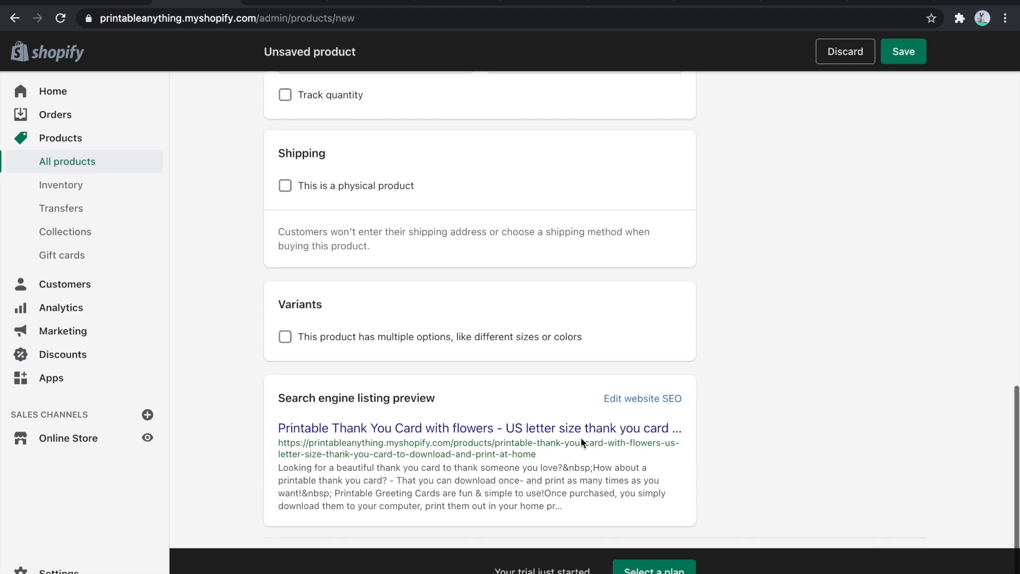
- Shorten the product title to "Printable Thank You Card with flowers 7x5 Inch card" and check the search engine listing preview
{"action": "scroll", "coordinate": [747, 470], "scroll_direction": "up", "scroll_amount": 10}
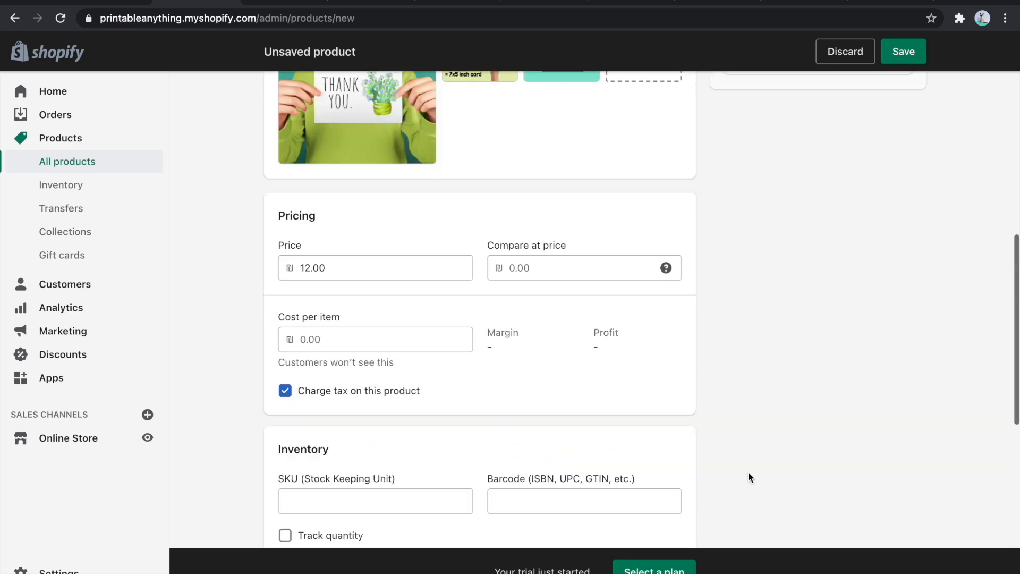
{"action": "left_click", "coordinate": [477, 167]}
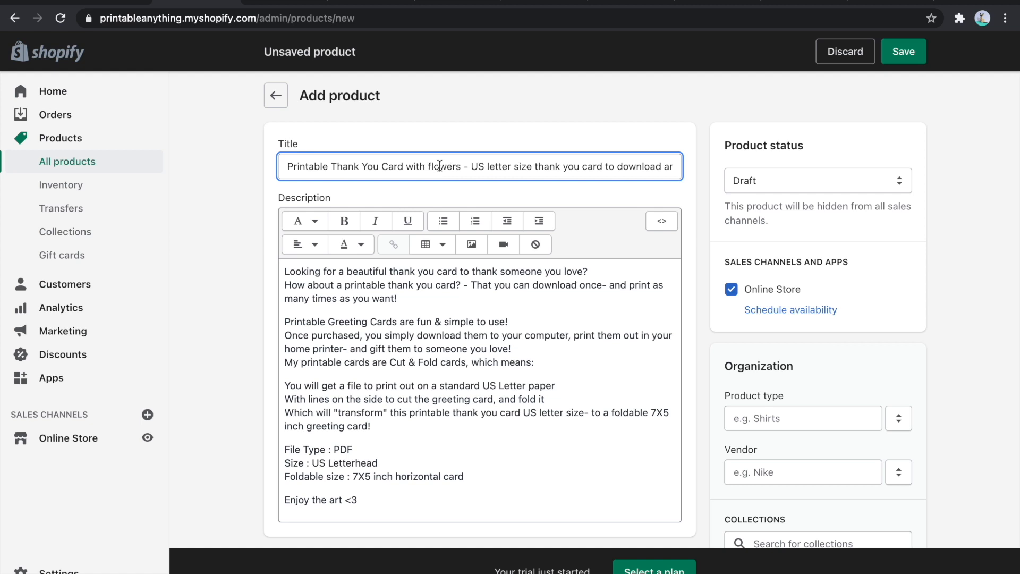
{"action": "left_click_drag", "start_coordinate": [462, 166], "coordinate": [677, 166]}
{"action": "key", "text": "BackSpace"}
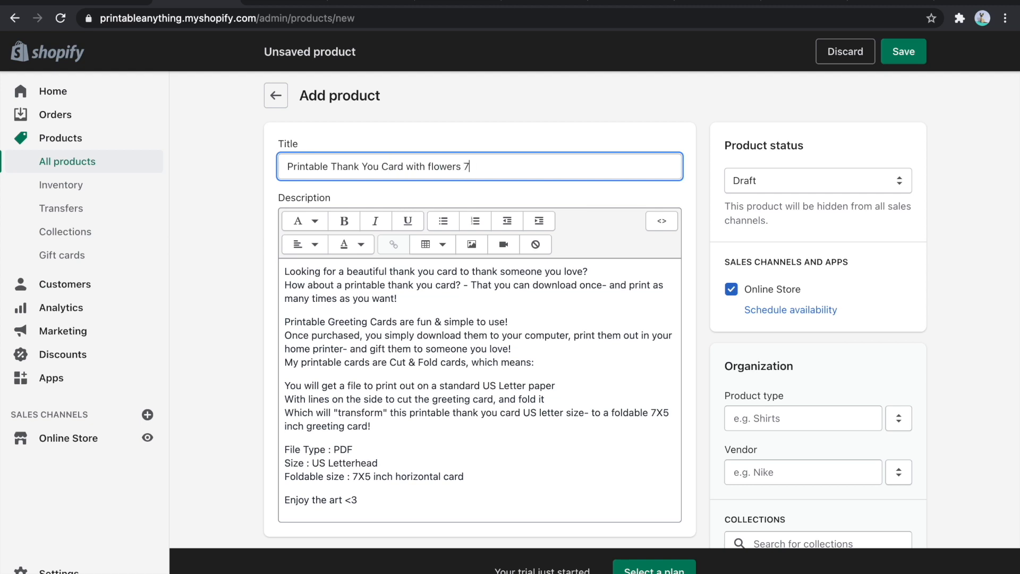
{"action": "type", "text": "7x5 Inch card"}
{"action": "scroll", "coordinate": [537, 241], "scroll_direction": "down", "scroll_amount": 15}
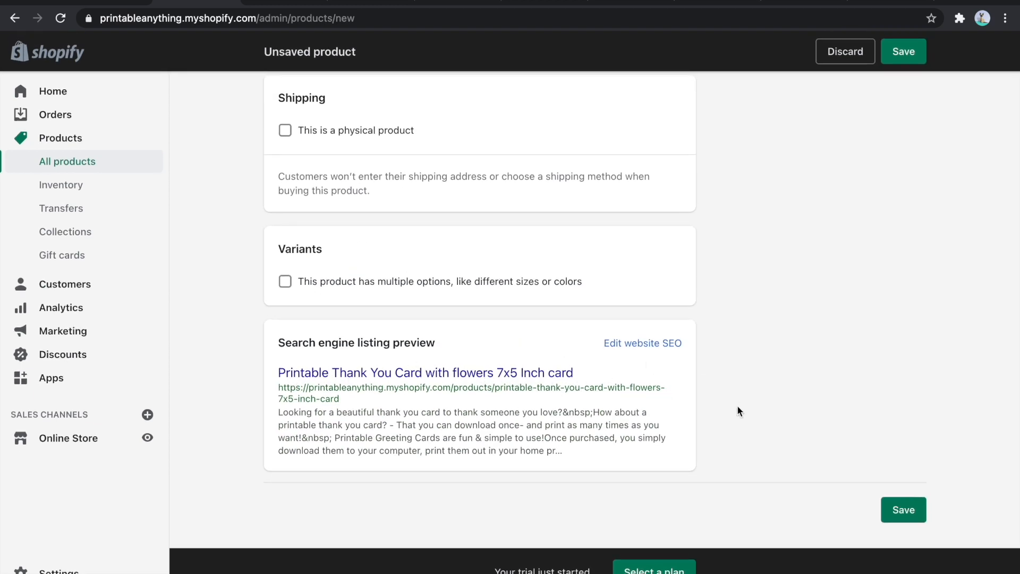
{"action": "scroll", "coordinate": [737, 411], "scroll_direction": "up", "scroll_amount": 15}
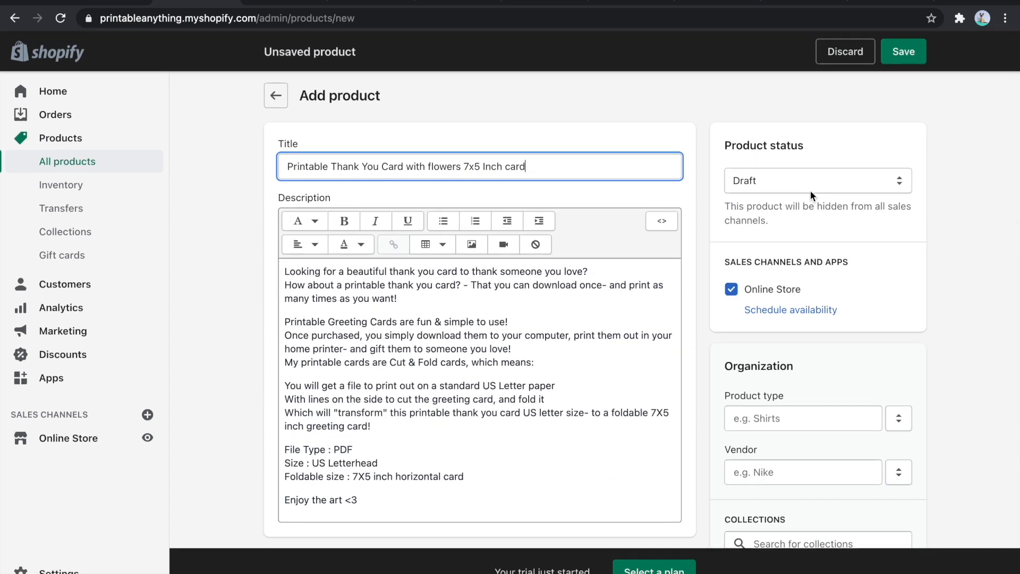
- Set the product type to "printable thank you card"
{"action": "scroll", "coordinate": [812, 196], "scroll_direction": "down", "scroll_amount": 3}
{"action": "left_click", "coordinate": [862, 265]}
{"action": "type", "text": "printab"}
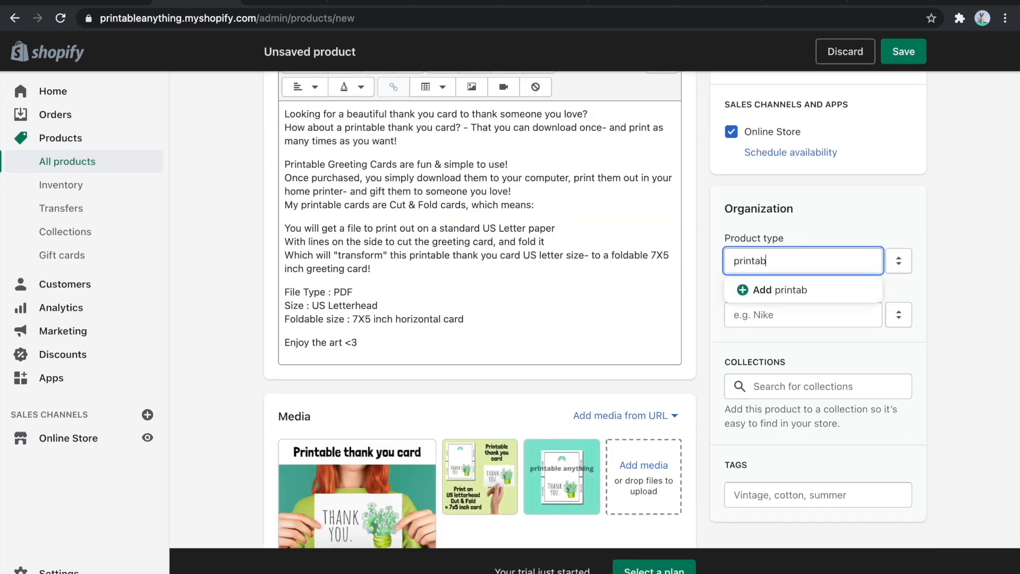
{"action": "type", "text": "le thank you card"}
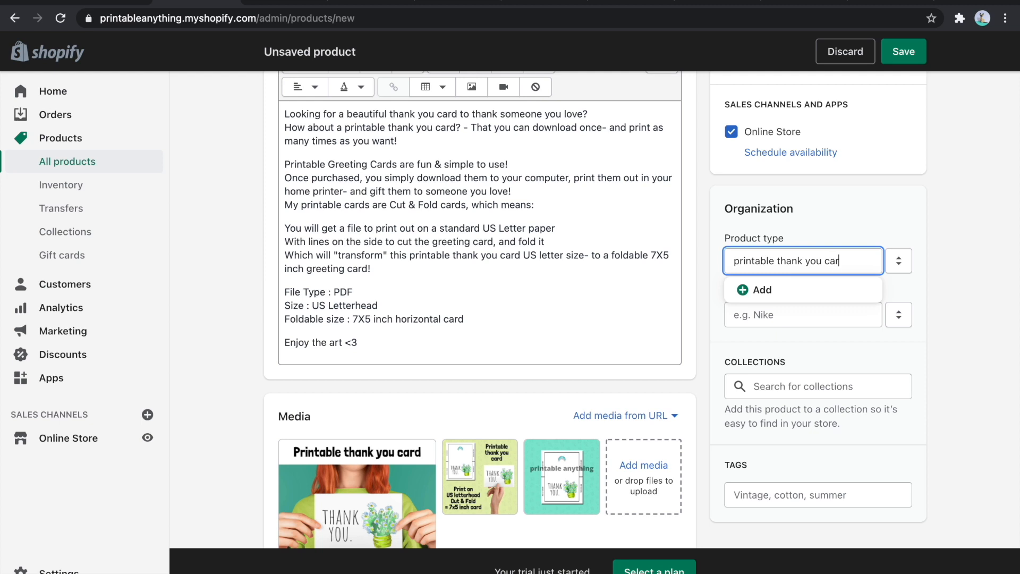
{"action": "left_click", "coordinate": [767, 309]}
- Check which collections the product can join and open the store's Collections page in a separate tab
{"action": "scroll", "coordinate": [757, 320], "scroll_direction": "down", "scroll_amount": 2}
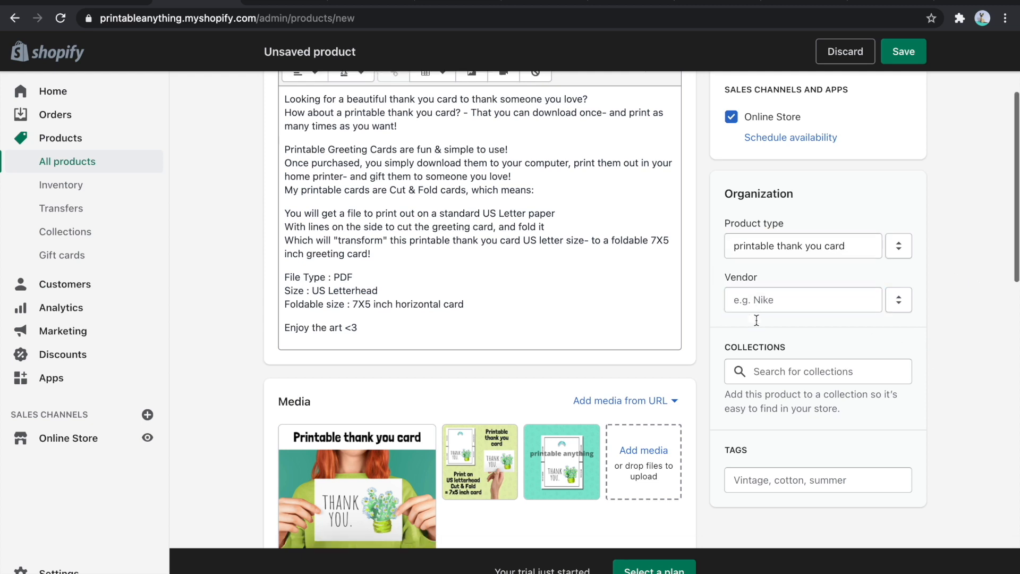
{"action": "left_click", "coordinate": [784, 296]}
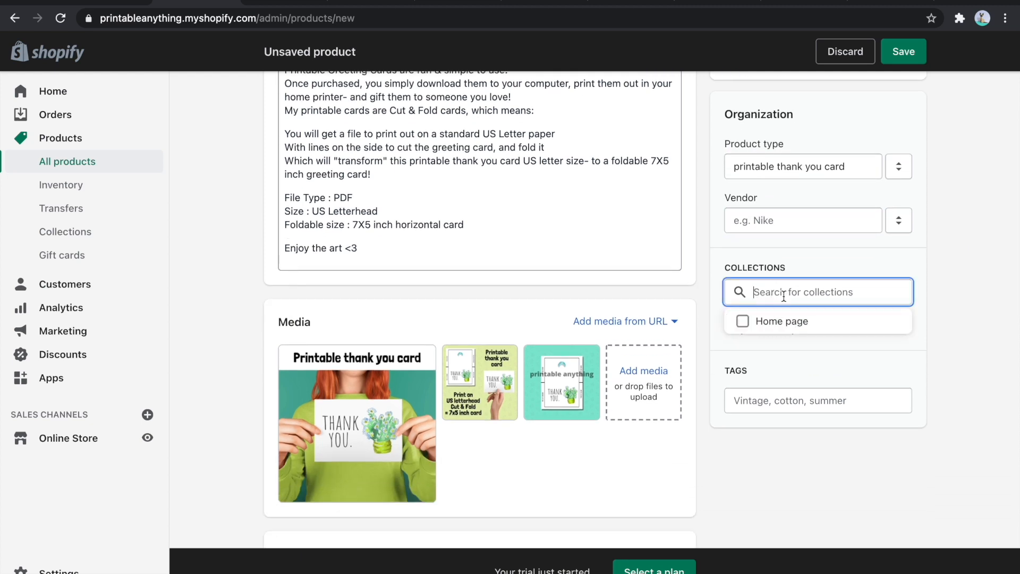
{"action": "left_click", "coordinate": [974, 315]}
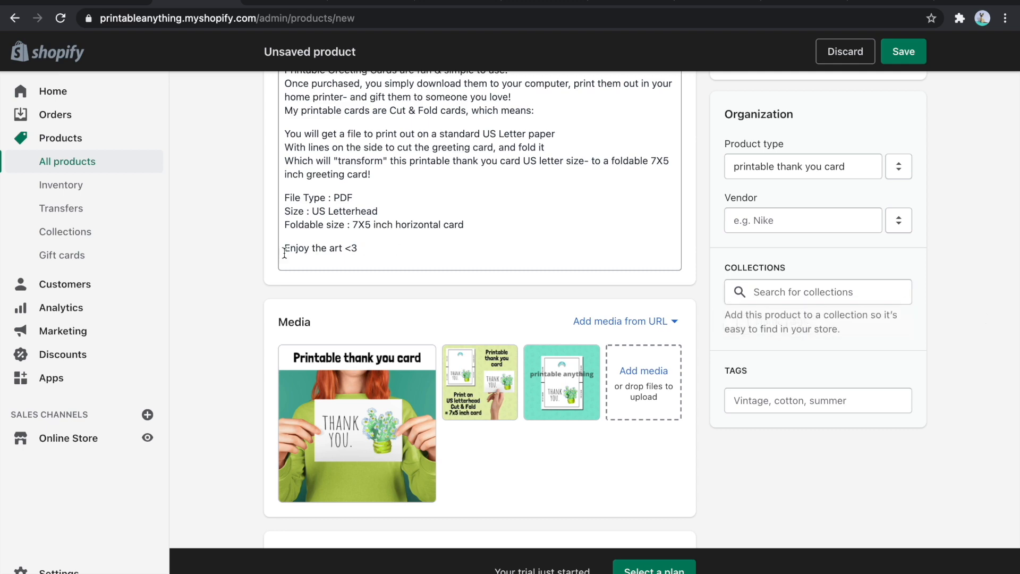
{"action": "left_click", "coordinate": [88, 239]}
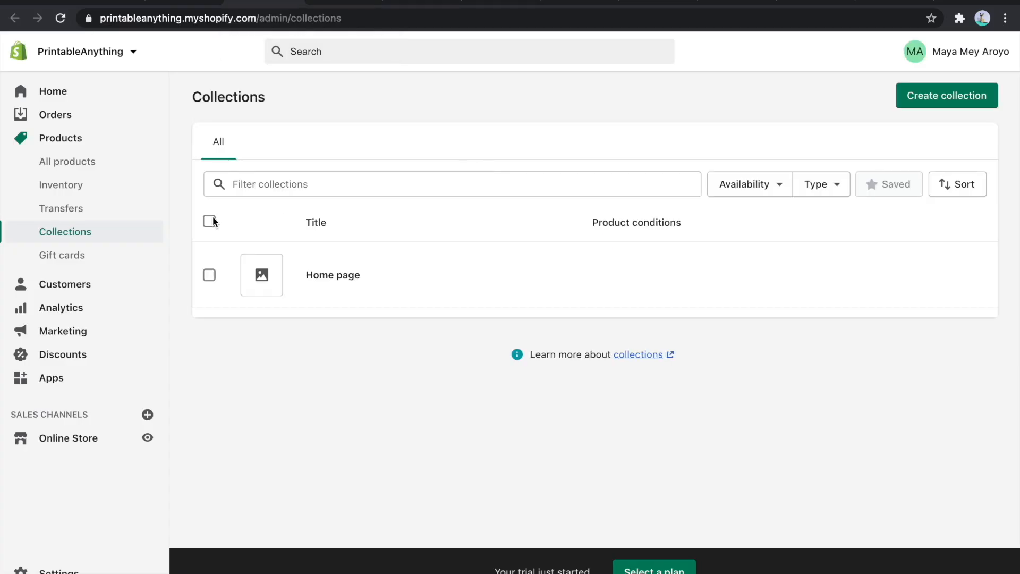
- Create a collection titled "Thank You Cards" with the prepared description of printable thank you cards to download, cut and fold
{"action": "left_click", "coordinate": [948, 103]}
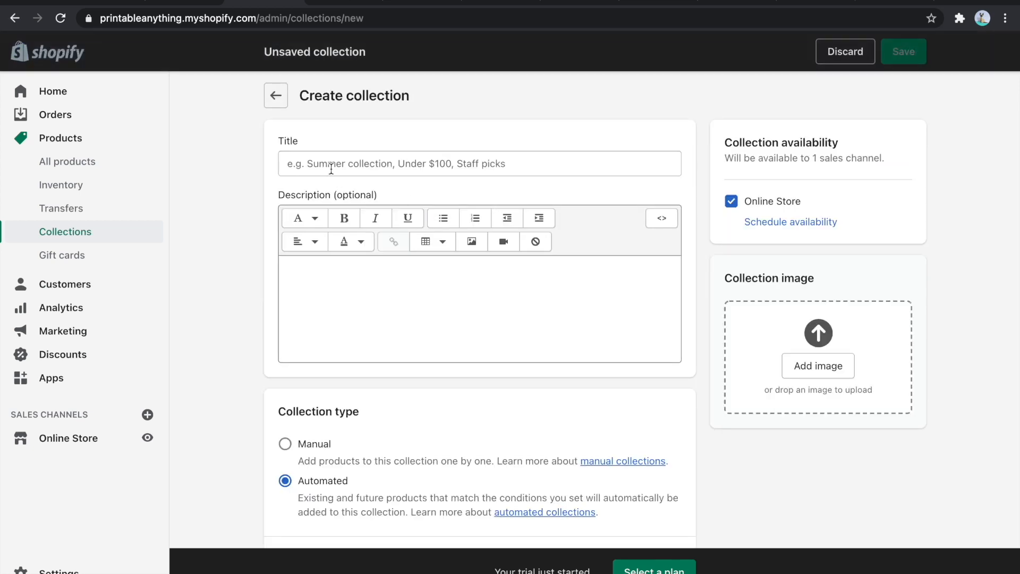
{"action": "left_click", "coordinate": [331, 168]}
{"action": "type", "text": "Thank You Cards"}
{"action": "left_click", "coordinate": [352, 271]}
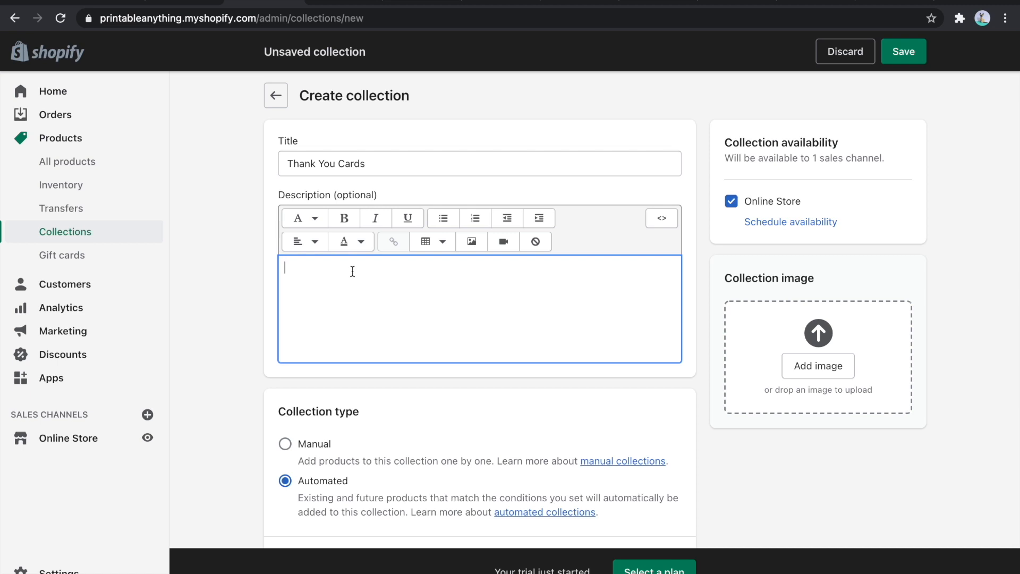
{"action": "type", "text": "Enjoy a variety of printable thank you cards- That you can download & print at home! These are US Letterhead size printer paper cards, that you print out- And cut & fold based on existing guidelines, to get a Foldable 7X5 inch card!"}
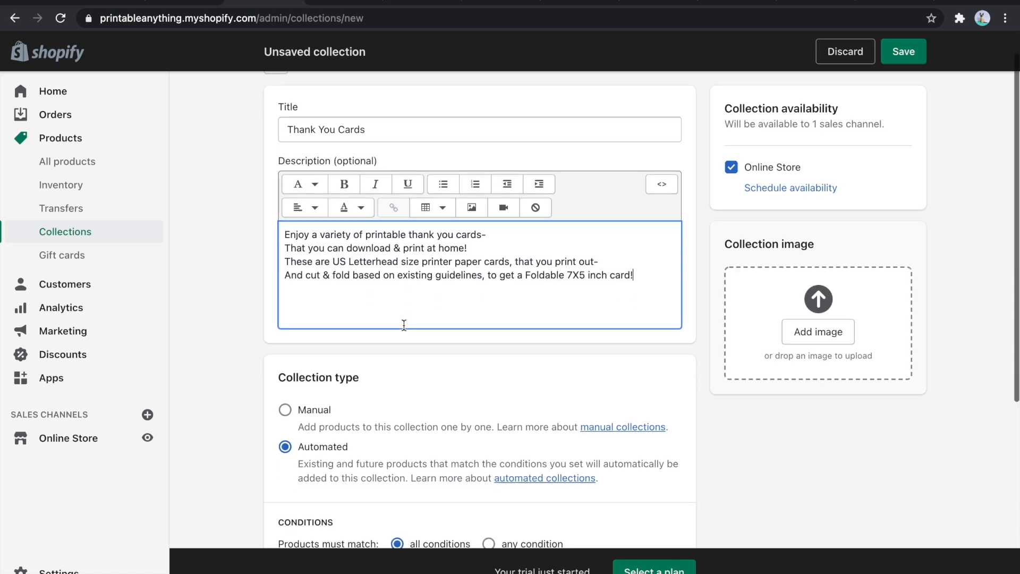
- Set the Thank You Cards collection type to Manual
{"action": "scroll", "coordinate": [439, 340], "scroll_direction": "down", "scroll_amount": 1}
{"action": "scroll", "coordinate": [474, 358], "scroll_direction": "down", "scroll_amount": 3}
{"action": "left_click", "coordinate": [438, 214]}
{"action": "scroll", "coordinate": [581, 263], "scroll_direction": "up", "scroll_amount": 3}
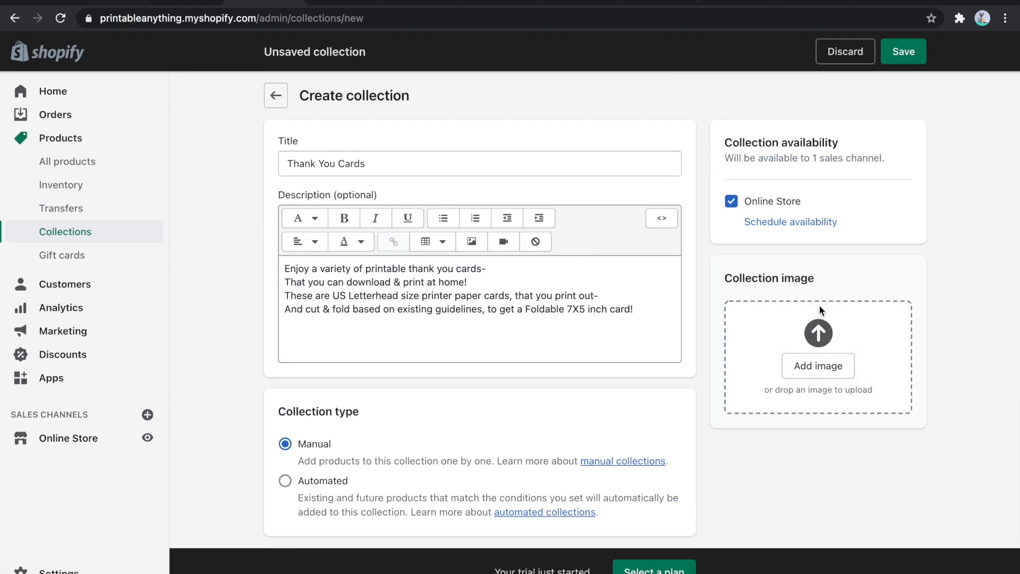
- Switch to the Canva design and delete the text and extra card image from page 3, keeping the hand-held card
{"action": "left_click", "coordinate": [431, 2]}
{"action": "left_click", "coordinate": [515, 6]}
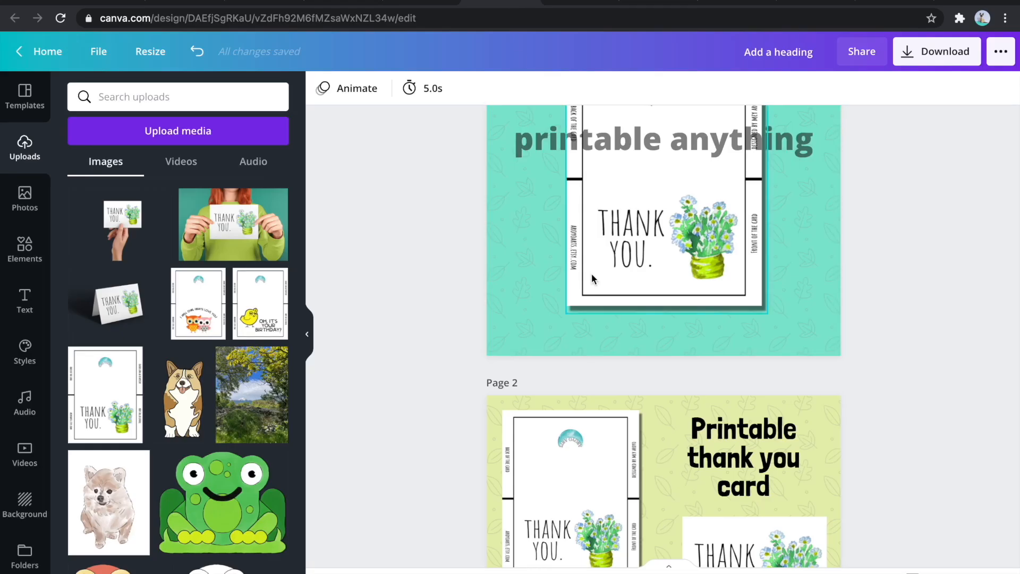
{"action": "scroll", "coordinate": [607, 387], "scroll_direction": "down", "scroll_amount": 6}
{"action": "scroll", "coordinate": [662, 471], "scroll_direction": "down", "scroll_amount": 4}
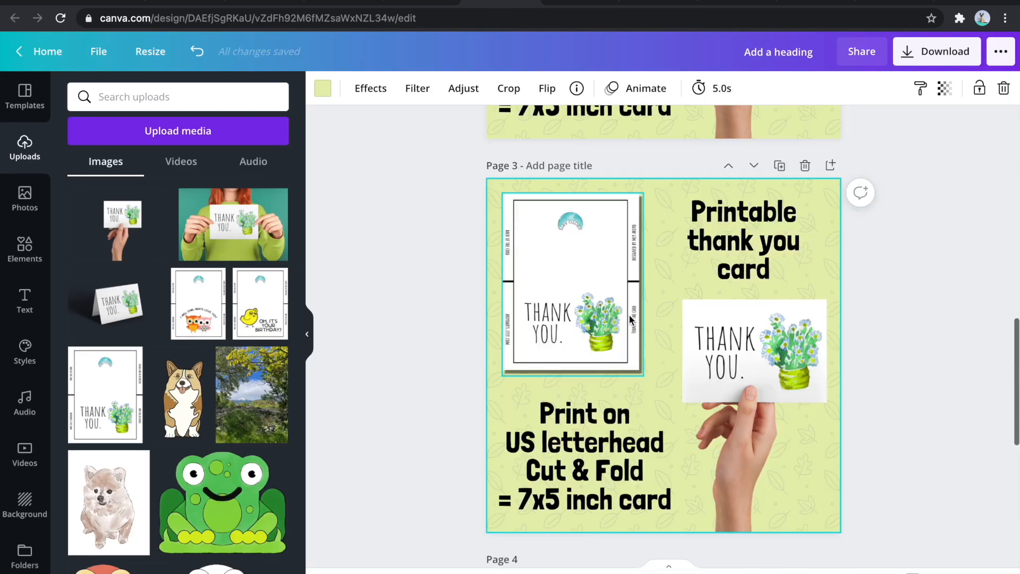
{"action": "left_click", "coordinate": [593, 316]}
{"action": "key", "text": "Delete"}
{"action": "left_click", "coordinate": [744, 241]}
{"action": "key", "text": "Delete"}
{"action": "left_click", "coordinate": [584, 457]}
{"action": "key", "text": "Delete"}
- Centre the hand-held thank you card on page 3 and recolour the leaf-pattern background to the photo's dark brown
{"action": "left_click", "coordinate": [695, 483]}
{"action": "left_click_drag", "start_coordinate": [666, 251], "coordinate": [566, 165]}
{"action": "left_click_drag", "start_coordinate": [696, 306], "coordinate": [652, 321]}
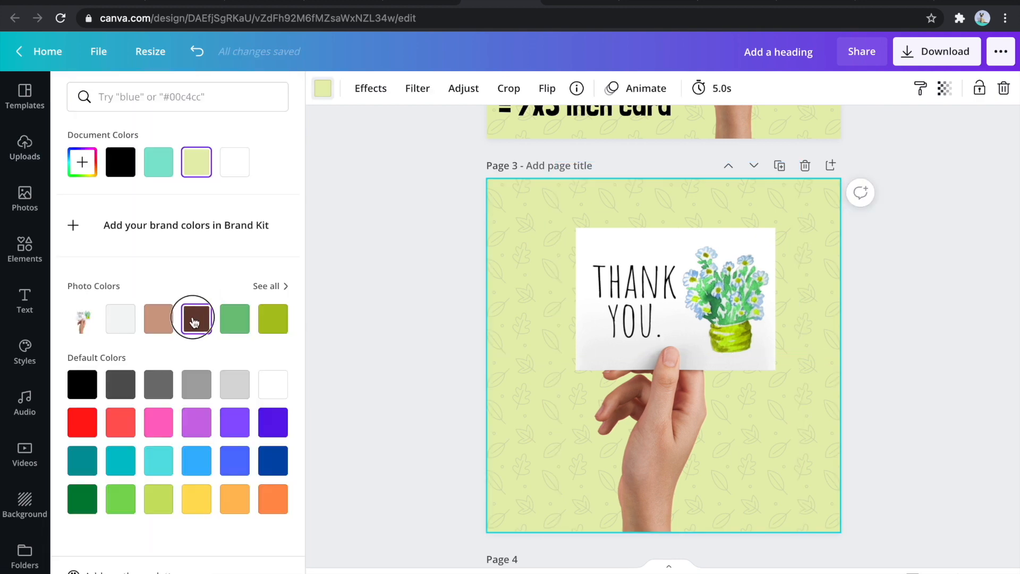
{"action": "left_click", "coordinate": [194, 321]}
{"action": "left_click", "coordinate": [403, 354]}
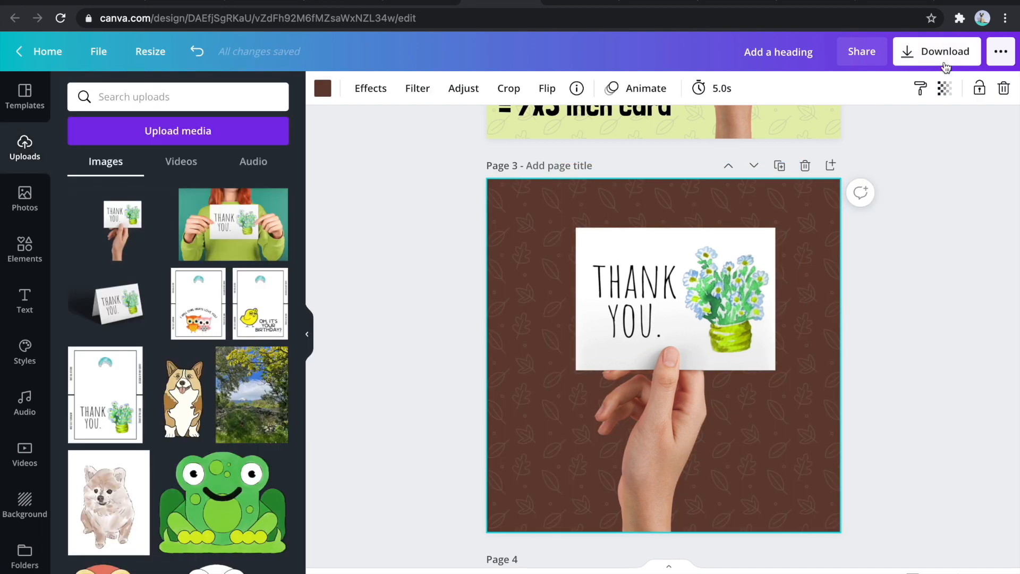
- Rename the Canva design "printable thank you cards digital download cards"
{"action": "left_click", "coordinate": [937, 51]}
{"action": "left_click", "coordinate": [789, 54]}
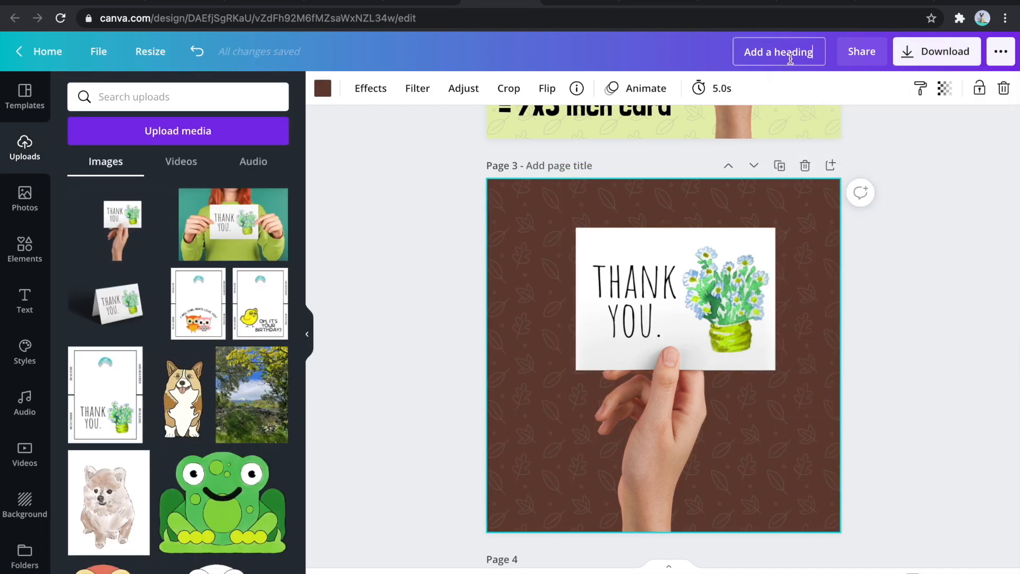
{"action": "type", "text": "printable thank you cards digital download cards"}
- Download only page 3 of the design as a JPG
{"action": "left_click", "coordinate": [936, 51]}
{"action": "left_click", "coordinate": [890, 150]}
{"action": "left_click", "coordinate": [818, 192]}
{"action": "left_click", "coordinate": [846, 306]}
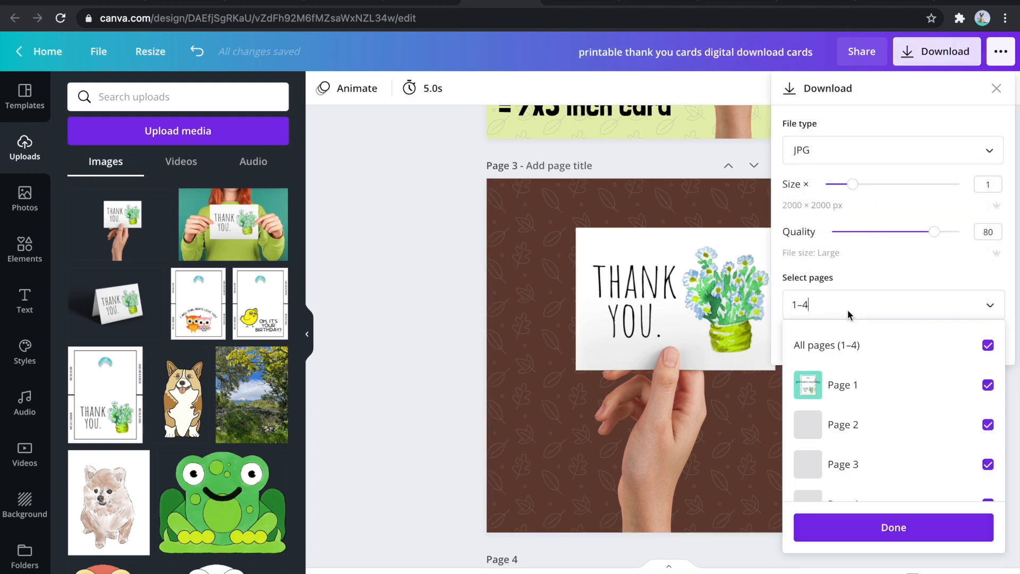
{"action": "left_click", "coordinate": [847, 344]}
{"action": "left_click", "coordinate": [865, 464]}
{"action": "left_click", "coordinate": [873, 532]}
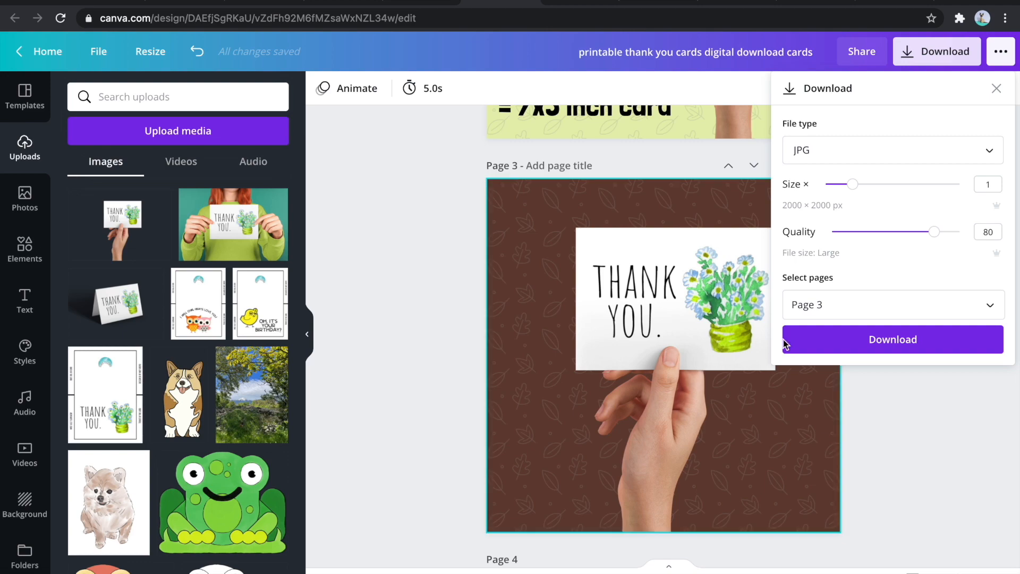
{"action": "left_click", "coordinate": [808, 345]}
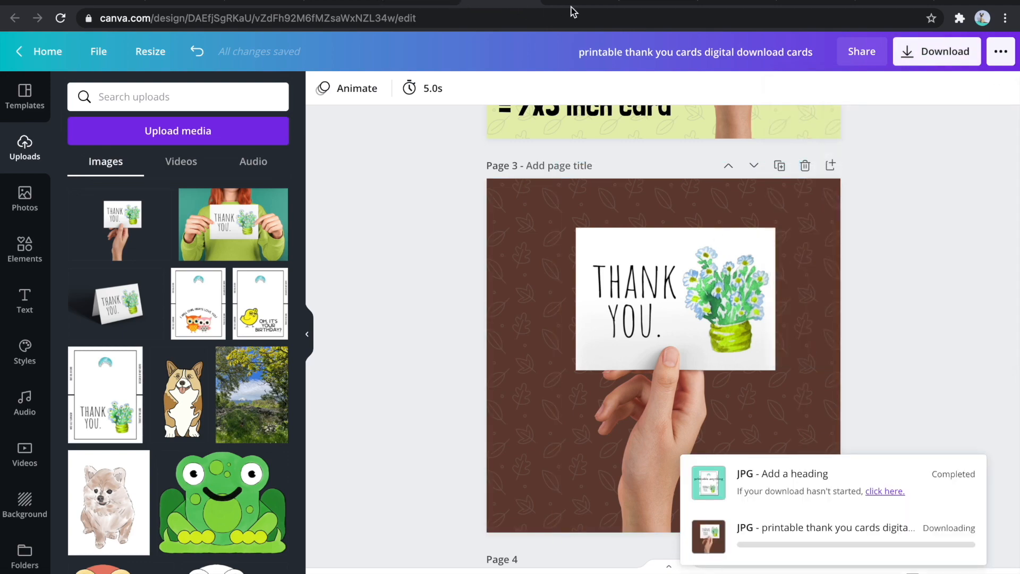
- Switch back to the Shopify collection, upload the downloaded brown-background JPG as the collection image and save the collection
{"action": "left_click", "coordinate": [434, 2]}
{"action": "left_click", "coordinate": [821, 363]}
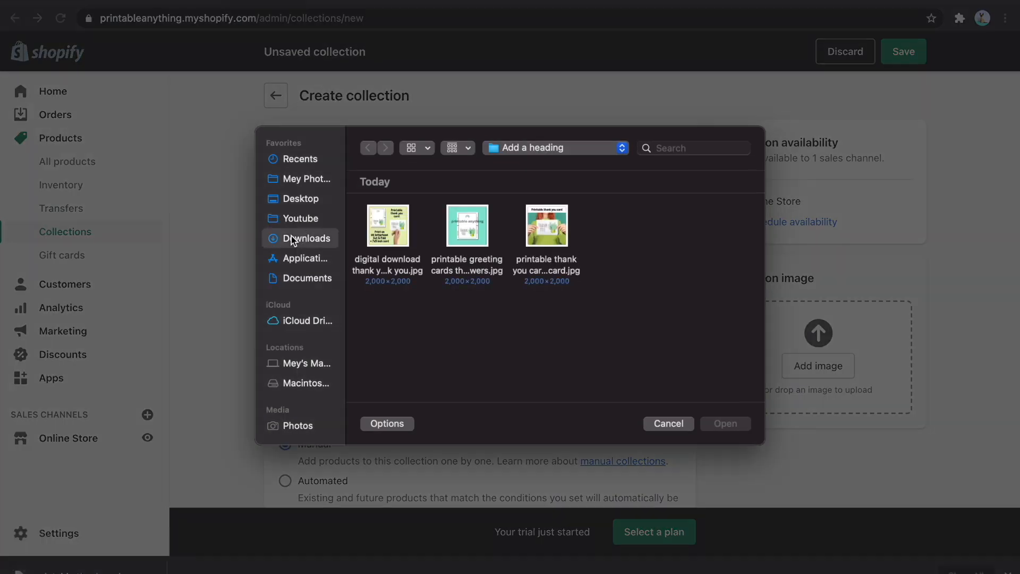
{"action": "left_click", "coordinate": [304, 239]}
{"action": "left_click", "coordinate": [707, 330]}
{"action": "double_click", "coordinate": [707, 330]}
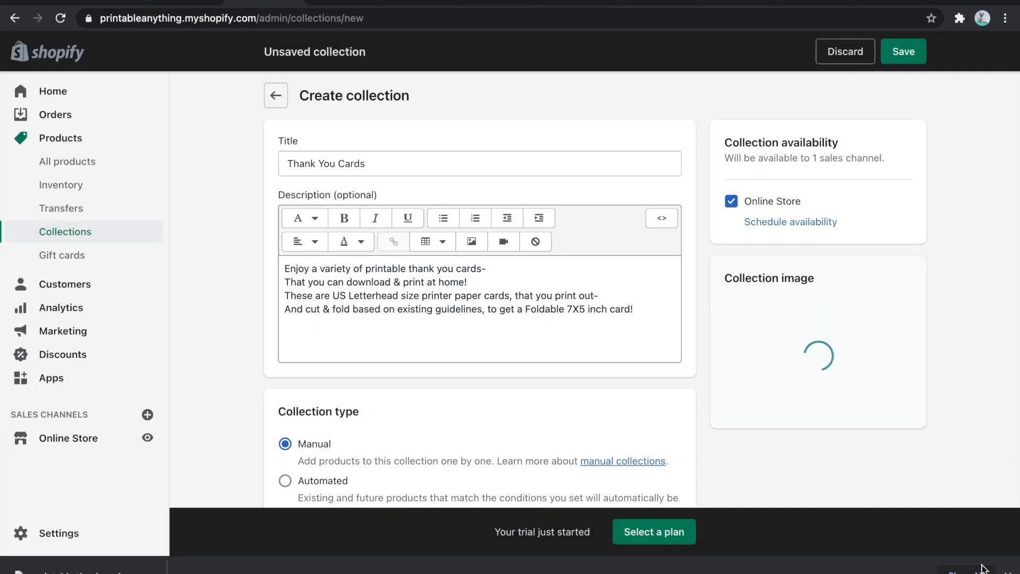
{"action": "left_click", "coordinate": [1007, 571]}
{"action": "scroll", "coordinate": [818, 371], "scroll_direction": "down", "scroll_amount": 4}
{"action": "left_click", "coordinate": [900, 513]}
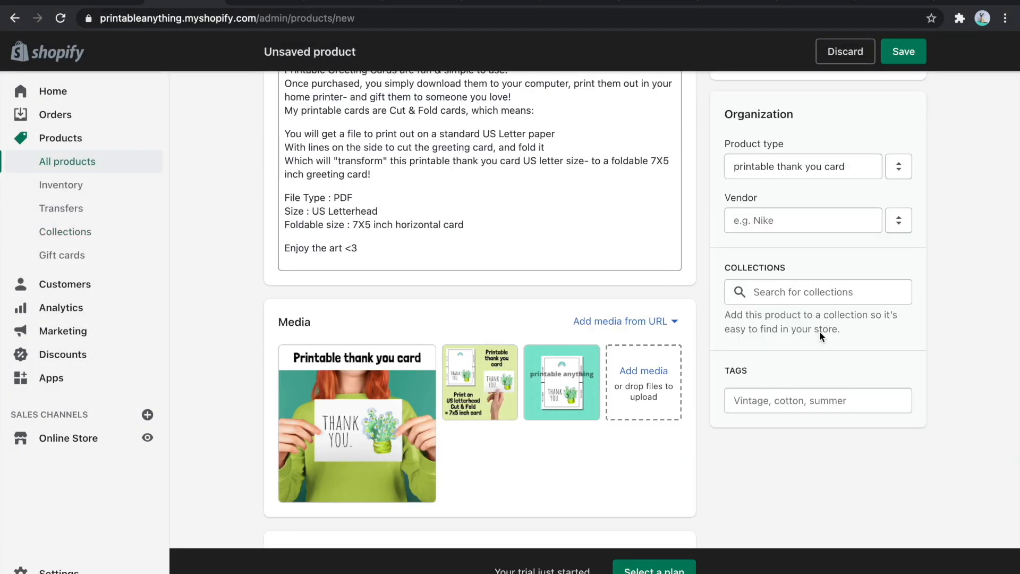
- Save the new product, replace its Home page collection with Thank You Cards, and save the change
{"action": "scroll", "coordinate": [819, 331], "scroll_direction": "up", "scroll_amount": 10}
{"action": "left_click", "coordinate": [903, 62]}
{"action": "scroll", "coordinate": [777, 304], "scroll_direction": "down", "scroll_amount": 5}
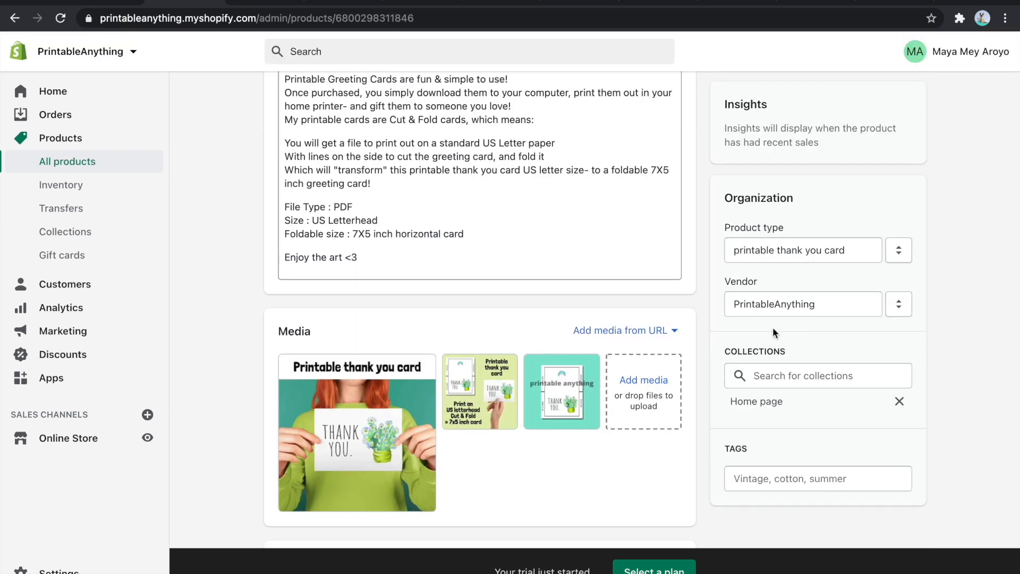
{"action": "left_click", "coordinate": [781, 375]}
{"action": "left_click", "coordinate": [773, 430]}
{"action": "left_click", "coordinate": [742, 406]}
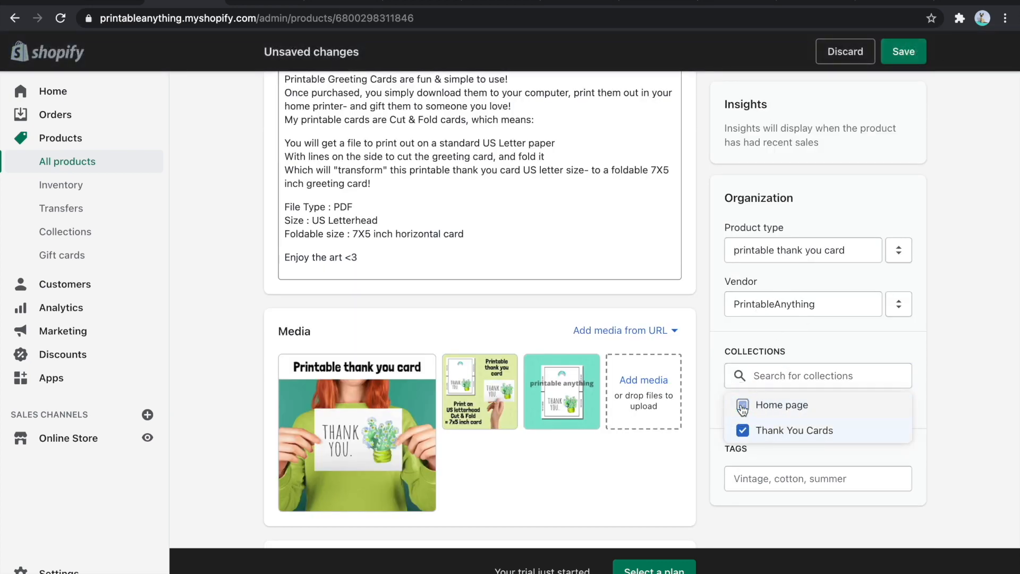
{"action": "left_click", "coordinate": [948, 420]}
{"action": "left_click", "coordinate": [763, 481]}
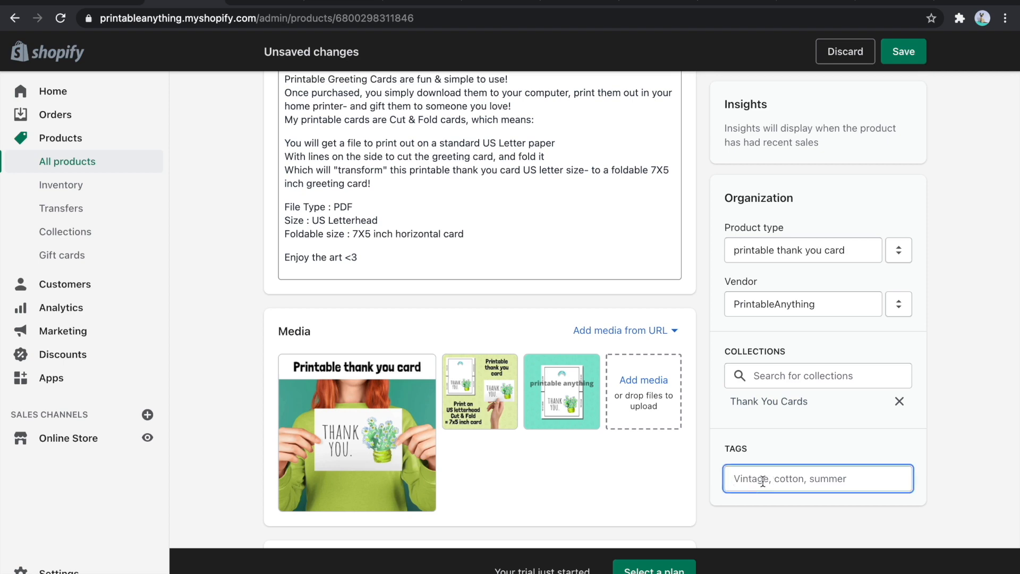
{"action": "scroll", "coordinate": [781, 404], "scroll_direction": "up", "scroll_amount": 6}
{"action": "left_click", "coordinate": [906, 51]}
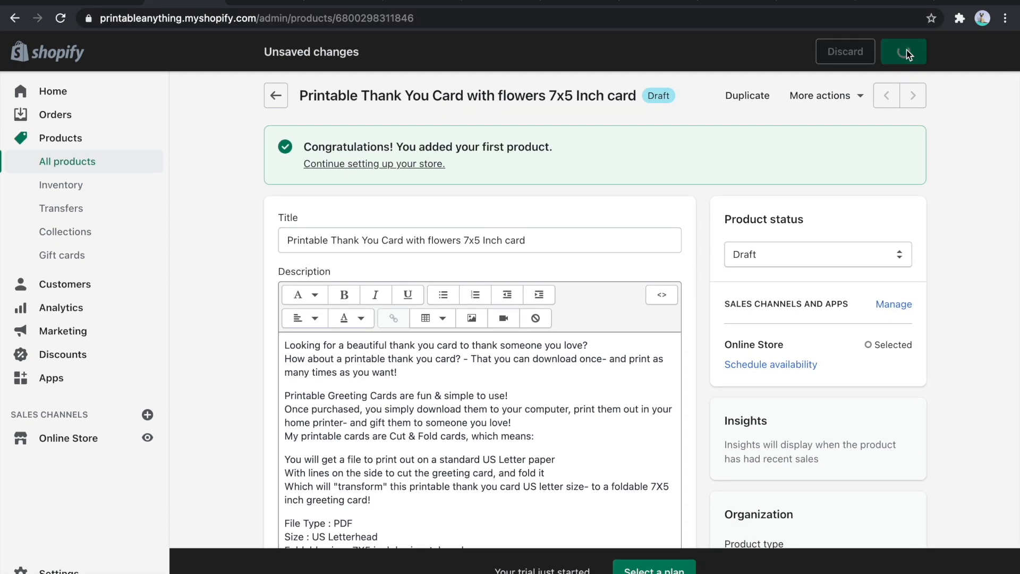
- Set the product status to Active and save the product
{"action": "left_click", "coordinate": [850, 183]}
{"action": "left_click", "coordinate": [796, 166]}
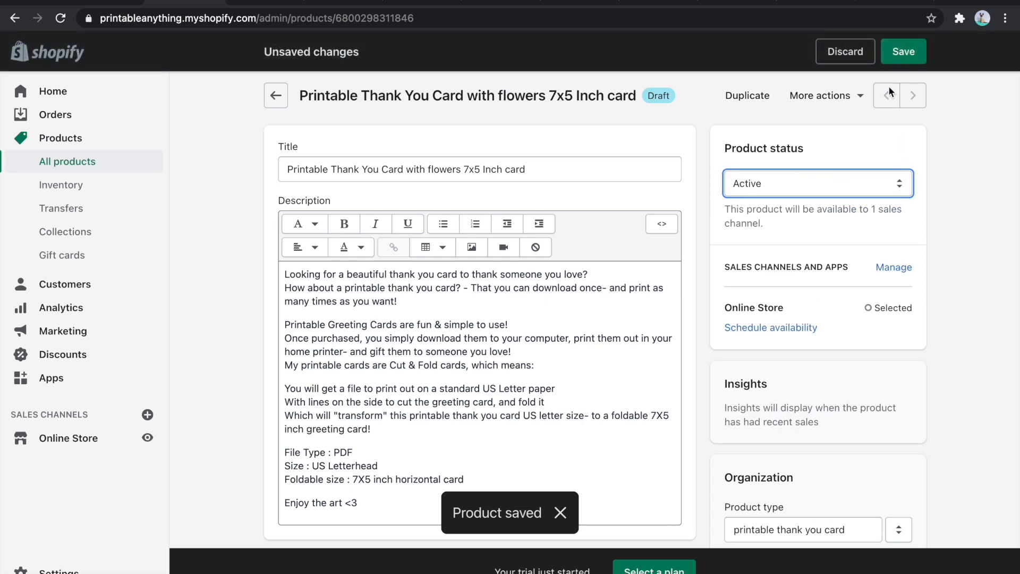
{"action": "left_click", "coordinate": [903, 51]}
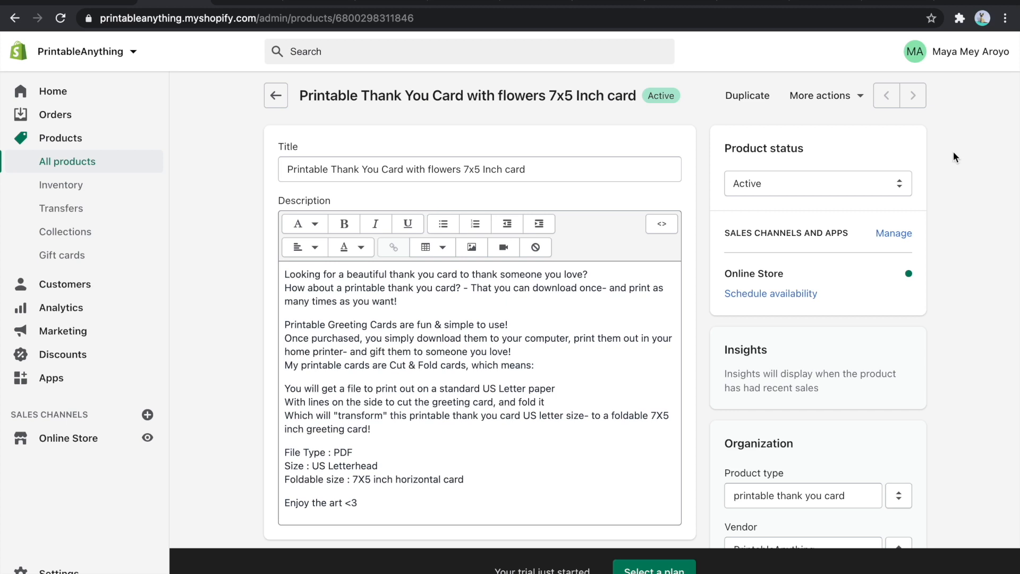
- Add thank you card flowers.pdf as the product's digital attachment and check it on the Digital Downloads dashboard
{"action": "left_click", "coordinate": [832, 99]}
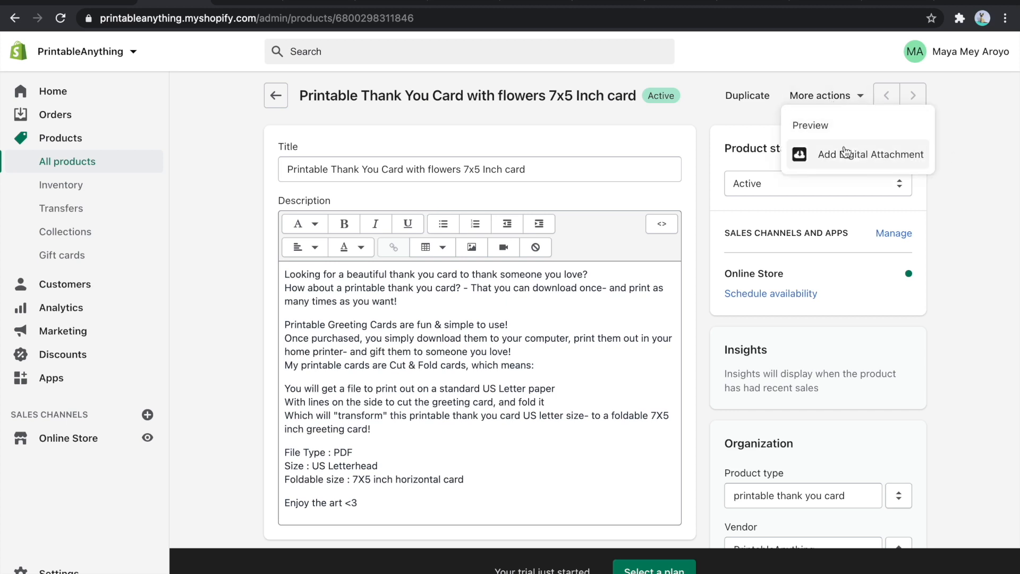
{"action": "left_click", "coordinate": [843, 153]}
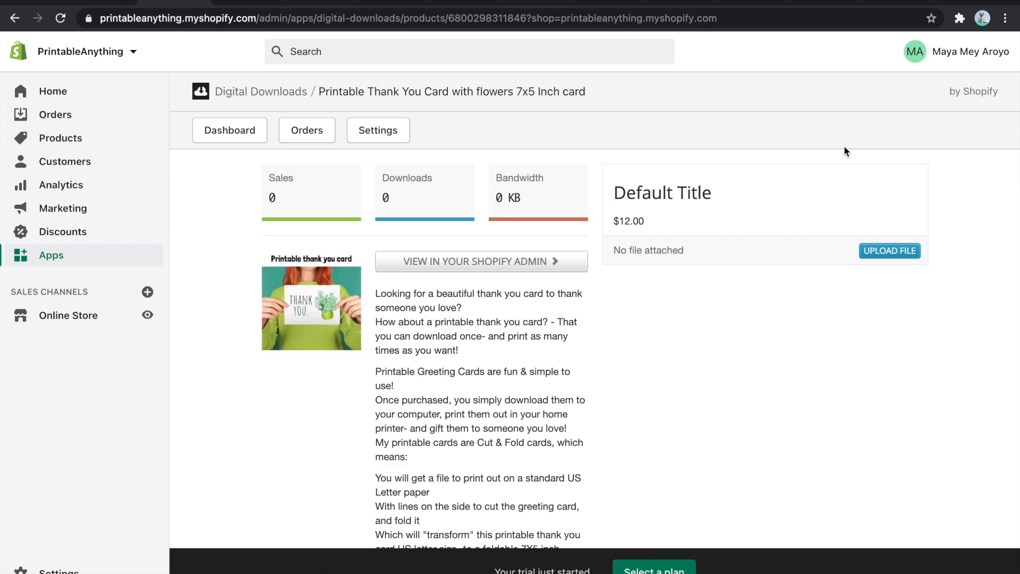
{"action": "left_click", "coordinate": [898, 255]}
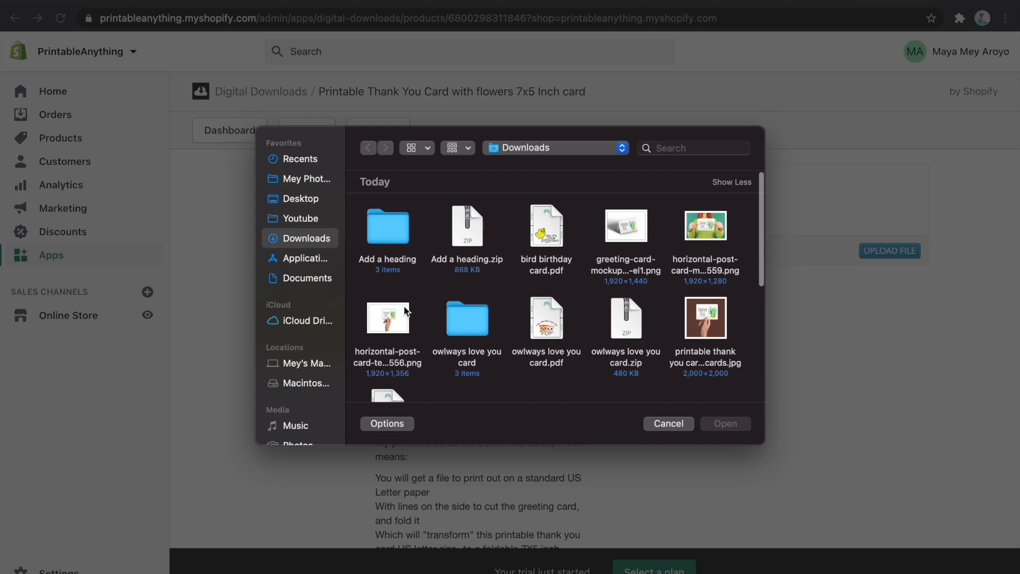
{"action": "scroll", "coordinate": [610, 289], "scroll_direction": "down", "scroll_amount": 3}
{"action": "double_click", "coordinate": [396, 331]}
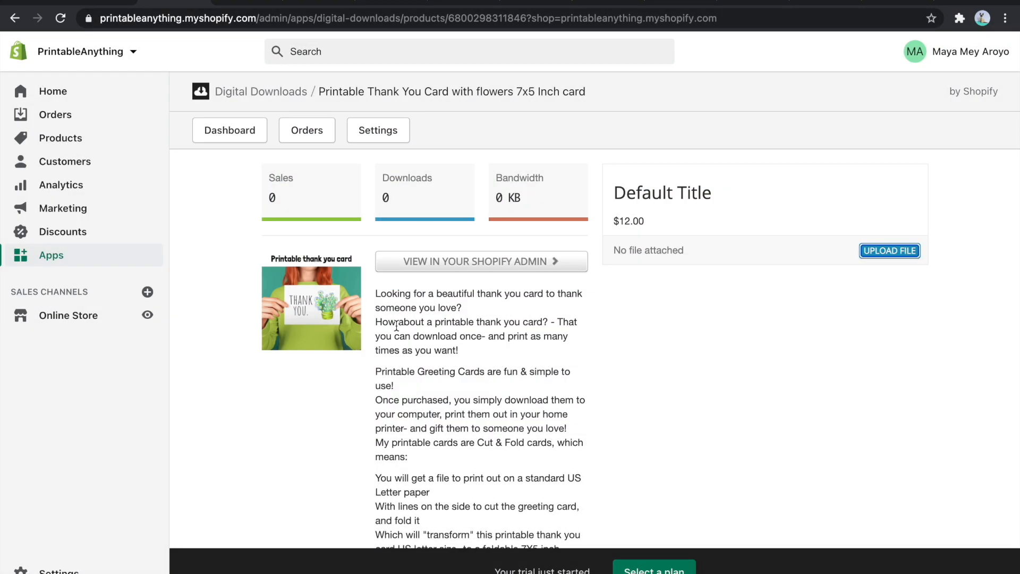
{"action": "left_click", "coordinate": [243, 131]}
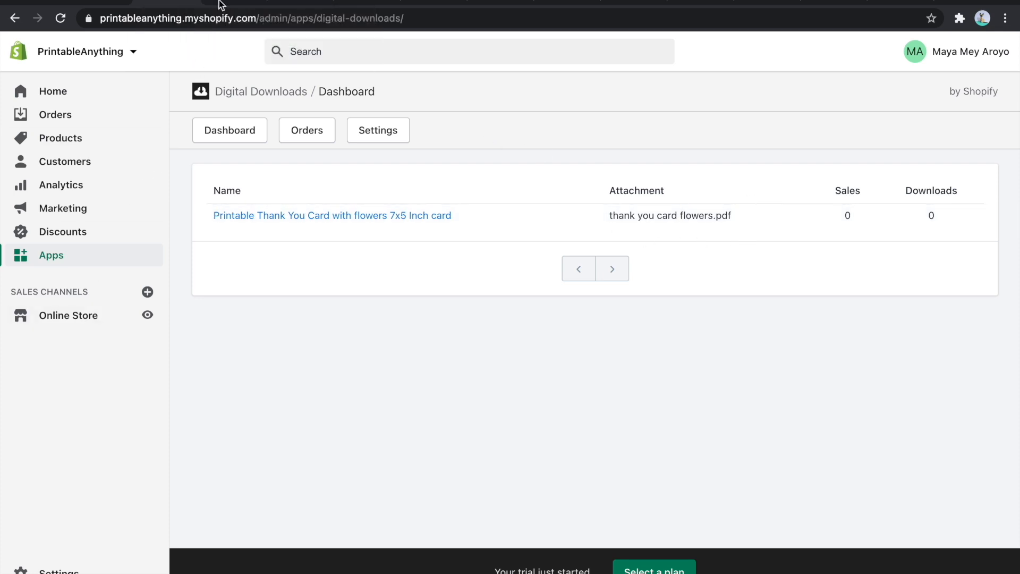
- Review the store's product list and examine the storefront home page from header to testimonials
{"action": "left_click", "coordinate": [223, 3]}
{"action": "left_click", "coordinate": [260, 2]}
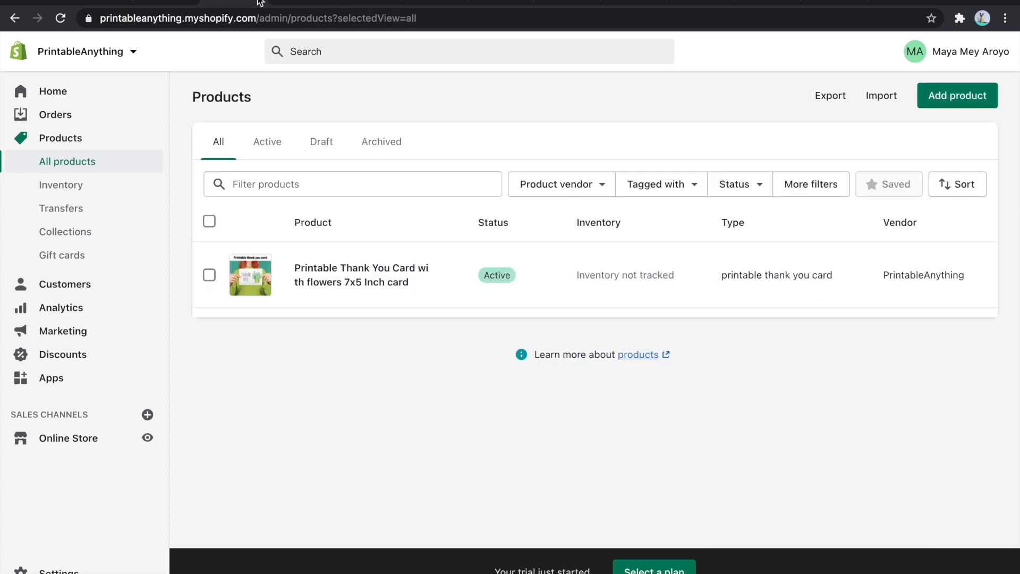
{"action": "left_click", "coordinate": [260, 3]}
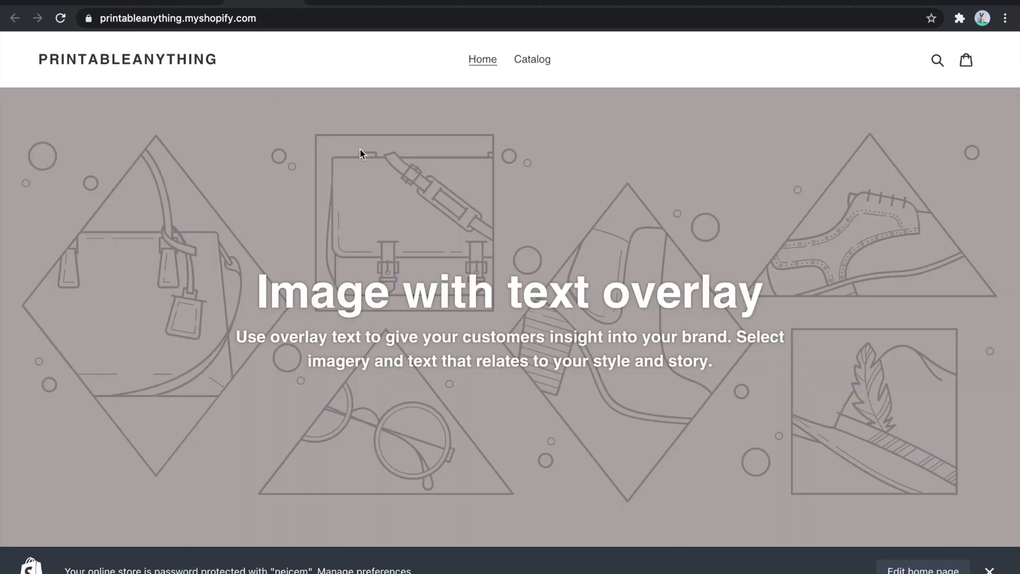
{"action": "scroll", "coordinate": [359, 153], "scroll_direction": "down", "scroll_amount": 8}
{"action": "scroll", "coordinate": [360, 153], "scroll_direction": "up", "scroll_amount": 10}
{"action": "scroll", "coordinate": [360, 153], "scroll_direction": "down", "scroll_amount": 20}
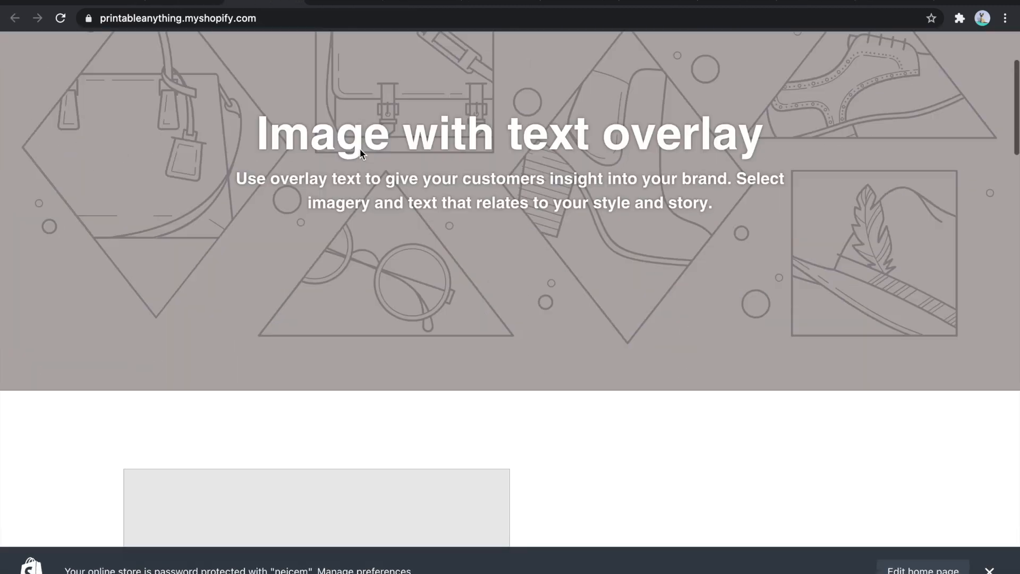
{"action": "scroll", "coordinate": [360, 154], "scroll_direction": "down", "scroll_amount": 10}
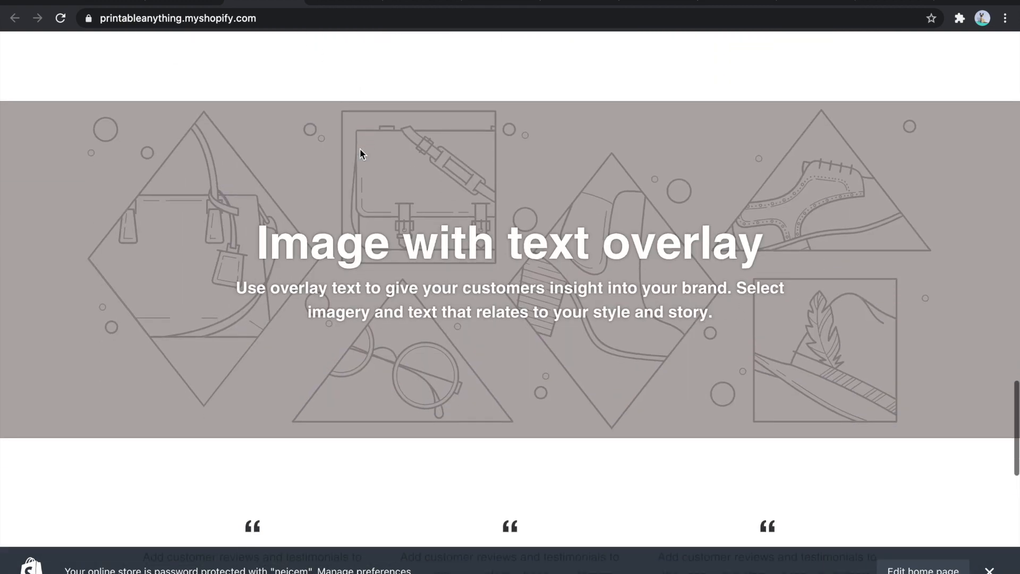
{"action": "scroll", "coordinate": [360, 154], "scroll_direction": "up", "scroll_amount": 20}
{"action": "scroll", "coordinate": [359, 153], "scroll_direction": "up", "scroll_amount": 3}
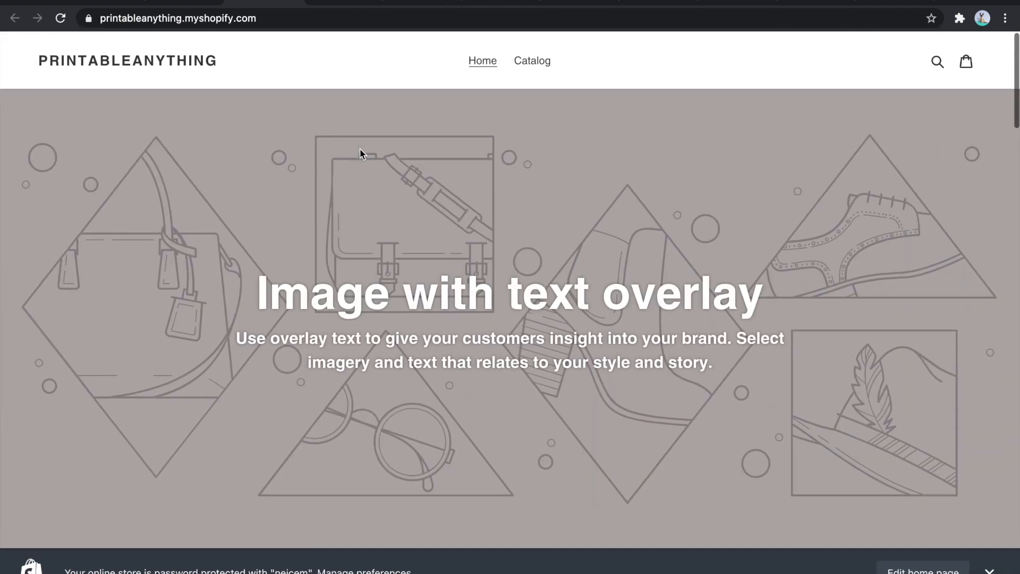
- Return to the Shopify admin and open the Online Store's Themes page
{"action": "left_click", "coordinate": [194, 4]}
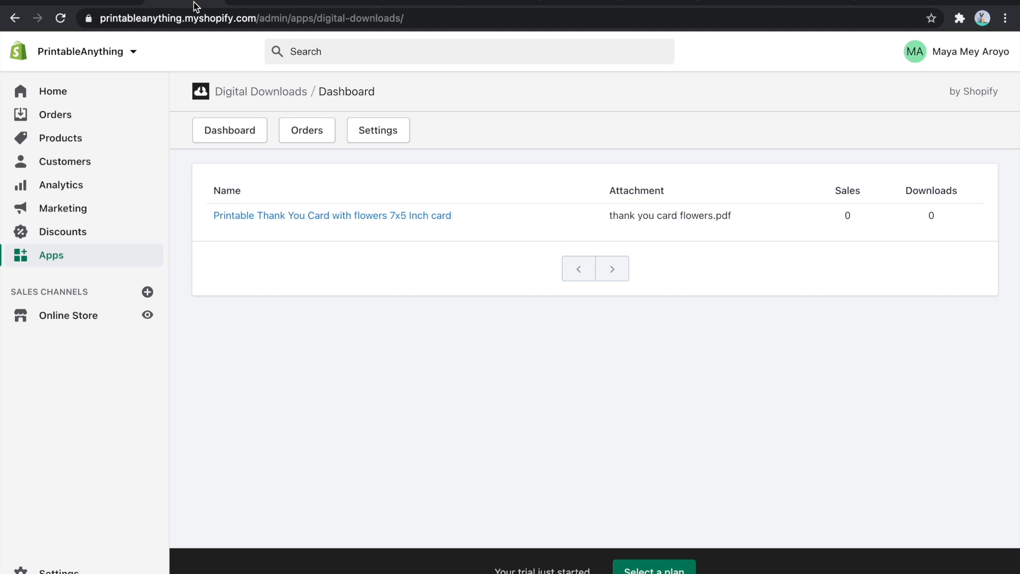
{"action": "left_click", "coordinate": [80, 317]}
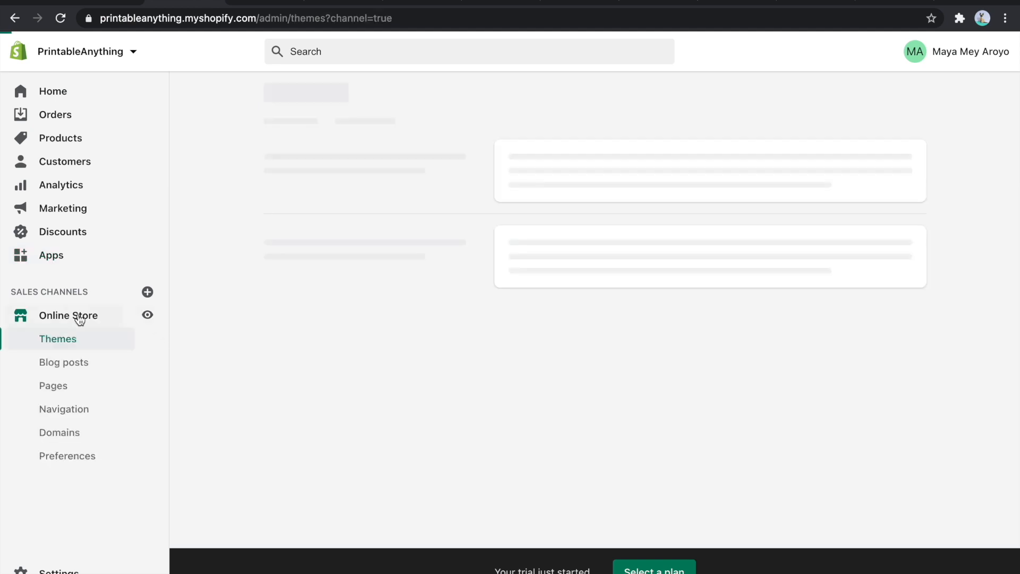
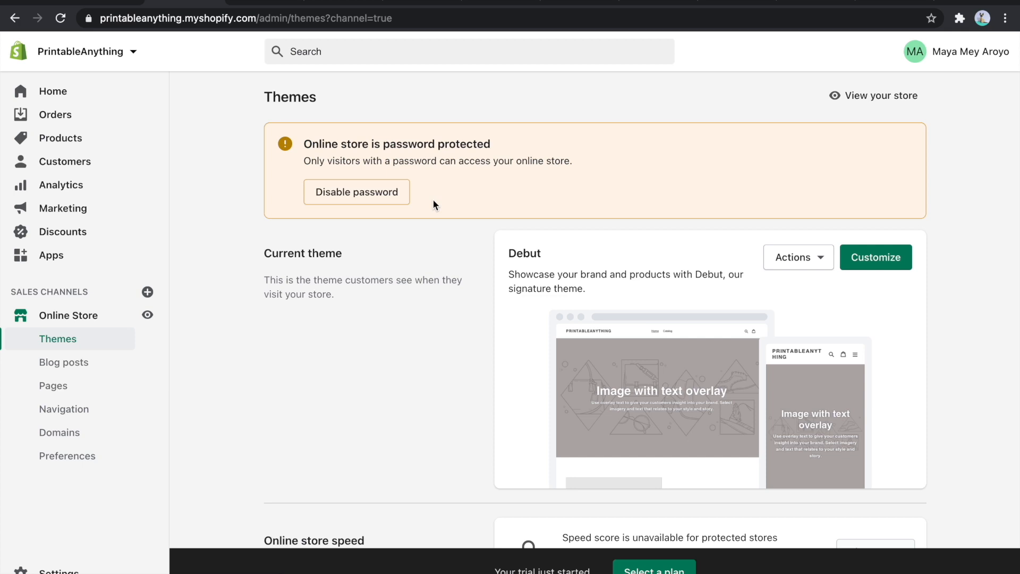
- Open the free themes collection from the theme library and browse the available themes
{"action": "scroll", "coordinate": [433, 199], "scroll_direction": "down", "scroll_amount": 3}
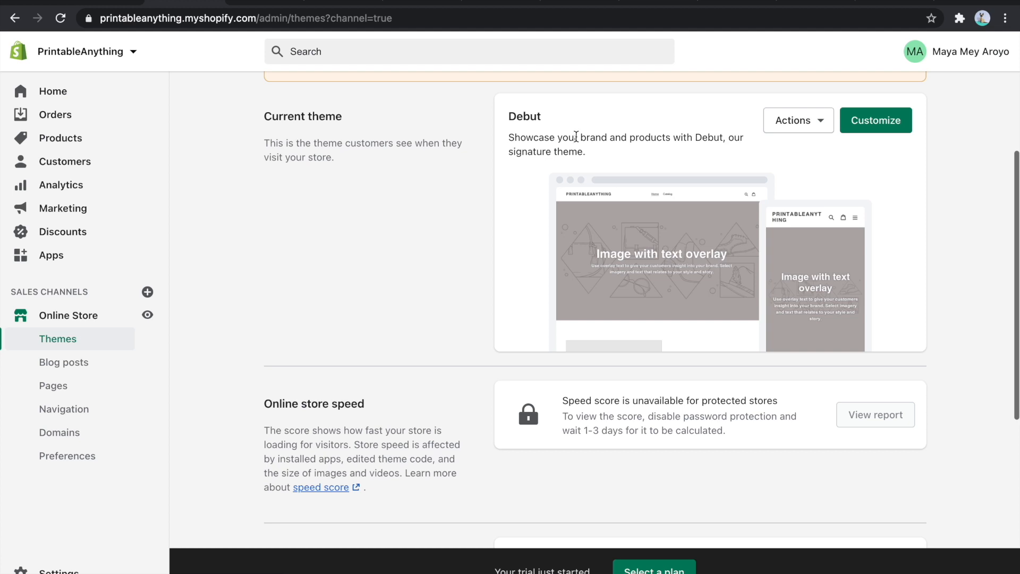
{"action": "scroll", "coordinate": [707, 271], "scroll_direction": "down", "scroll_amount": 3}
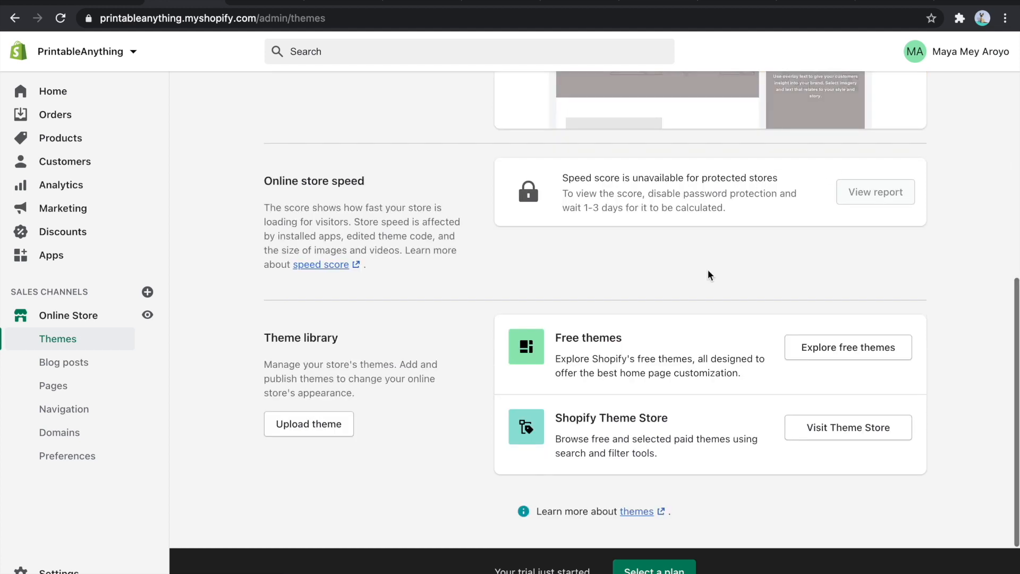
{"action": "scroll", "coordinate": [708, 271], "scroll_direction": "down", "scroll_amount": 1}
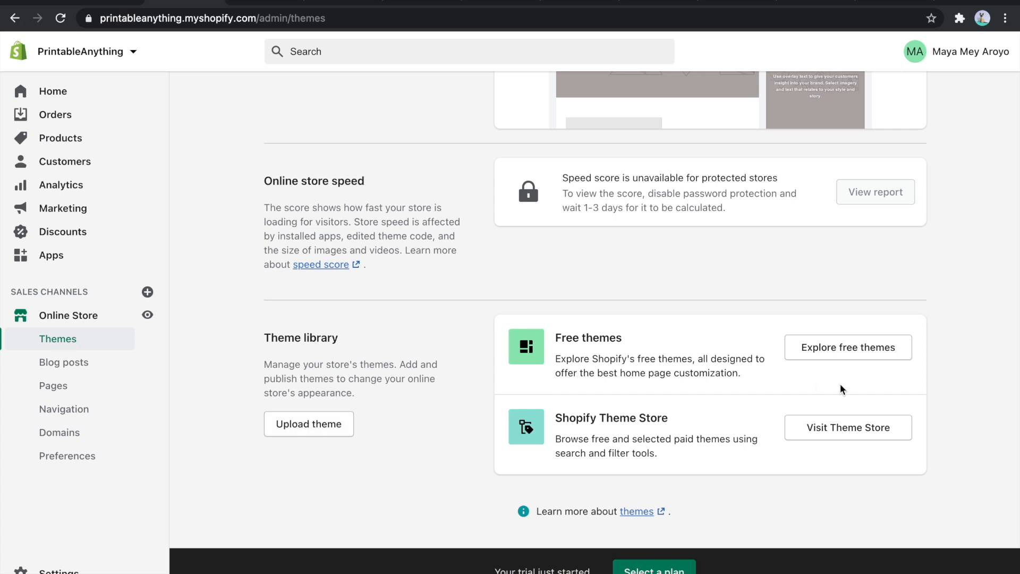
{"action": "left_click", "coordinate": [844, 351]}
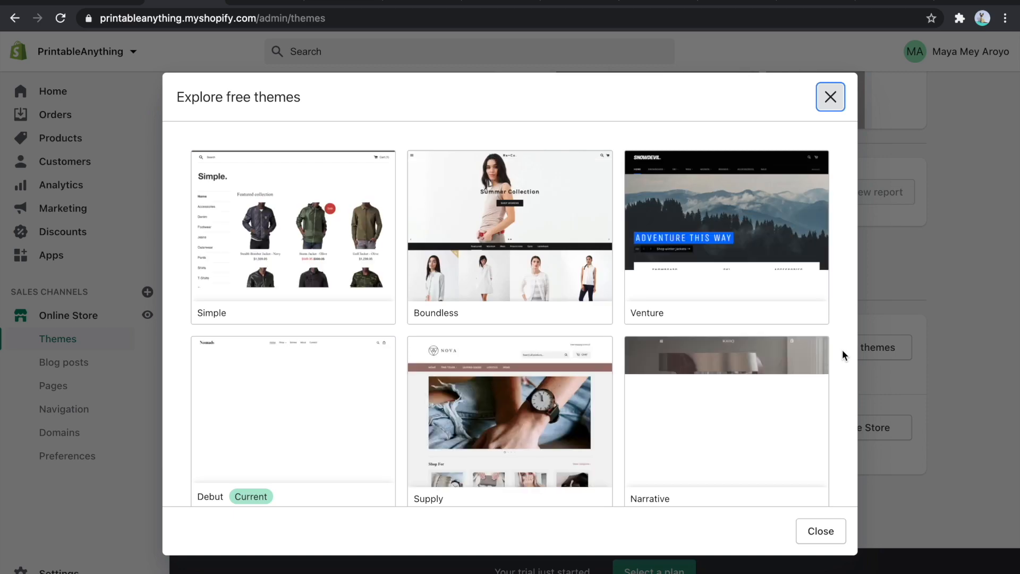
{"action": "scroll", "coordinate": [584, 348], "scroll_direction": "down", "scroll_amount": 5}
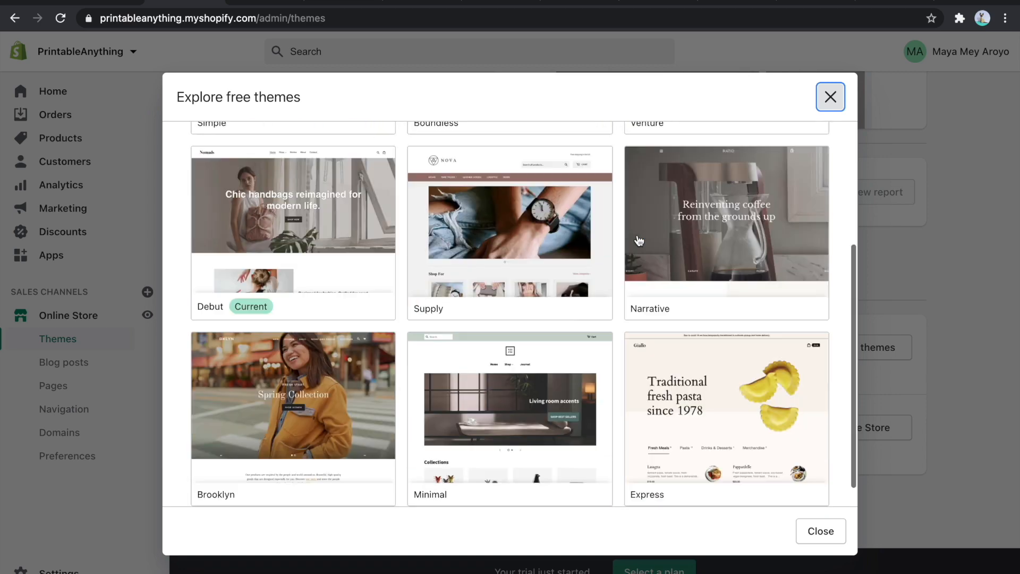
{"action": "scroll", "coordinate": [621, 293], "scroll_direction": "up", "scroll_amount": 1}
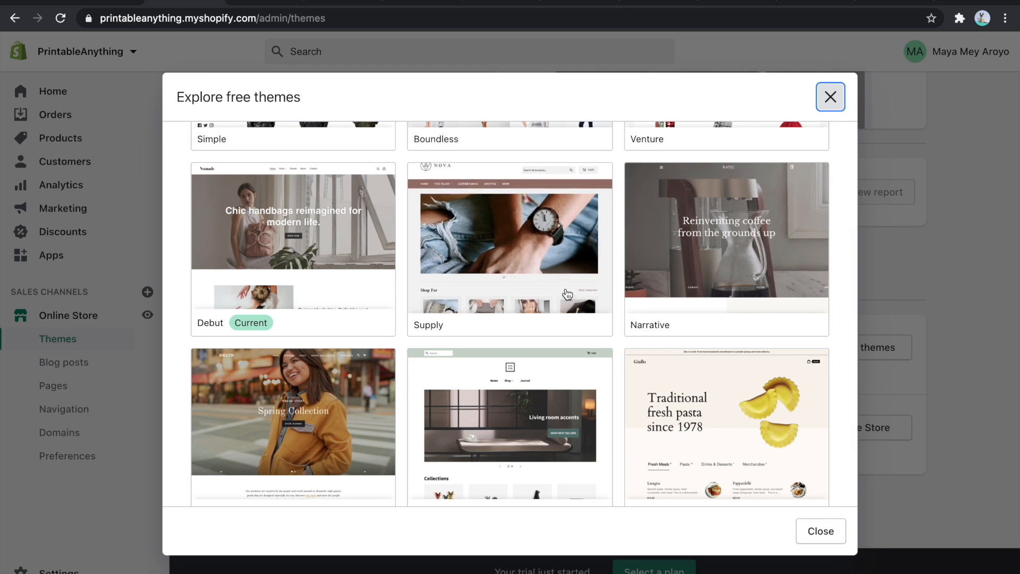
{"action": "scroll", "coordinate": [568, 294], "scroll_direction": "down", "scroll_amount": 1}
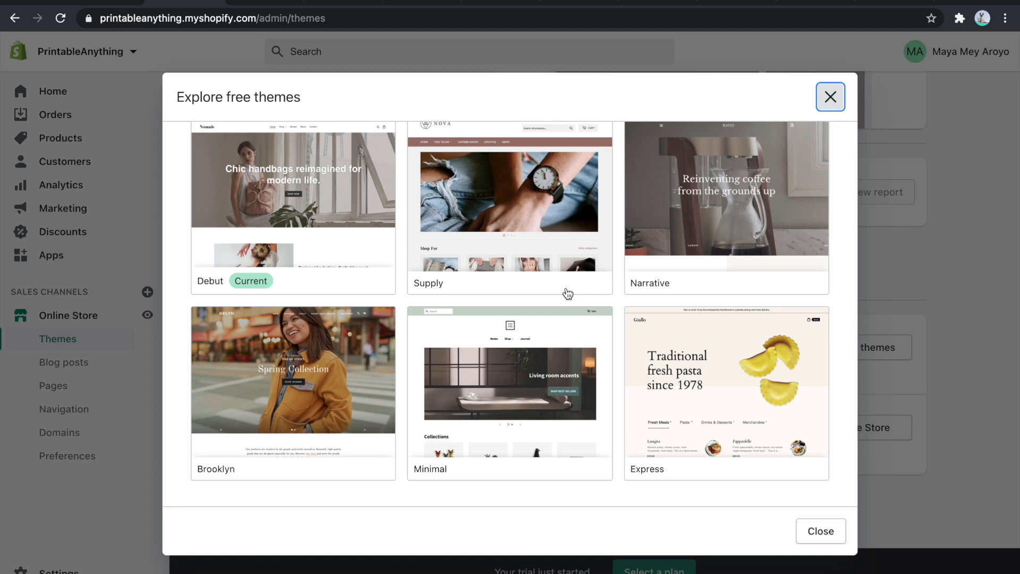
{"action": "scroll", "coordinate": [568, 294], "scroll_direction": "up", "scroll_amount": 4}
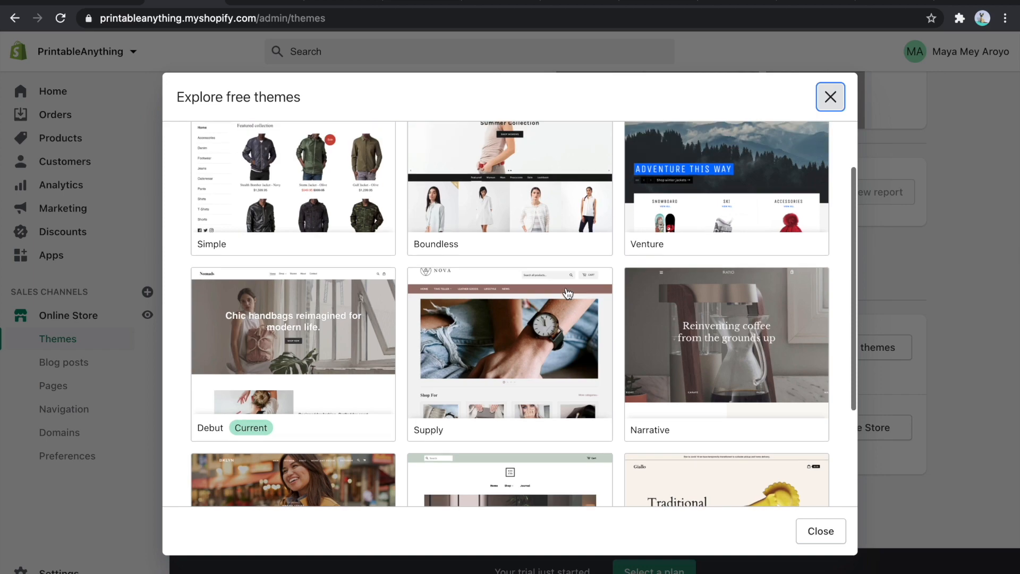
{"action": "scroll", "coordinate": [568, 294], "scroll_direction": "down", "scroll_amount": 4}
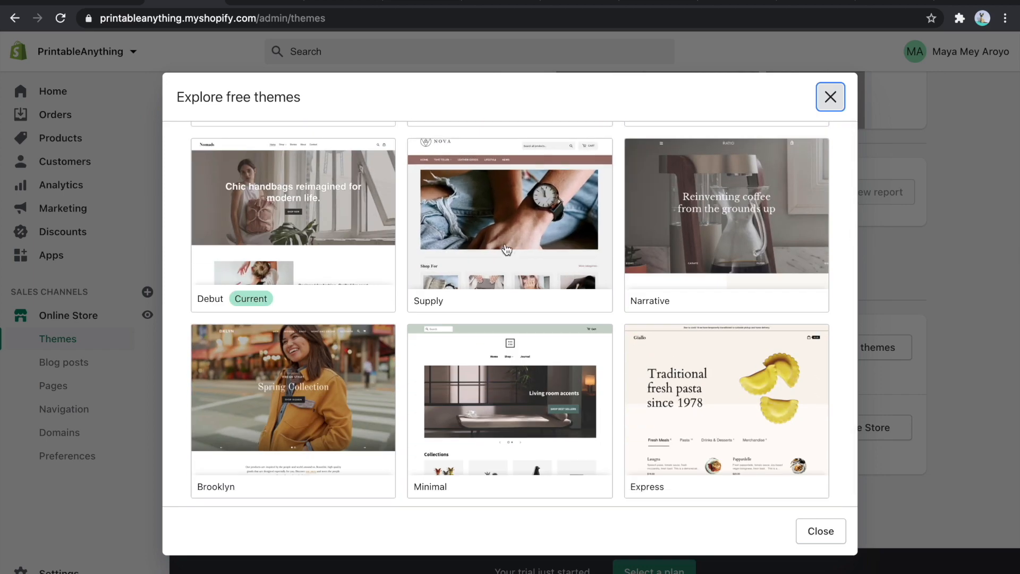
- Compare the Supply theme's Blue and Light styles and add Supply in the Light style to the theme library
{"action": "left_click", "coordinate": [504, 243]}
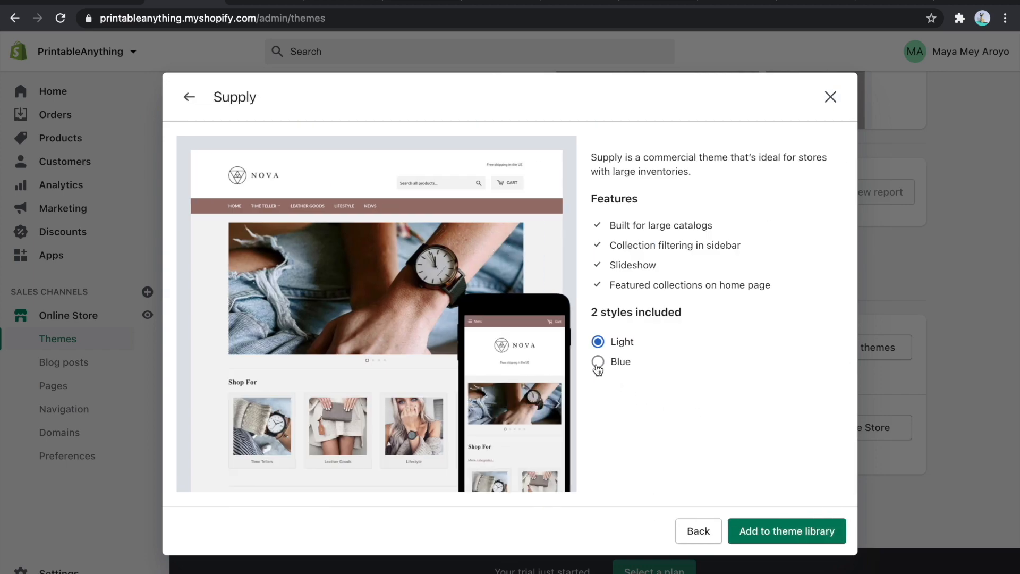
{"action": "left_click", "coordinate": [597, 364]}
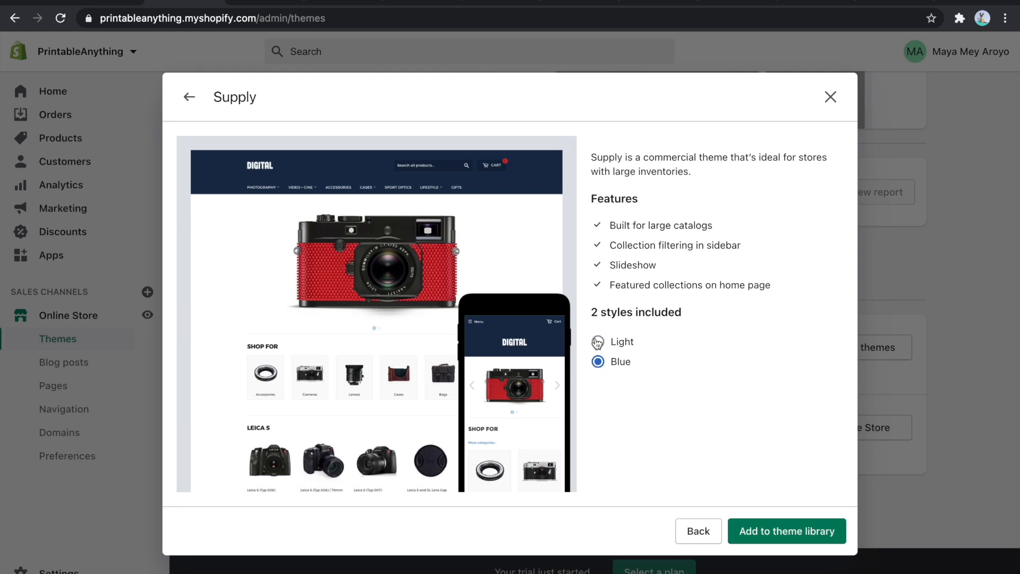
{"action": "left_click", "coordinate": [599, 342]}
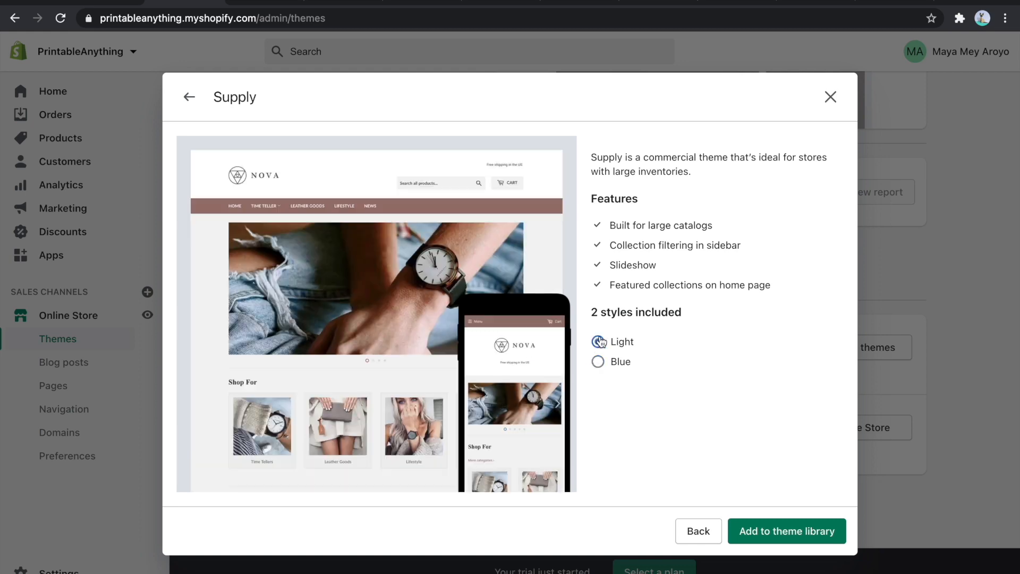
{"action": "left_click", "coordinate": [787, 534]}
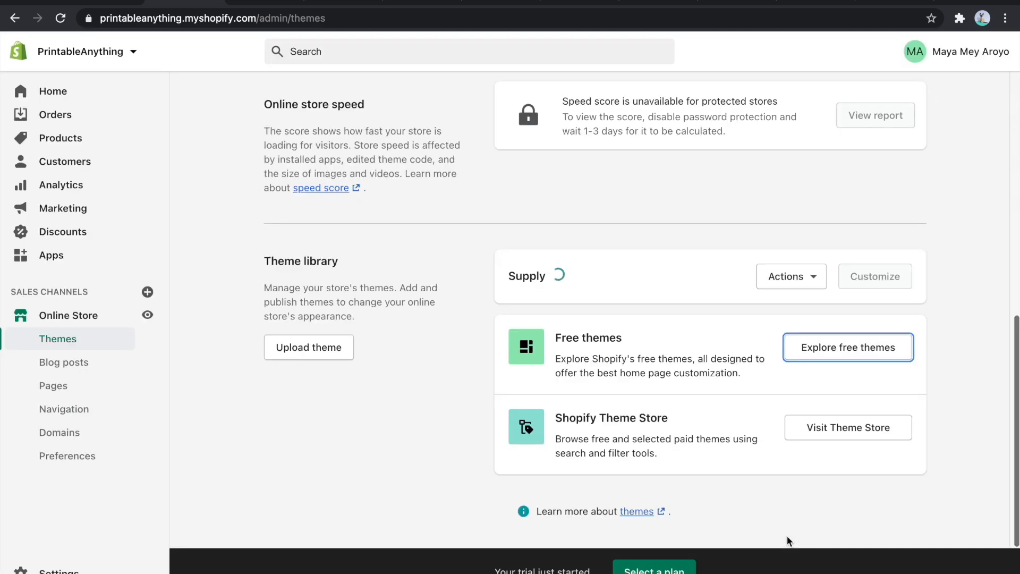
- Publish the Supply theme from the theme library as the store's current theme
{"action": "left_click", "coordinate": [791, 349]}
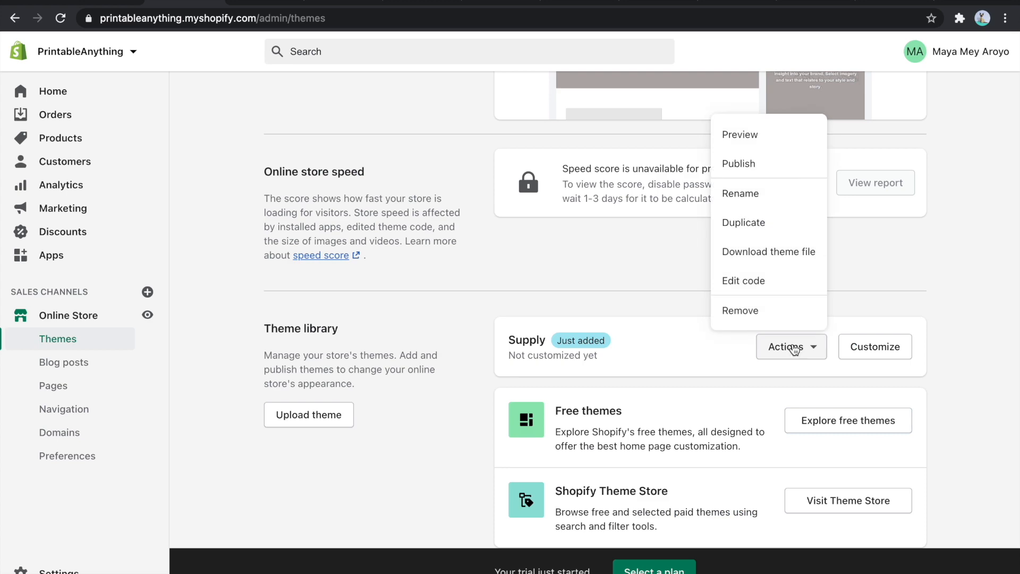
{"action": "left_click", "coordinate": [747, 166]}
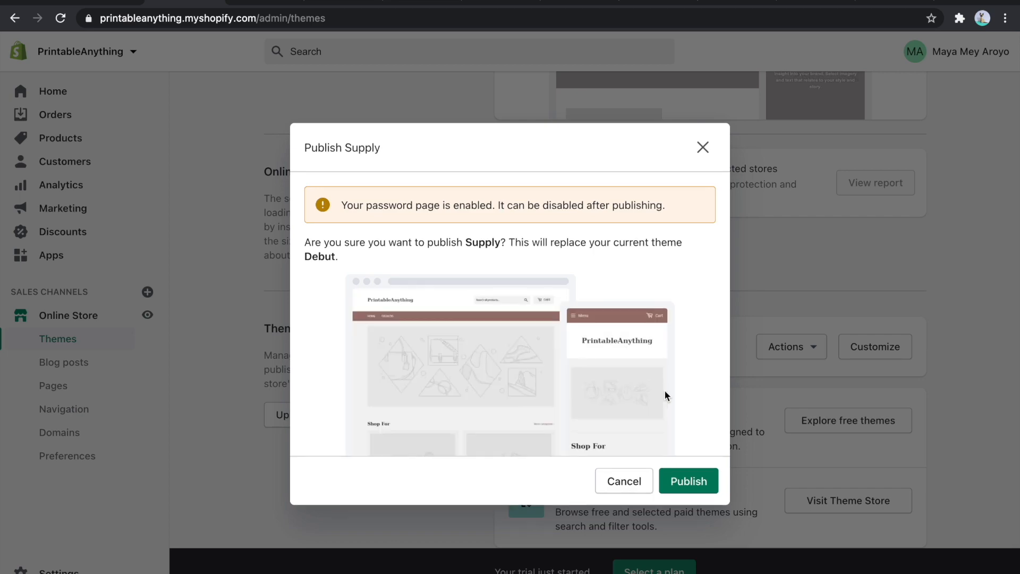
{"action": "left_click", "coordinate": [688, 482]}
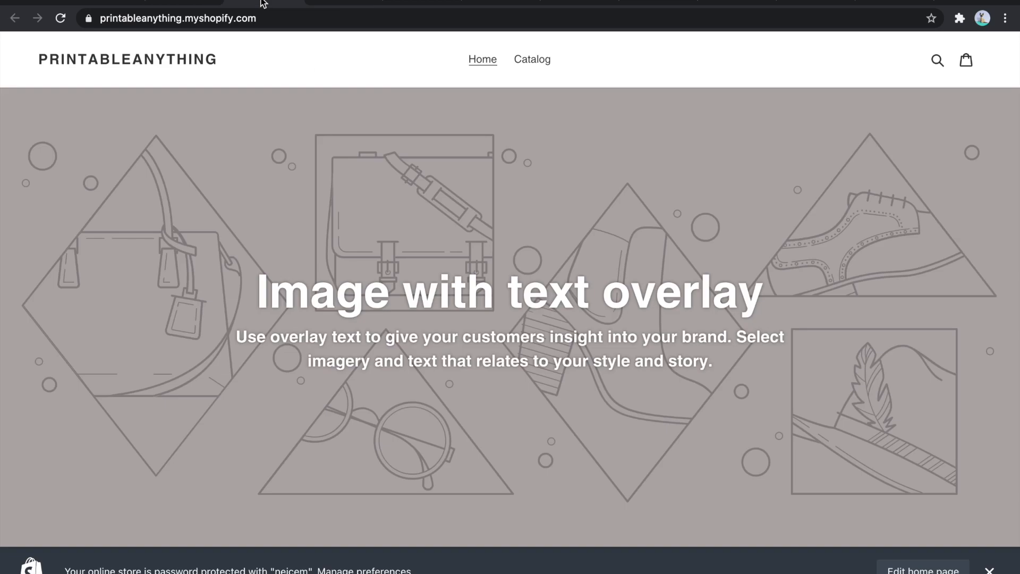
- Reload the storefront and examine its home page in the Supply theme down to the footer
{"action": "left_click", "coordinate": [259, 18]}
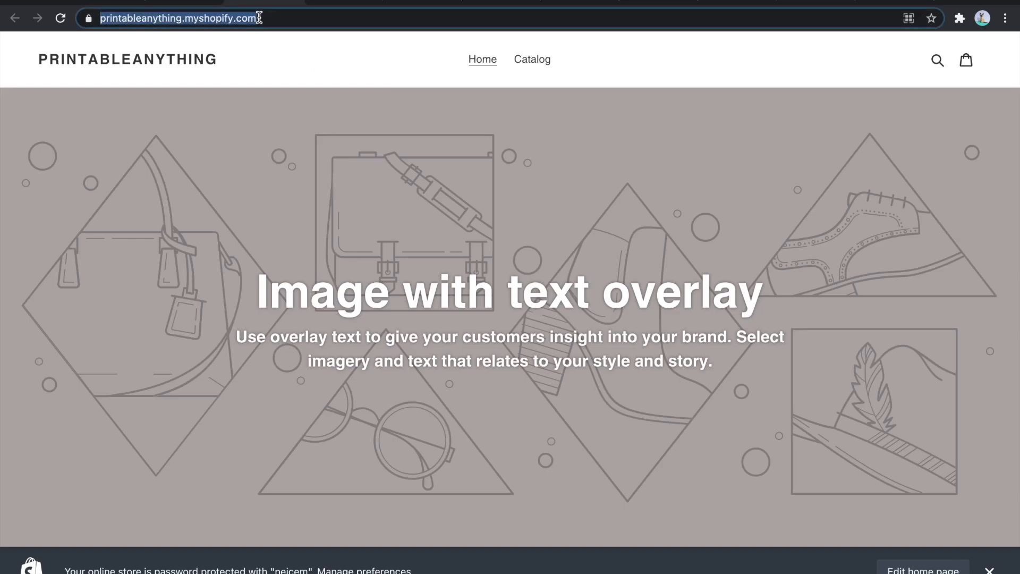
{"action": "key", "text": "Return"}
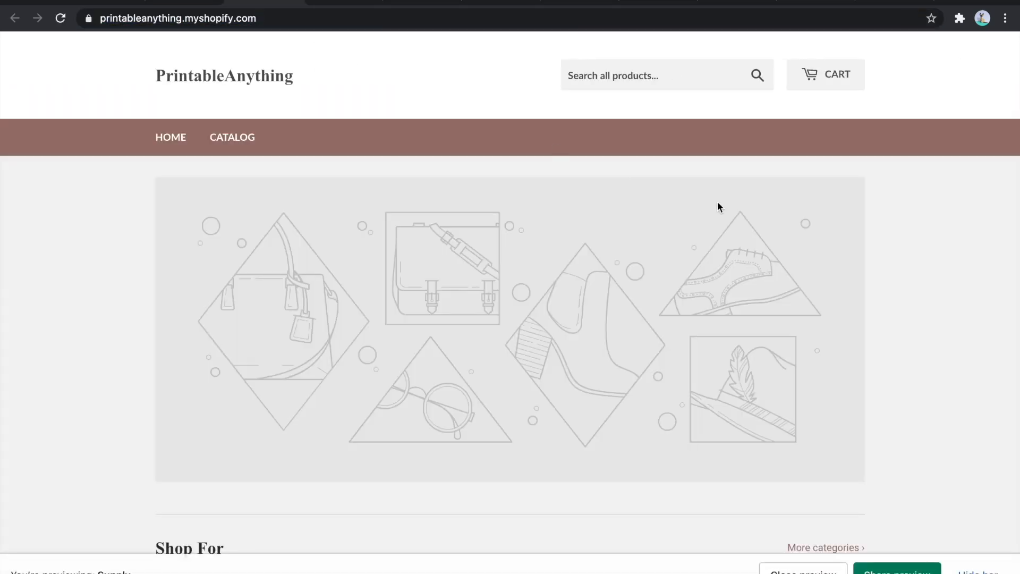
{"action": "scroll", "coordinate": [717, 202], "scroll_direction": "down", "scroll_amount": 15}
{"action": "scroll", "coordinate": [717, 202], "scroll_direction": "up", "scroll_amount": 12}
{"action": "scroll", "coordinate": [717, 202], "scroll_direction": "up", "scroll_amount": 5}
{"action": "scroll", "coordinate": [572, 168], "scroll_direction": "down", "scroll_amount": 20}
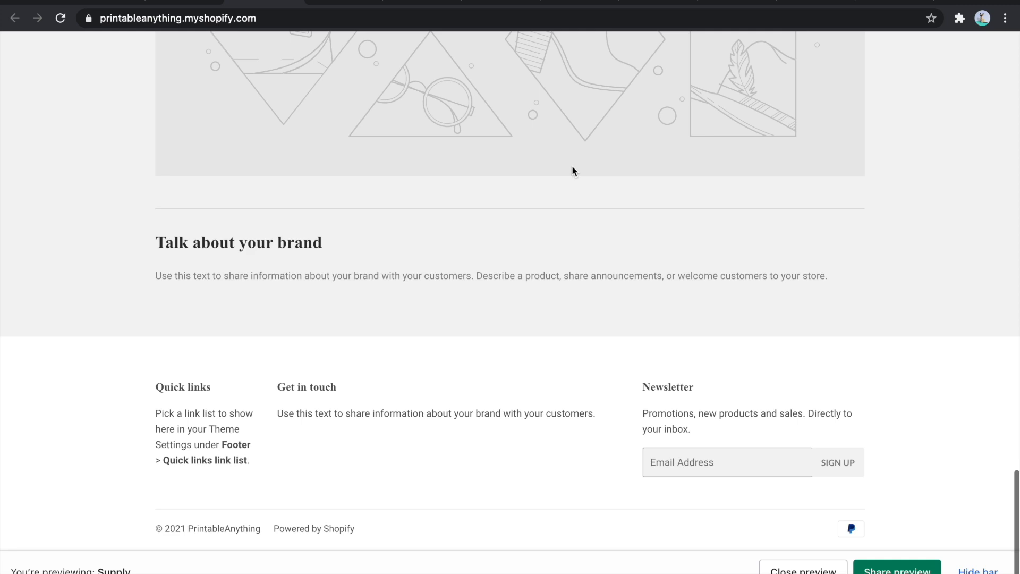
{"action": "scroll", "coordinate": [573, 170], "scroll_direction": "up", "scroll_amount": 20}
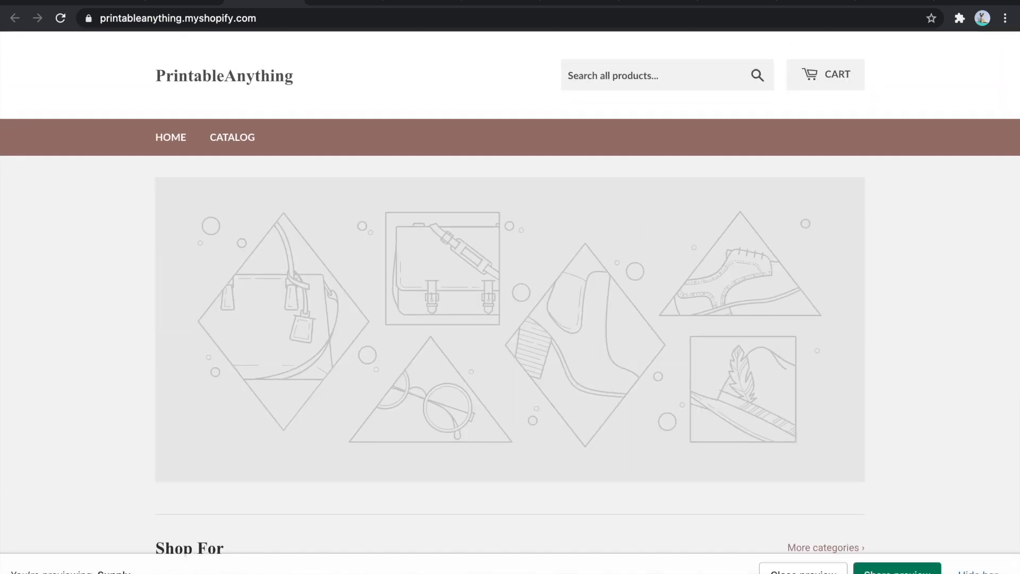
- Return to the Shopify admin, open the Supply theme for customization and check which page templates can be edited
{"action": "left_click", "coordinate": [179, 3]}
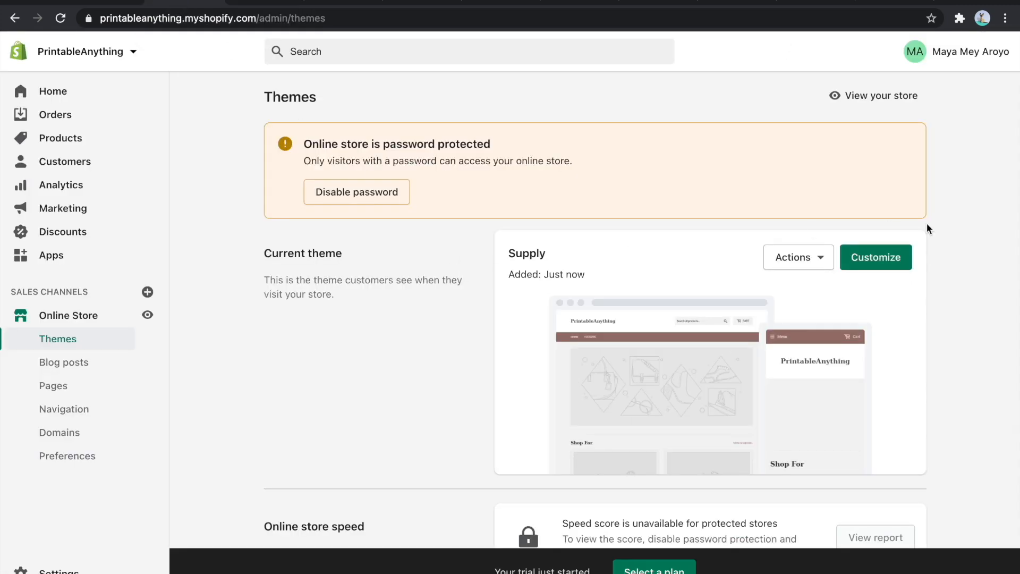
{"action": "left_click", "coordinate": [878, 260]}
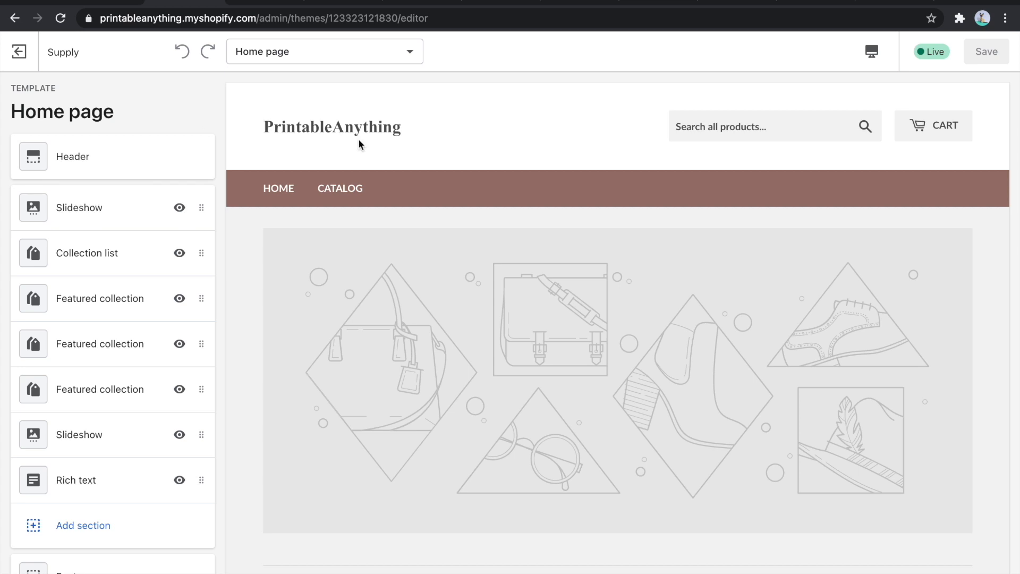
{"action": "left_click", "coordinate": [326, 61]}
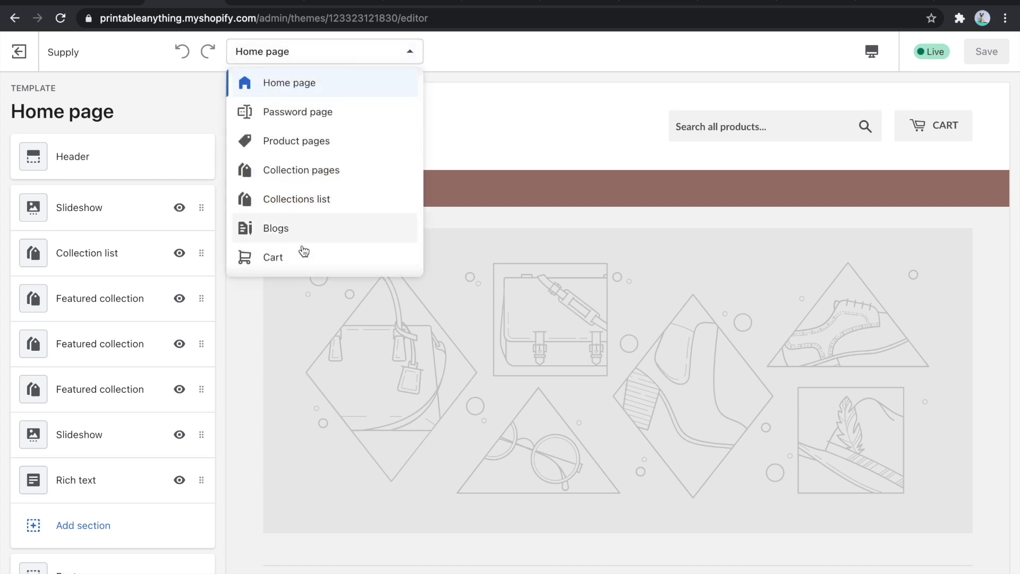
{"action": "left_click", "coordinate": [519, 87]}
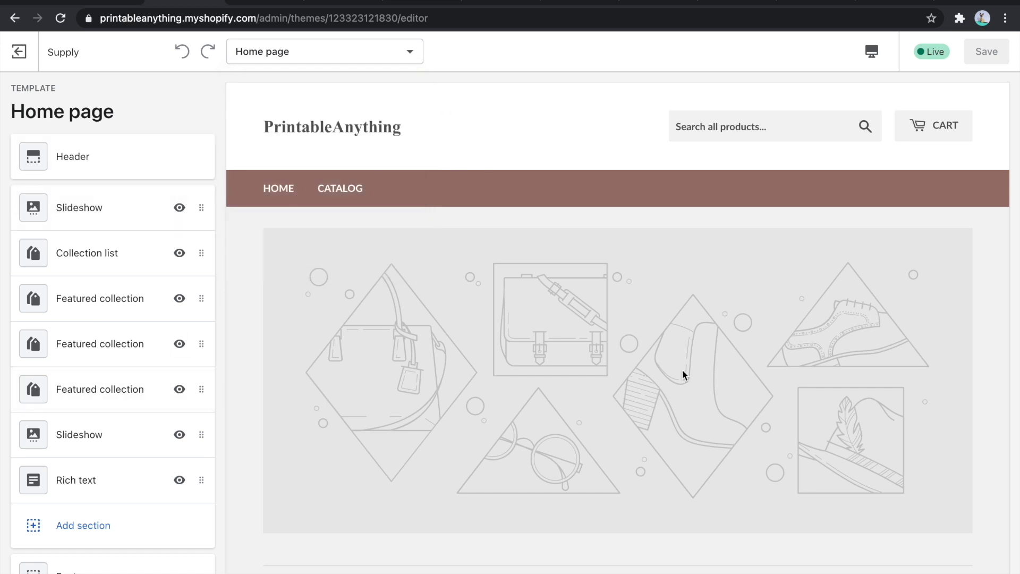
- Examine the home page preview in the theme editor, from the slideshow and featured collections to the footer
{"action": "scroll", "coordinate": [662, 260], "scroll_direction": "down", "scroll_amount": 2}
{"action": "scroll", "coordinate": [735, 273], "scroll_direction": "down", "scroll_amount": 6}
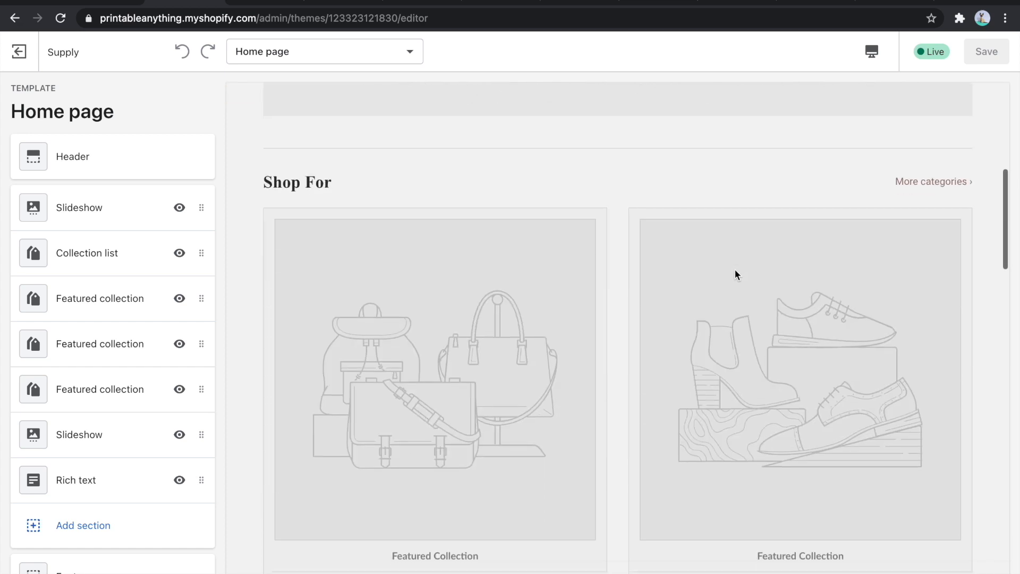
{"action": "scroll", "coordinate": [484, 292], "scroll_direction": "down", "scroll_amount": 9}
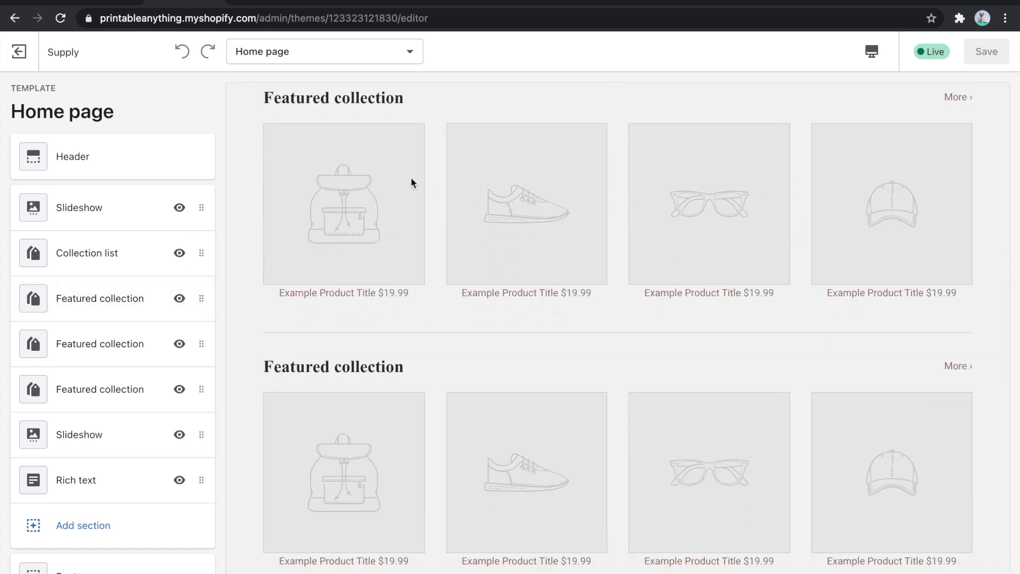
{"action": "scroll", "coordinate": [568, 191], "scroll_direction": "up", "scroll_amount": 1}
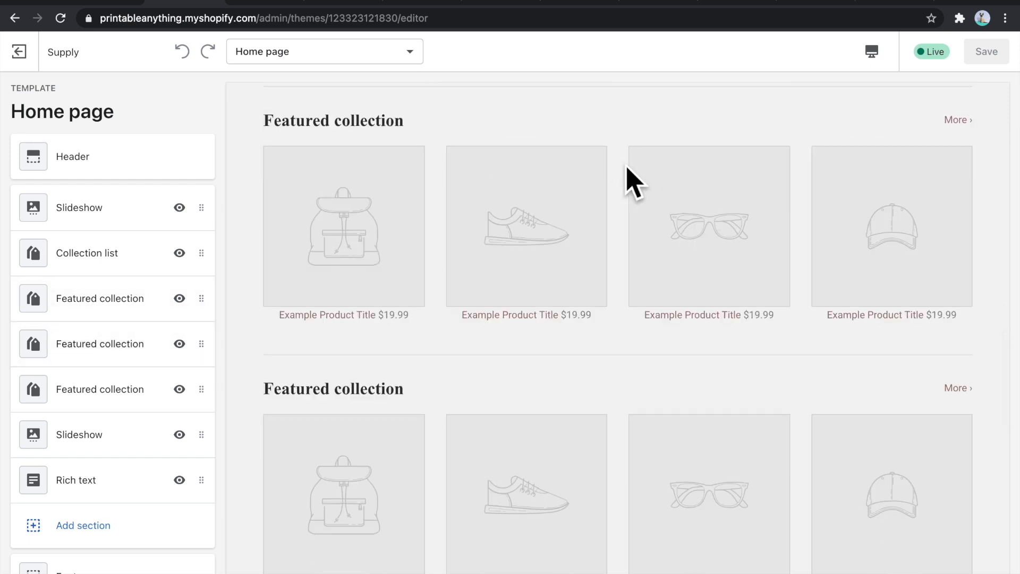
{"action": "scroll", "coordinate": [467, 161], "scroll_direction": "down", "scroll_amount": 4}
{"action": "scroll", "coordinate": [556, 258], "scroll_direction": "down", "scroll_amount": 2}
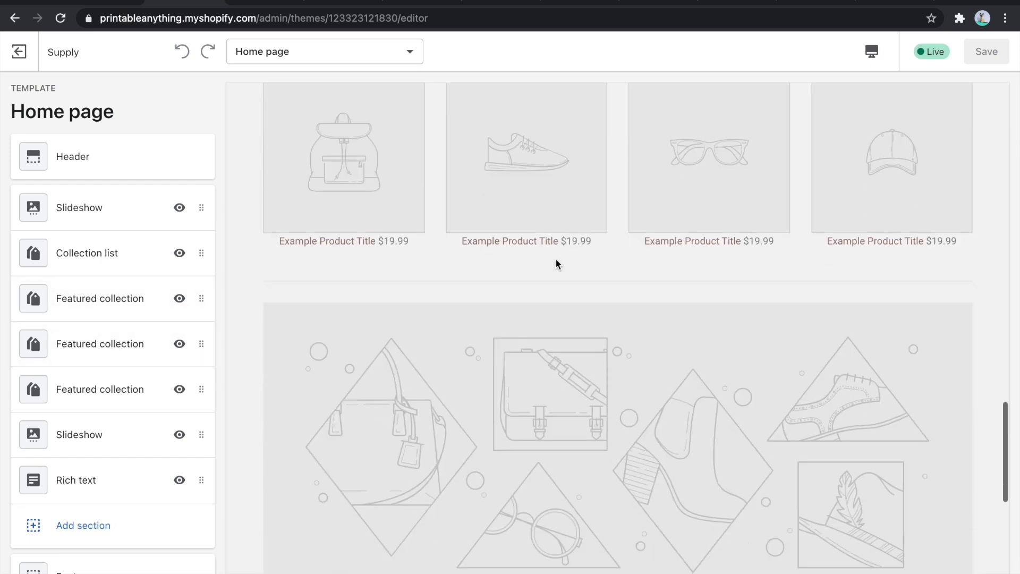
{"action": "scroll", "coordinate": [373, 414], "scroll_direction": "down", "scroll_amount": 5}
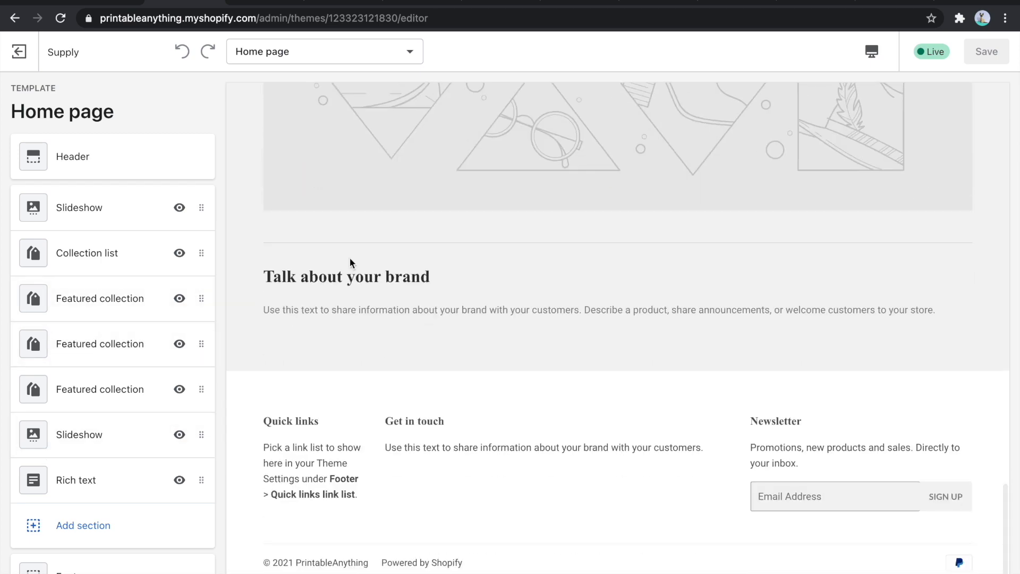
{"action": "scroll", "coordinate": [412, 293], "scroll_direction": "up", "scroll_amount": 10}
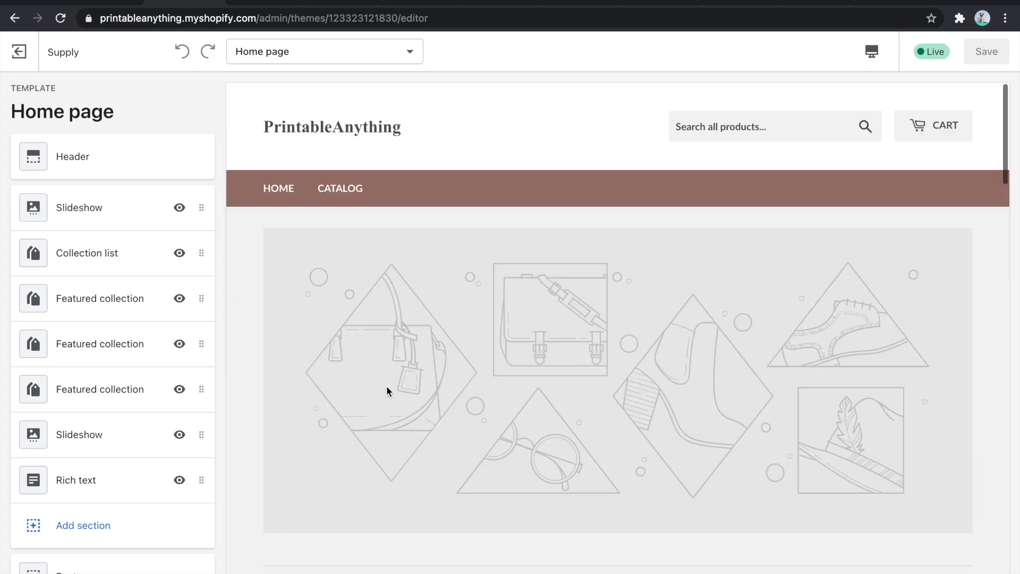
- Move the Collection list section above the first Slideshow on the home page
{"action": "left_click_drag", "start_coordinate": [102, 260], "coordinate": [105, 208]}
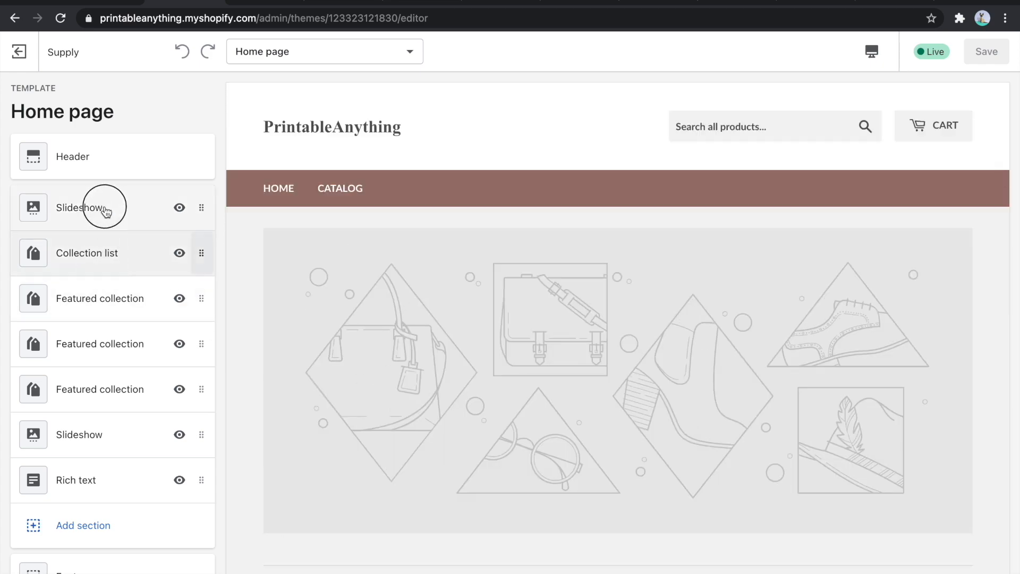
{"action": "left_click_drag", "start_coordinate": [201, 253], "coordinate": [204, 197]}
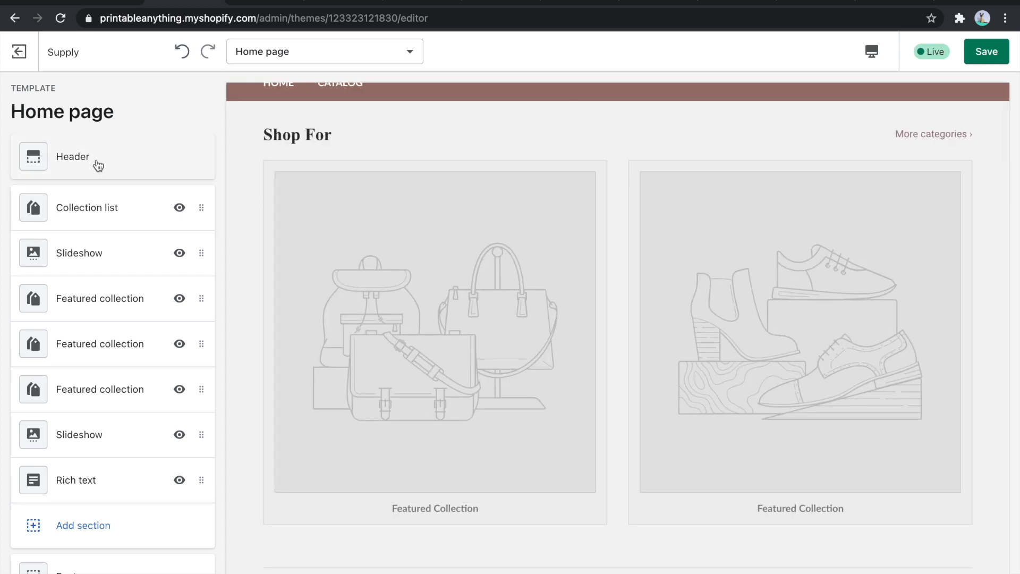
{"action": "scroll", "coordinate": [510, 253], "scroll_direction": "up", "scroll_amount": 3}
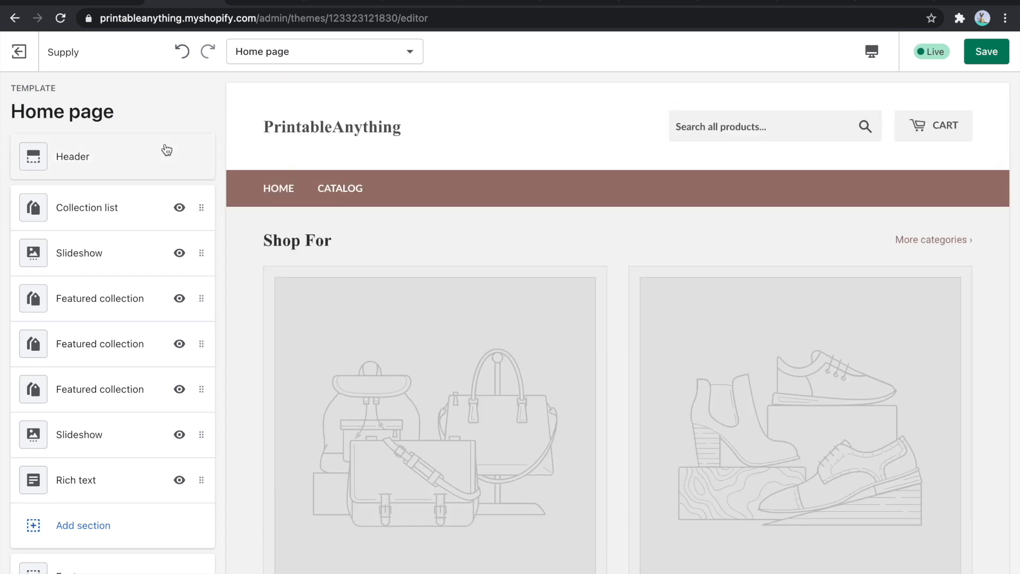
- Look over the home page's section list and open the Header section's settings
{"action": "scroll", "coordinate": [104, 153], "scroll_direction": "down", "scroll_amount": 2}
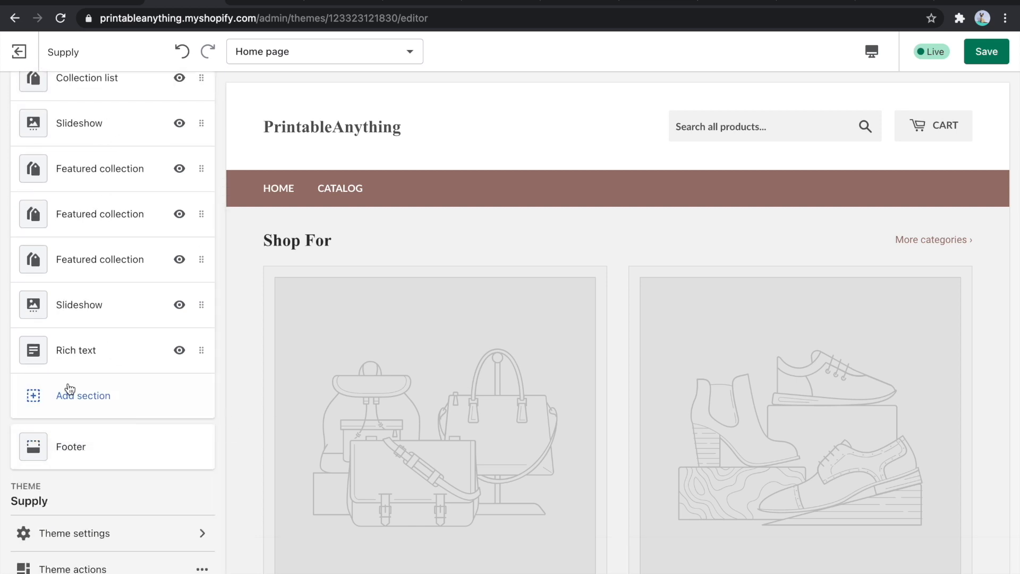
{"action": "scroll", "coordinate": [66, 389], "scroll_direction": "up", "scroll_amount": 2}
{"action": "left_click", "coordinate": [79, 158]}
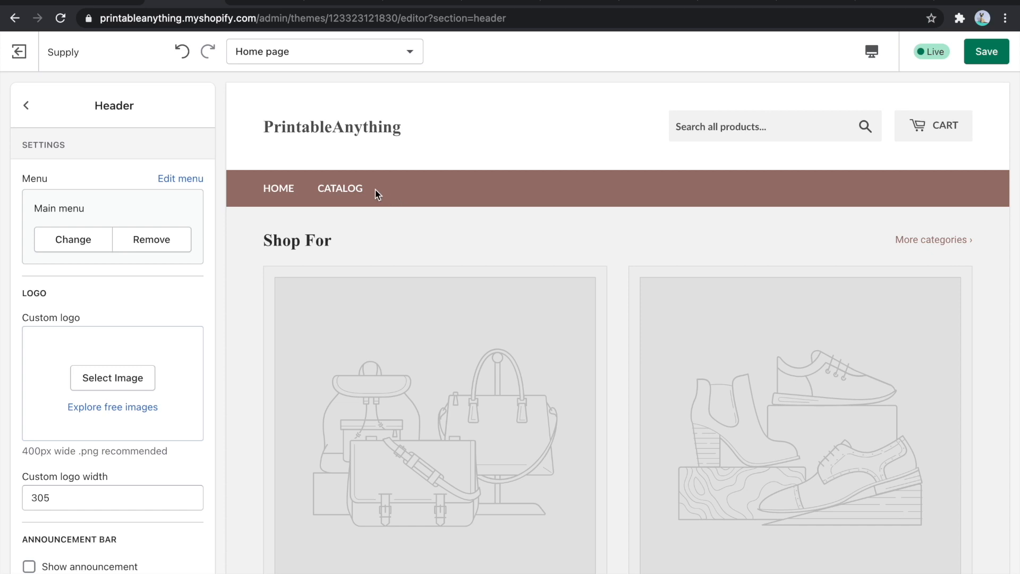
- Turn on the announcement bar in the home page's Header section settings
{"action": "scroll", "coordinate": [110, 215], "scroll_direction": "down", "scroll_amount": 2}
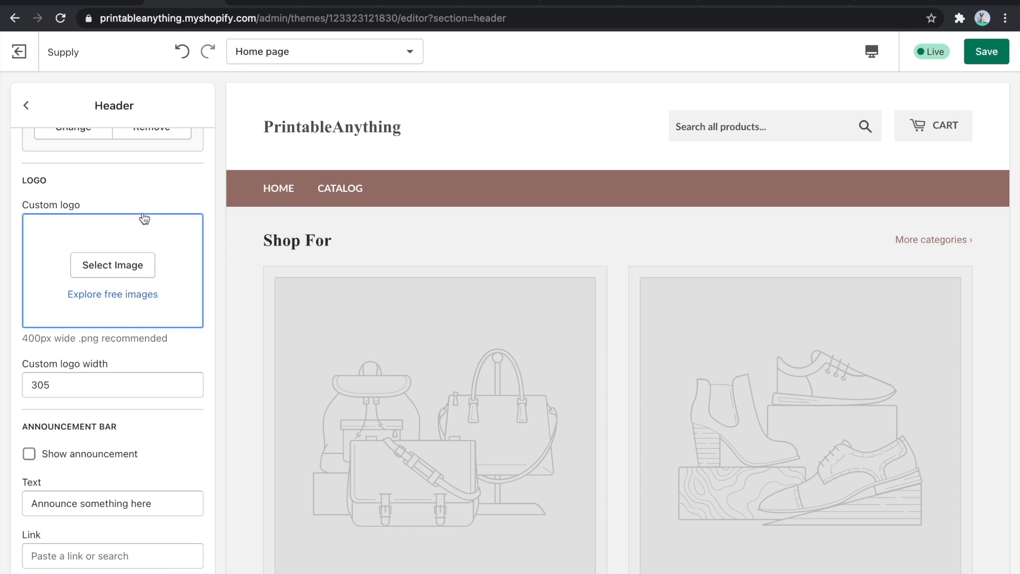
{"action": "scroll", "coordinate": [143, 218], "scroll_direction": "down", "scroll_amount": 1}
{"action": "left_click", "coordinate": [118, 493]}
{"action": "double_click", "coordinate": [118, 493]}
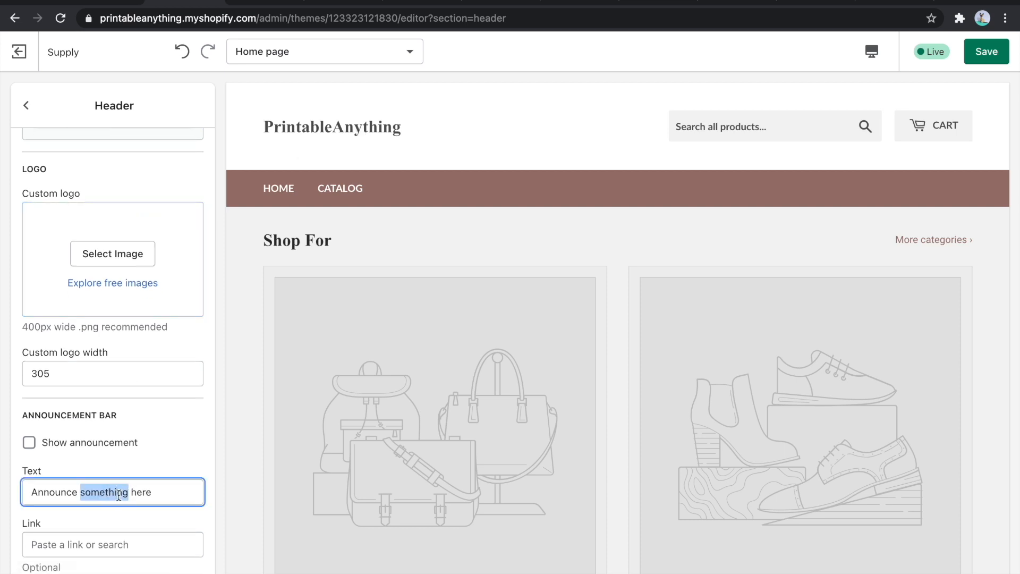
{"action": "left_click", "coordinate": [29, 443]}
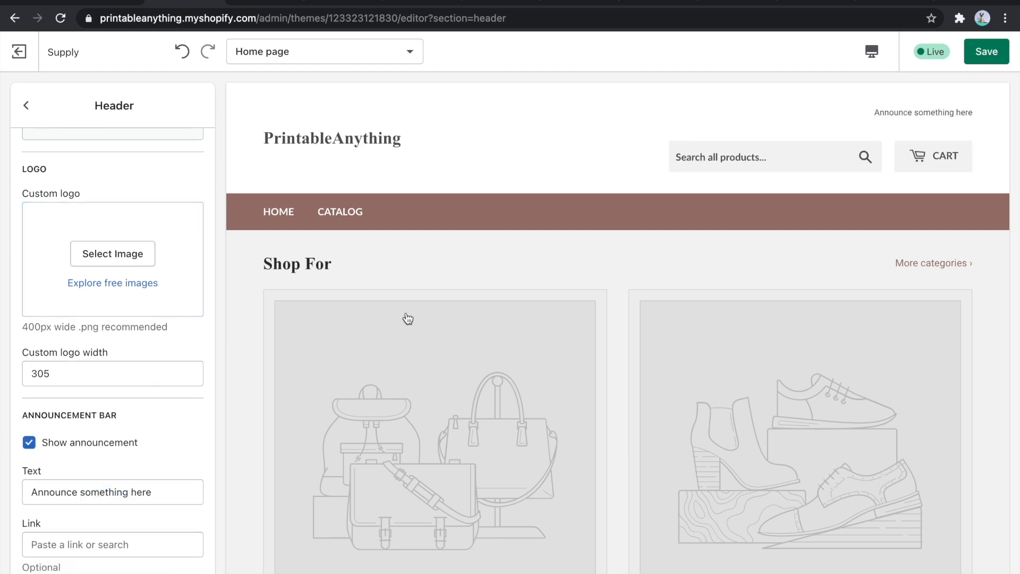
- Set the header's announcement text to "Welcome to PrintableAnything - your palce for printable greeting cards for any occasion" and return to the section list
{"action": "triple_click", "coordinate": [70, 493]}
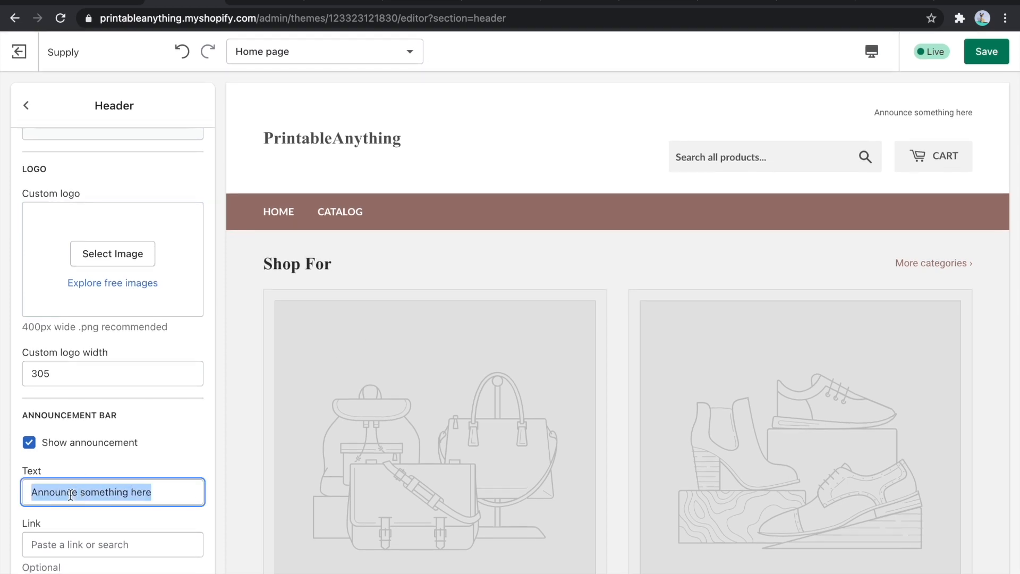
{"action": "type", "text": "Welcome to PrintableAnything - your palce for printable greeting cards for any occasion"}
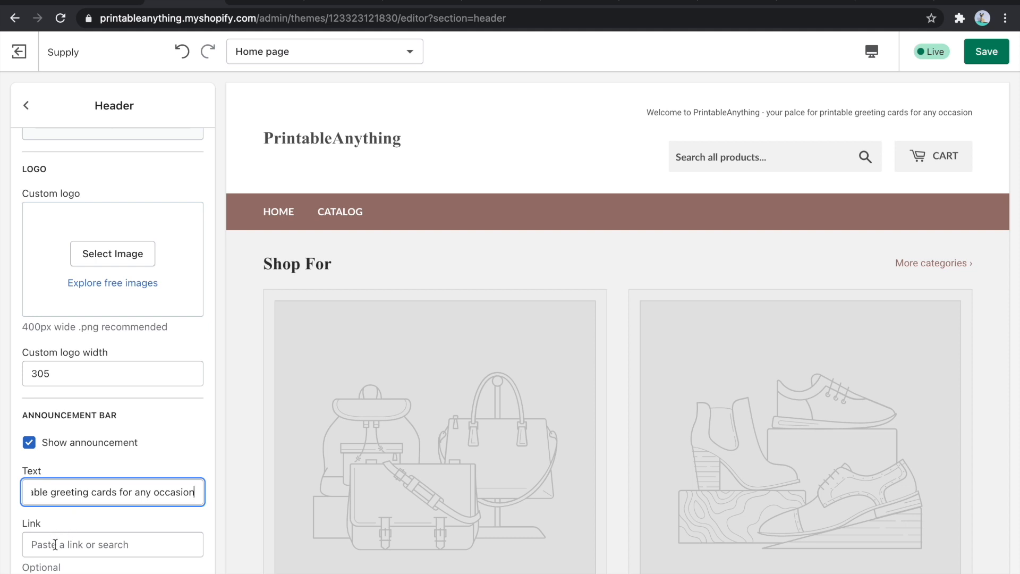
{"action": "scroll", "coordinate": [78, 280], "scroll_direction": "up", "scroll_amount": 3}
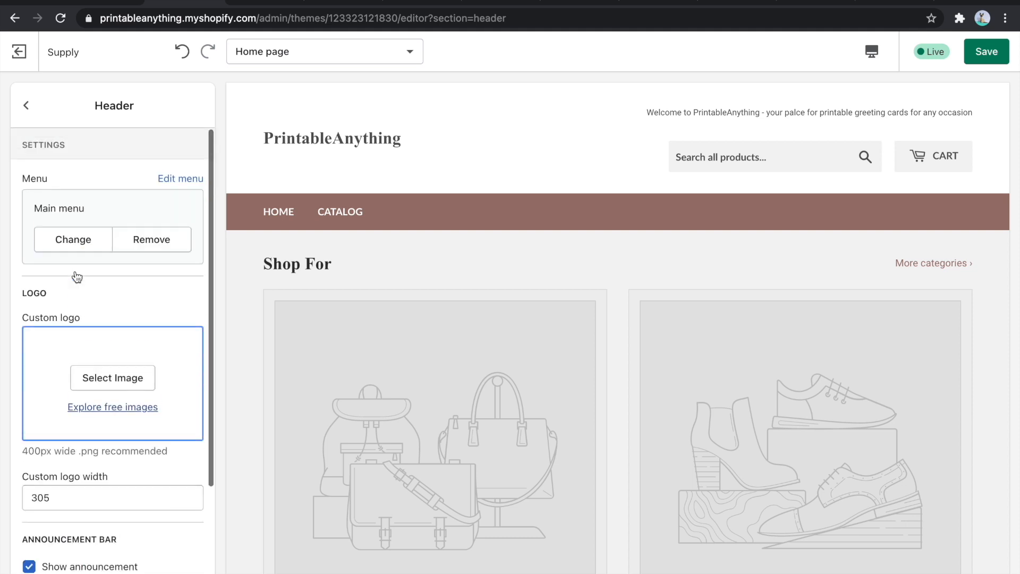
{"action": "left_click", "coordinate": [26, 104]}
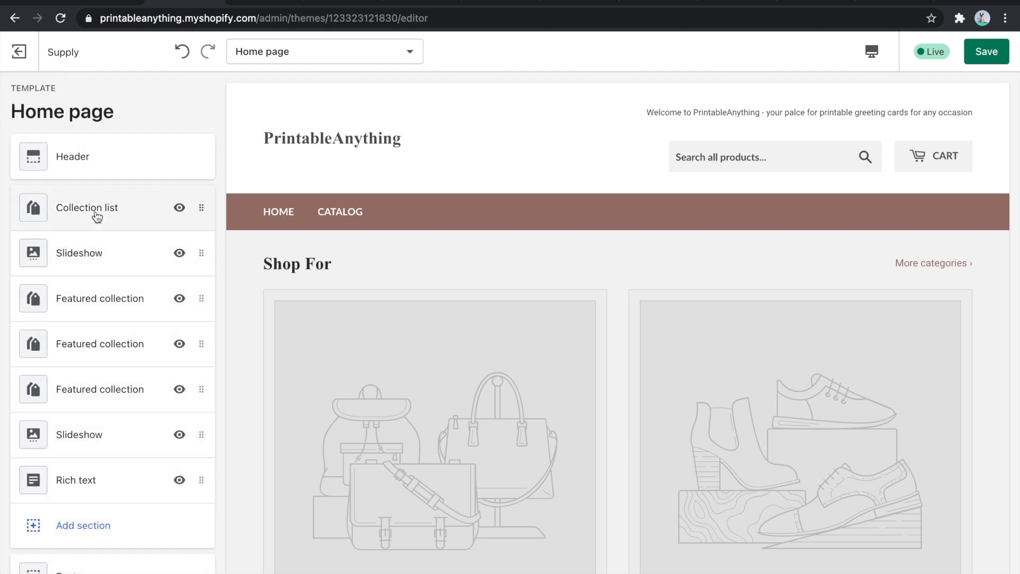
- Assign the Thank You Cards collection to both collection blocks of the Collection list section and check them in the preview
{"action": "left_click", "coordinate": [97, 216]}
{"action": "left_click", "coordinate": [127, 188]}
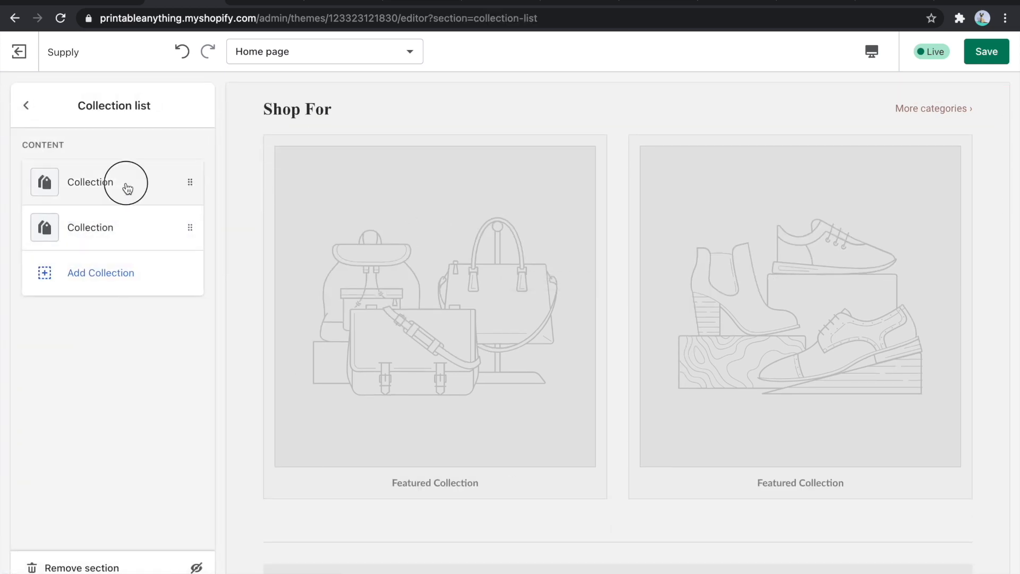
{"action": "left_click", "coordinate": [86, 227]}
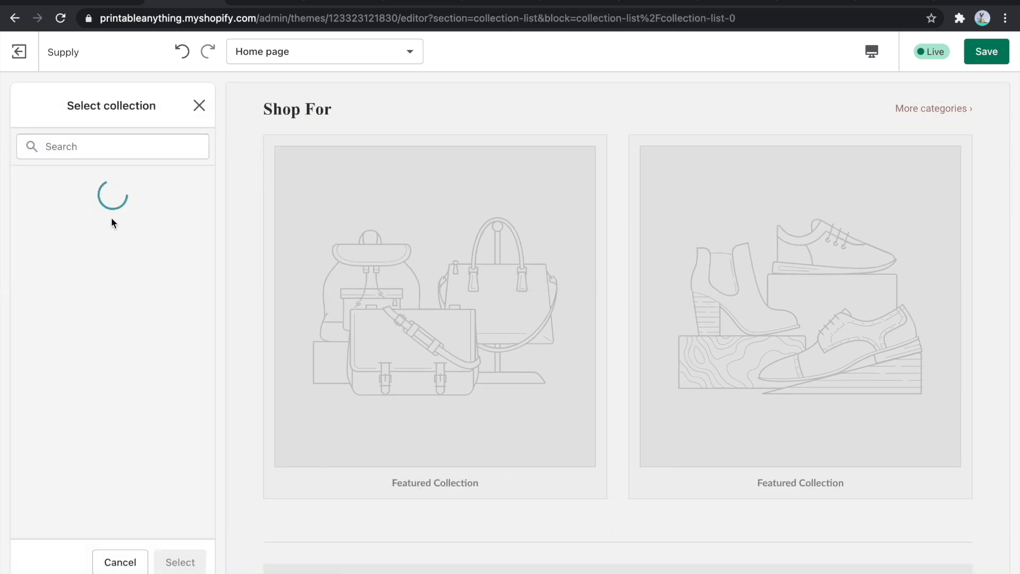
{"action": "left_click", "coordinate": [88, 287]}
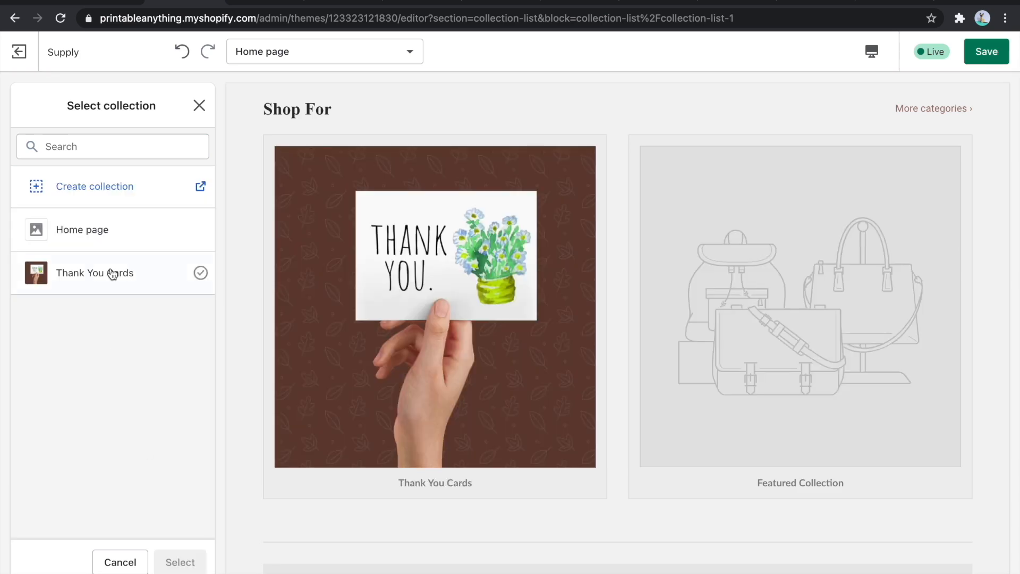
{"action": "left_click", "coordinate": [109, 273]}
{"action": "left_click", "coordinate": [189, 559]}
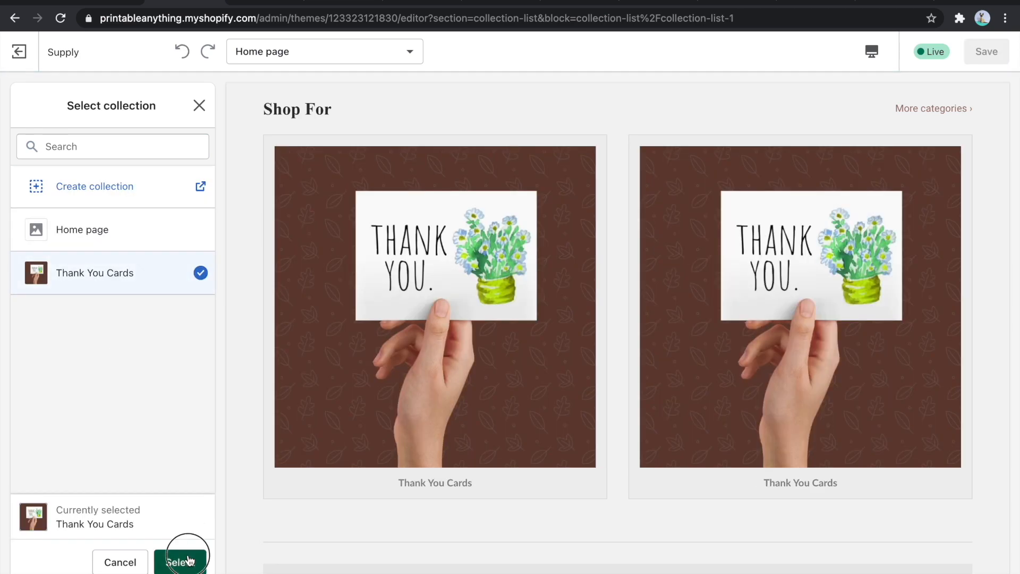
{"action": "left_click", "coordinate": [25, 105]}
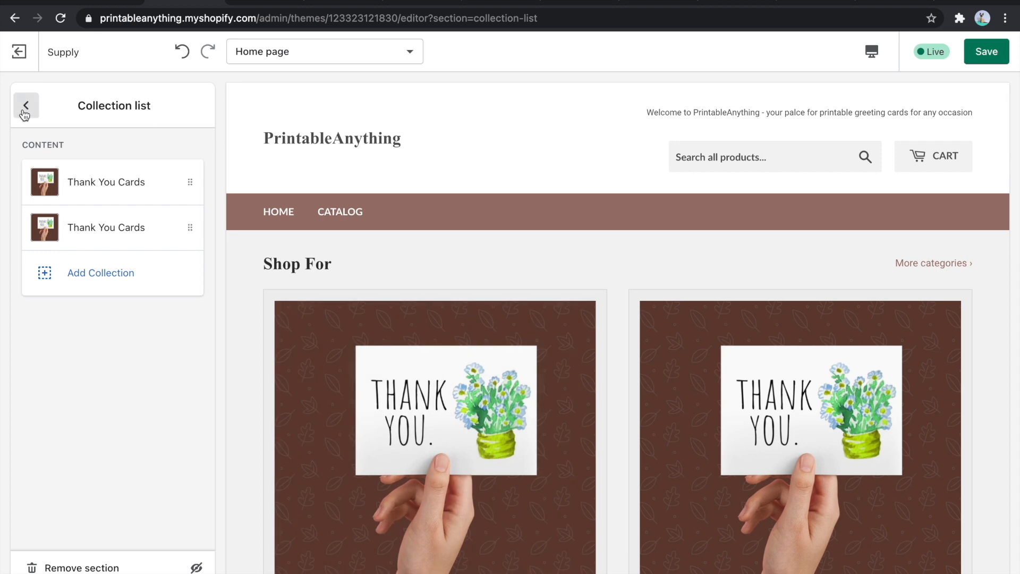
{"action": "scroll", "coordinate": [408, 257], "scroll_direction": "down", "scroll_amount": 5}
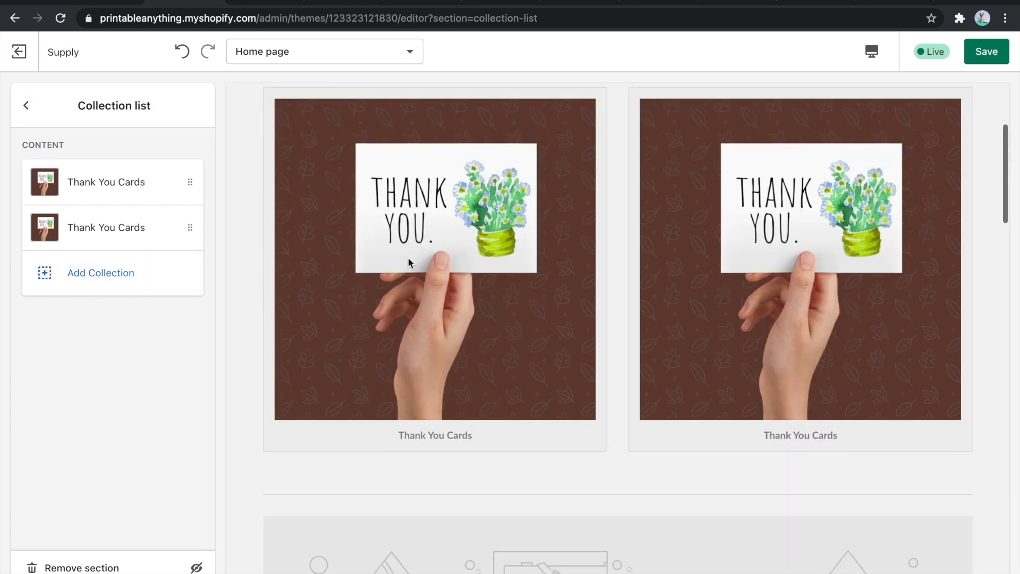
{"action": "scroll", "coordinate": [615, 360], "scroll_direction": "up", "scroll_amount": 4}
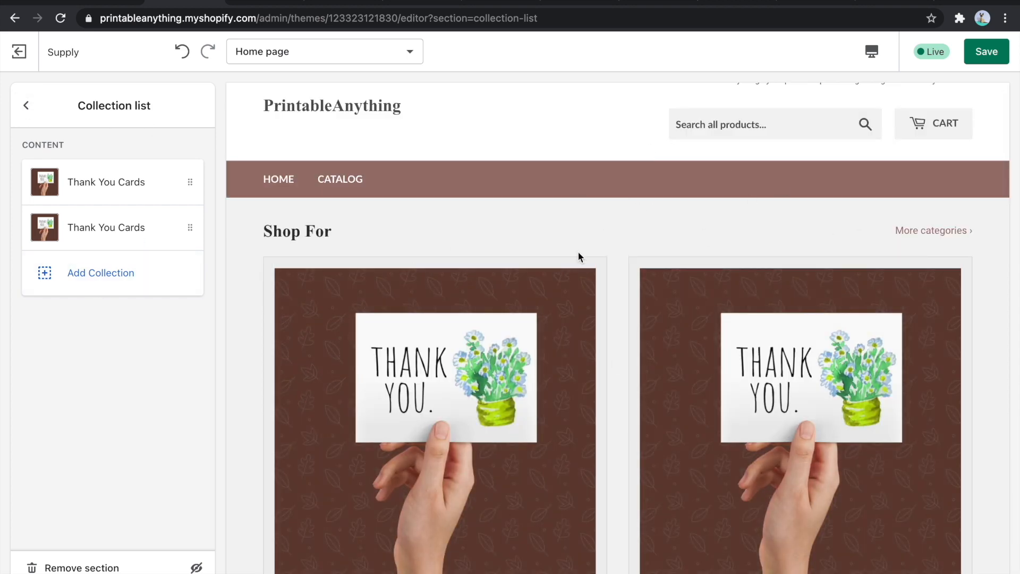
{"action": "scroll", "coordinate": [629, 249], "scroll_direction": "down", "scroll_amount": 2}
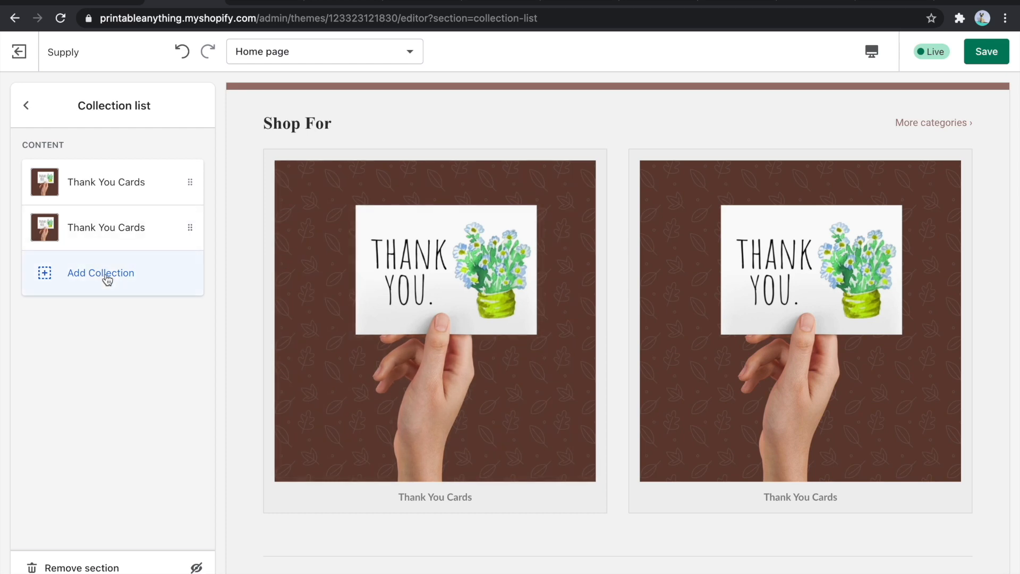
- Return to the section list and hide the Collection list section on the home page
{"action": "left_click", "coordinate": [26, 106]}
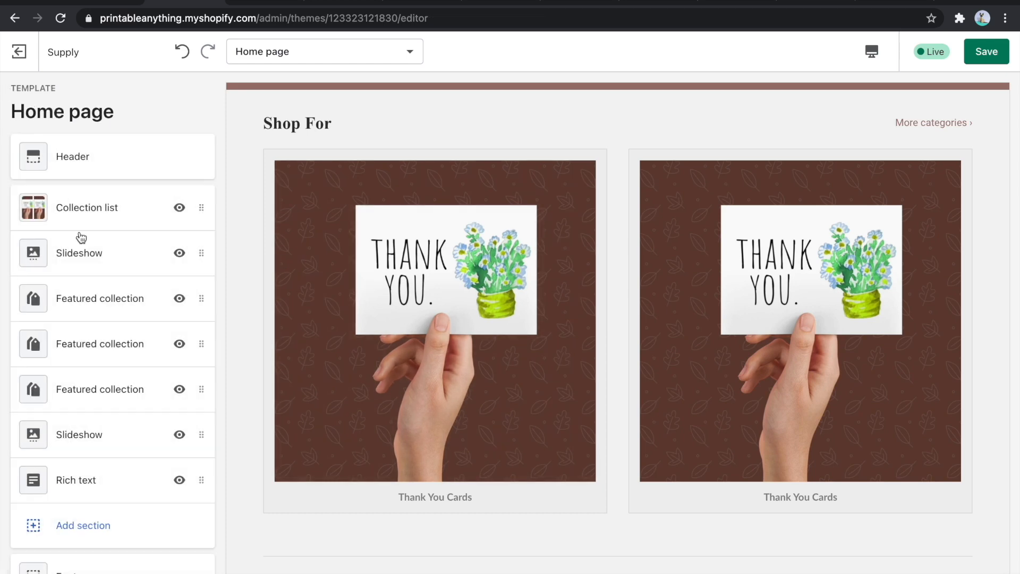
{"action": "left_click", "coordinate": [179, 209]}
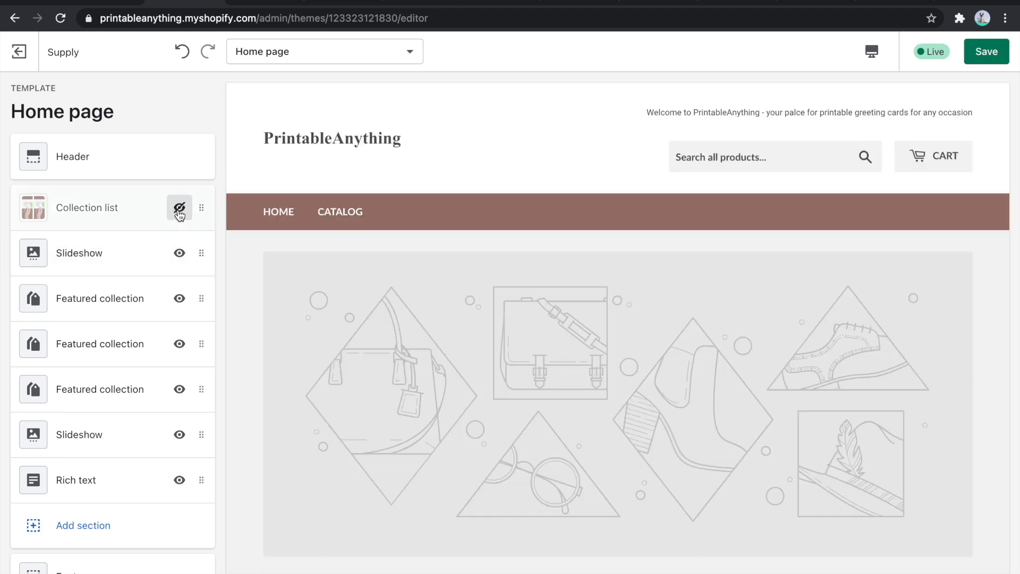
{"action": "left_click", "coordinate": [179, 208]}
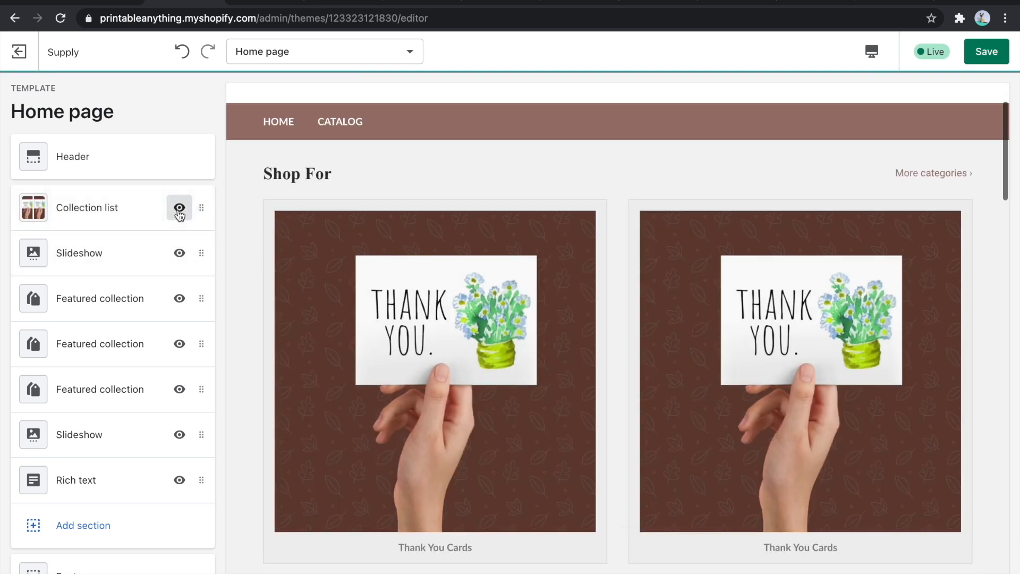
{"action": "left_click", "coordinate": [179, 208]}
- Check the first Slideshow section's settings, and assign the Thank You Cards collection to the first Featured collection section
{"action": "left_click", "coordinate": [92, 253]}
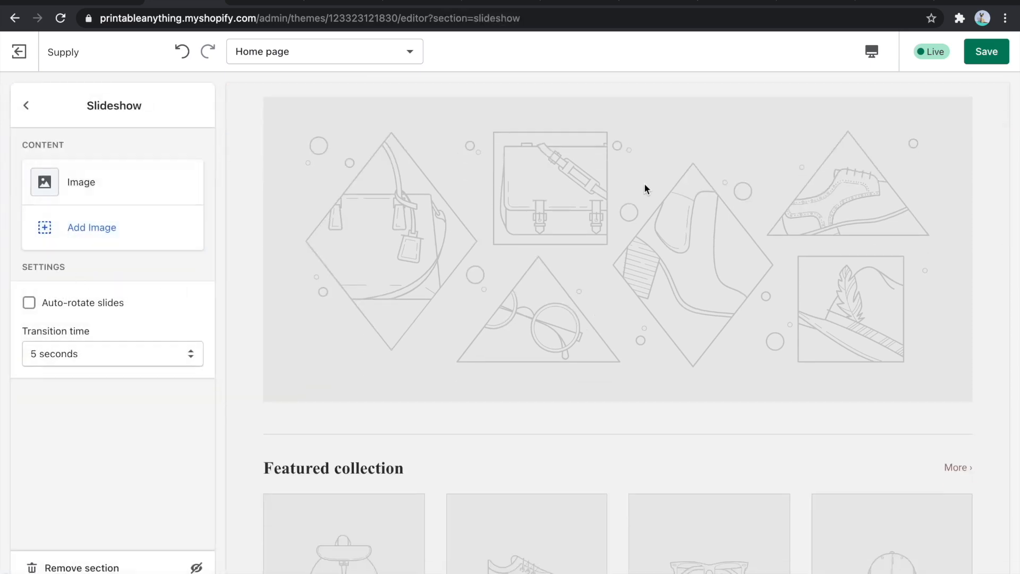
{"action": "scroll", "coordinate": [658, 275], "scroll_direction": "down", "scroll_amount": 5}
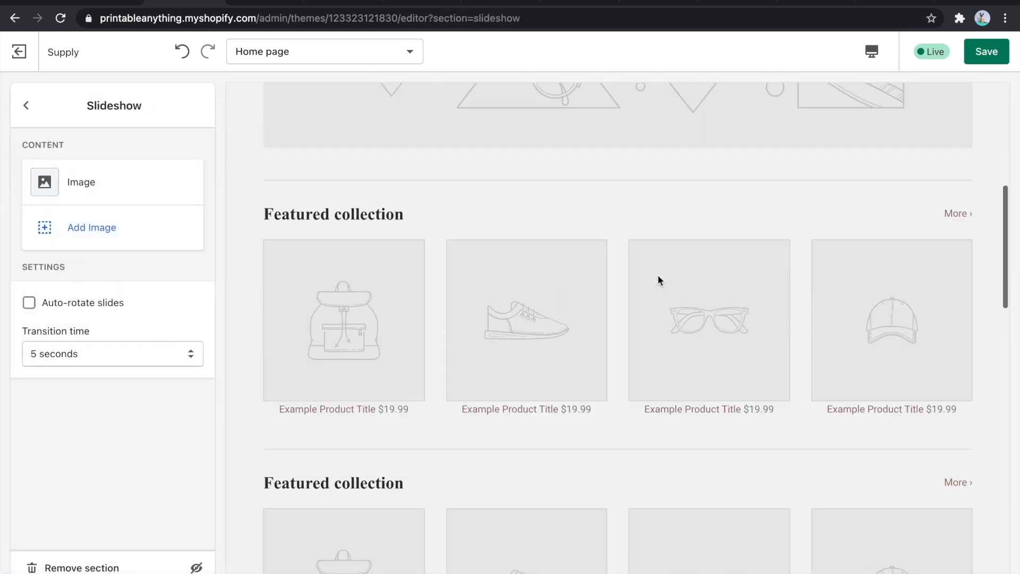
{"action": "scroll", "coordinate": [658, 275], "scroll_direction": "up", "scroll_amount": 8}
{"action": "scroll", "coordinate": [595, 349], "scroll_direction": "down", "scroll_amount": 1}
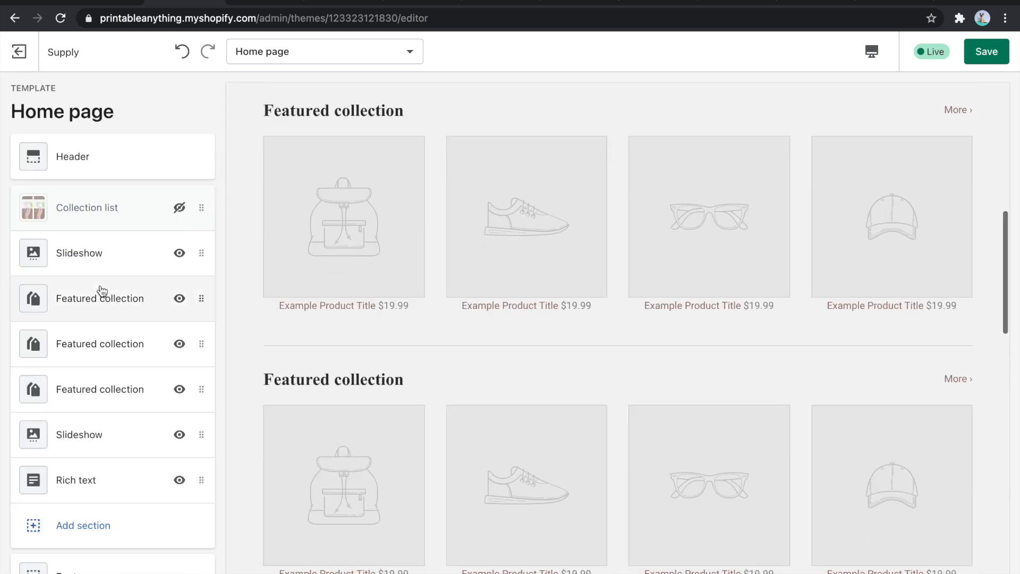
{"action": "left_click", "coordinate": [105, 299]}
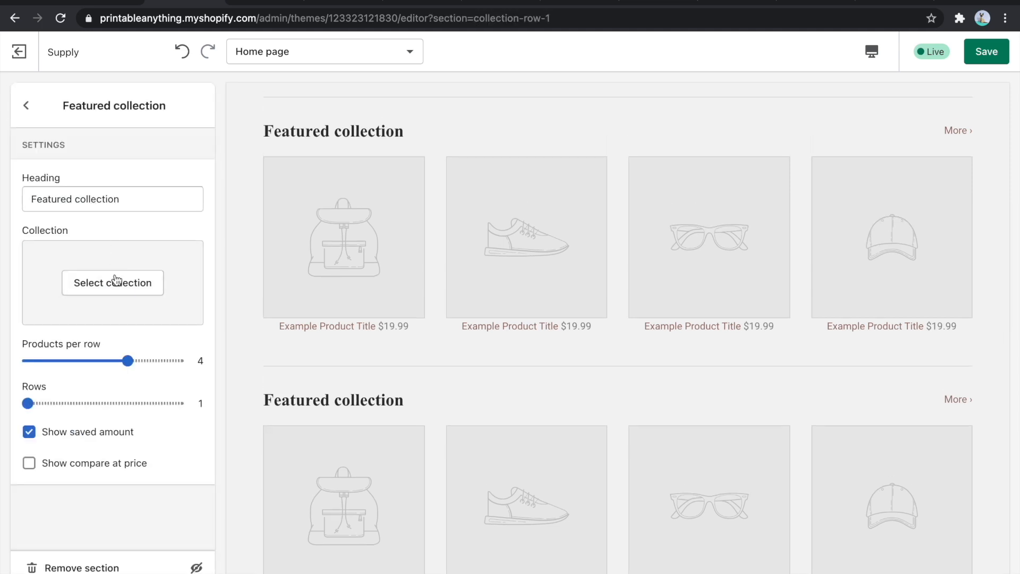
{"action": "left_click", "coordinate": [114, 284]}
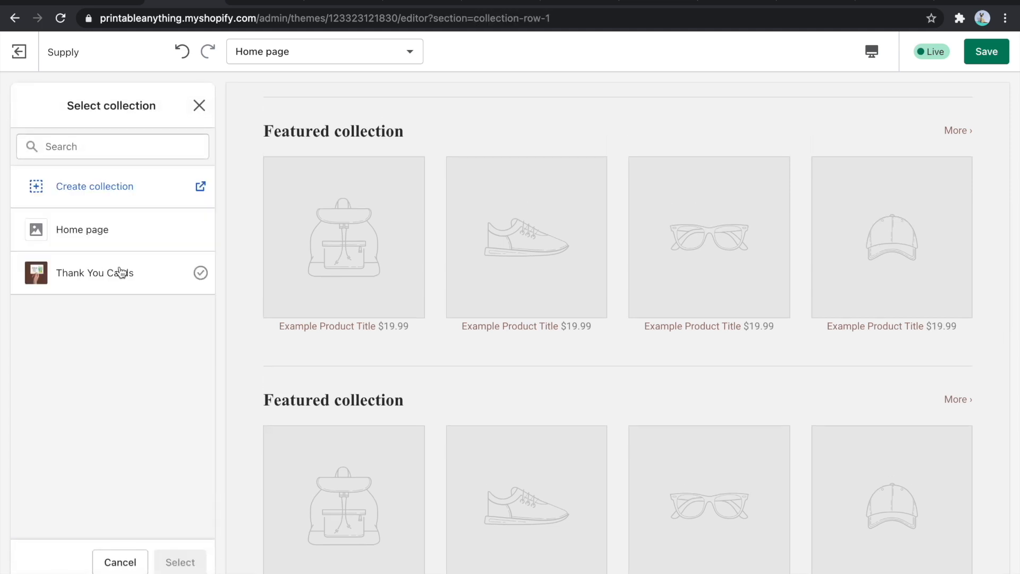
{"action": "left_click", "coordinate": [118, 273]}
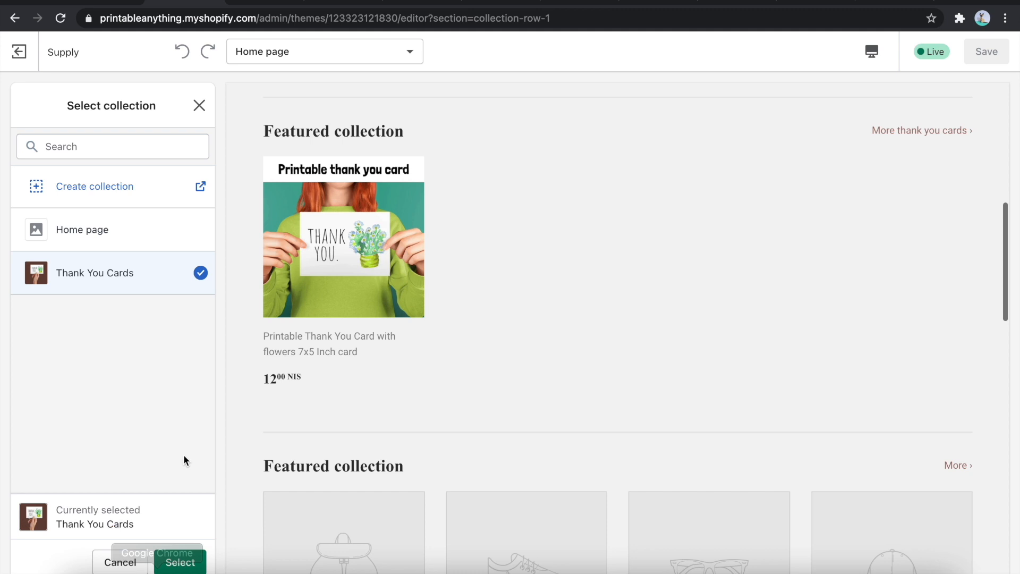
{"action": "left_click", "coordinate": [181, 561]}
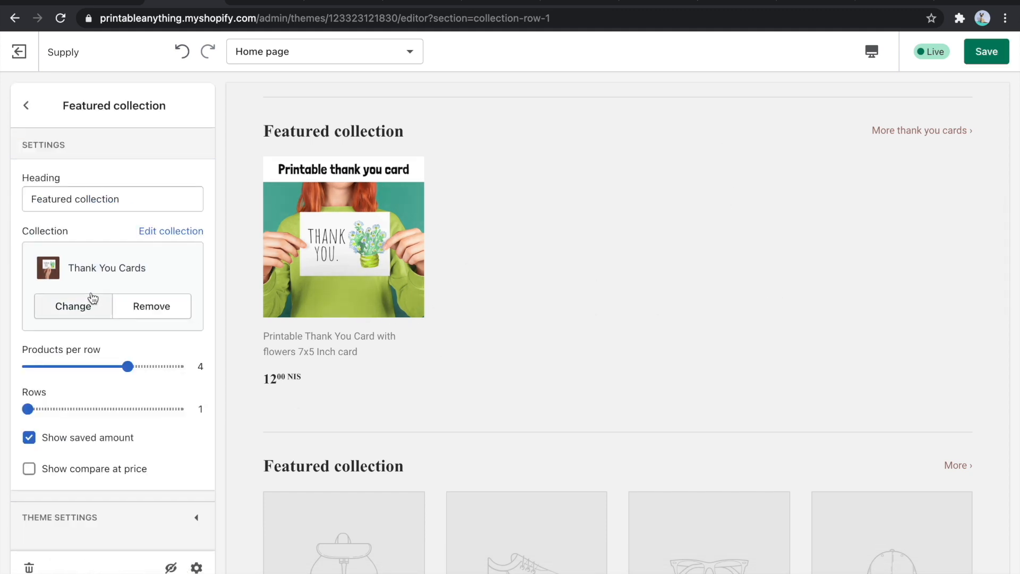
{"action": "left_click", "coordinate": [26, 105]}
- Set the heading of the Featured collection section that shows the thank you card to "Printable Thank You Cards"
{"action": "scroll", "coordinate": [419, 253], "scroll_direction": "down", "scroll_amount": 6}
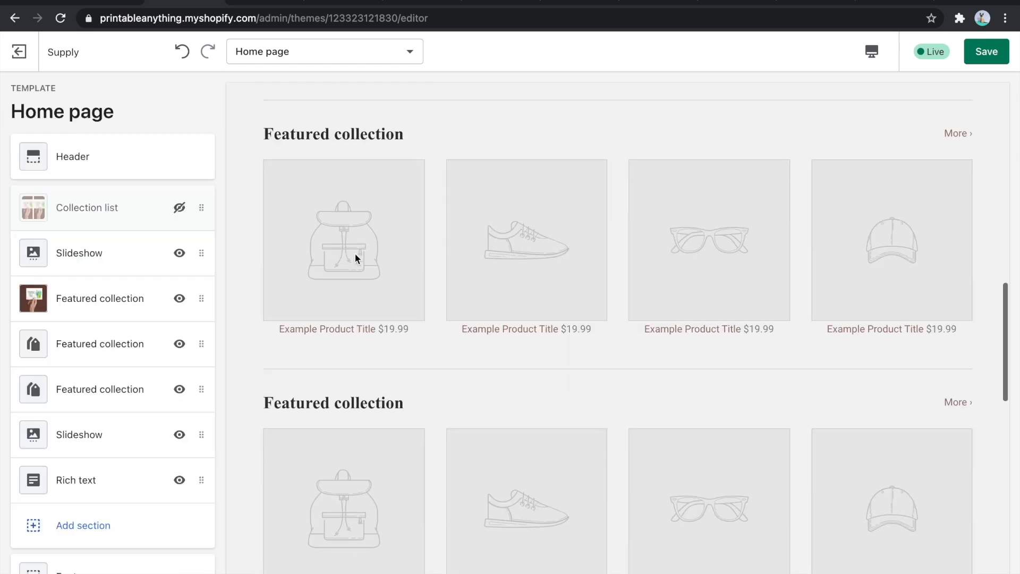
{"action": "scroll", "coordinate": [333, 282], "scroll_direction": "up", "scroll_amount": 4}
{"action": "scroll", "coordinate": [332, 279], "scroll_direction": "up", "scroll_amount": 2}
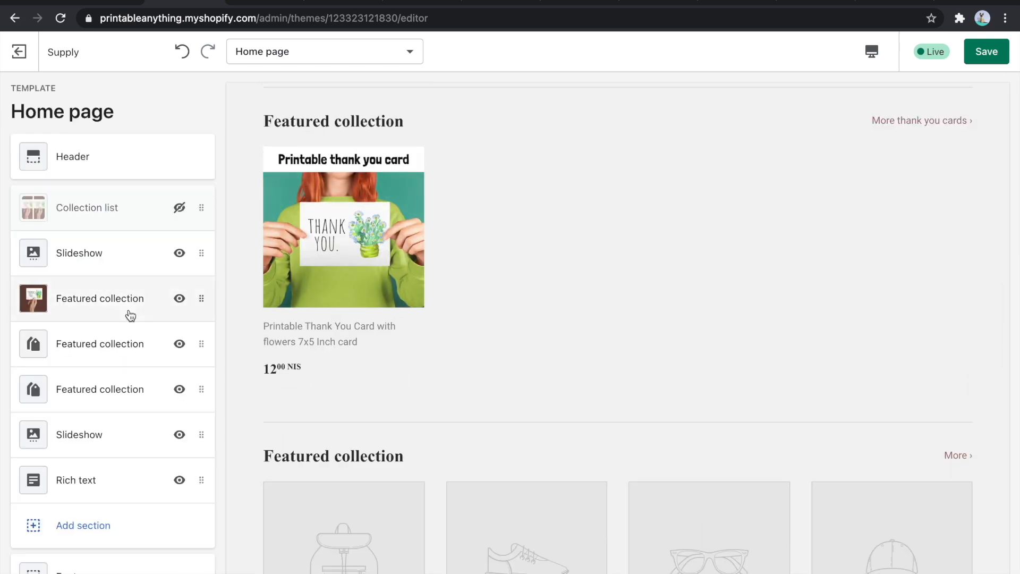
{"action": "left_click", "coordinate": [101, 311]}
{"action": "triple_click", "coordinate": [89, 197]}
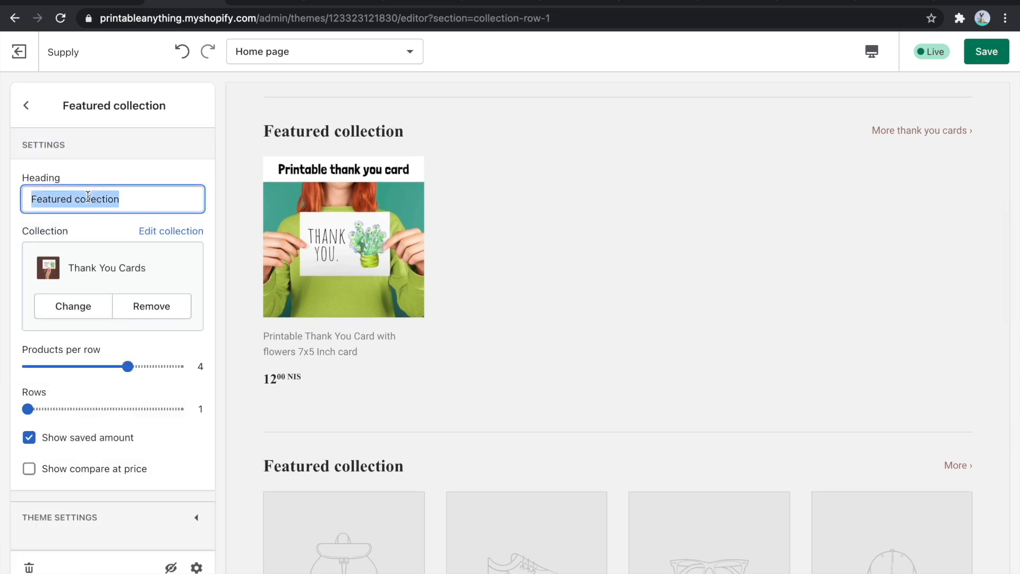
{"action": "type", "text": "Thank you "}
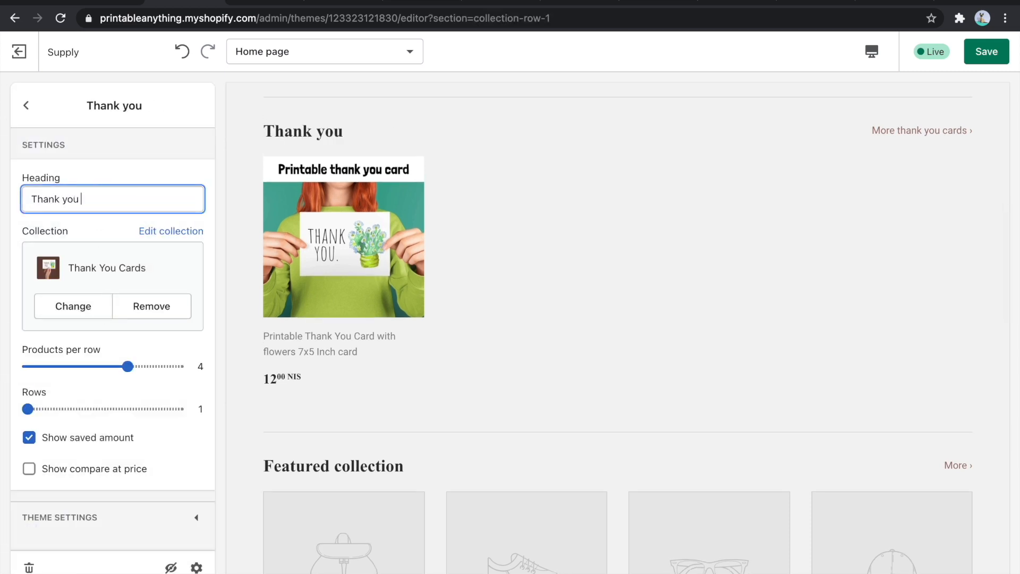
{"action": "type", "text": "Cards"}
{"action": "key", "text": "ctrl+a"}
{"action": "type", "text": "Pri"}
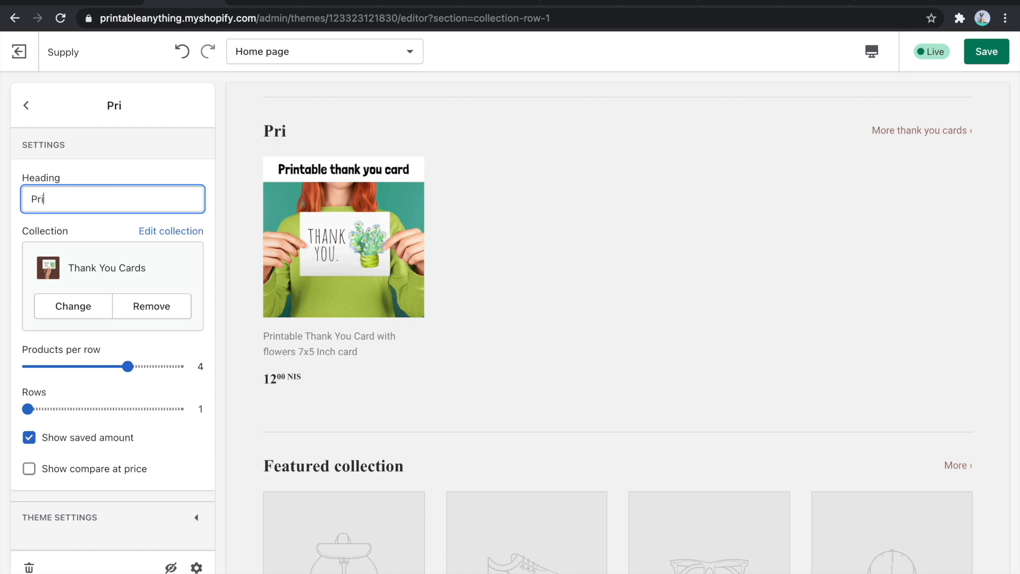
{"action": "type", "text": "ntable Thank Y"}
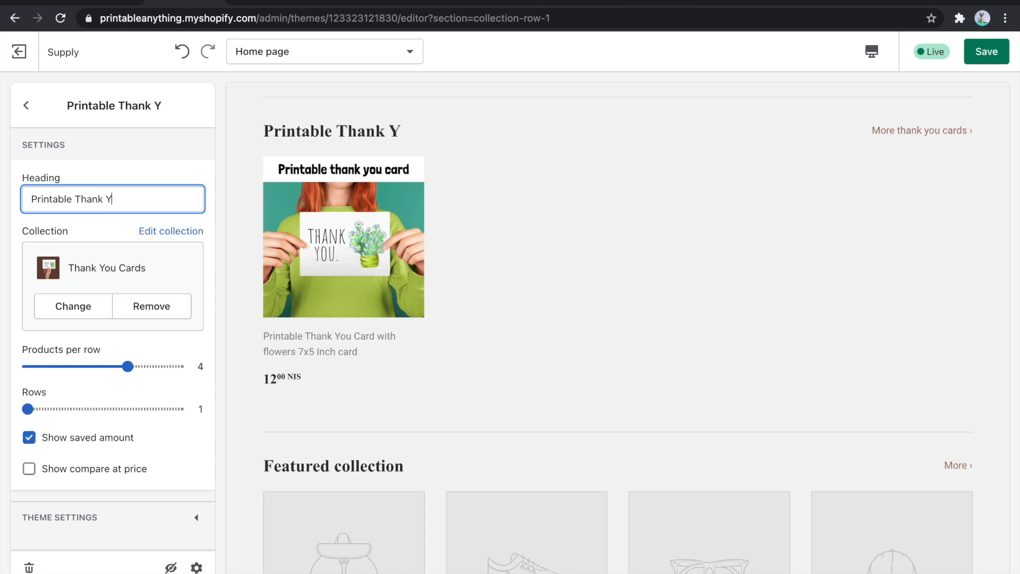
{"action": "type", "text": "ou Cards"}
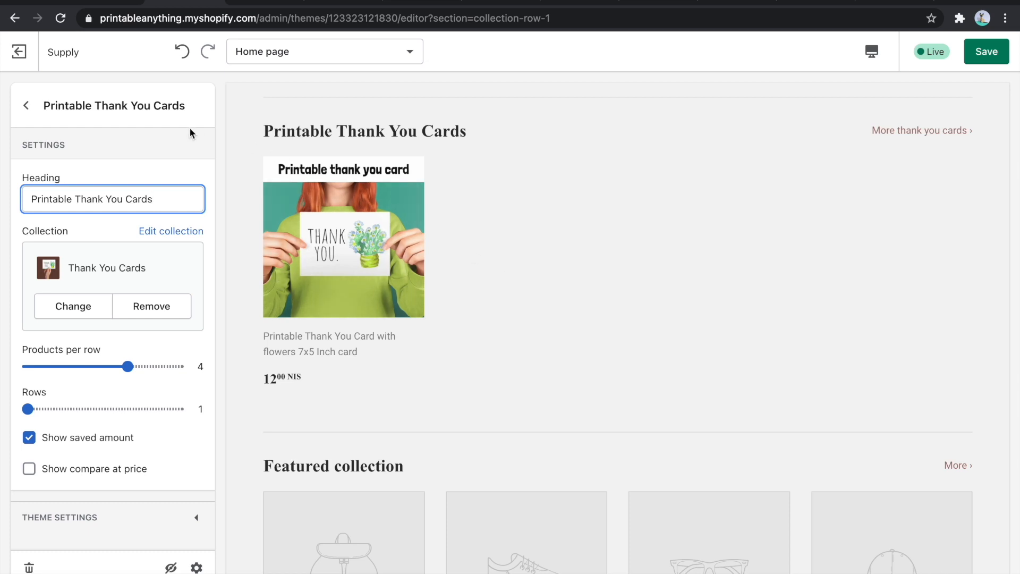
- Hide the two remaining empty Featured collection sections and review the home page preview
{"action": "left_click", "coordinate": [25, 106]}
{"action": "left_click", "coordinate": [180, 344]}
{"action": "left_click", "coordinate": [180, 389]}
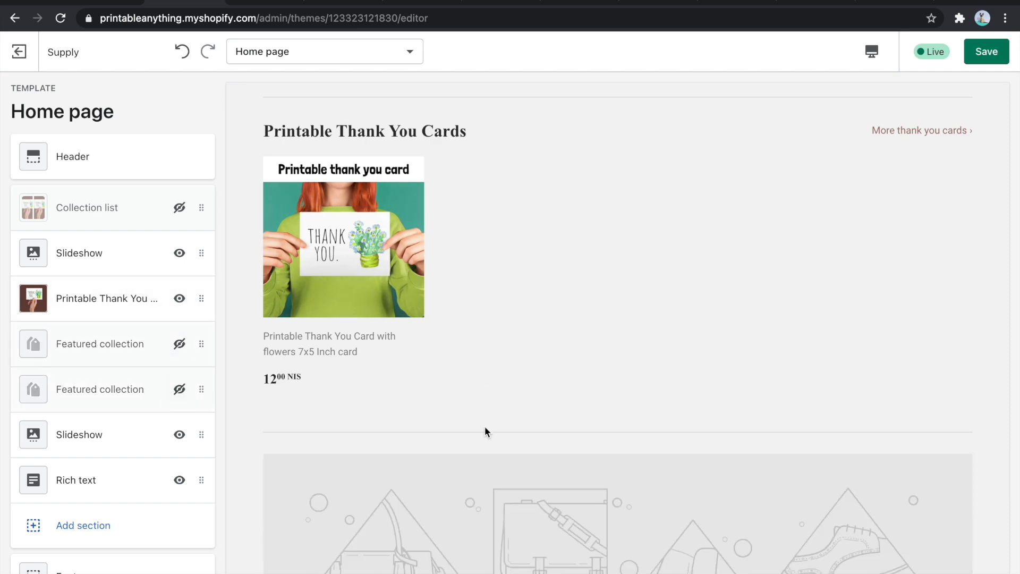
{"action": "scroll", "coordinate": [484, 426], "scroll_direction": "down", "scroll_amount": 5}
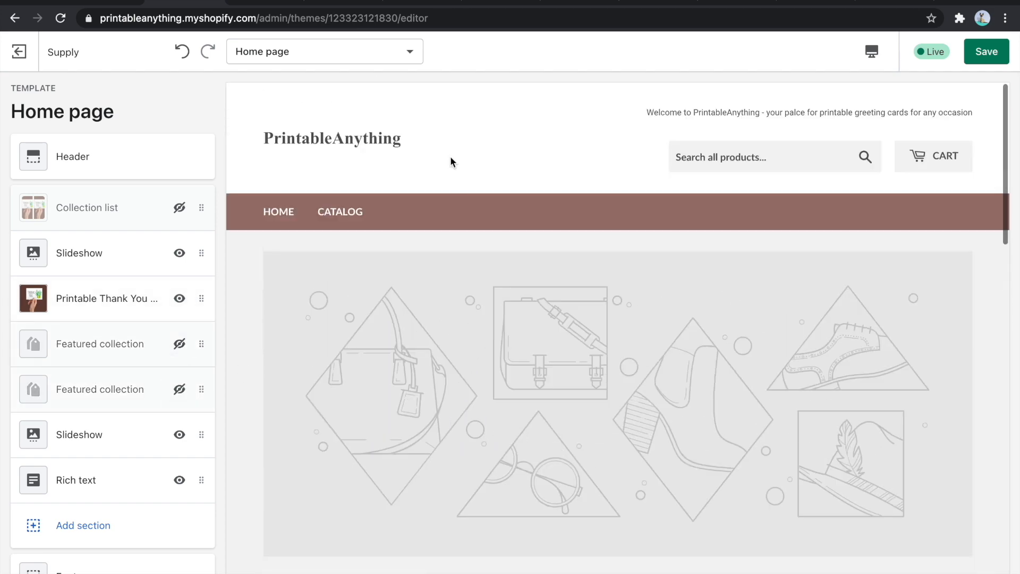
{"action": "scroll", "coordinate": [383, 170], "scroll_direction": "down", "scroll_amount": 5}
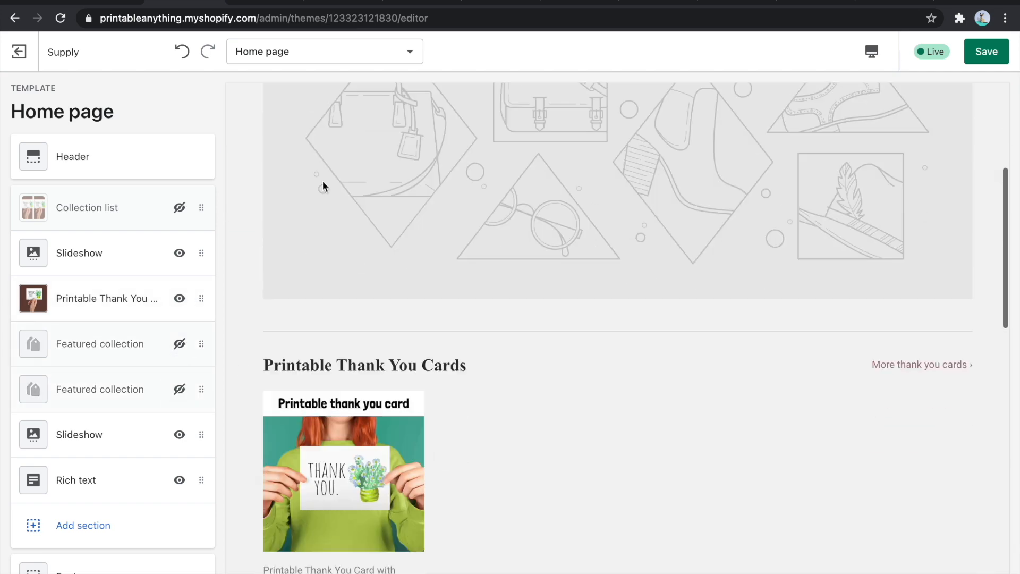
- Unhide the Collection list section, move it below the first Slideshow section, and review the home page preview
{"action": "left_click", "coordinate": [171, 213]}
{"action": "left_click_drag", "start_coordinate": [203, 207], "coordinate": [204, 254]}
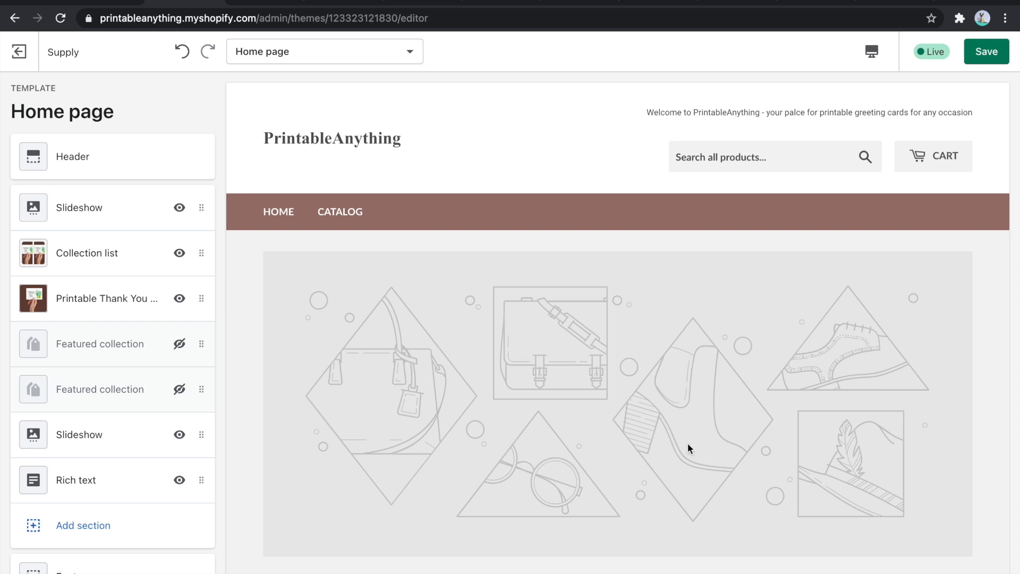
{"action": "scroll", "coordinate": [687, 442], "scroll_direction": "down", "scroll_amount": 10}
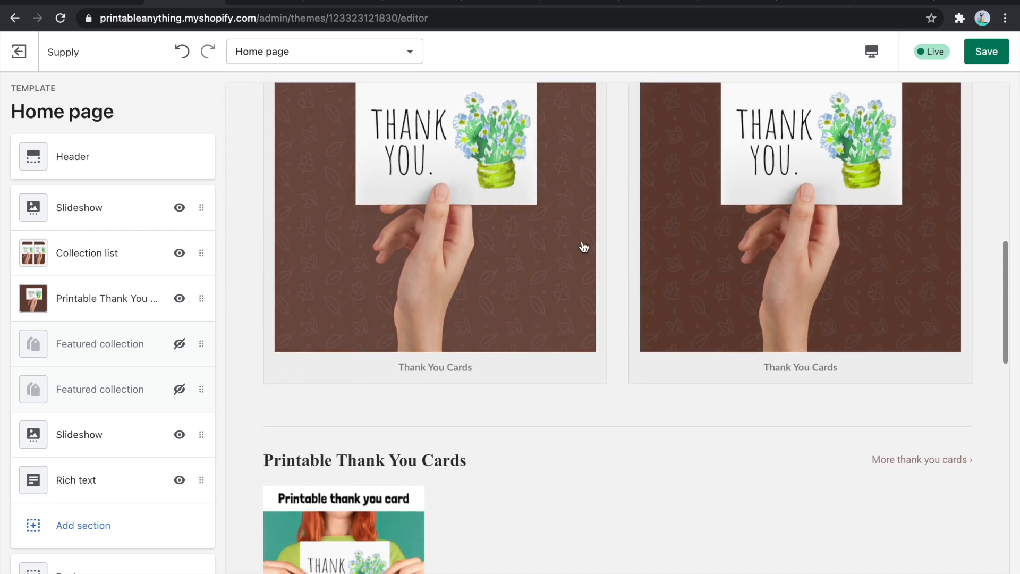
{"action": "scroll", "coordinate": [391, 352], "scroll_direction": "up", "scroll_amount": 5}
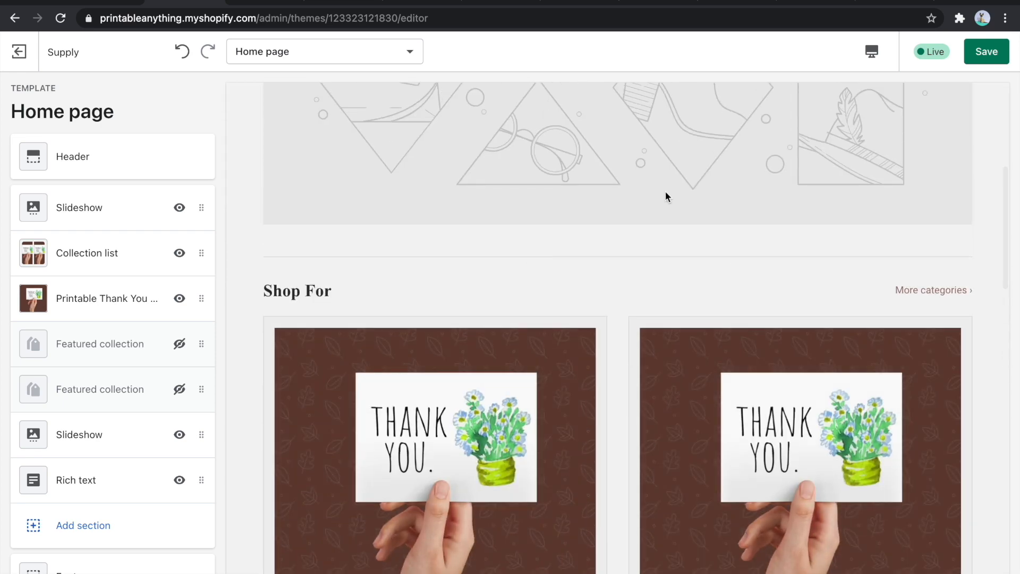
{"action": "scroll", "coordinate": [665, 190], "scroll_direction": "down", "scroll_amount": 3}
{"action": "scroll", "coordinate": [474, 178], "scroll_direction": "down", "scroll_amount": 8}
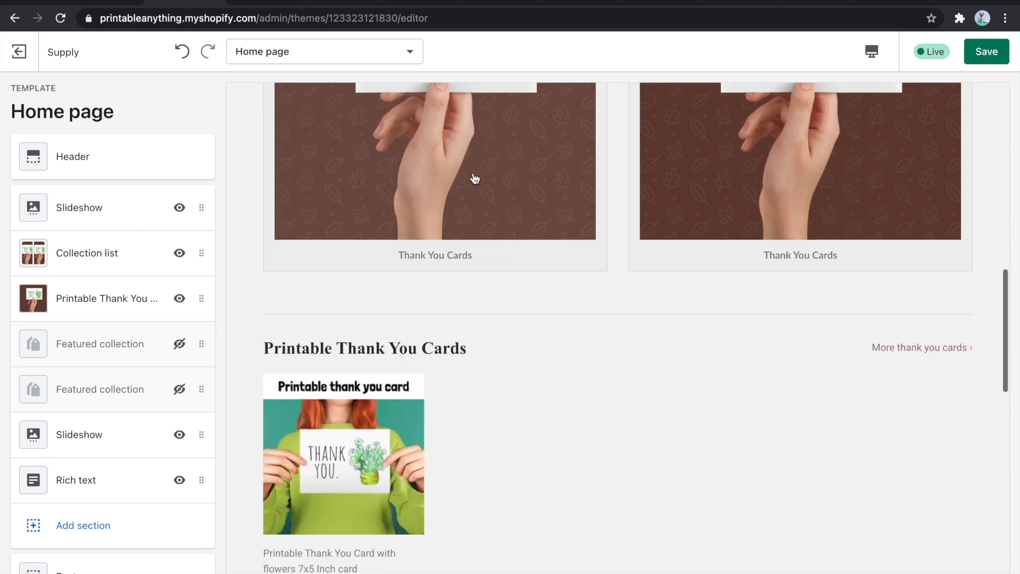
{"action": "scroll", "coordinate": [476, 116], "scroll_direction": "down", "scroll_amount": 6}
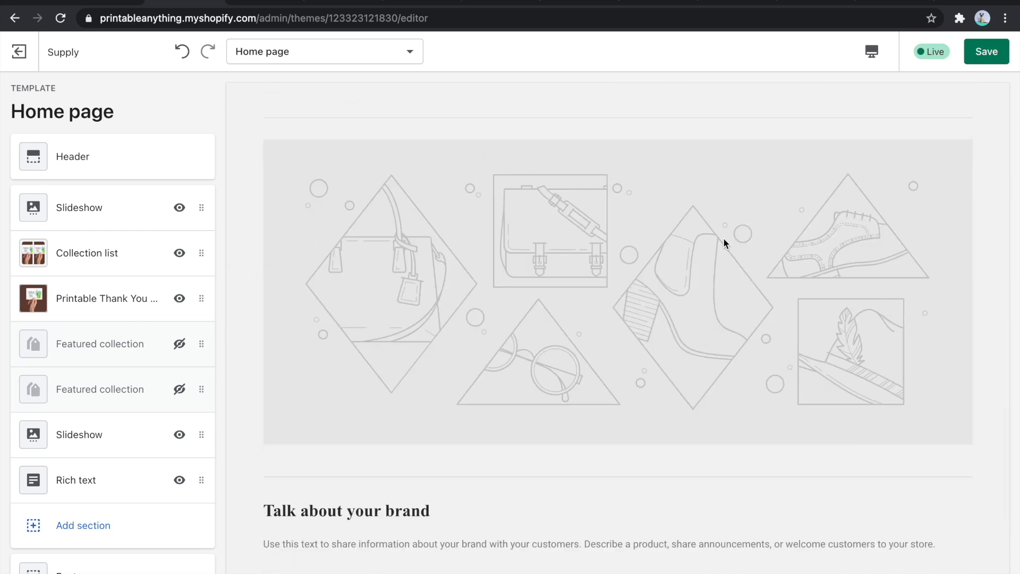
{"action": "scroll", "coordinate": [722, 239], "scroll_direction": "down", "scroll_amount": 1}
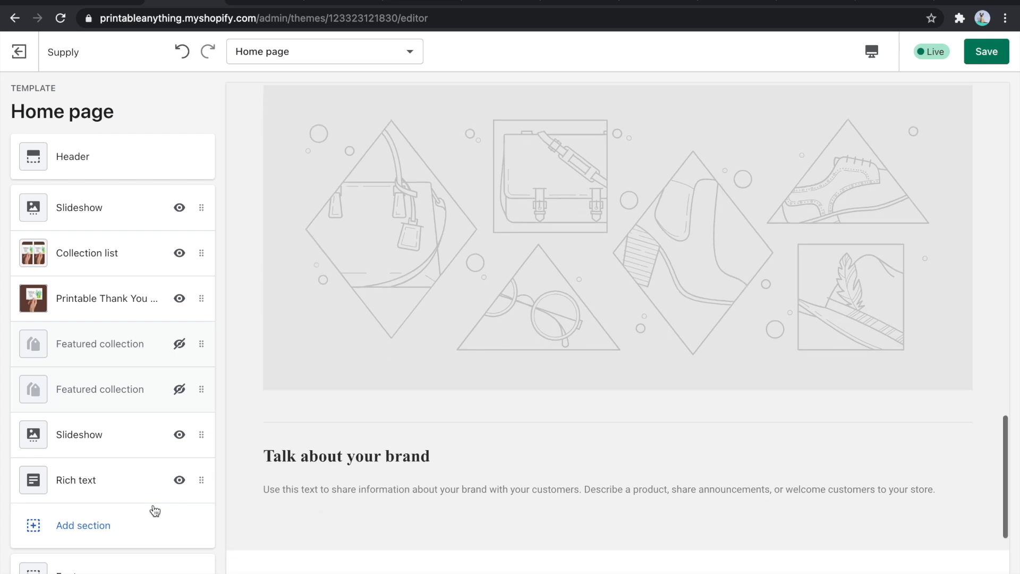
- Check the settings of the Rich text and Footer sections, returning to the section list after each
{"action": "left_click", "coordinate": [114, 486]}
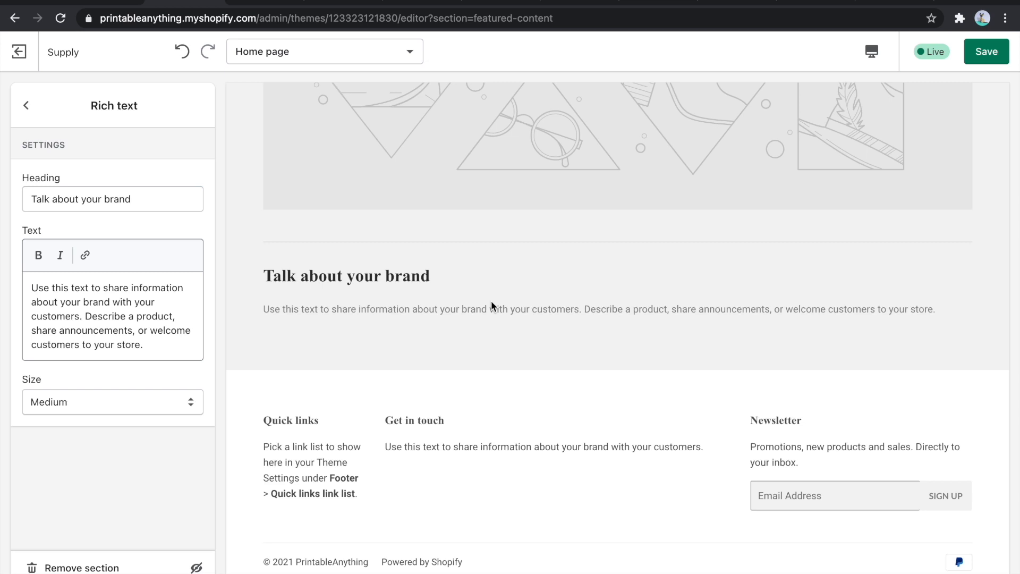
{"action": "left_click", "coordinate": [26, 105]}
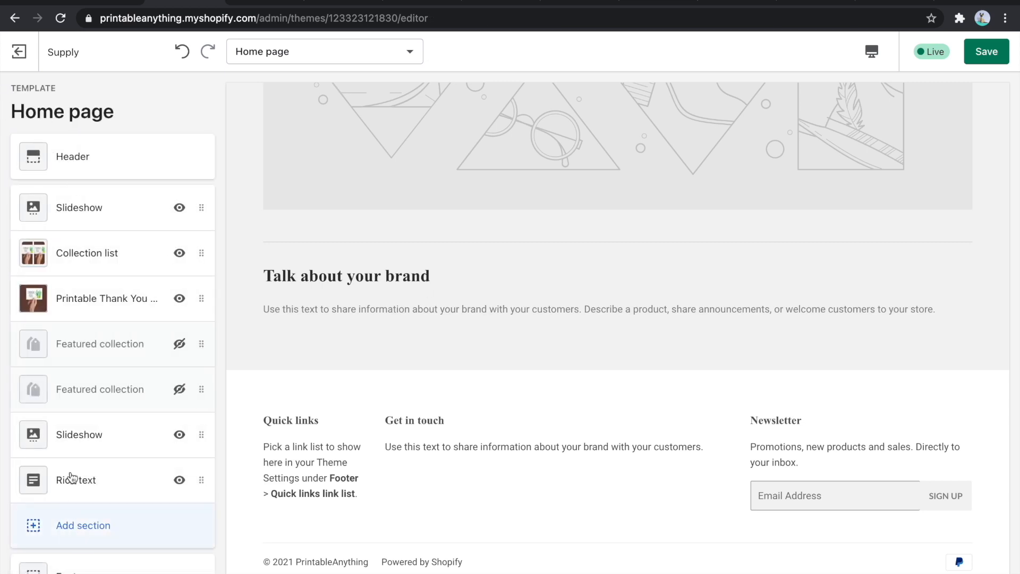
{"action": "scroll", "coordinate": [75, 402], "scroll_direction": "down", "scroll_amount": 1}
{"action": "scroll", "coordinate": [74, 402], "scroll_direction": "down", "scroll_amount": 1}
{"action": "left_click", "coordinate": [74, 452]}
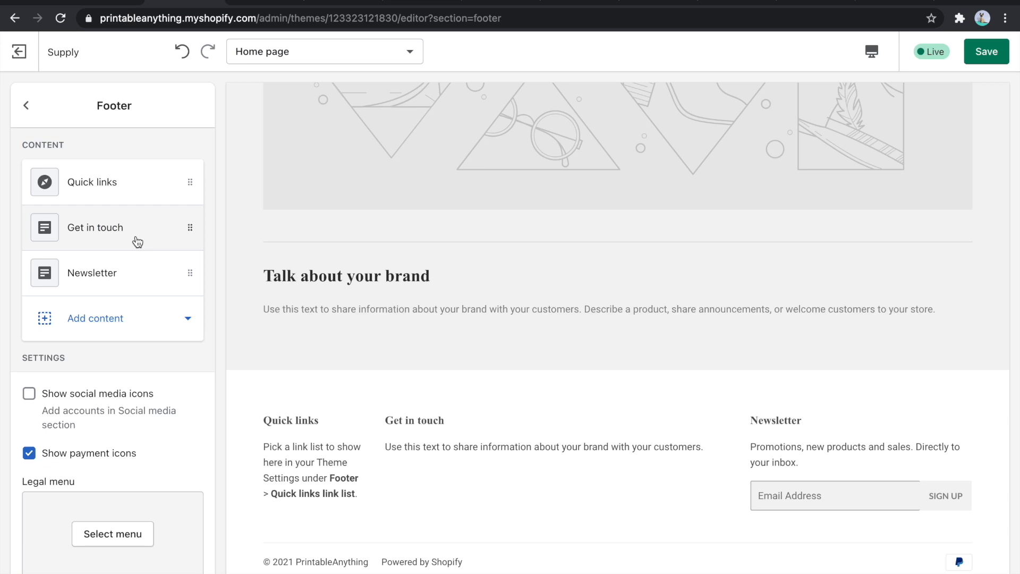
{"action": "left_click", "coordinate": [26, 105]}
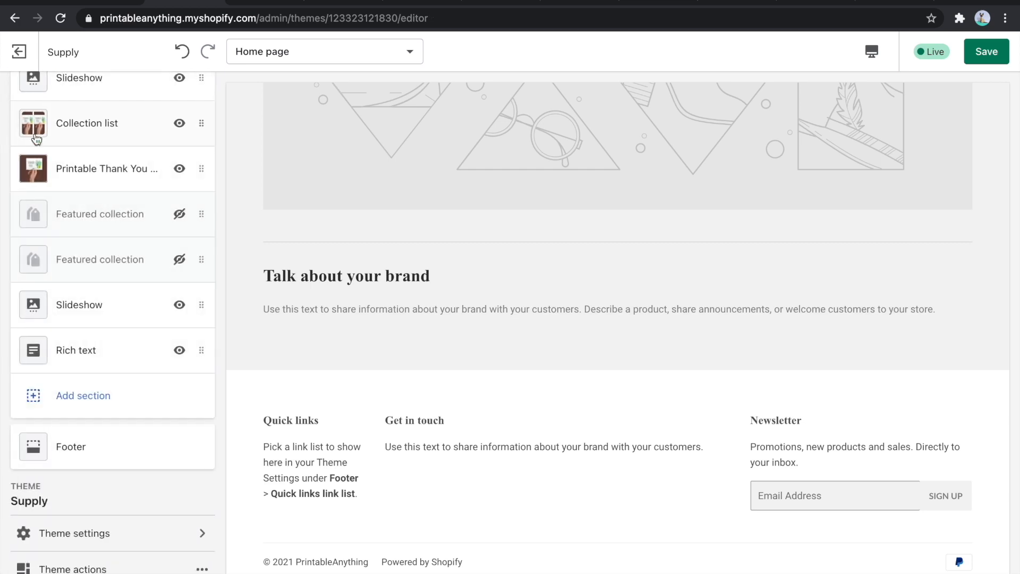
- Add an Image with text section and place it between the Collection list and Printable Thank You Cards sections
{"action": "left_click", "coordinate": [148, 399]}
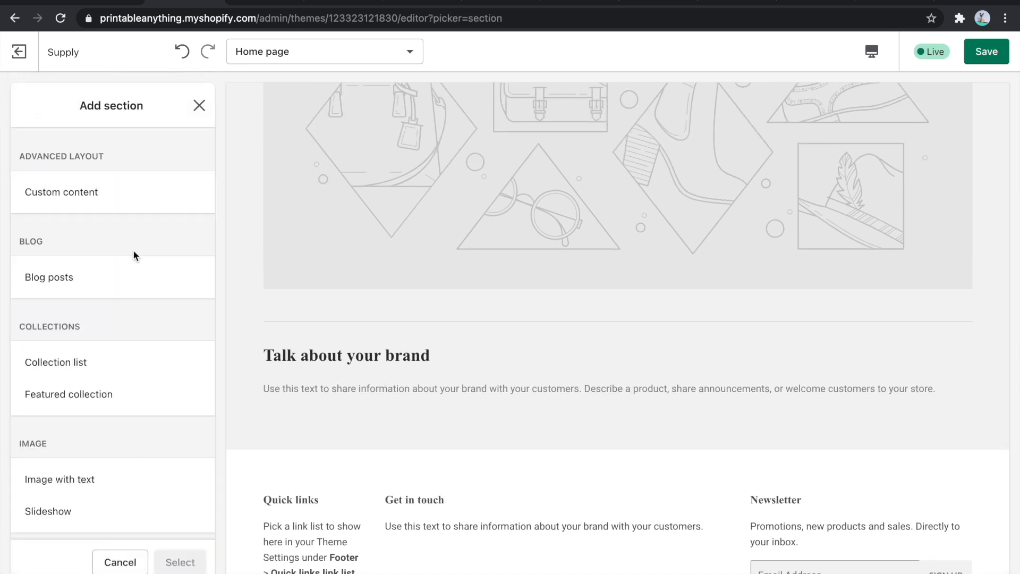
{"action": "scroll", "coordinate": [109, 209], "scroll_direction": "down", "scroll_amount": 1}
{"action": "scroll", "coordinate": [110, 210], "scroll_direction": "down", "scroll_amount": 1}
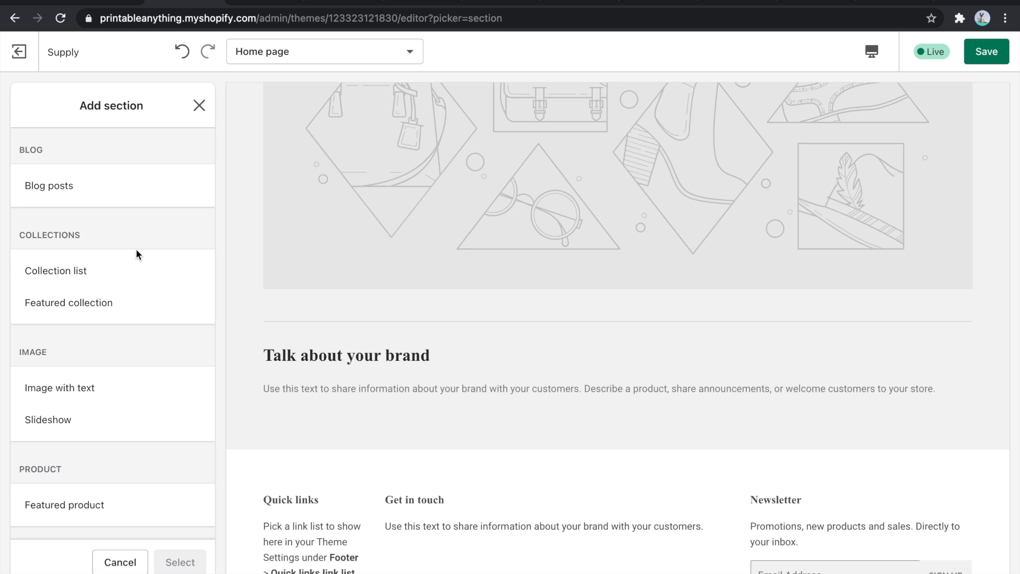
{"action": "scroll", "coordinate": [136, 252], "scroll_direction": "down", "scroll_amount": 3}
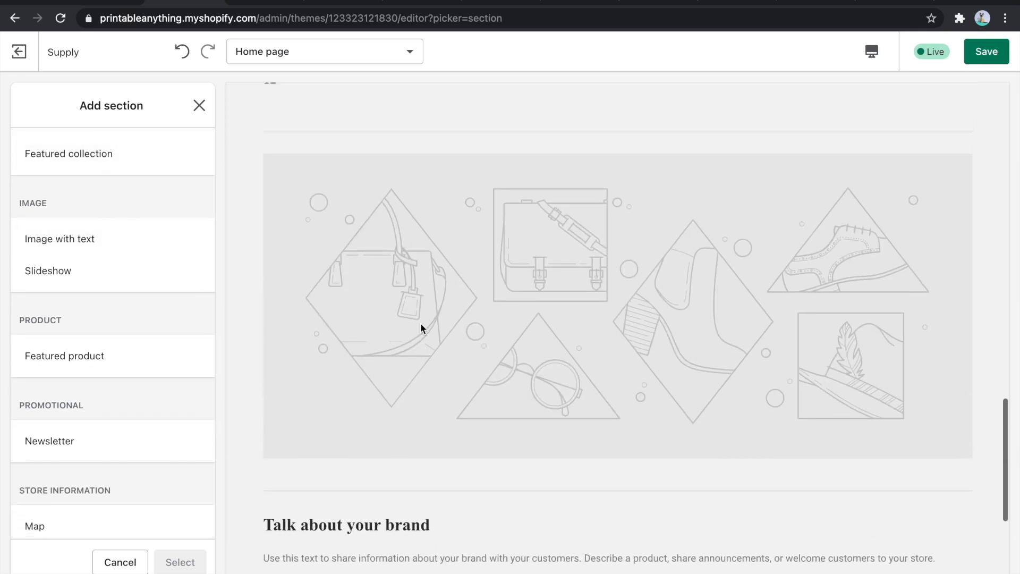
{"action": "left_click", "coordinate": [107, 243]}
{"action": "left_click", "coordinate": [178, 562]}
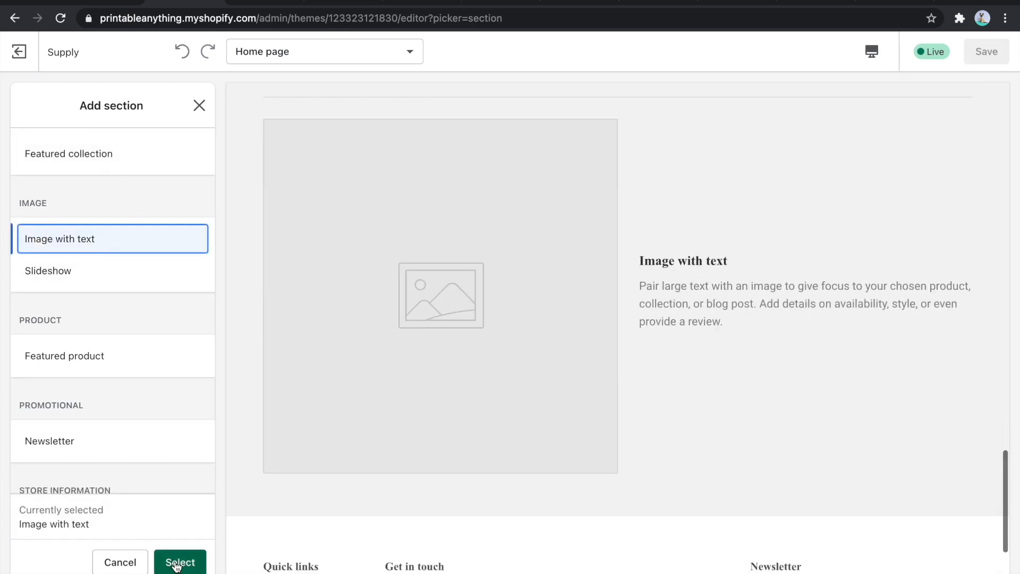
{"action": "left_click", "coordinate": [25, 105]}
{"action": "left_click_drag", "start_coordinate": [201, 394], "coordinate": [177, 158]}
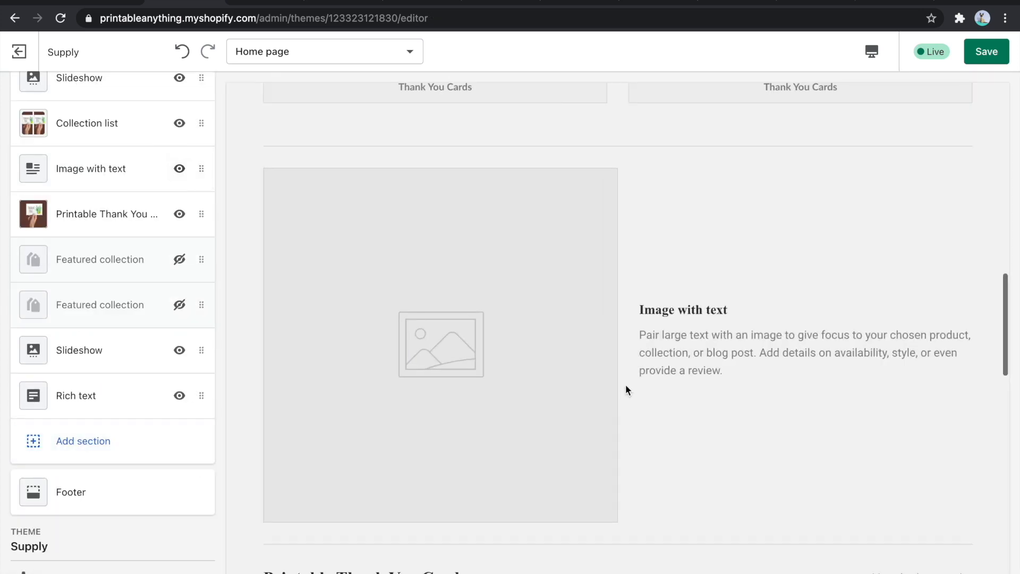
{"action": "scroll", "coordinate": [626, 384], "scroll_direction": "up", "scroll_amount": 5}
{"action": "scroll", "coordinate": [626, 384], "scroll_direction": "down", "scroll_amount": 7}
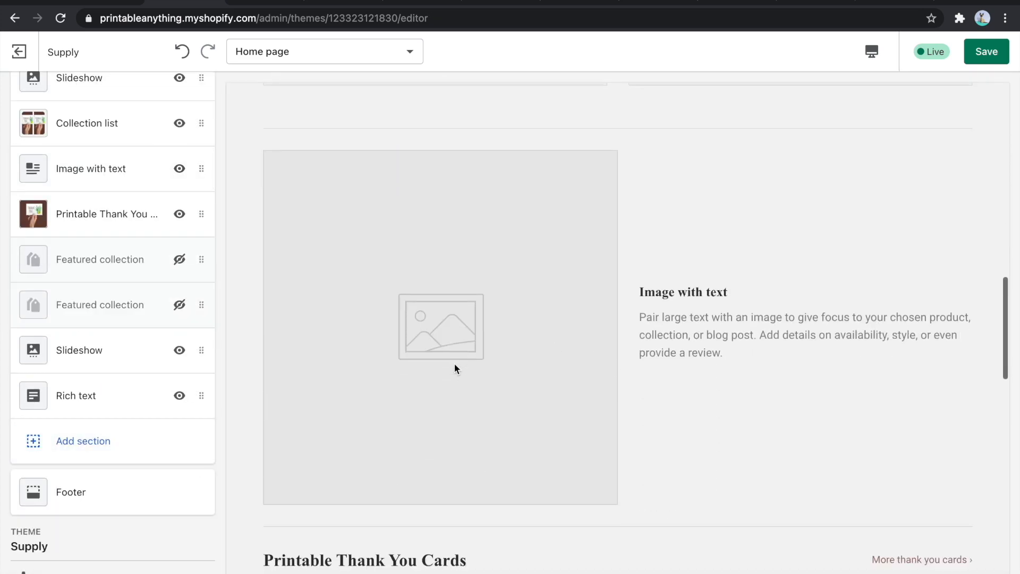
- Upload the green printable thank you card picture and use it as the Image with text section's image
{"action": "left_click", "coordinate": [91, 172]}
{"action": "left_click", "coordinate": [84, 237]}
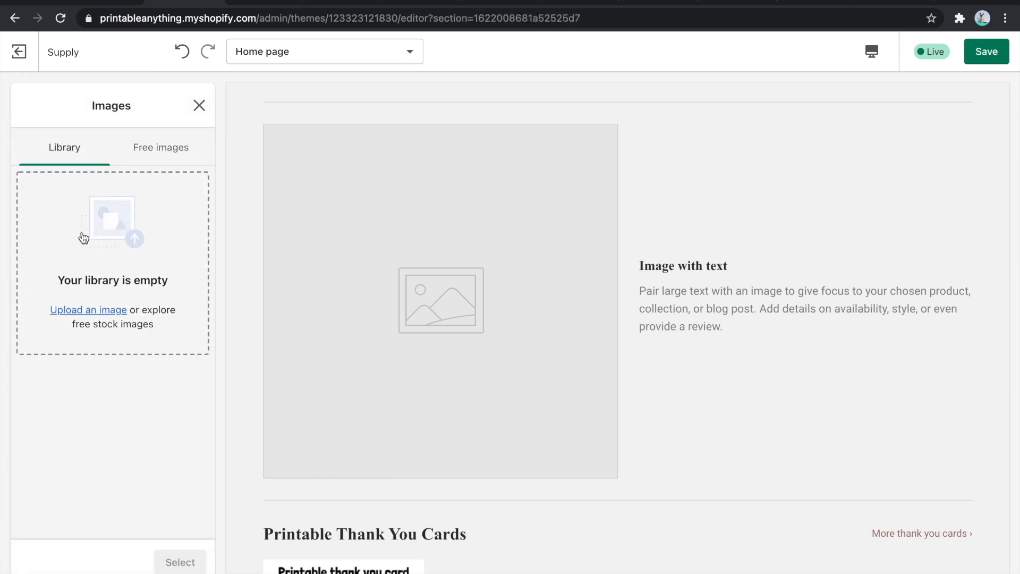
{"action": "left_click", "coordinate": [91, 309]}
{"action": "left_click", "coordinate": [391, 230]}
{"action": "double_click", "coordinate": [390, 229]}
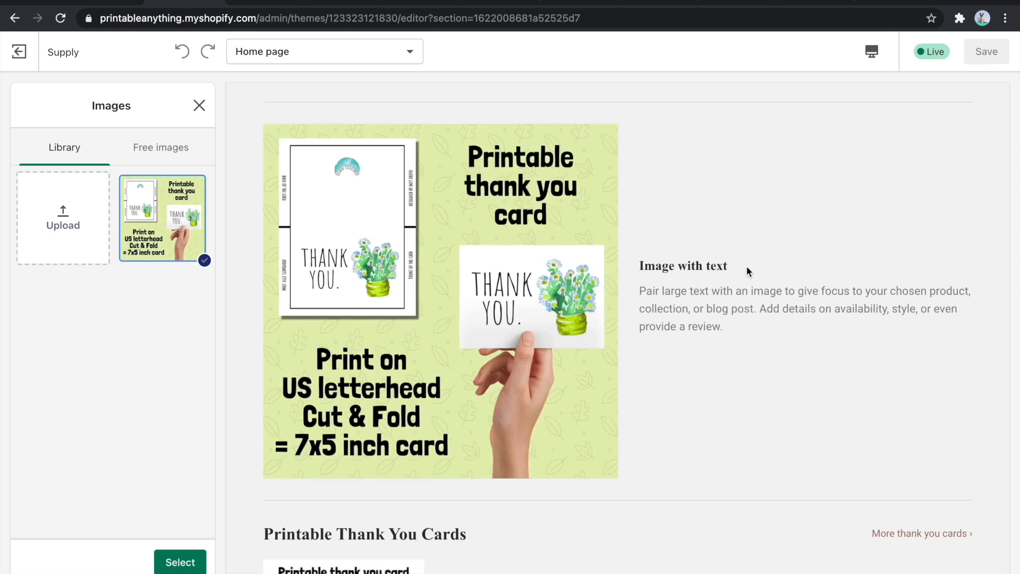
{"action": "left_click", "coordinate": [183, 563]}
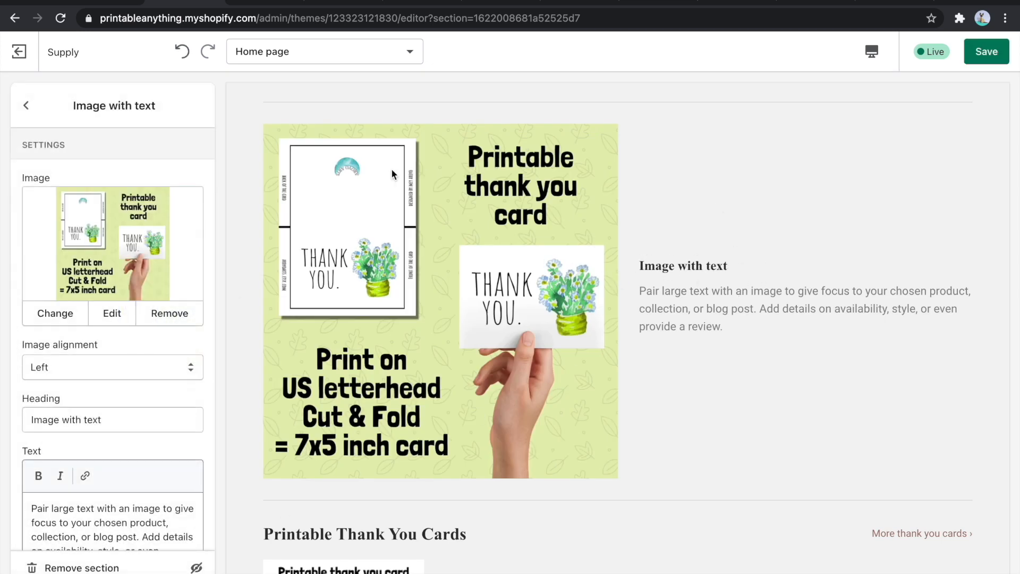
- Try right image alignment in the Image with text section, and set it back to Left
{"action": "left_click", "coordinate": [109, 372]}
{"action": "left_click", "coordinate": [97, 390]}
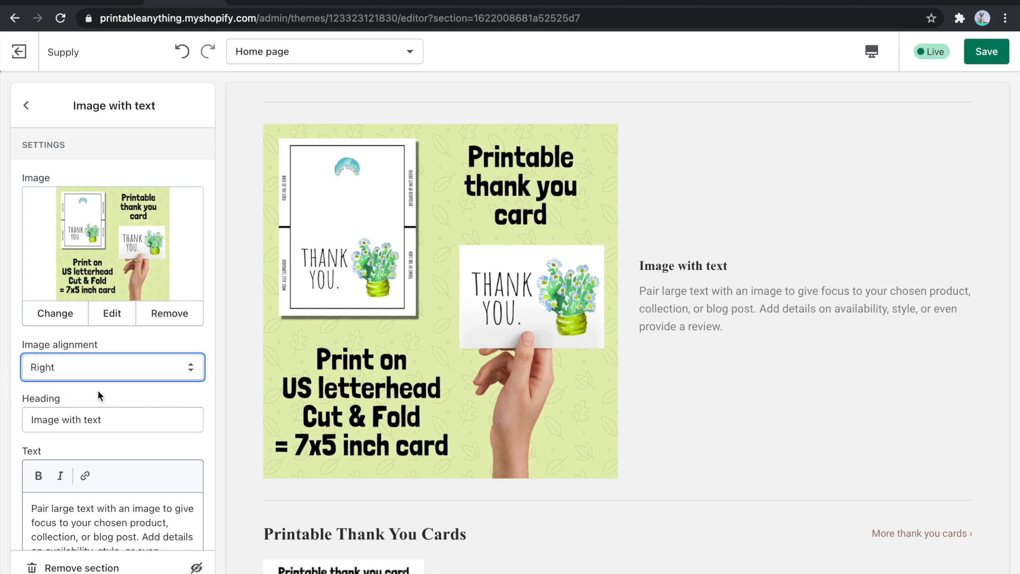
{"action": "left_click", "coordinate": [88, 356]}
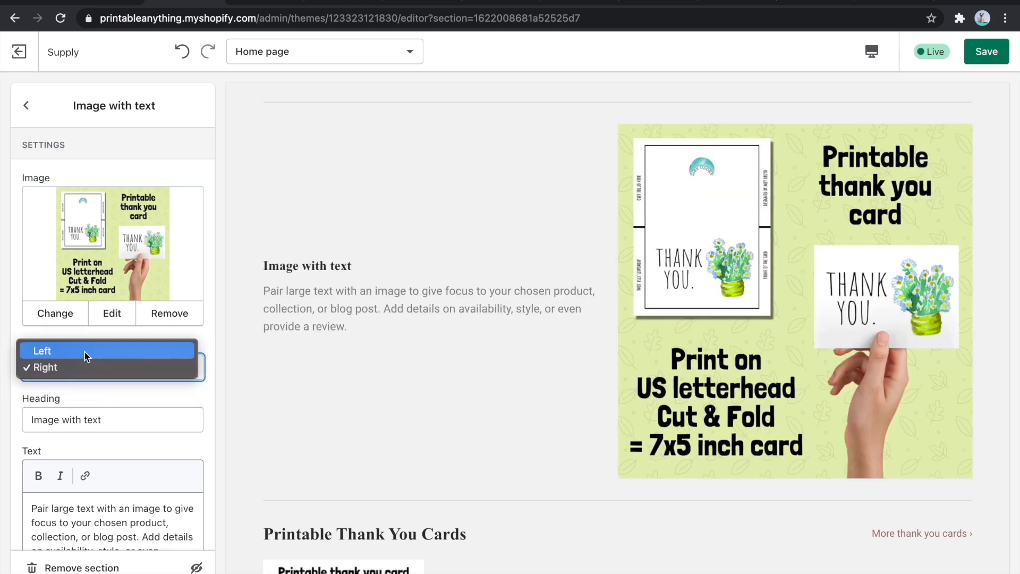
{"action": "left_click", "coordinate": [87, 349]}
- Label the Image with text section's button "Buy now" and link it to the Printable Thank You Card product
{"action": "scroll", "coordinate": [88, 531], "scroll_direction": "down", "scroll_amount": 3}
{"action": "left_click", "coordinate": [69, 473]}
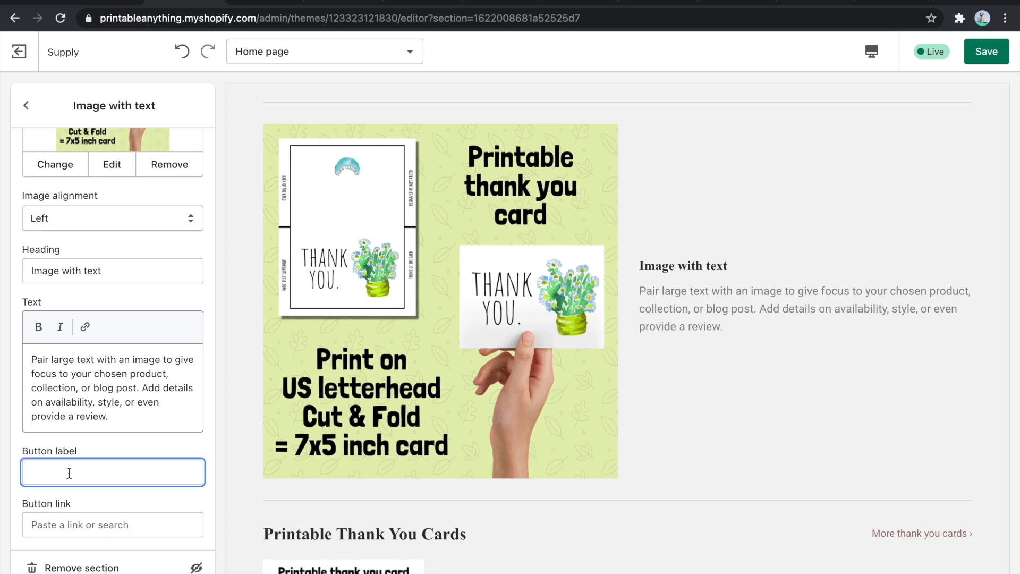
{"action": "type", "text": "Buy now"}
{"action": "left_click", "coordinate": [76, 524]}
{"action": "left_click", "coordinate": [89, 385]}
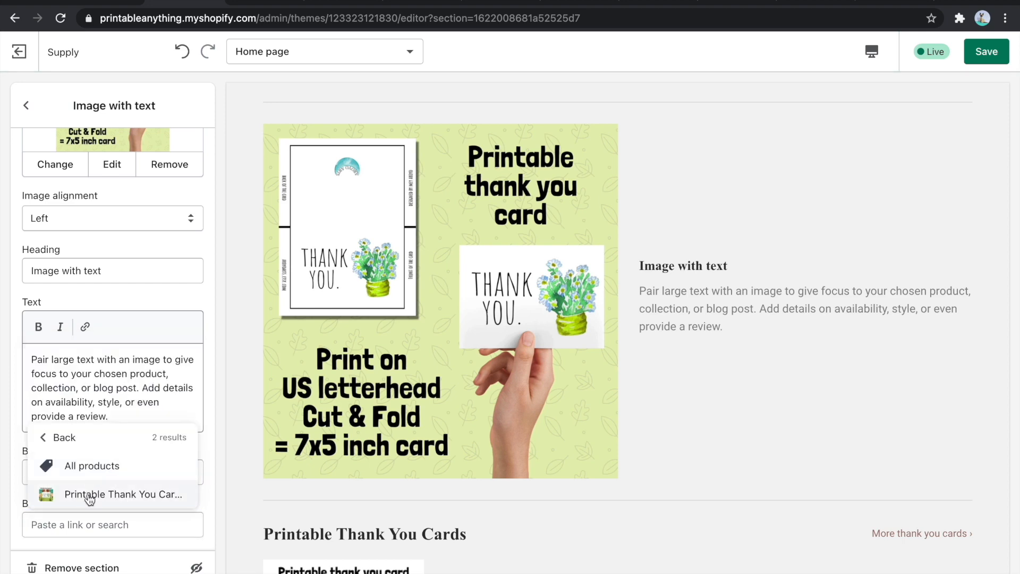
{"action": "left_click", "coordinate": [88, 493]}
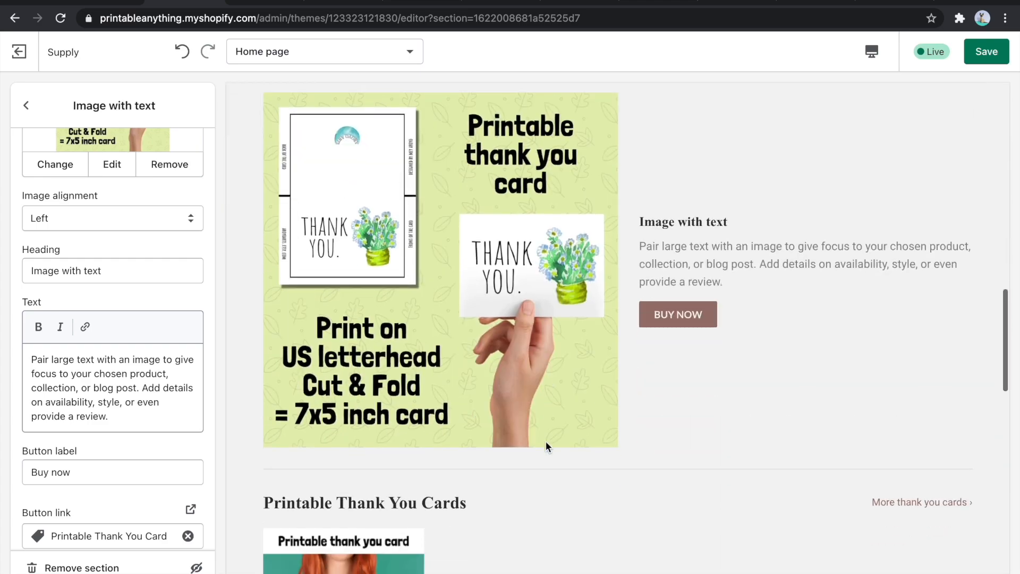
- Review the home page preview, return to the section list, and save the theme changes
{"action": "scroll", "coordinate": [546, 443], "scroll_direction": "down", "scroll_amount": 10}
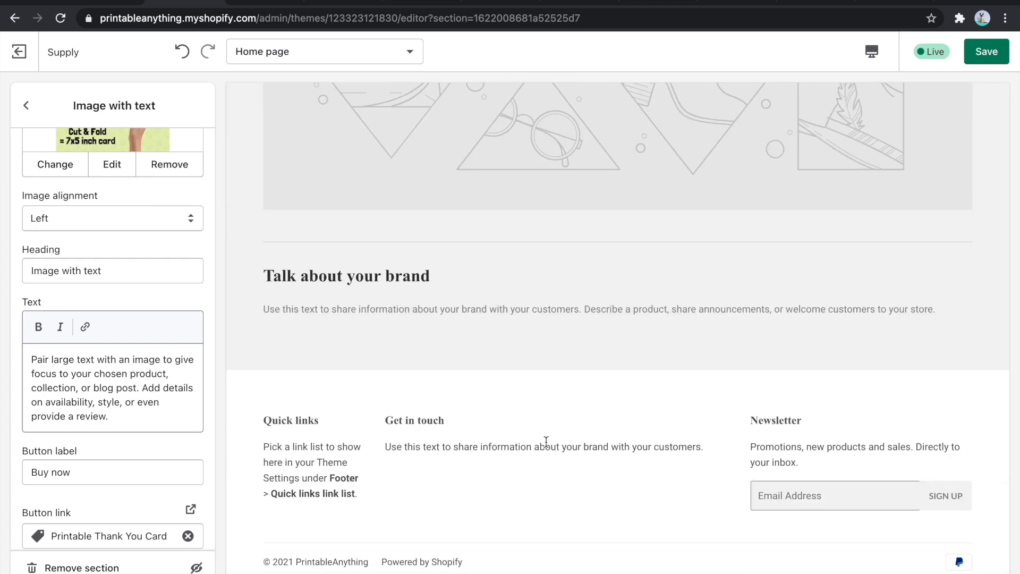
{"action": "scroll", "coordinate": [546, 442], "scroll_direction": "up", "scroll_amount": 15}
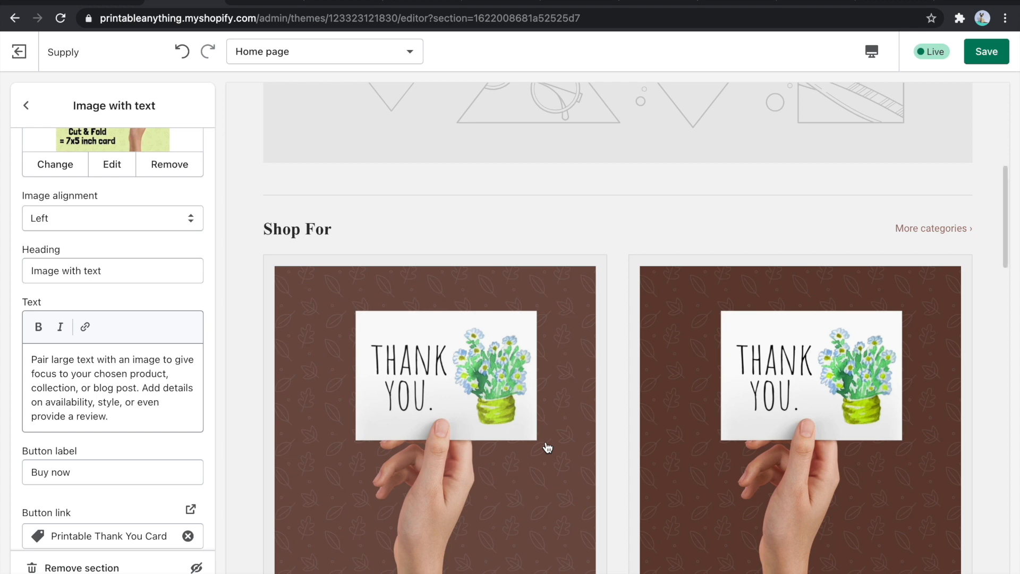
{"action": "scroll", "coordinate": [547, 447], "scroll_direction": "up", "scroll_amount": 7}
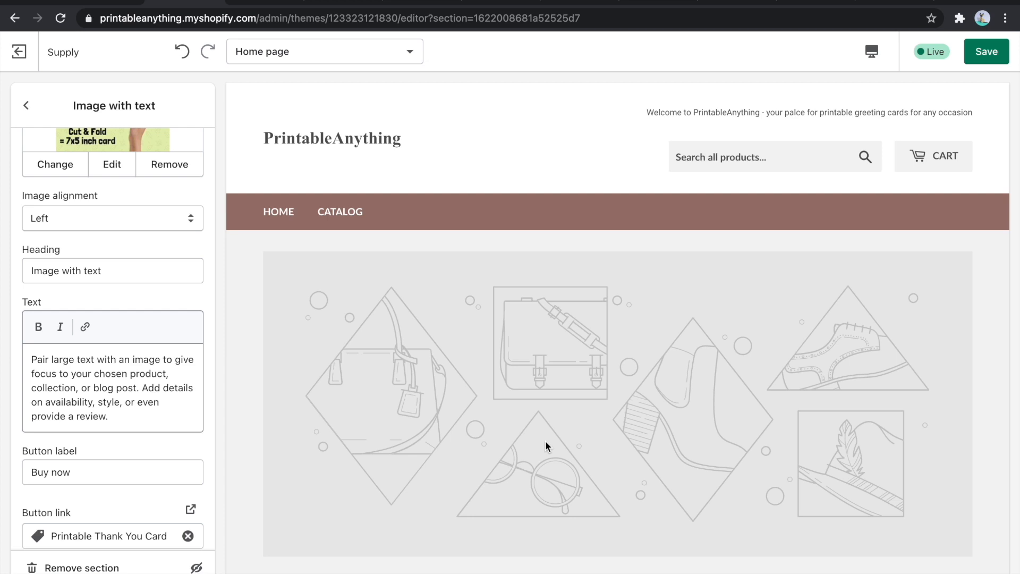
{"action": "left_click", "coordinate": [25, 105]}
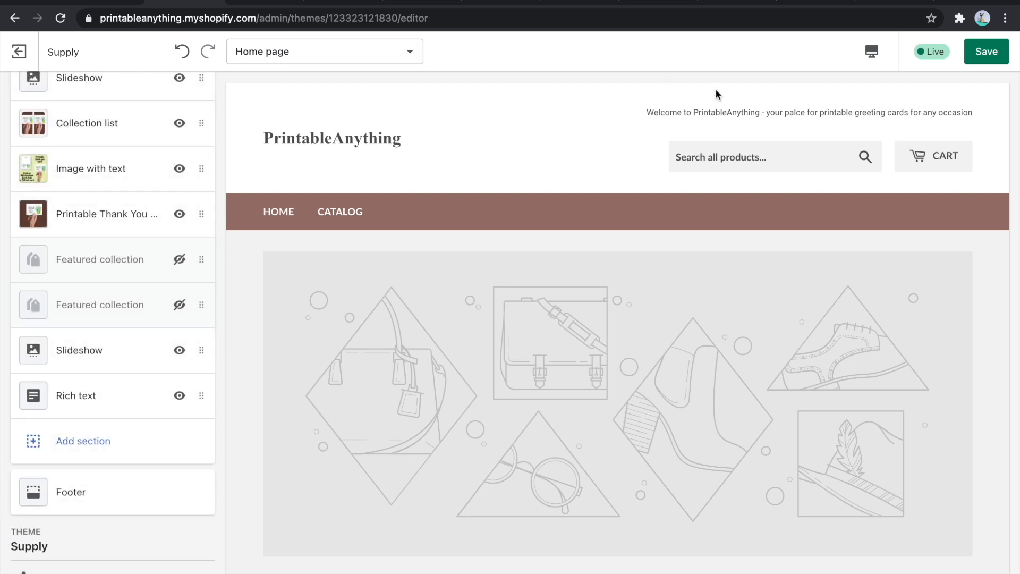
{"action": "left_click", "coordinate": [987, 52]}
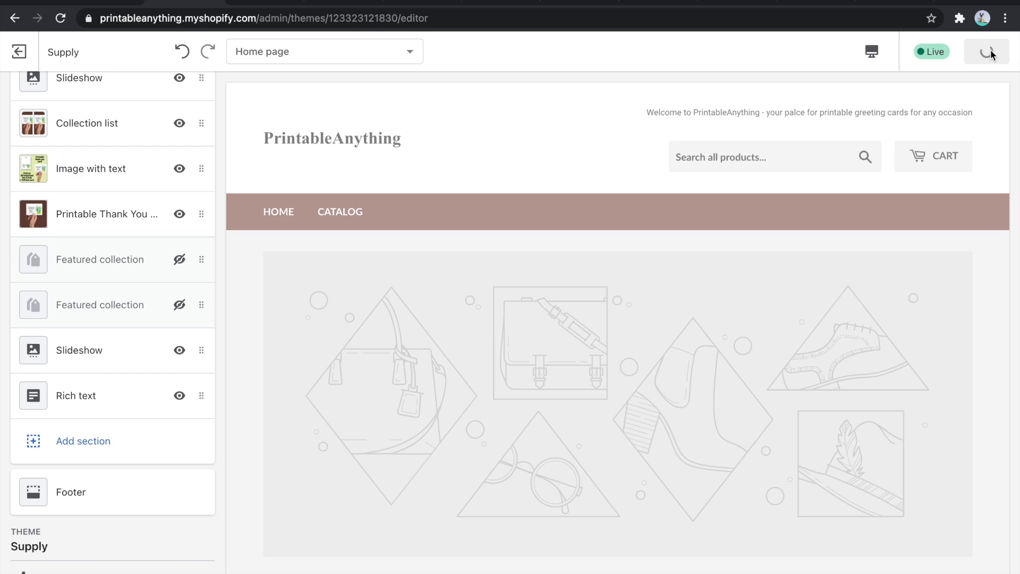
- Open the store's Catalog page in the preview and examine its product listing and Shop By tags
{"action": "left_click", "coordinate": [356, 215]}
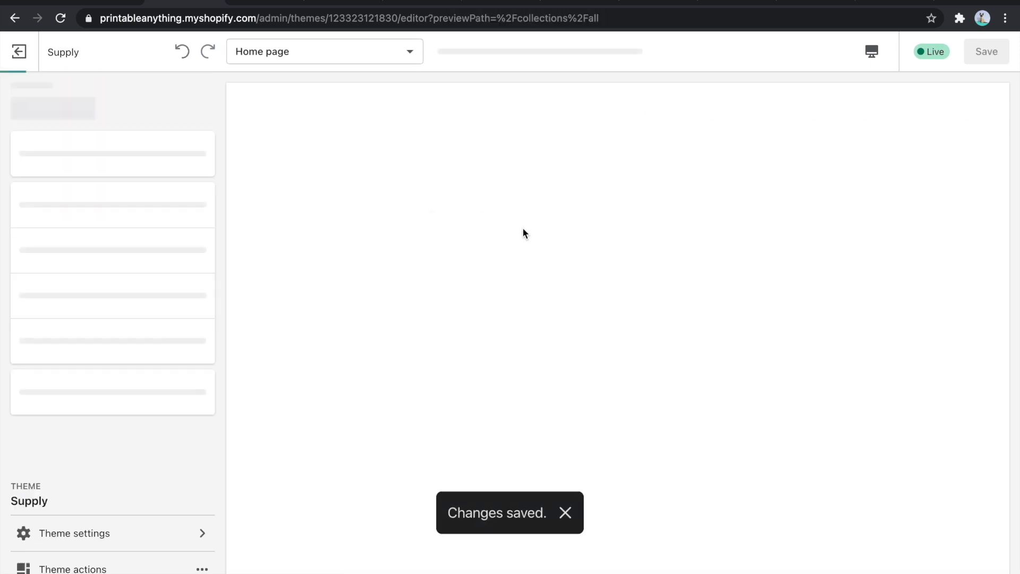
{"action": "scroll", "coordinate": [524, 232], "scroll_direction": "down", "scroll_amount": 5}
{"action": "scroll", "coordinate": [314, 284], "scroll_direction": "up", "scroll_amount": 5}
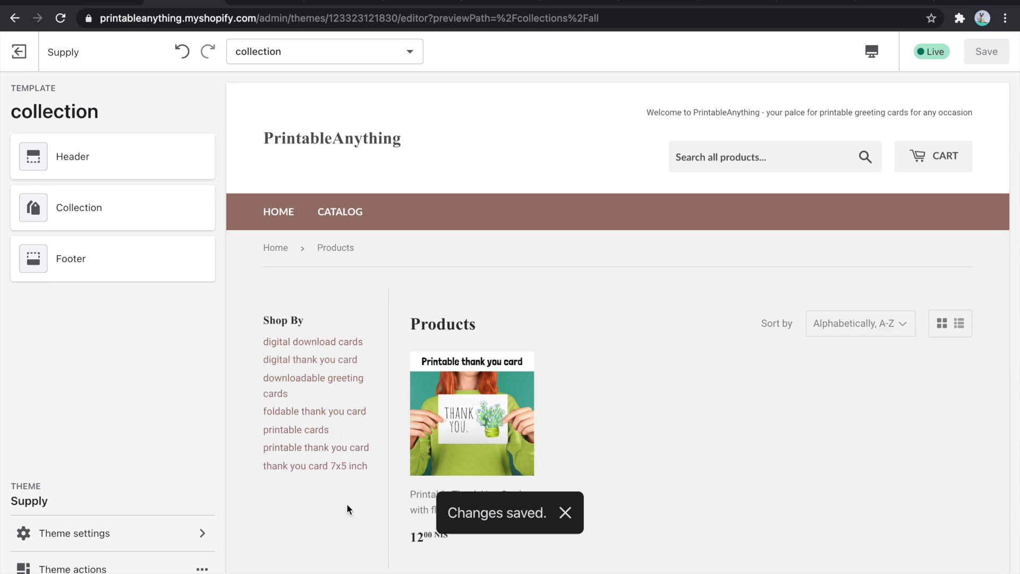
{"action": "scroll", "coordinate": [647, 312], "scroll_direction": "down", "scroll_amount": 5}
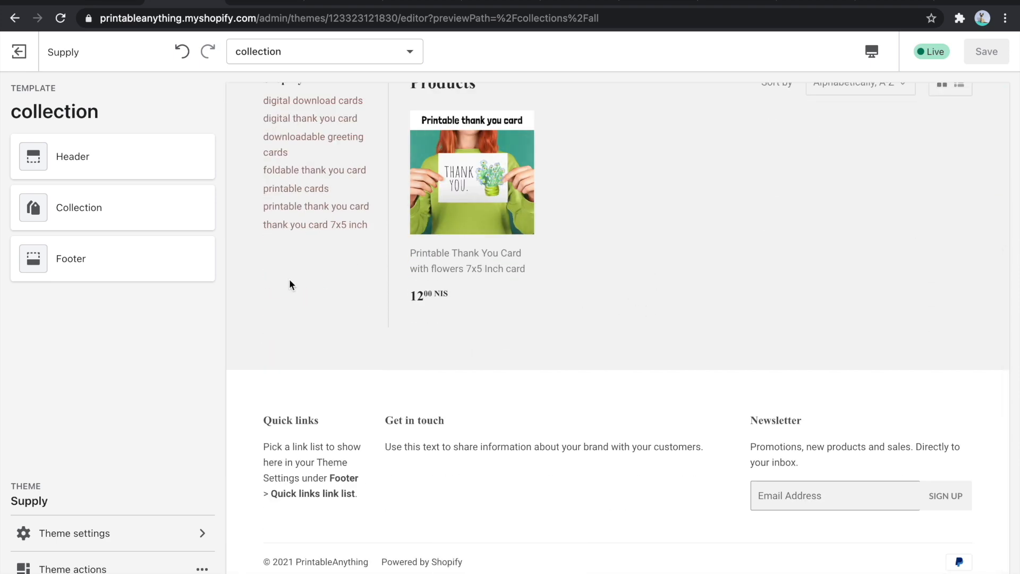
{"action": "scroll", "coordinate": [290, 284], "scroll_direction": "up", "scroll_amount": 5}
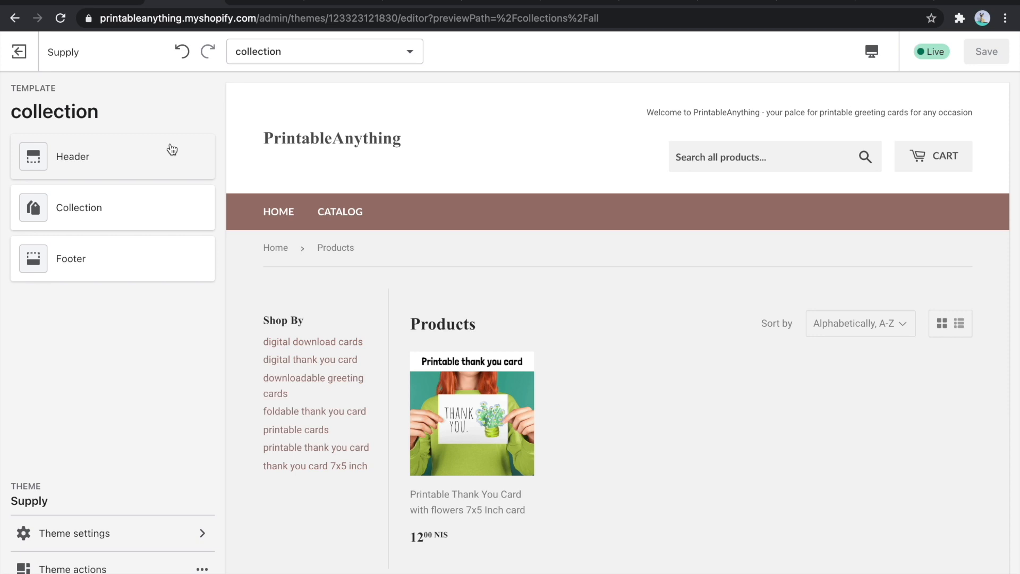
- Look through the available page templates and switch the editor back to the Home page
{"action": "left_click", "coordinate": [296, 63]}
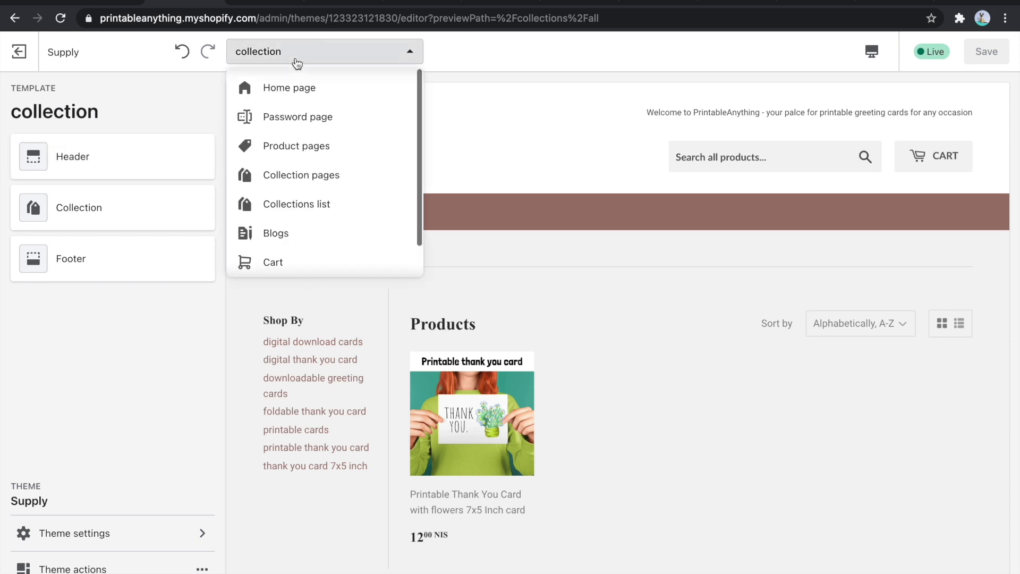
{"action": "scroll", "coordinate": [299, 183], "scroll_direction": "down", "scroll_amount": 1}
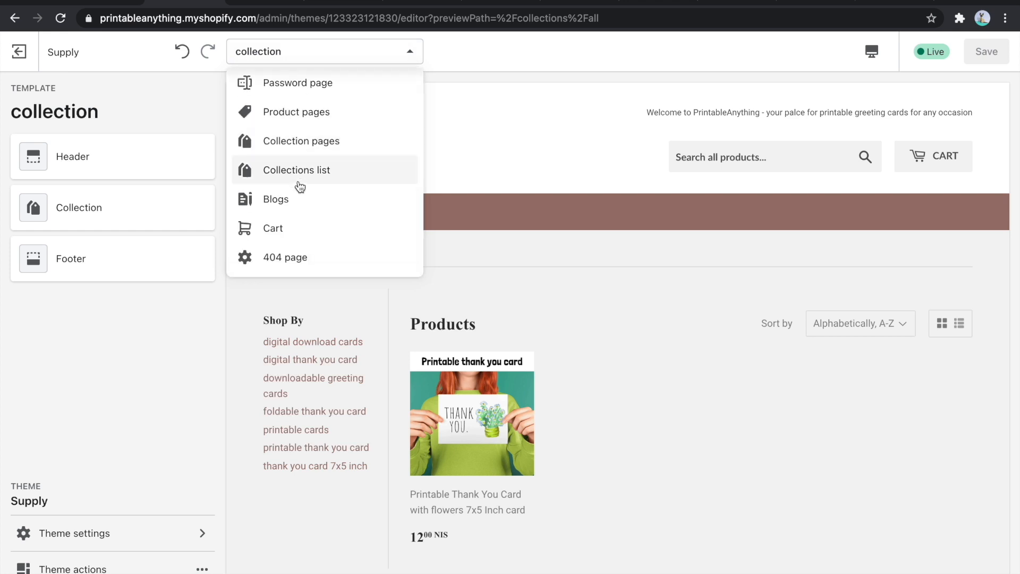
{"action": "scroll", "coordinate": [297, 186], "scroll_direction": "up", "scroll_amount": 1}
{"action": "left_click", "coordinate": [447, 142]}
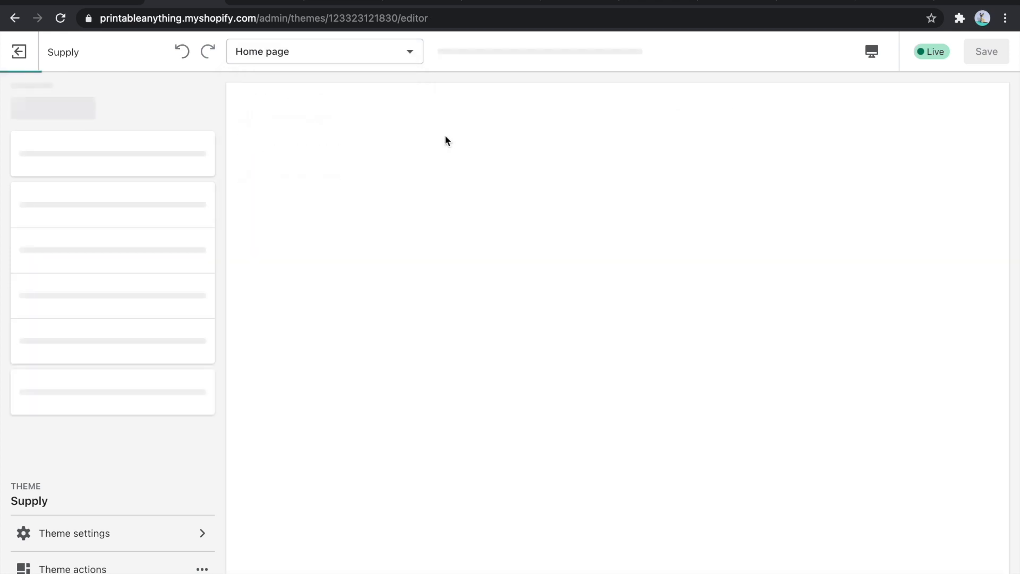